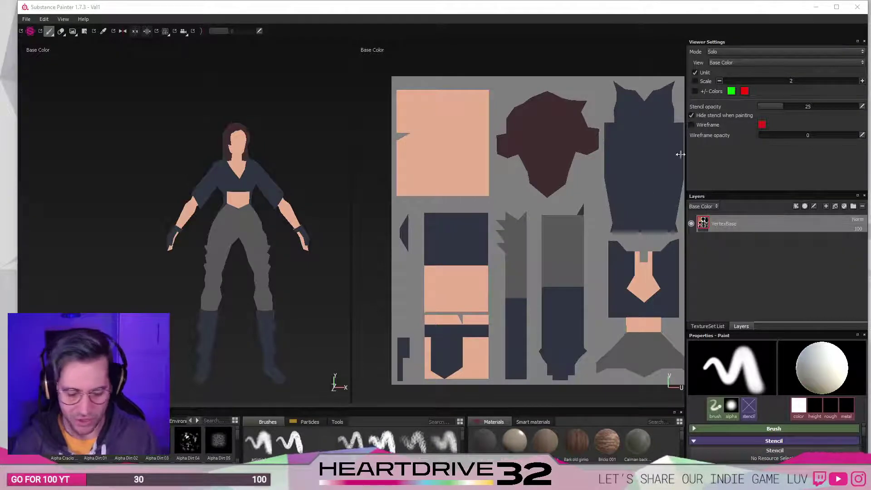
Add a new paint layer above the VertexBase layer.
left_click(785, 277)
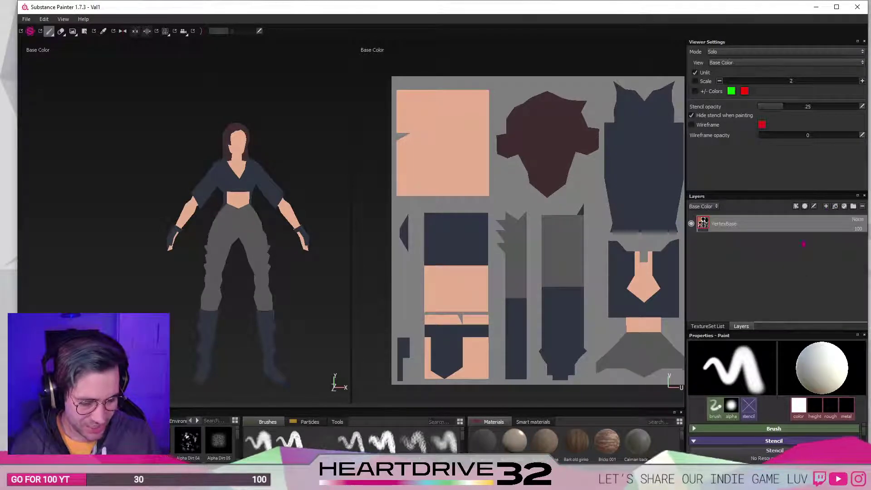
left_click(825, 206)
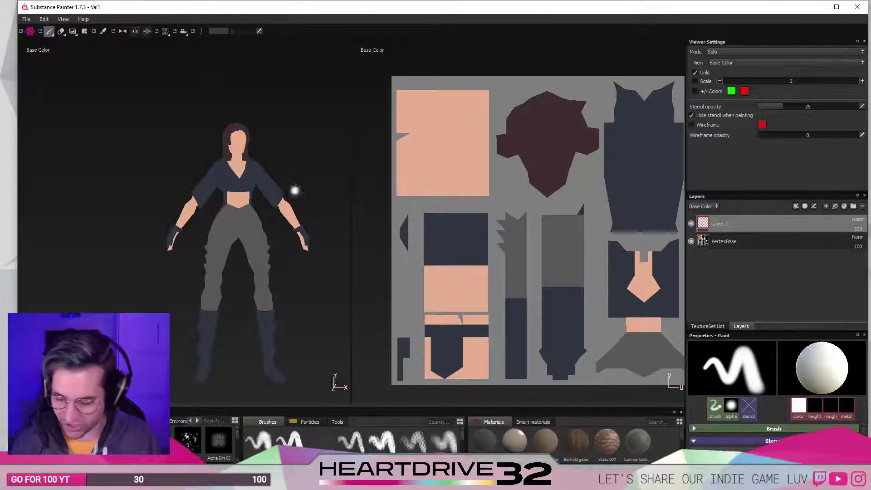
Examine the flat-coloured character model from several angles and distances.
mouse_move(208, 228)
left_mouse_down("alt")
mouse_move(232, 228)
mouse_move(202, 233)
mouse_move(237, 238)
mouse_move(268, 220)
mouse_move(206, 222)
mouse_move(243, 192)
left_mouse_up("alt")
mouse_move(236, 167)
middle_mouse_down("alt")
mouse_move(228, 207)
mouse_move(183, 249)
middle_mouse_up("alt")
scroll(229, 197, "down", 3)
scroll(228, 217, "up", 8)
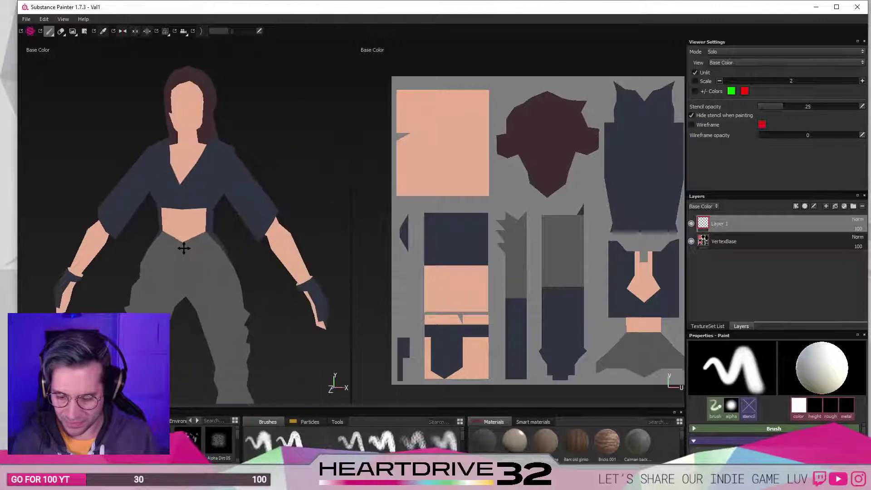
left_click_drag(183, 249, 263, 249, "alt")
mouse_move(136, 278)
left_mouse_down("alt")
mouse_move(154, 287)
mouse_move(233, 243)
mouse_move(167, 206)
mouse_move(139, 230)
mouse_move(200, 221)
left_mouse_up("alt")
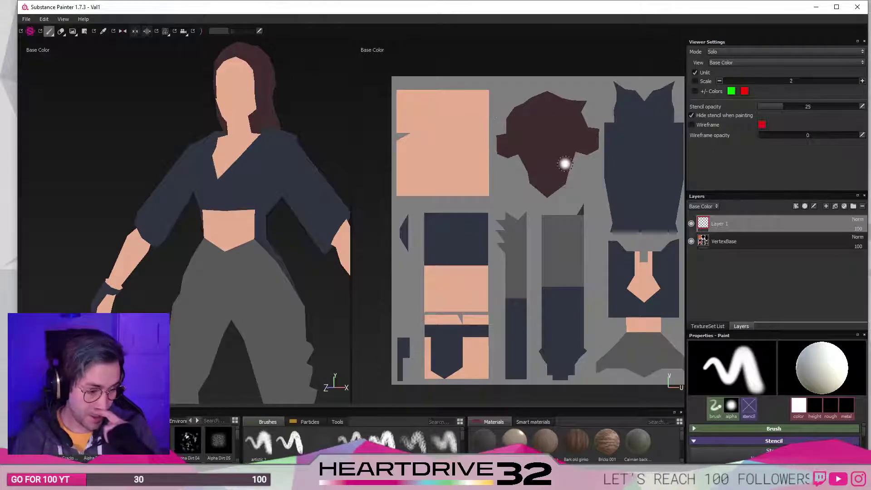
left_click_drag(87, 284, 165, 272, "alt")
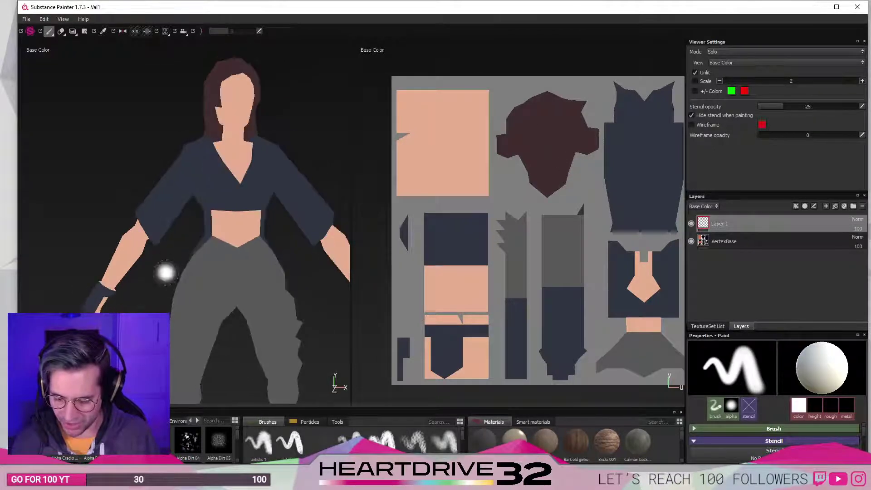
scroll(191, 233, "up", 5)
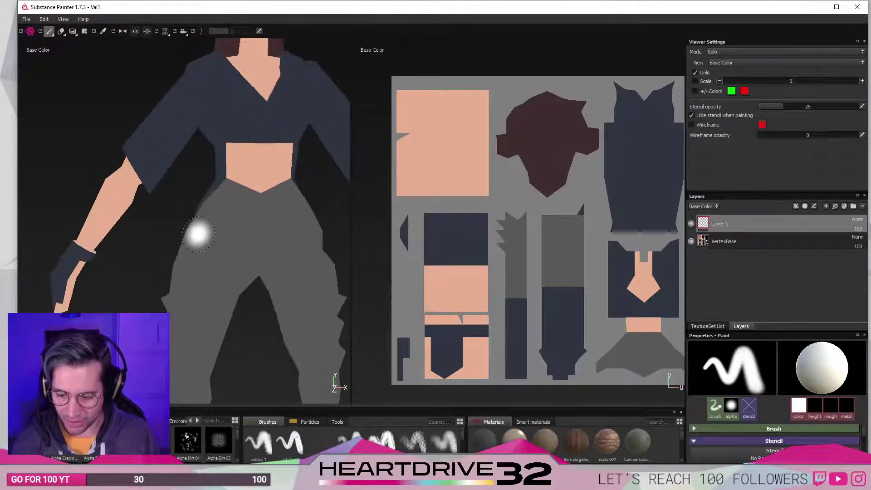
scroll(198, 231, "down", 3)
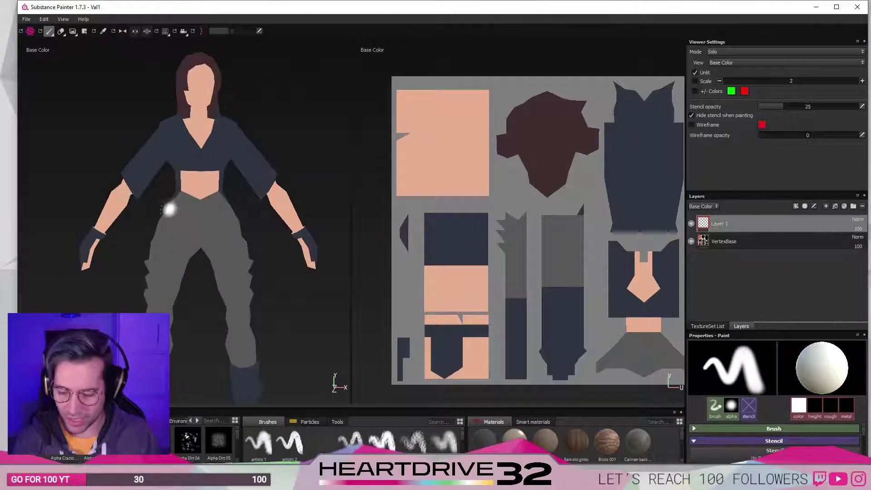
mouse_move(183, 237)
left_mouse_down("alt")
mouse_move(229, 234)
mouse_move(208, 254)
mouse_move(241, 295)
mouse_move(232, 271)
left_mouse_up("alt")
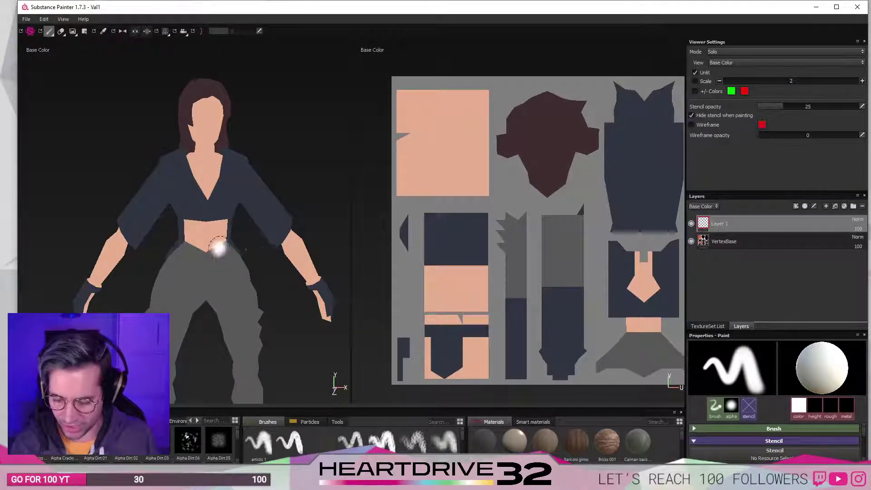
left_click_drag(217, 247, 220, 229, "alt")
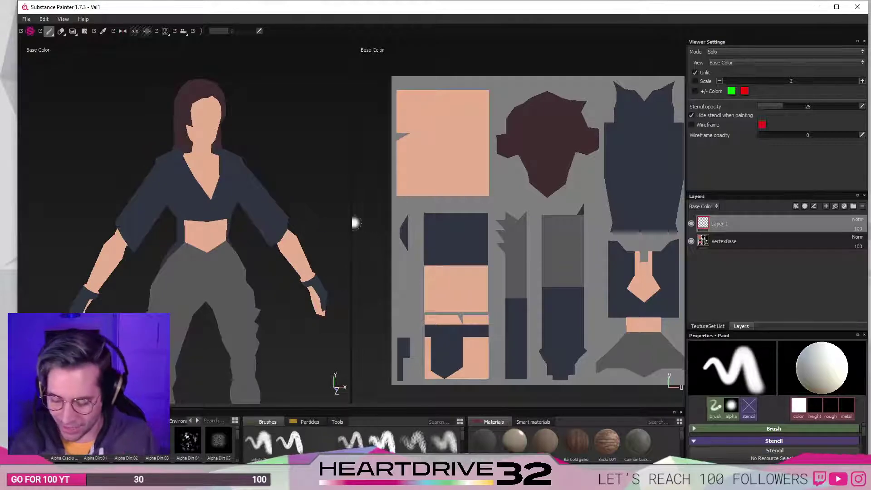
left_click_drag(356, 223, 295, 211, "alt")
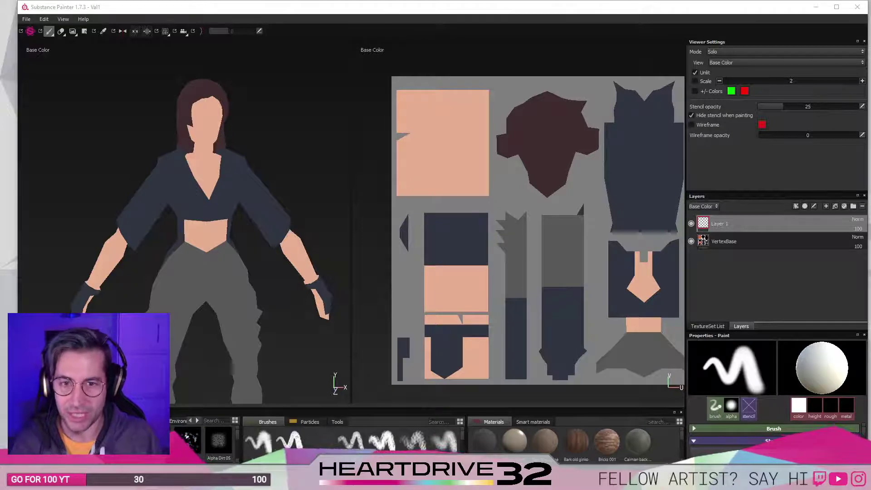
Switch to the browser and study the Resident Evil 2 character render on the models-resource page as a texture reference.
left_click_drag(680, 0, 446, 115)
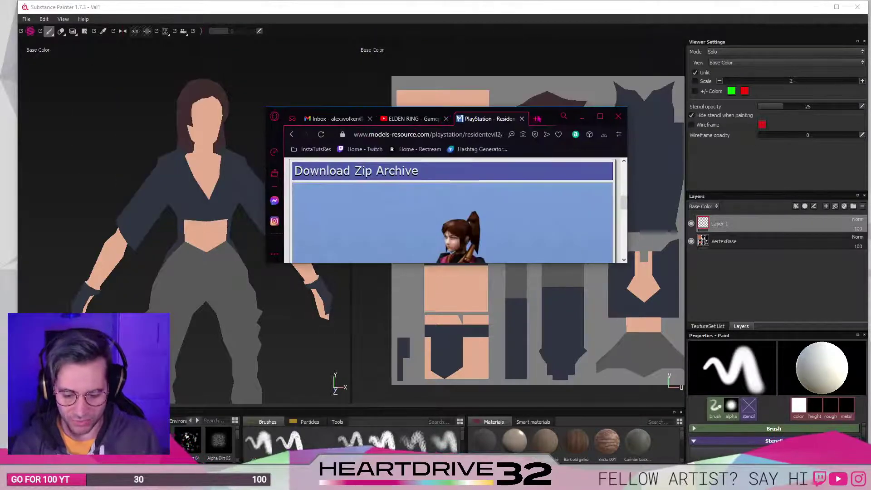
double_click(544, 118)
scroll(767, 268, "down", 1)
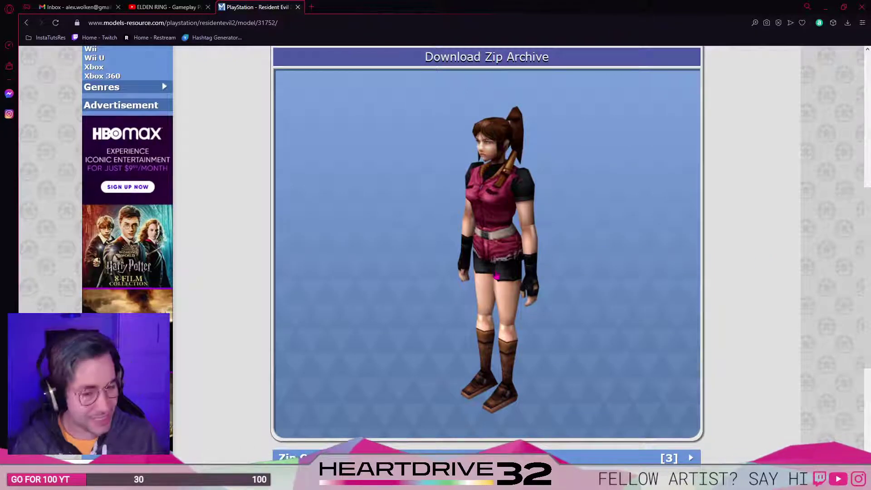
scroll(569, 246, "down", 1)
scroll(568, 243, "up", 2)
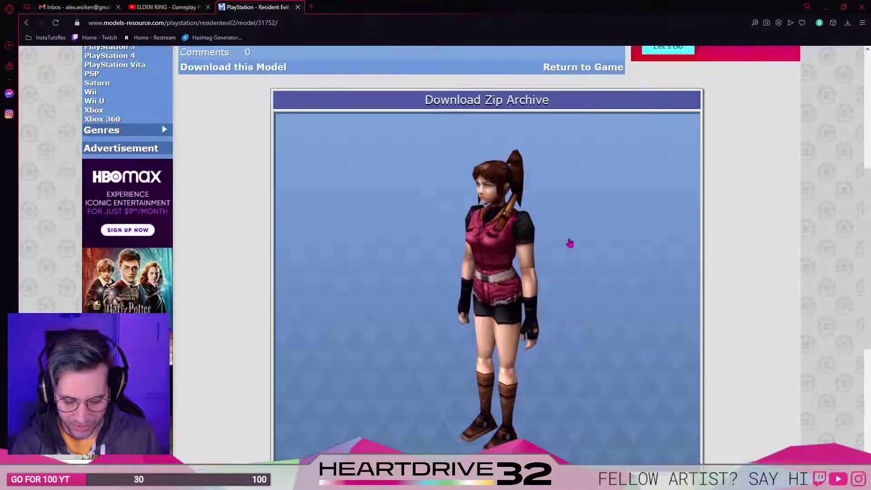
scroll(564, 227, "down", 1)
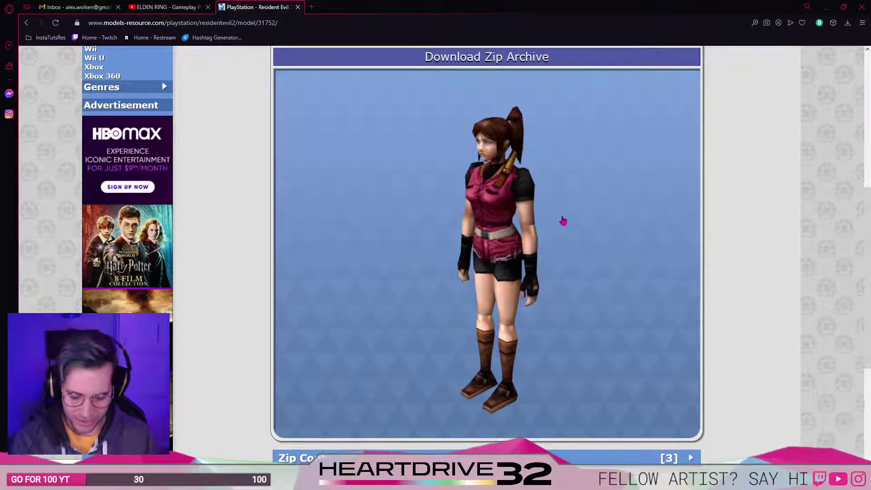
left_click(451, 187)
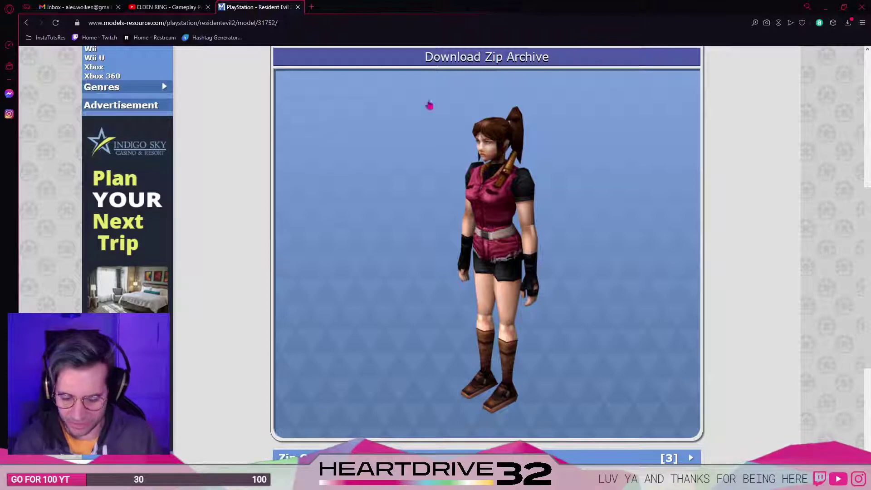
left_click_drag(394, 14, 394, 0)
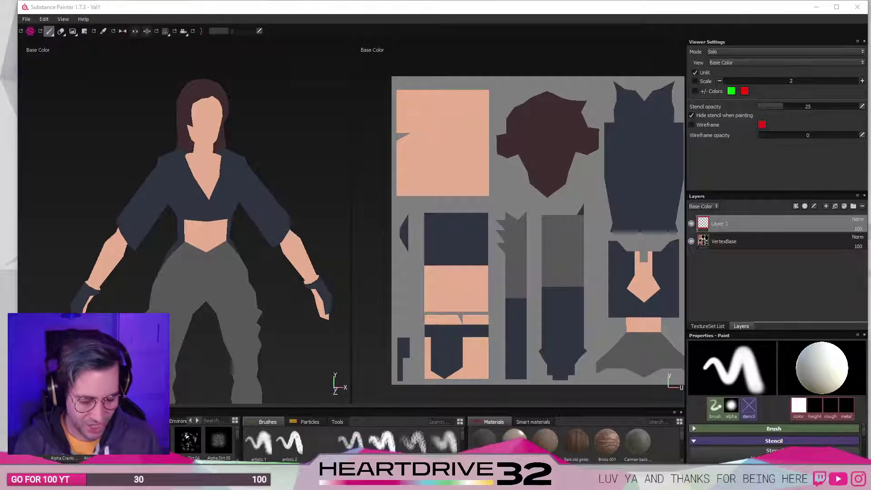
Rename the new paint layer to OverallLighting and widen the 3D viewport relative to the UV view.
double_click(720, 224)
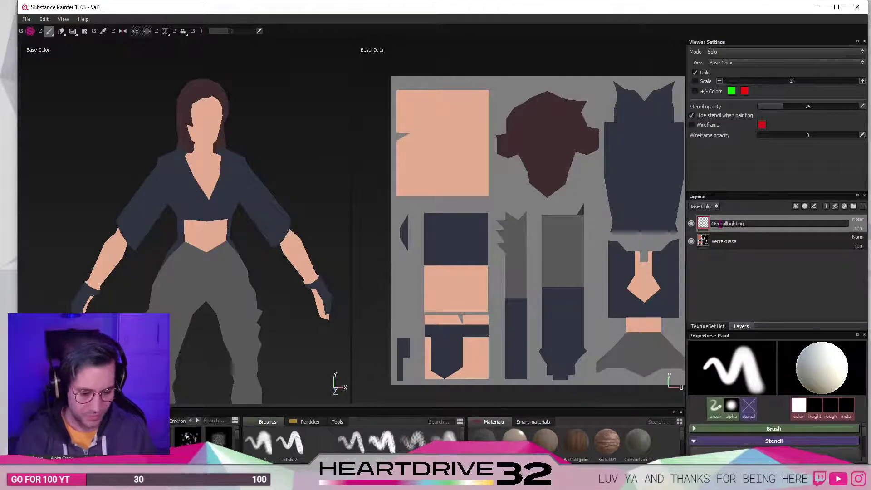
key("Return")
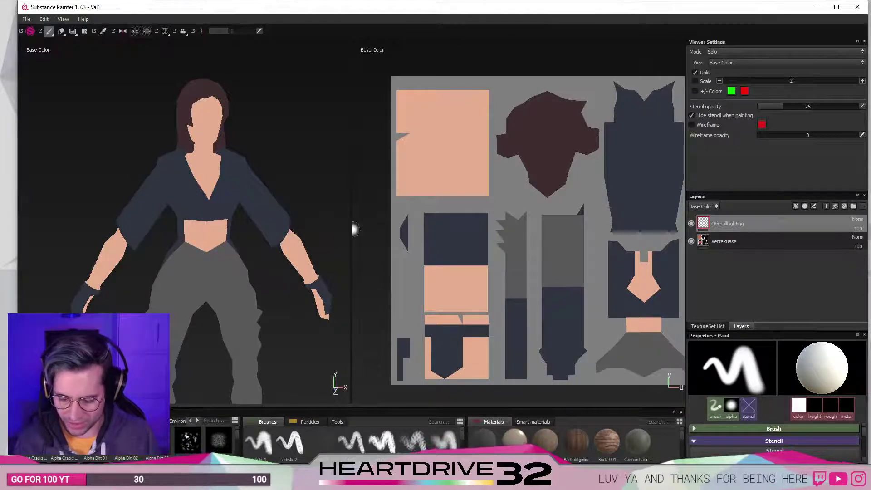
left_click_drag(353, 229, 602, 229)
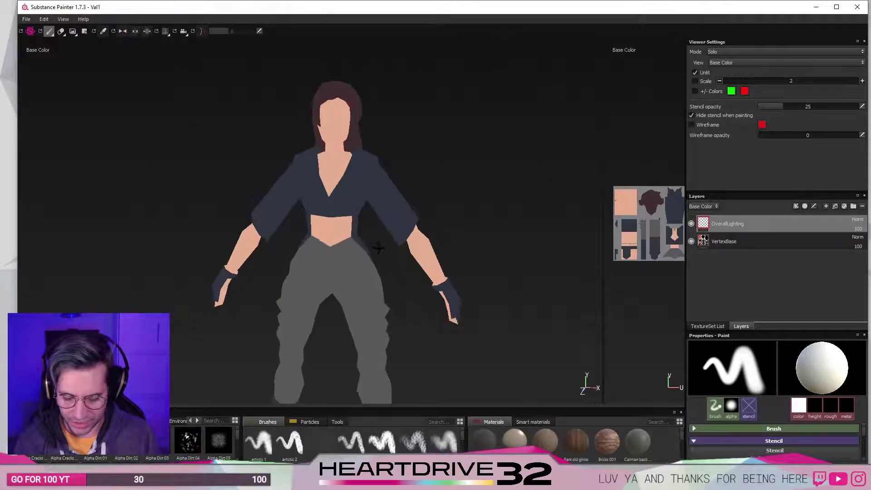
mouse_move(379, 223)
left_mouse_down()
mouse_move(403, 187)
mouse_move(416, 190)
mouse_move(384, 208)
mouse_move(359, 202)
mouse_move(393, 165)
left_mouse_up()
key("ctrl+z")
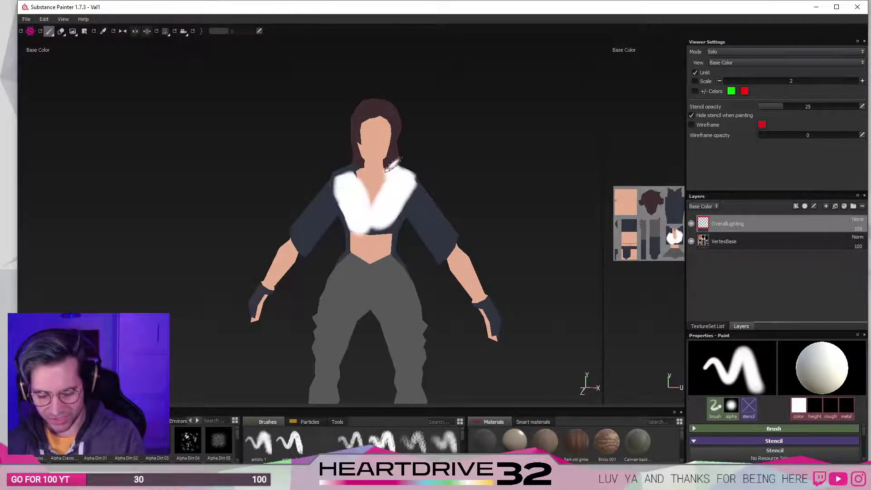
key("ctrl+z")
key("ctrl+z")
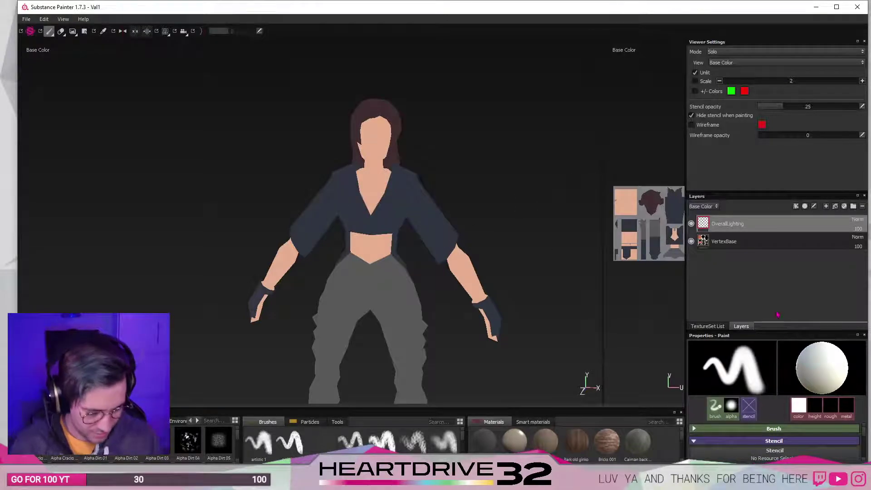
Disable the height, rough and metal channels of the paint material, leaving only color active.
left_click_drag(785, 330, 785, 275)
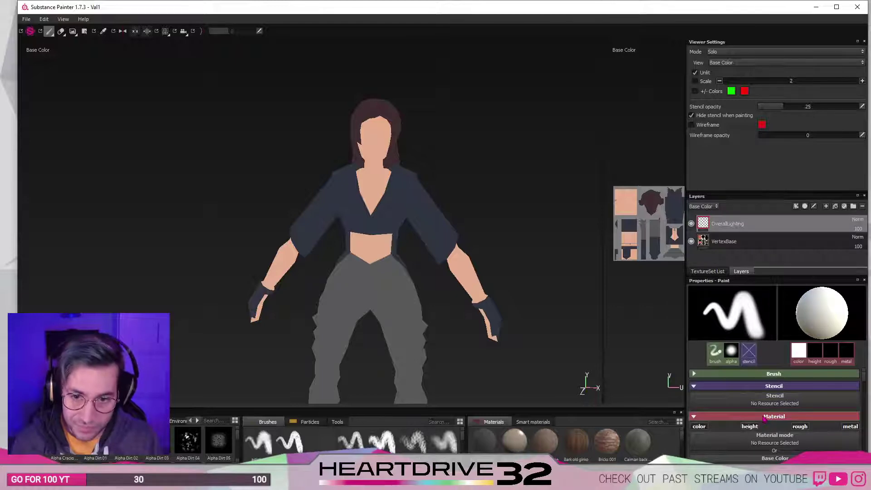
scroll(701, 418, "down", 1)
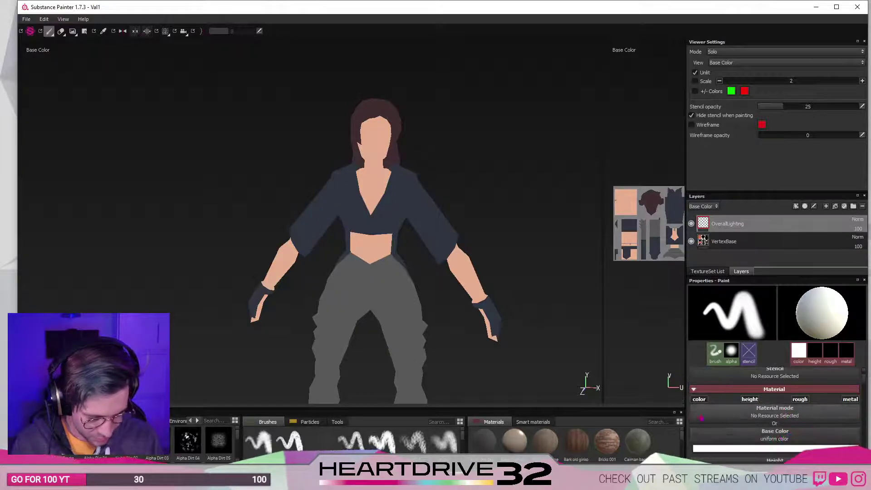
left_click(749, 399)
left_click(799, 399)
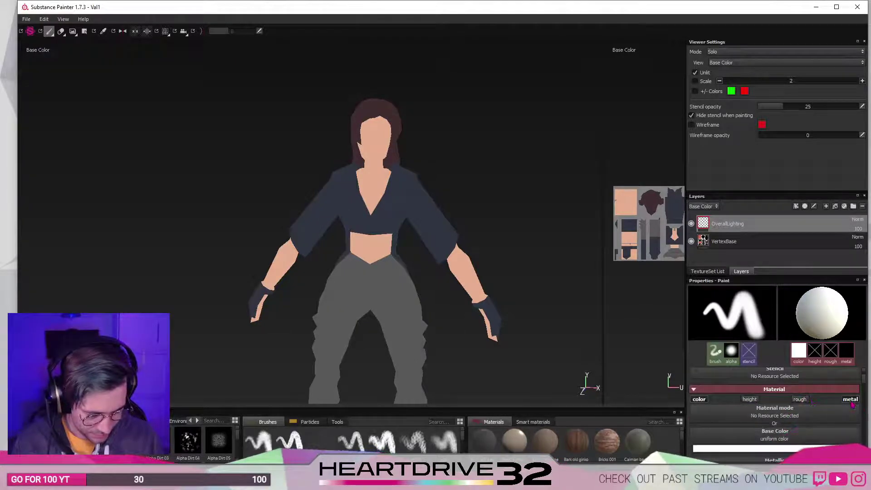
left_click(850, 399)
scroll(782, 421, "down", 1)
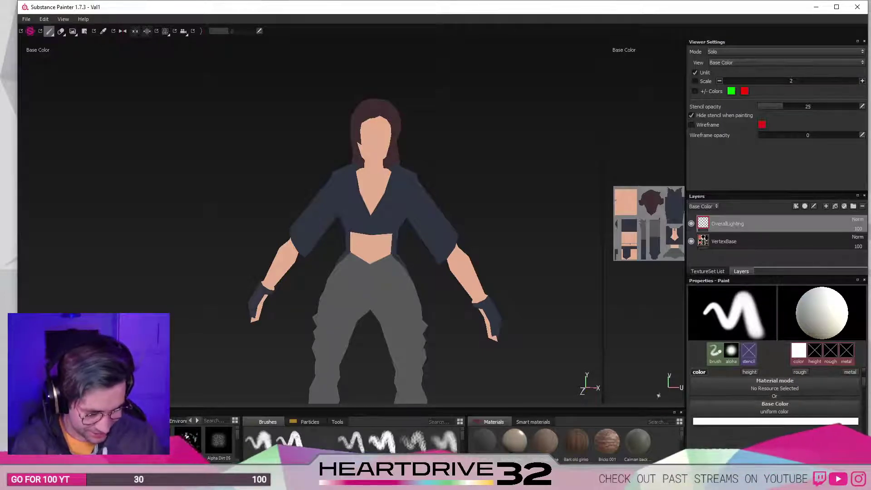
Set the brush's base color to a pale warm cream, about R 1.000, G 0.835, B 0.599.
left_click(781, 421)
left_click(801, 392)
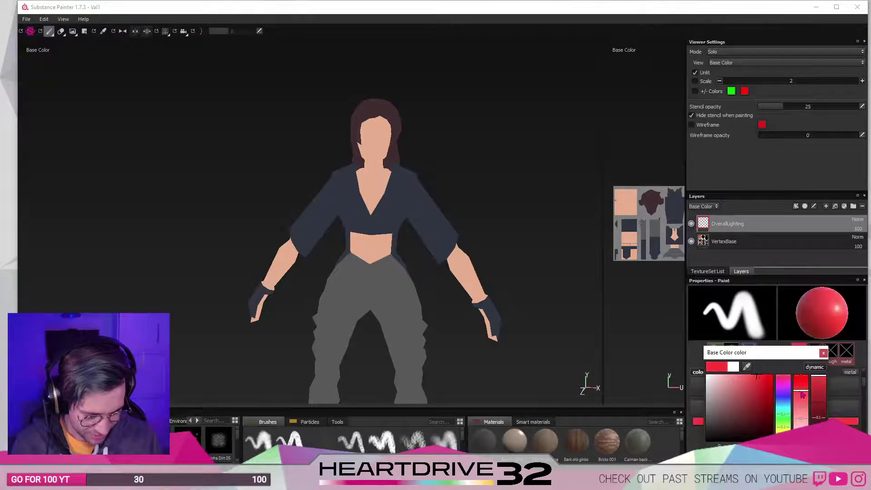
left_click(782, 432)
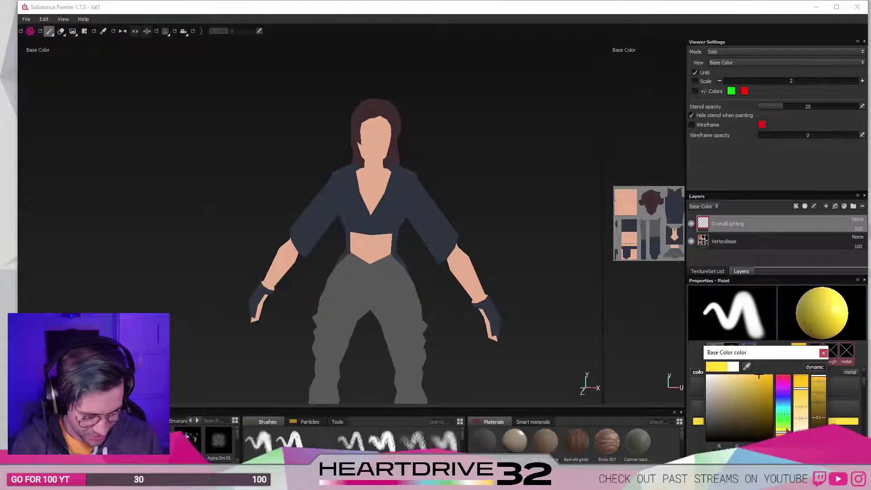
left_click_drag(787, 432, 788, 434)
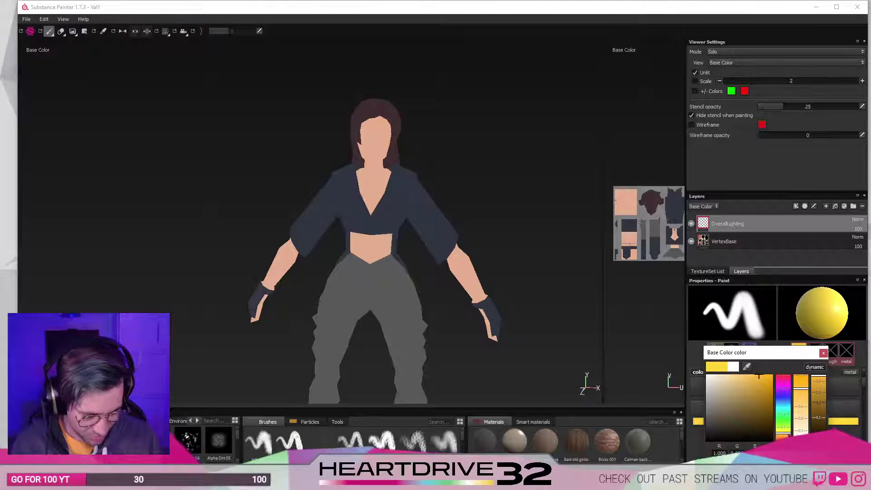
left_click(715, 375)
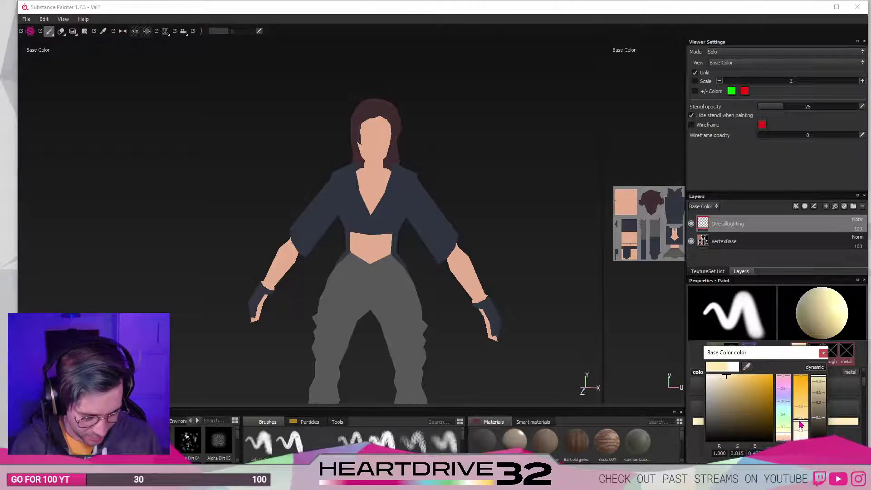
left_click_drag(788, 438, 788, 438)
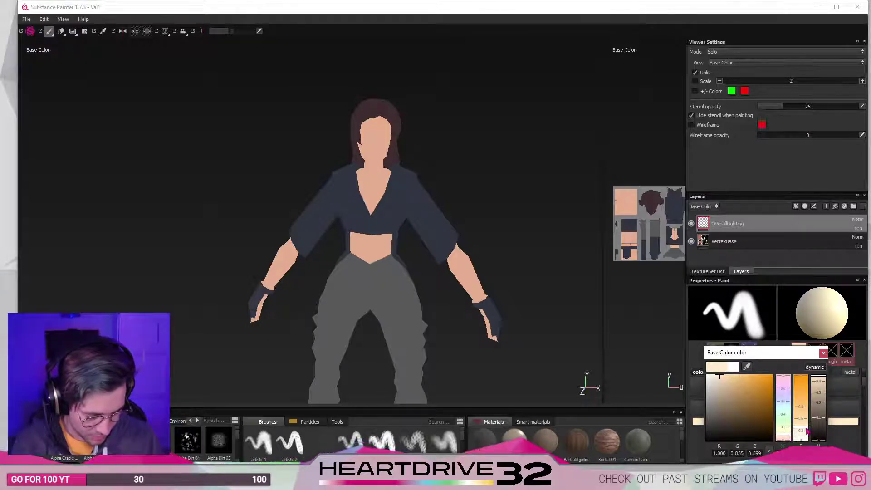
left_click(868, 327)
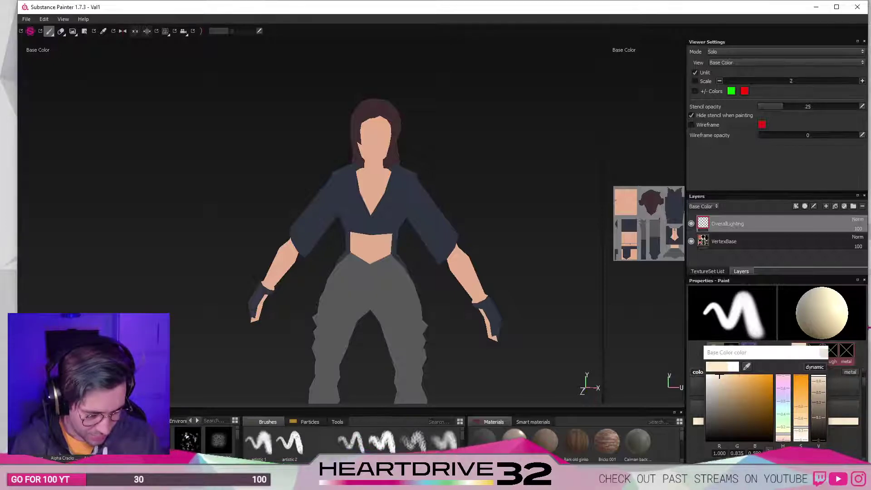
left_click(823, 353)
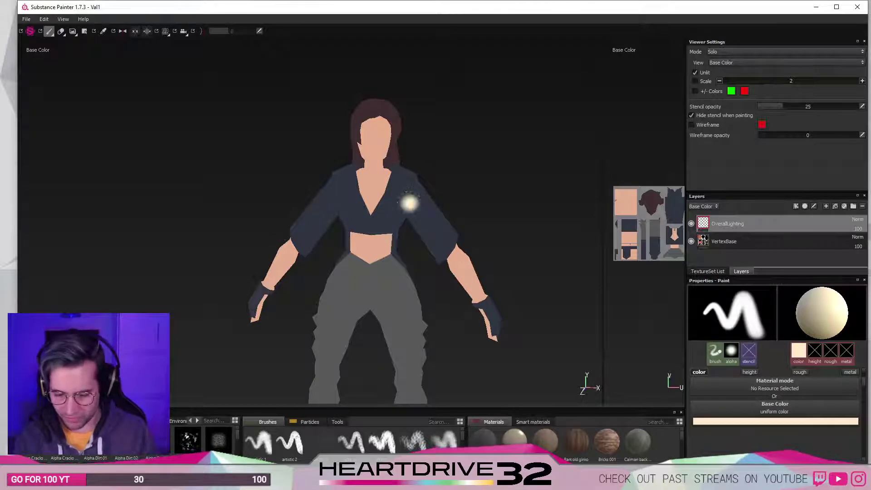
mouse_move(431, 217)
left_mouse_down("alt")
mouse_move(372, 237)
mouse_move(379, 287)
mouse_move(480, 301)
mouse_move(485, 210)
mouse_move(408, 227)
mouse_move(383, 218)
left_mouse_up("alt")
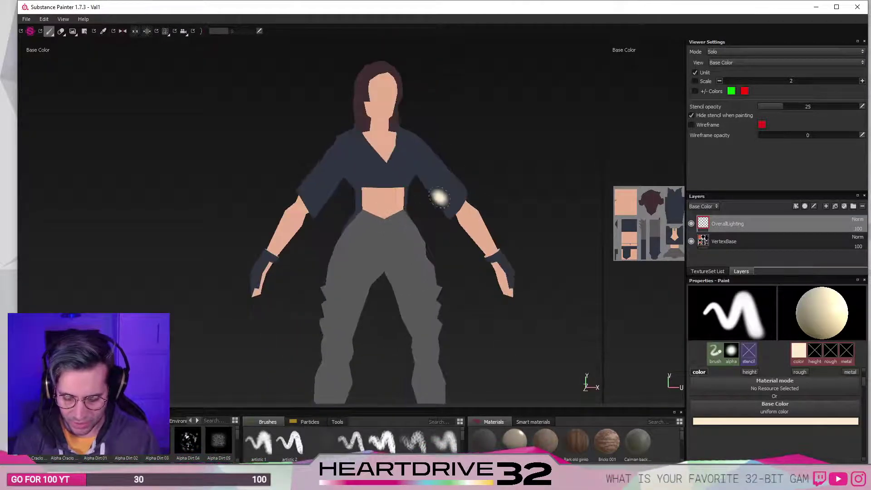
mouse_move(441, 202)
left_mouse_down("ctrl+alt")
mouse_move(433, 247)
mouse_move(454, 208)
mouse_move(449, 218)
mouse_move(376, 229)
left_mouse_up("ctrl+alt")
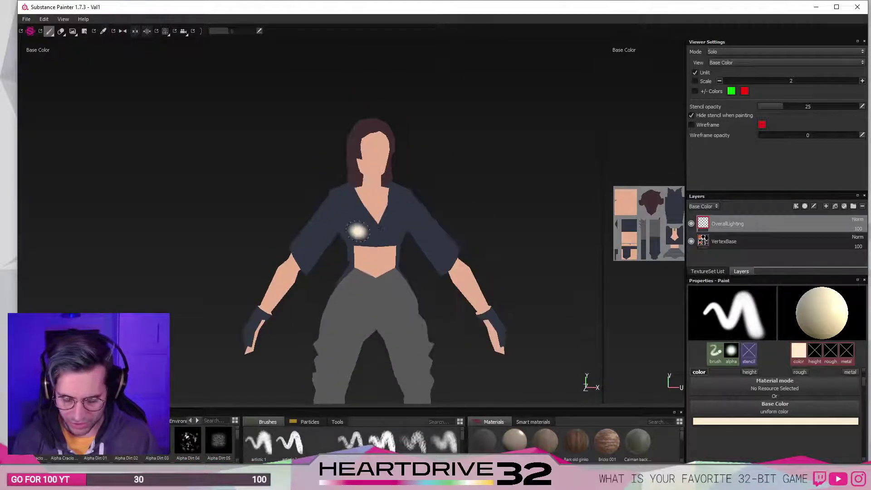
mouse_move(438, 323)
left_mouse_down("ctrl+alt")
mouse_move(399, 166)
mouse_move(432, 331)
left_mouse_up("ctrl+alt")
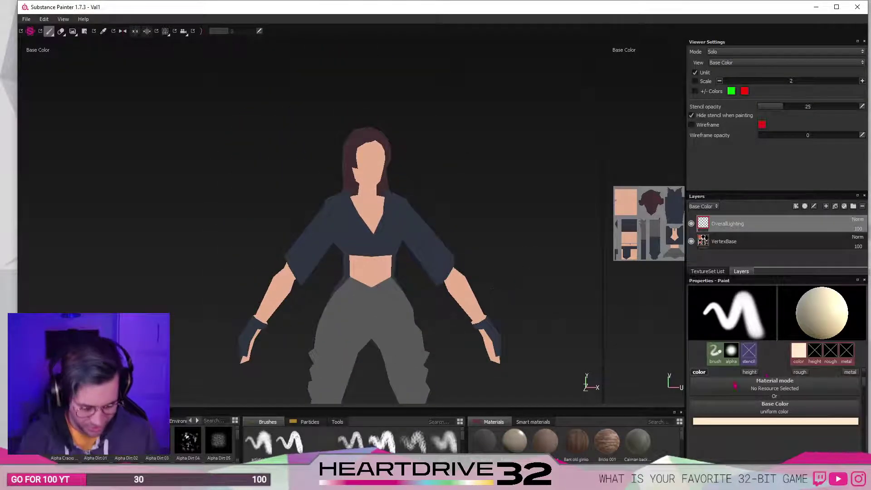
Lower the paint brush's flow to 26.
scroll(774, 441, "down", 3)
scroll(774, 441, "up", 4)
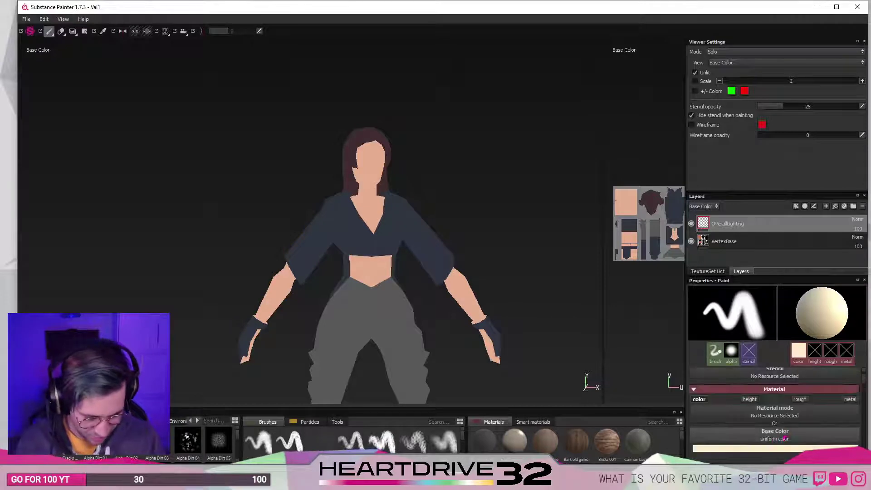
scroll(717, 382, "up", 5)
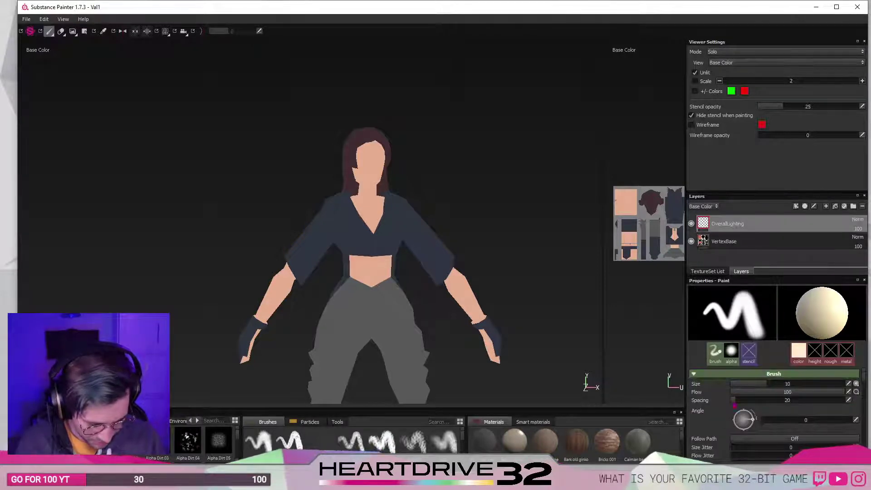
left_click_drag(783, 392, 760, 391)
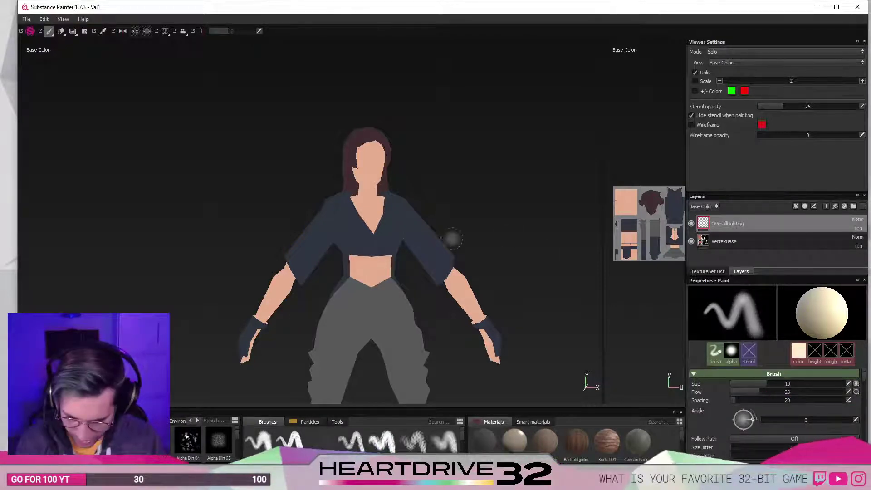
Try soft cream highlight strokes on the shirt's chest, enlarging the brush to size 26.6.
mouse_move(381, 236)
left_mouse_down()
mouse_move(414, 217)
mouse_move(411, 225)
mouse_move(411, 204)
left_mouse_up()
key("ctrl+z")
key("ctrl+z")
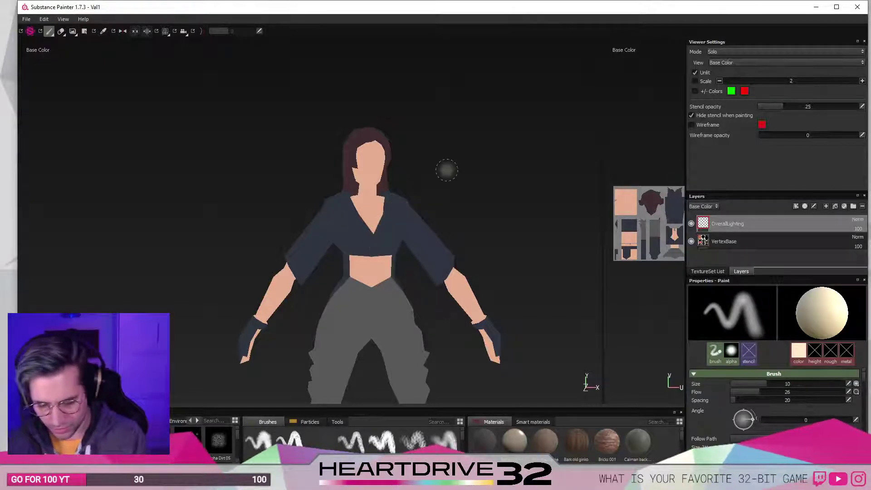
right_click_drag(447, 170, 362, 231, "ctrl")
left_click_drag(358, 225, 360, 214)
key("ctrl+z")
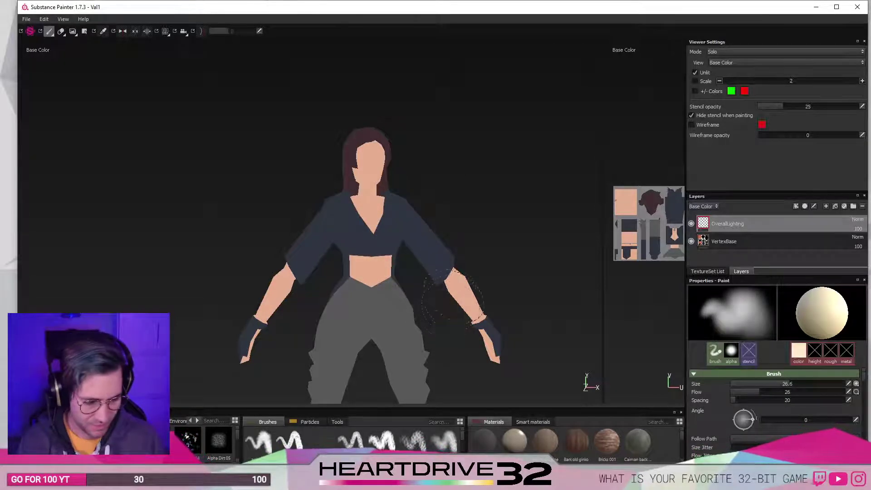
Try a soft highlight with the large brush around the head and shoulders, then undo it.
mouse_move(433, 313)
middle_mouse_down("alt")
mouse_move(472, 212)
mouse_move(440, 296)
middle_mouse_up("alt")
scroll(446, 281, "down", 2)
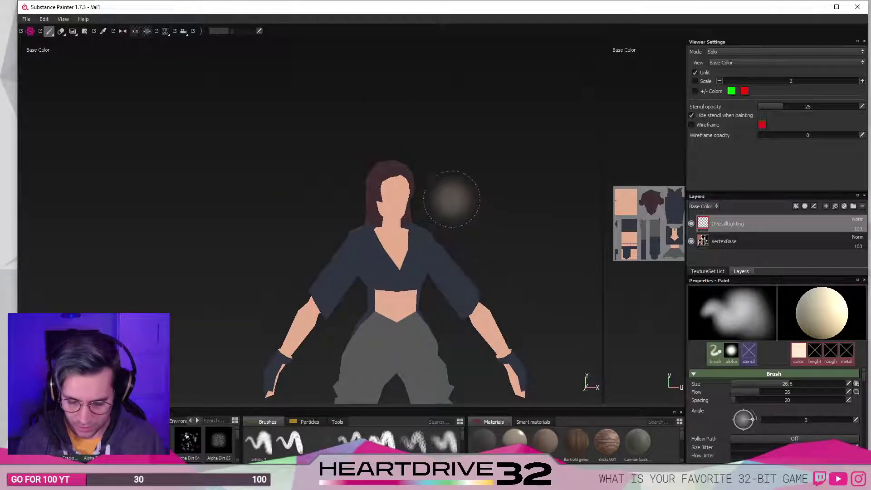
scroll(451, 193, "up", 2)
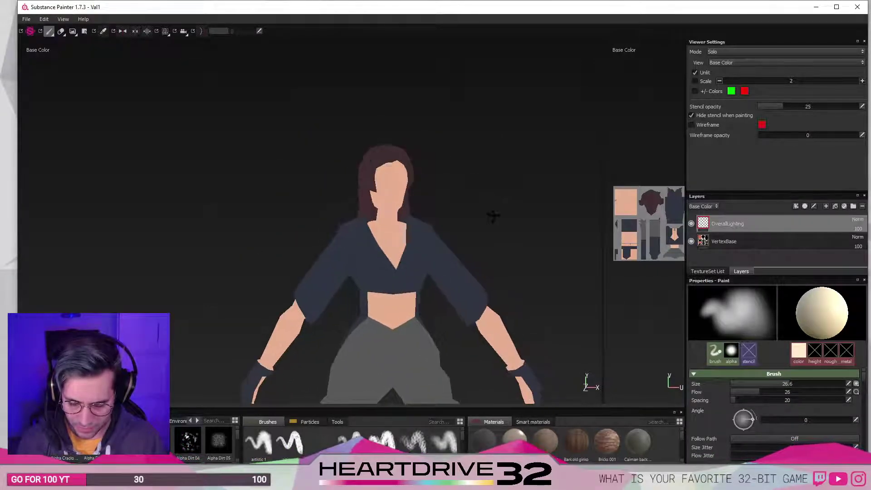
scroll(408, 222, "down", 1)
scroll(436, 214, "up", 4)
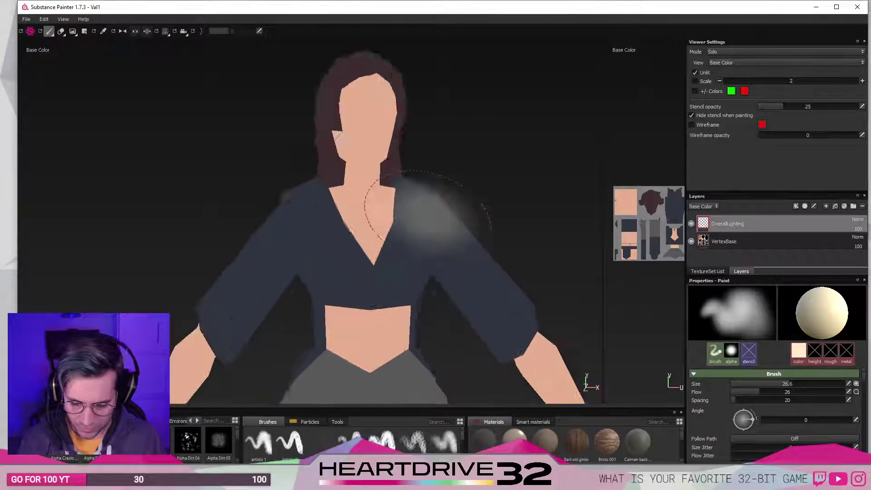
scroll(418, 210, "down", 3)
scroll(428, 237, "up", 3)
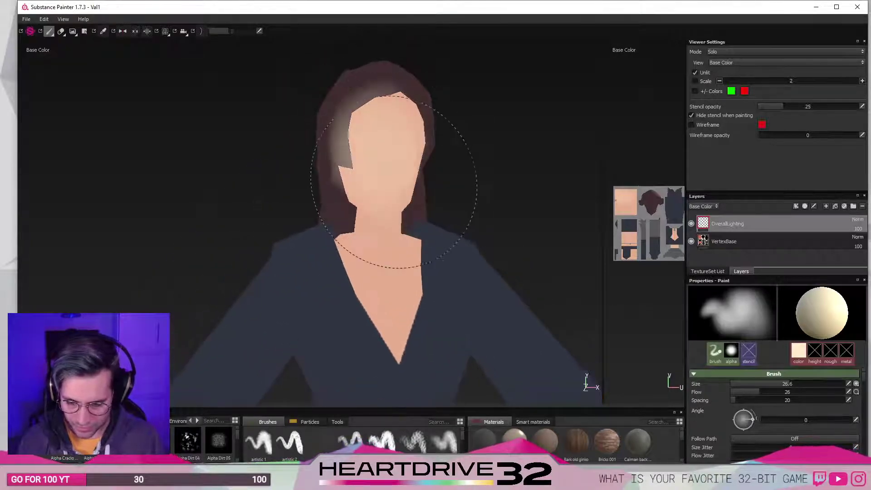
key("ctrl+z")
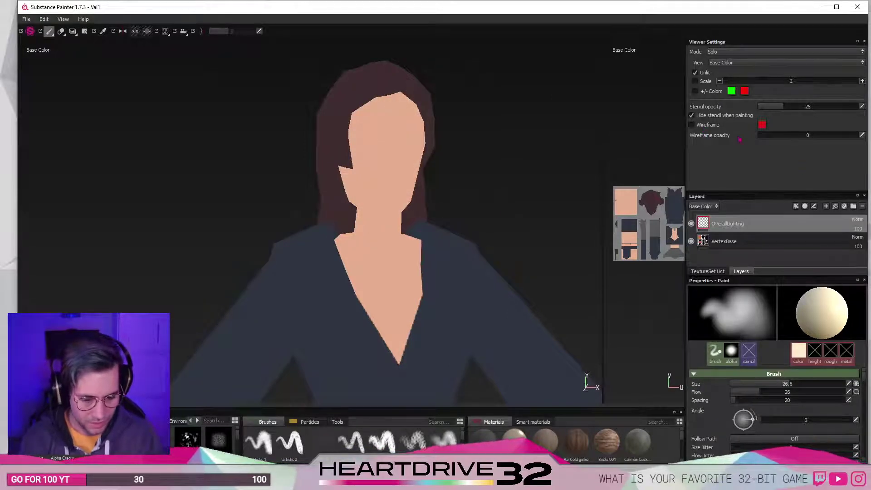
Turn on the wireframe overlay at 33 opacity and try a highlight stroke on the face.
mouse_move(798, 140)
left_mouse_down()
mouse_move(831, 140)
mouse_move(779, 140)
mouse_move(791, 140)
left_mouse_up()
left_click(691, 125)
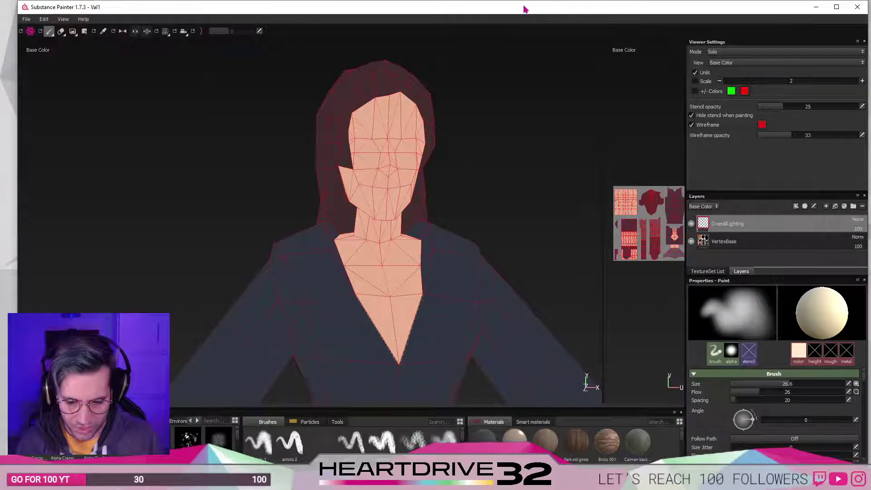
left_click_drag(395, 168, 400, 183)
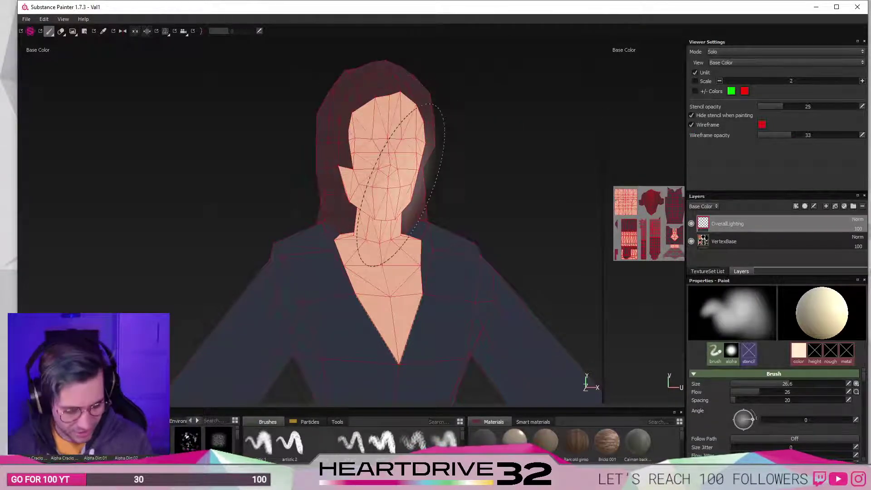
key("ctrl+z")
Set the brush alignment to Camera.
scroll(708, 427, "down", 3)
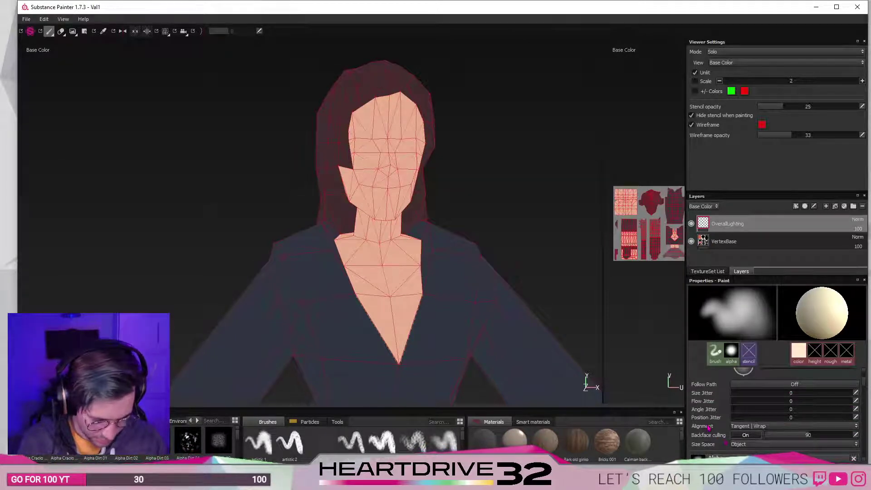
left_click(748, 426)
left_click(752, 432)
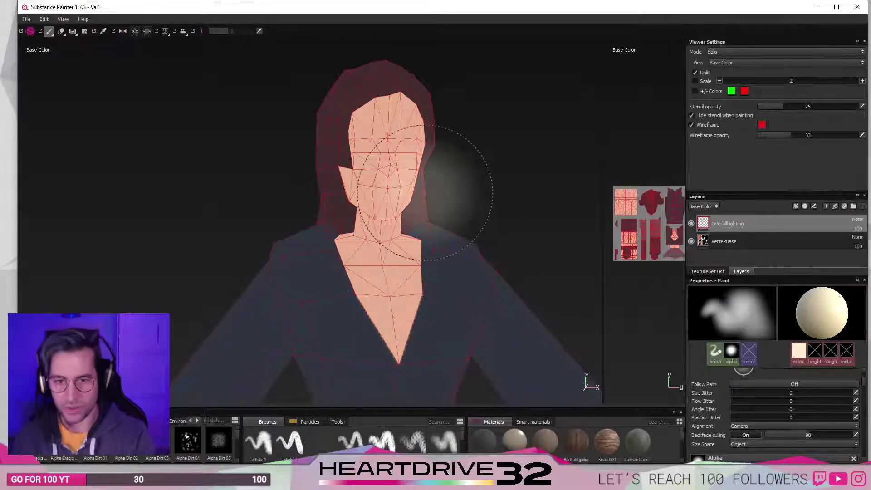
Paint soft cream highlights on the forehead, nose and cheeks with a much smaller brush.
key("[")
key("[")
key("[")
key("[")
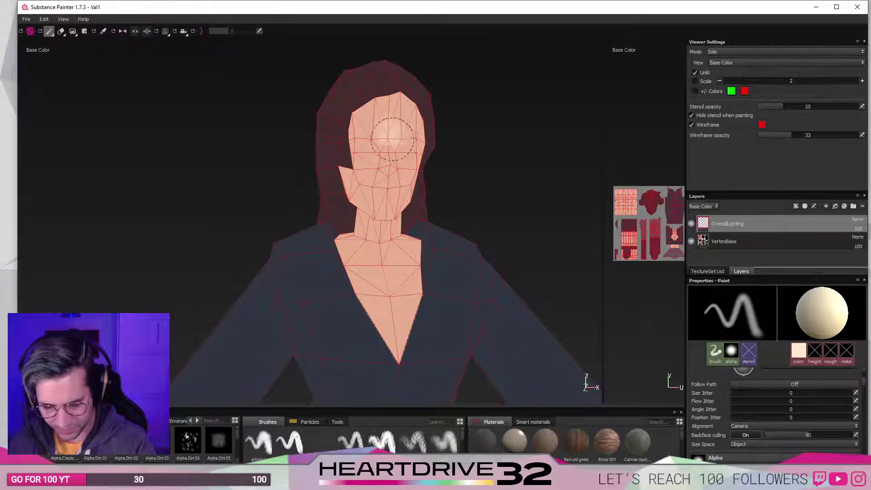
key("bracketright")
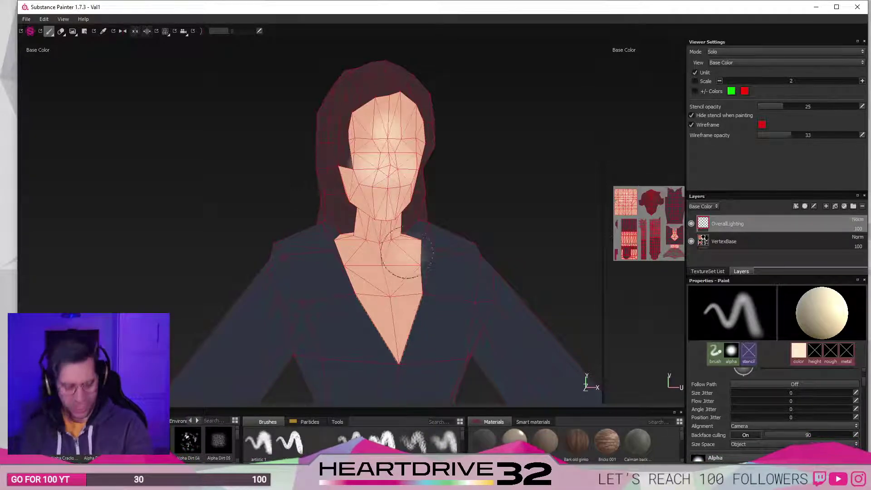
Shrink the brush further and paint a small cream highlight on the chin.
key("bracketleft")
key("bracketleft")
key("bracketleft")
key("bracketleft")
key("bracketleft")
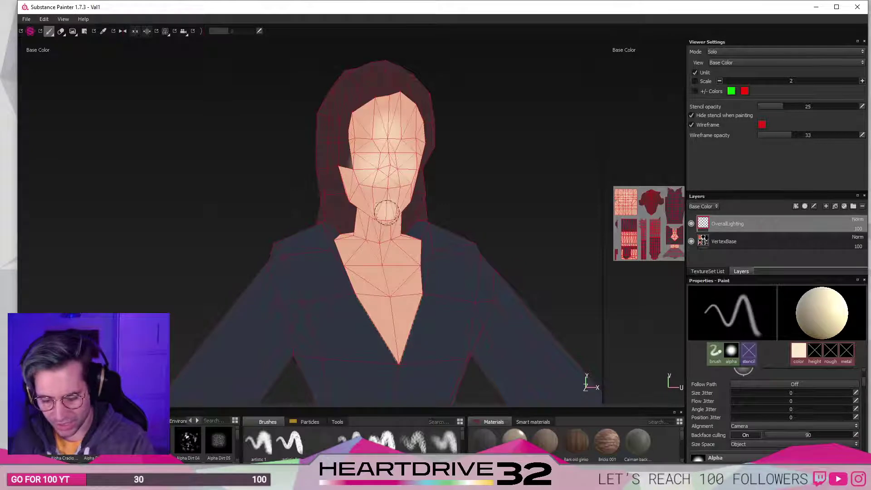
key("bracketleft")
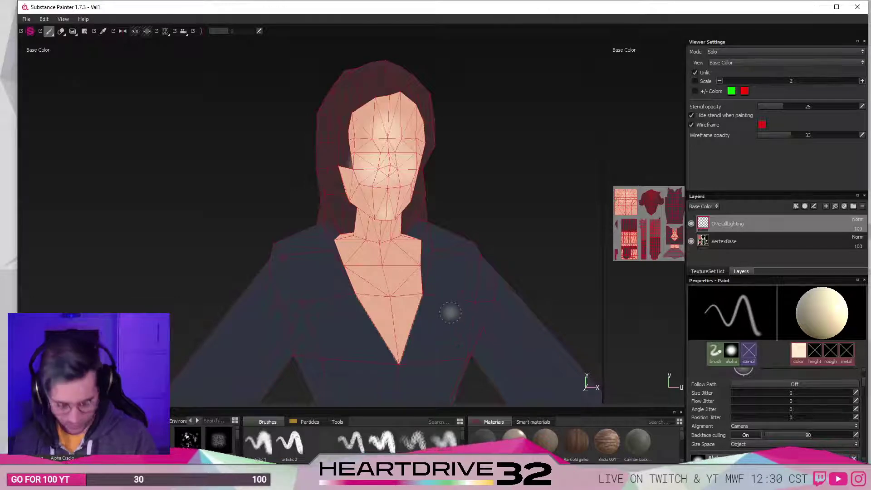
Try soft cream highlight strokes down one side of the shirt's chest, undoing each attempt.
scroll(428, 239, "up", 2)
scroll(429, 239, "down", 2)
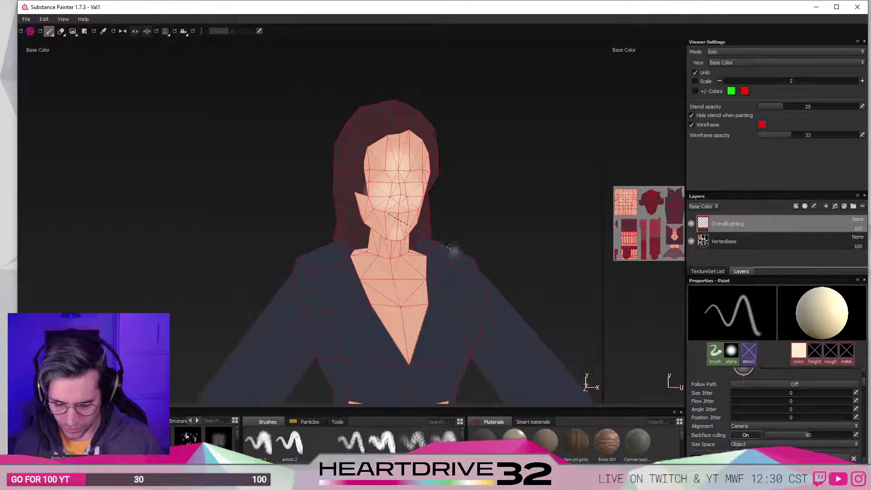
mouse_move(472, 252)
middle_mouse_down("alt")
mouse_move(433, 173)
mouse_move(423, 226)
mouse_move(447, 152)
middle_mouse_up("alt")
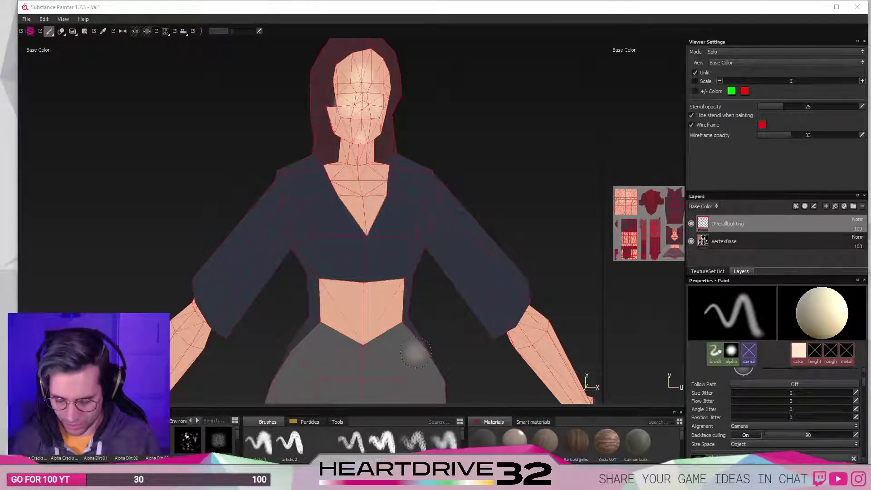
mouse_move(424, 336)
middle_mouse_down("alt")
mouse_move(426, 298)
mouse_move(451, 332)
middle_mouse_up("alt")
middle_click_drag(477, 259, 463, 315, "alt")
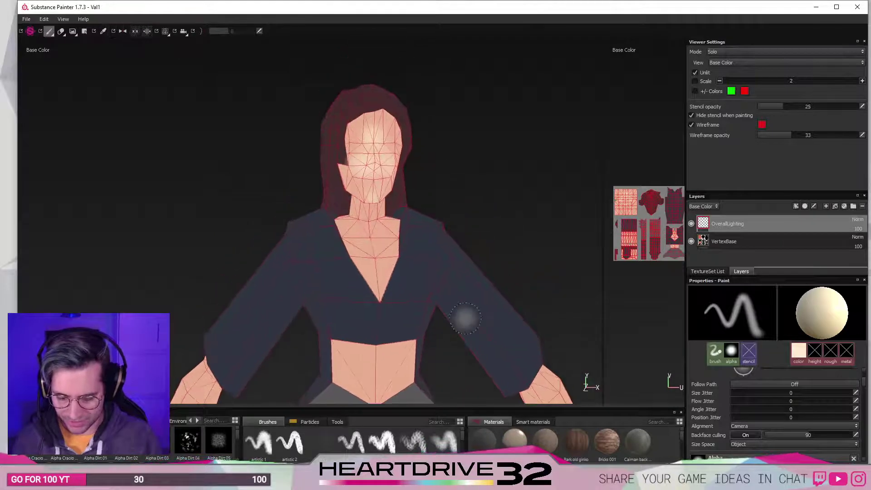
left_click_drag(416, 228, 403, 283)
key("ctrl+z")
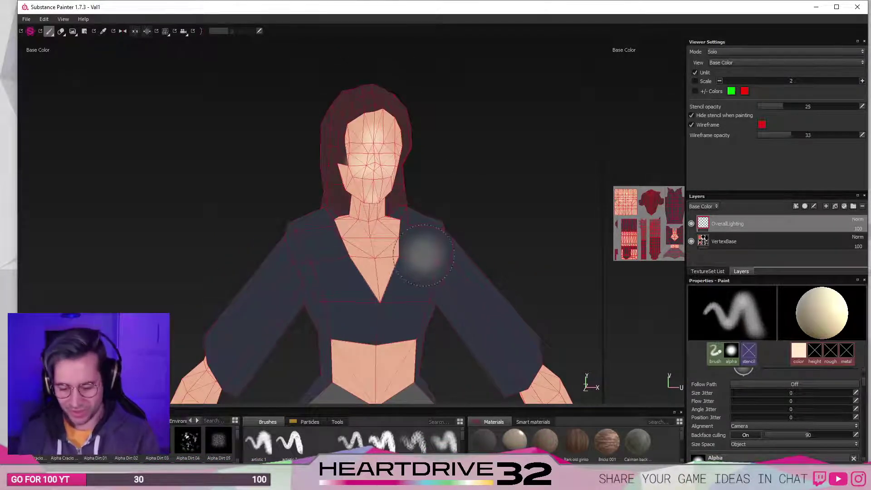
left_click_drag(422, 232, 393, 331)
key("ctrl+z")
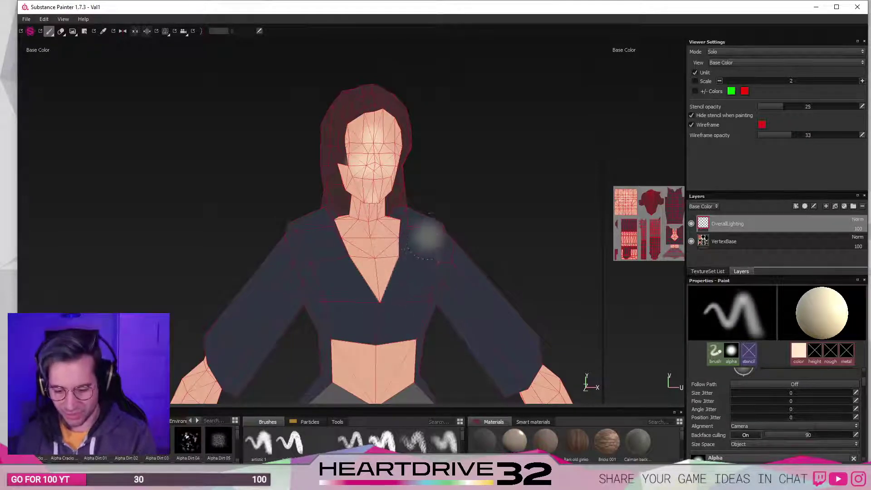
mouse_move(417, 233)
left_mouse_down()
mouse_move(410, 297)
mouse_move(427, 302)
left_mouse_up()
key("ctrl+z")
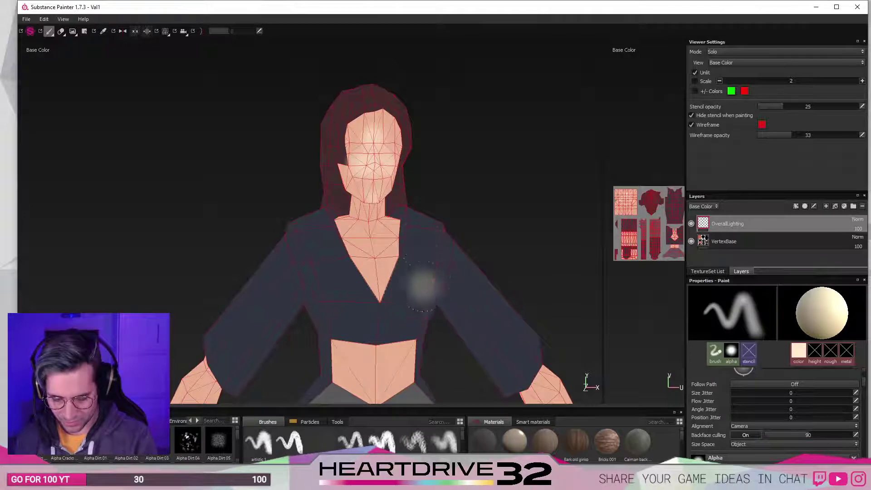
Try a pair of broad cream strokes down both sides of the shirt's neckline, then undo them.
left_click_drag(424, 240, 404, 296)
left_click_drag(317, 234, 353, 309)
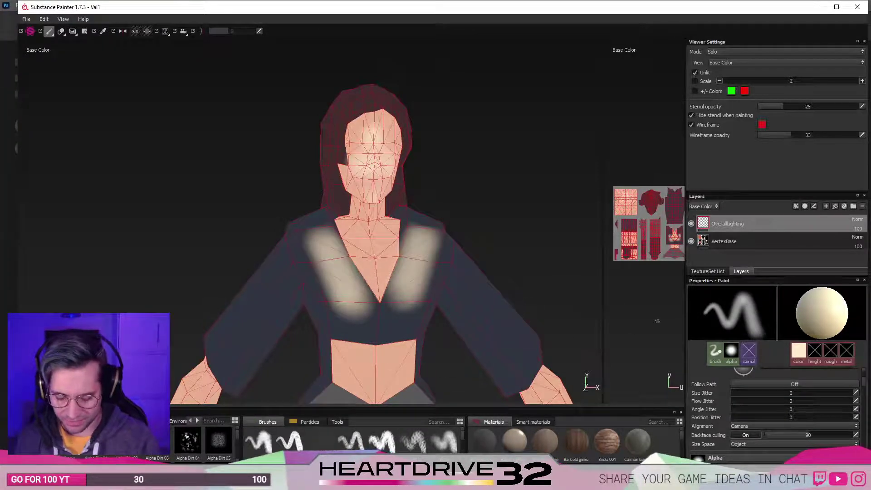
key("ctrl+z")
key("ctrl+z")
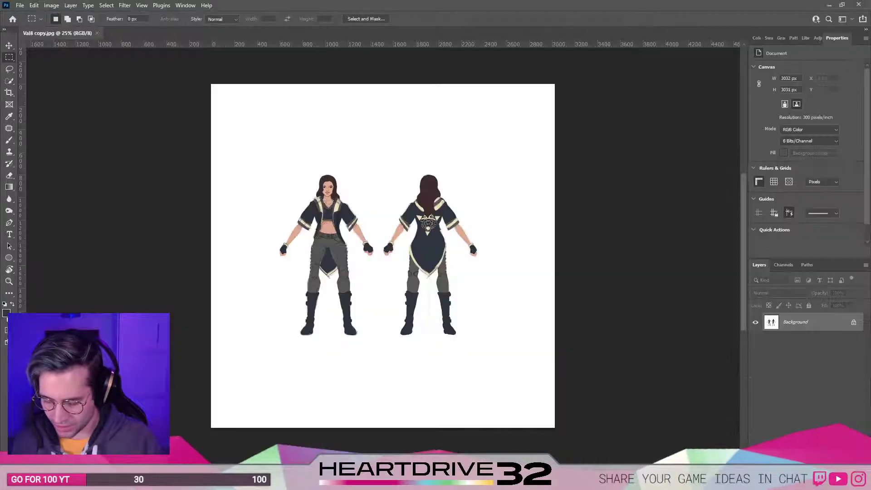
Switch to Photoshop and study the front and back views of the character concept art.
key("alt+Tab")
scroll(319, 239, "down", 1)
scroll(326, 238, "up", 10, "alt")
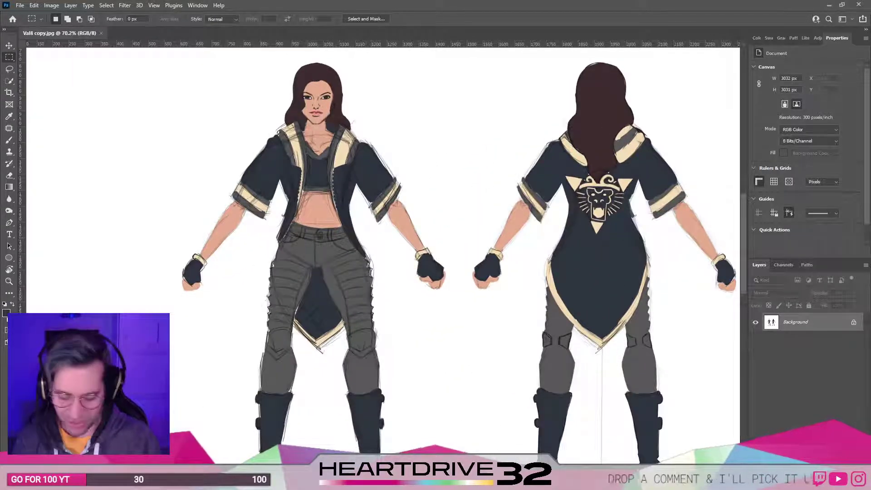
scroll(384, 284, "down", 4, "alt")
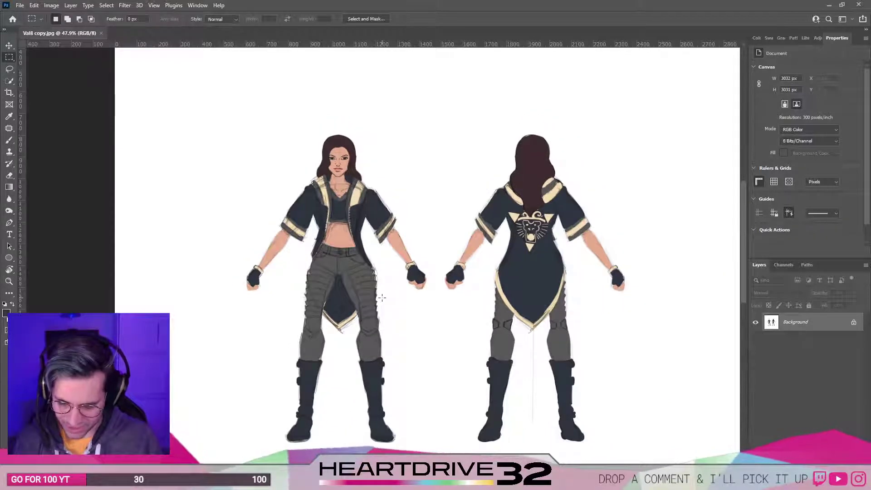
scroll(382, 297, "up", 2, "alt")
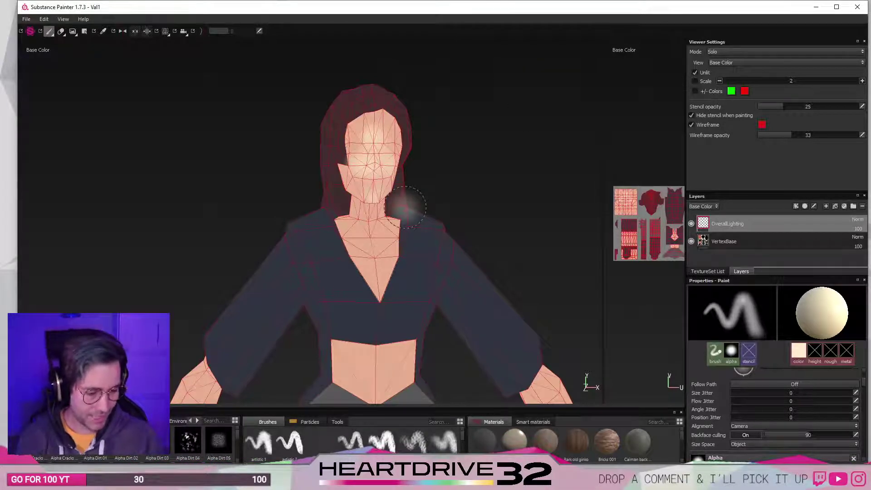
Back in Substance Painter, paint a broad cream highlight from each shoulder down along the shirt's neckline to the chest.
mouse_move(352, 297)
middle_mouse_down("alt")
mouse_move(376, 219)
mouse_move(351, 209)
middle_mouse_up("alt")
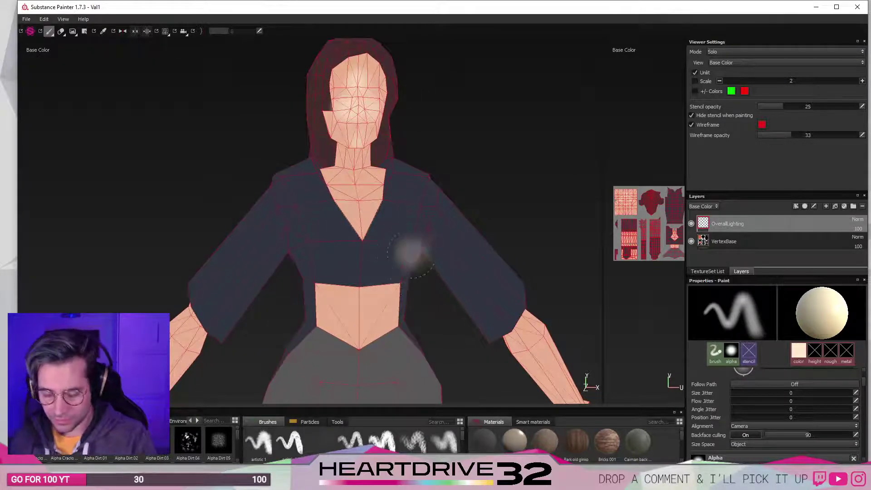
left_click_drag(408, 177, 386, 257)
key("ctrl+z")
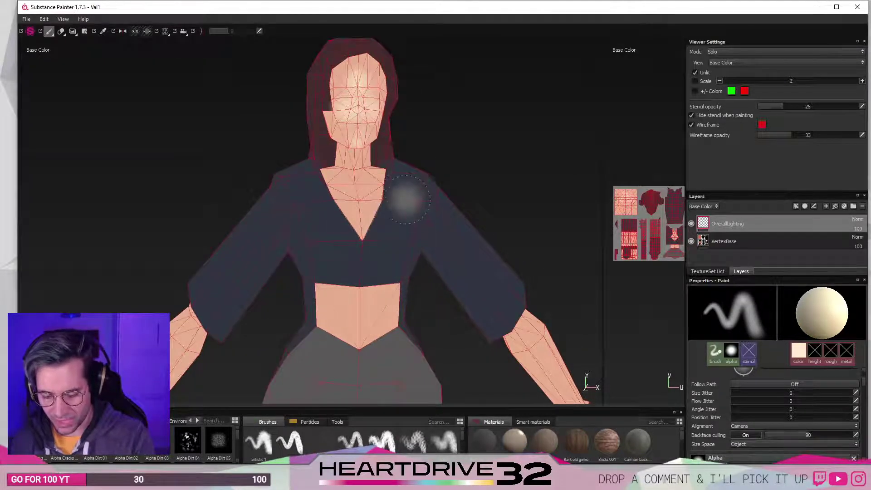
left_click_drag(409, 182, 384, 266)
left_click_drag(308, 180, 344, 268)
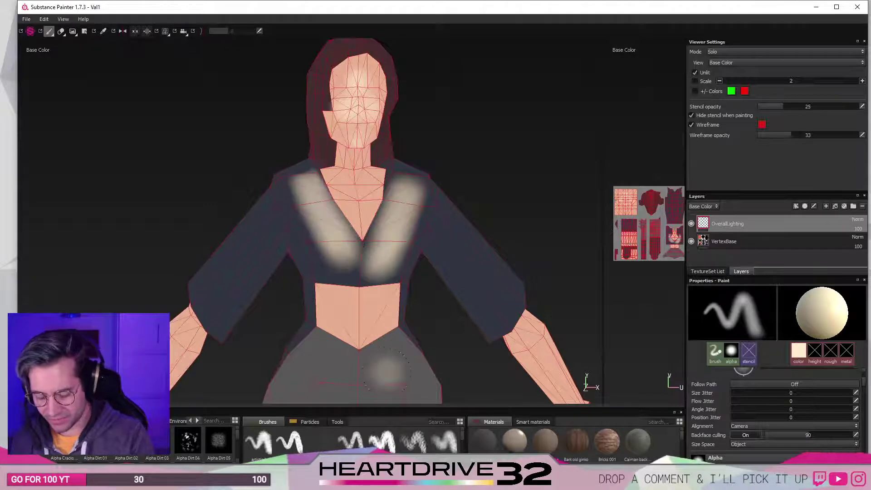
Enlarge the brush and paint broad cream highlights down the front of both trouser legs from the thighs to the boots.
scroll(433, 267, "down", 2)
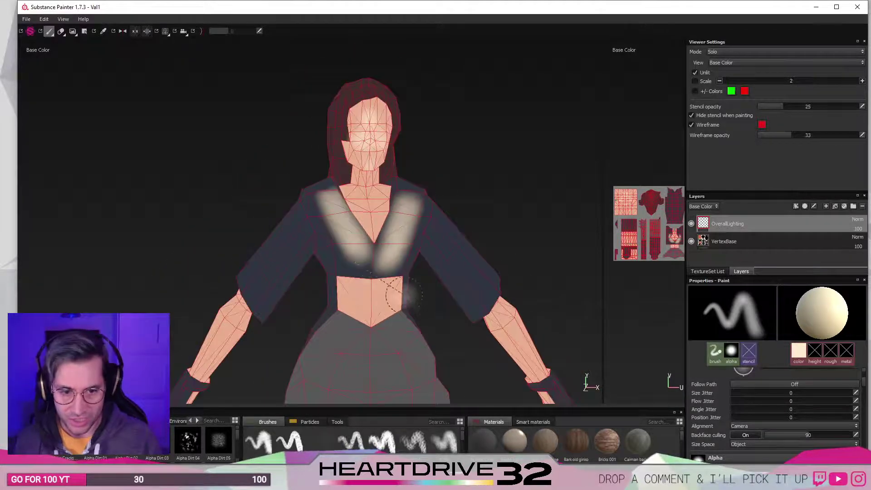
middle_click_drag(407, 312, 413, 86, "alt")
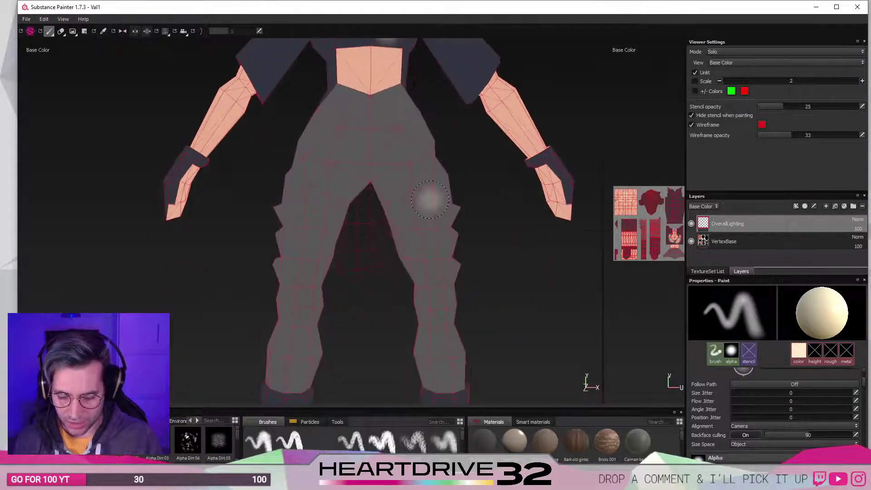
scroll(430, 199, "up", 2)
scroll(430, 199, "down", 3)
middle_click_drag(441, 241, 411, 284, "alt")
scroll(412, 284, "down", 2)
mouse_move(402, 190)
right_mouse_down("ctrl")
mouse_move(444, 189)
mouse_move(363, 190)
right_mouse_up("ctrl")
right_click_drag(405, 226, 418, 286, "alt")
middle_click_drag(418, 286, 442, 334, "alt")
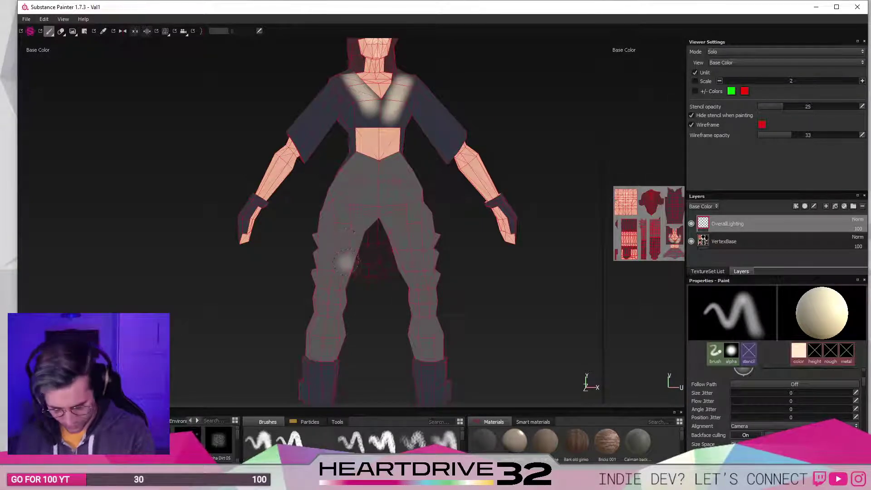
mouse_move(346, 249)
right_mouse_down("ctrl")
mouse_move(346, 204)
mouse_move(355, 198)
right_mouse_up("ctrl")
mouse_move(358, 192)
left_mouse_down()
mouse_move(343, 254)
mouse_move(337, 375)
left_mouse_up()
key("ctrl+z")
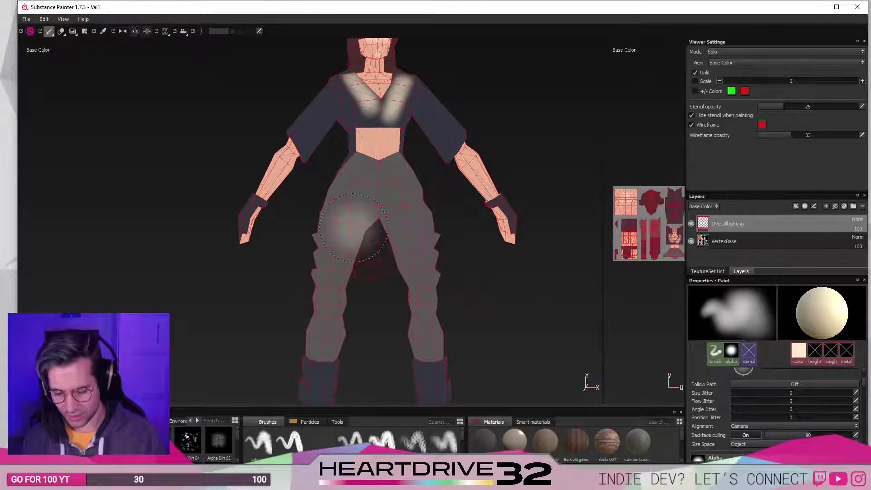
left_click_drag(398, 202, 437, 346)
key("ctrl+z")
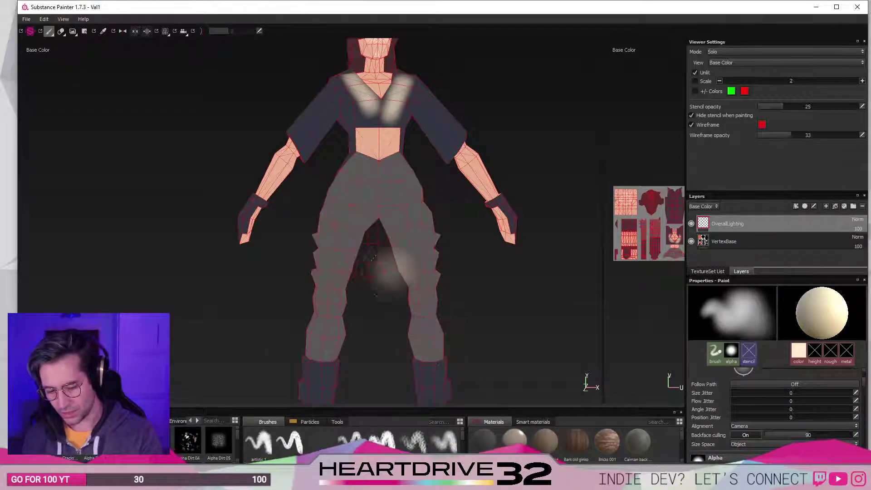
left_click_drag(348, 210, 338, 325)
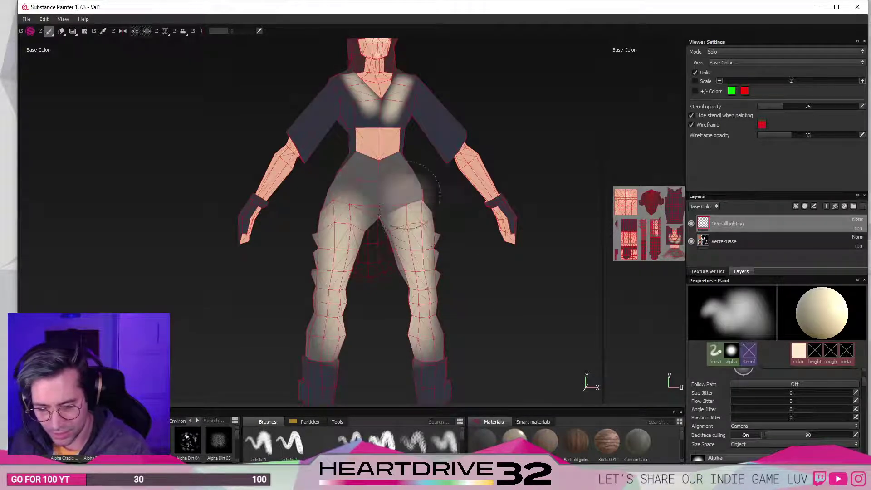
Undo the last cream highlight stroke over one side of the hips.
scroll(435, 259, "down", 1)
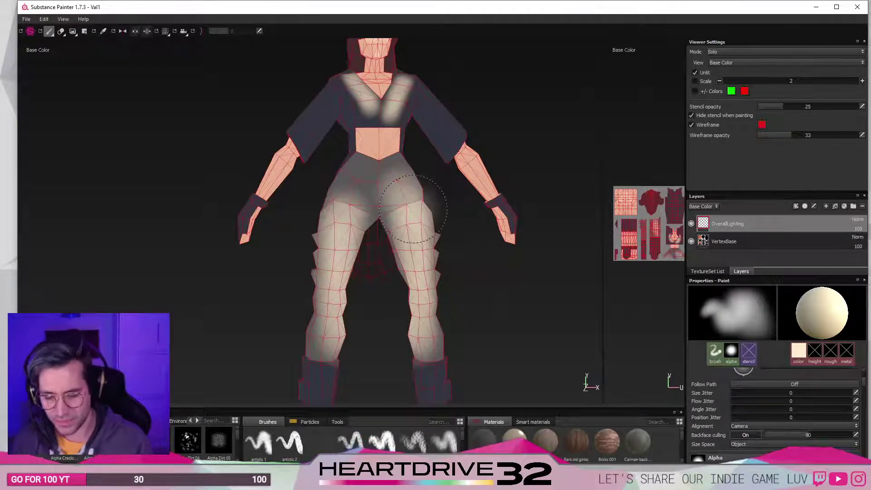
scroll(367, 240, "down", 2)
scroll(383, 244, "up", 3)
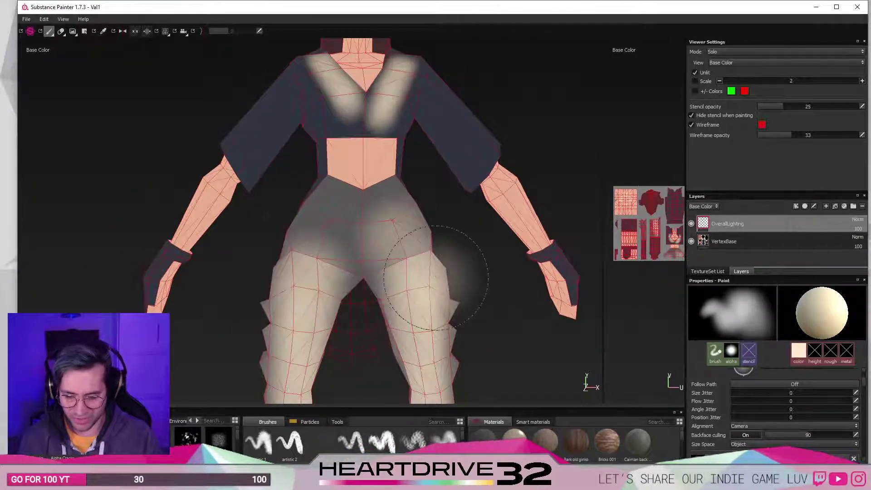
key("ctrl+z")
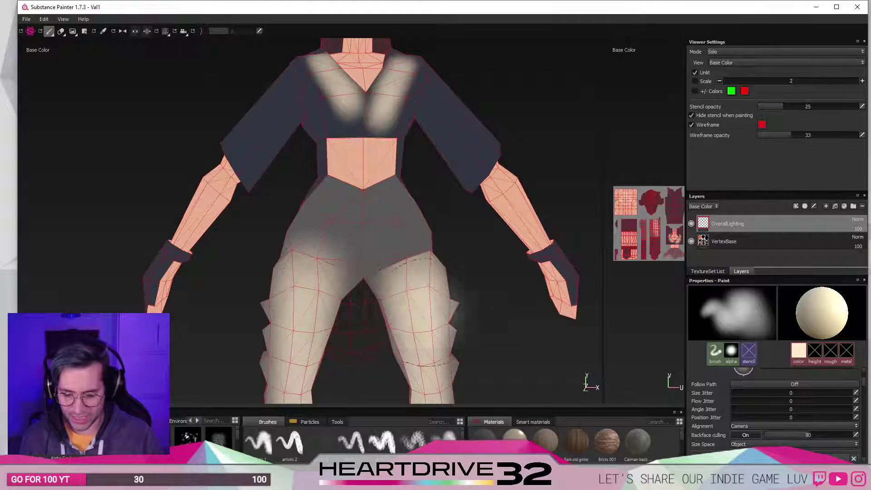
Widen the UV view beside the 3D view and frame the whole character down to the boots.
scroll(472, 323, "down", 3)
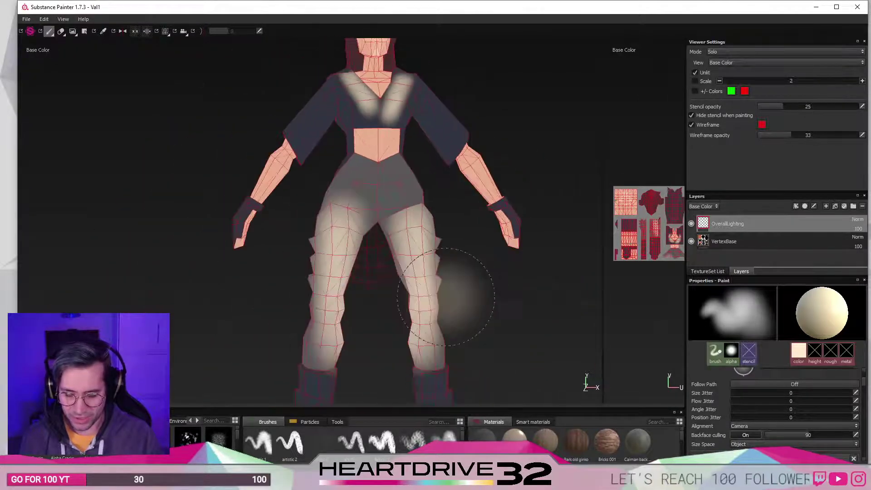
mouse_move(457, 301)
middle_mouse_down("alt")
mouse_move(483, 221)
mouse_move(501, 288)
mouse_move(495, 250)
middle_mouse_up("alt")
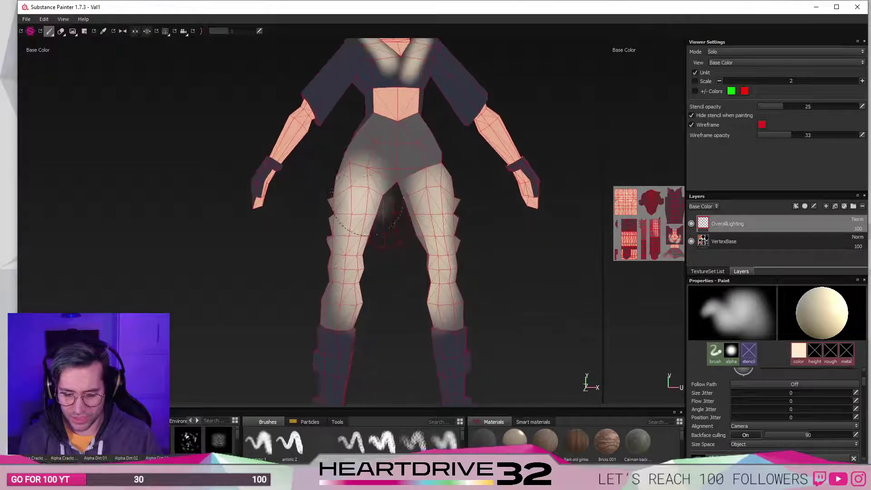
scroll(453, 254, "up", 2)
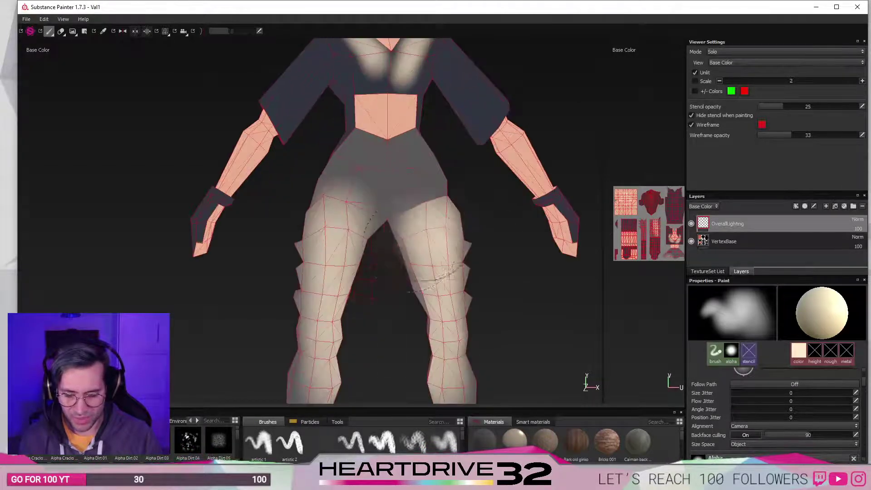
scroll(414, 265, "down", 3)
scroll(414, 265, "down", 2)
scroll(408, 263, "up", 3)
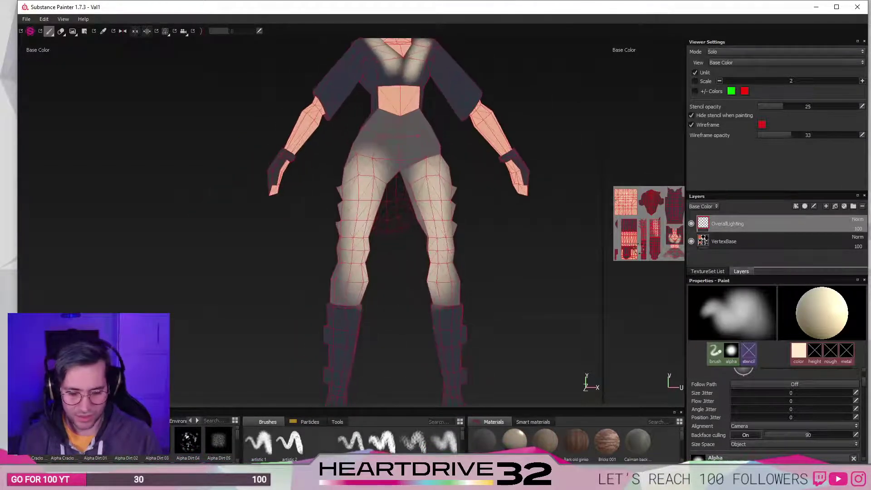
left_click_drag(603, 250, 490, 225)
middle_click_drag(265, 213, 274, 260, "alt")
middle_click_drag(367, 226, 361, 243, "alt")
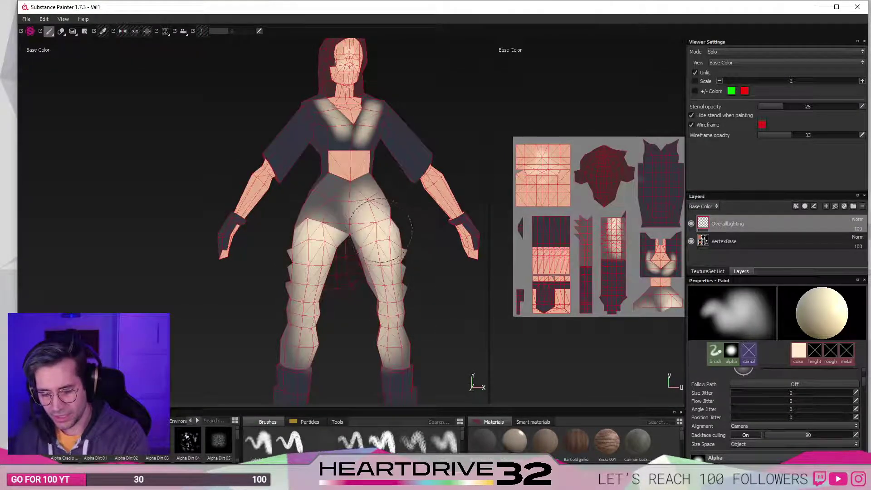
Undo the hip highlight and try further cream strokes over the hip and upper thigh, undoing each one.
key("ctrl+z")
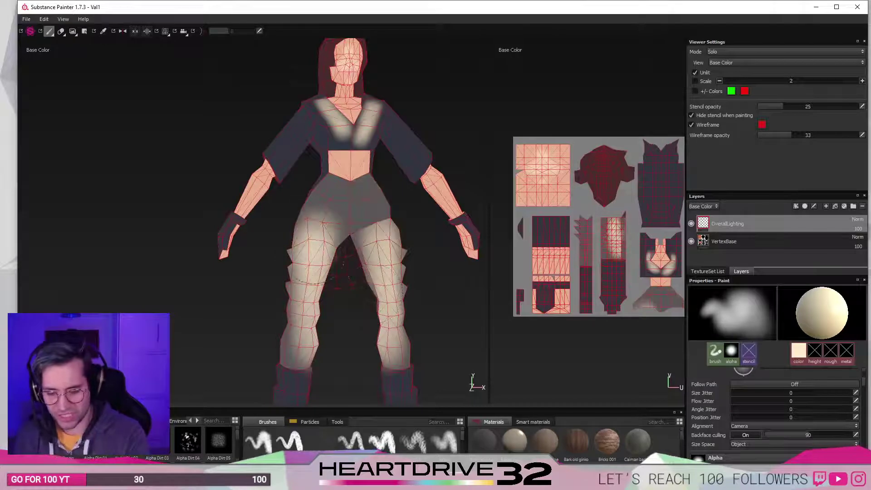
left_click_drag(323, 223, 346, 290)
key("ctrl+z")
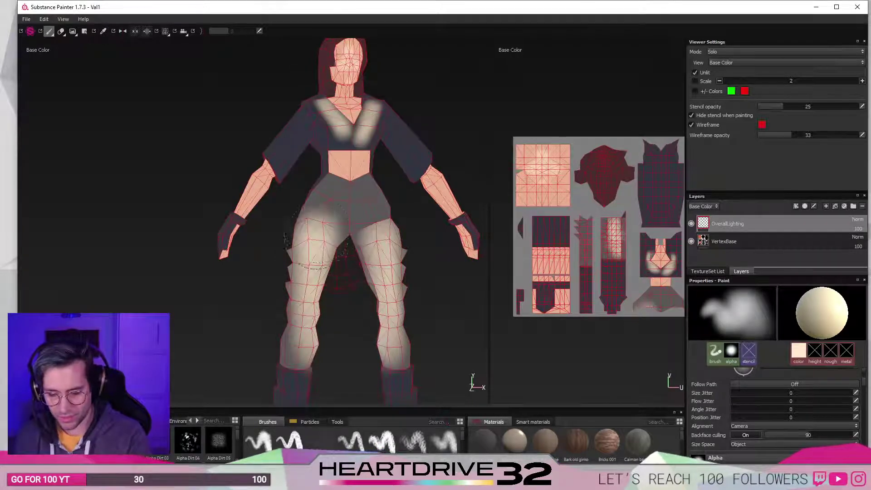
left_click_drag(319, 240, 318, 225)
key("ctrl+z")
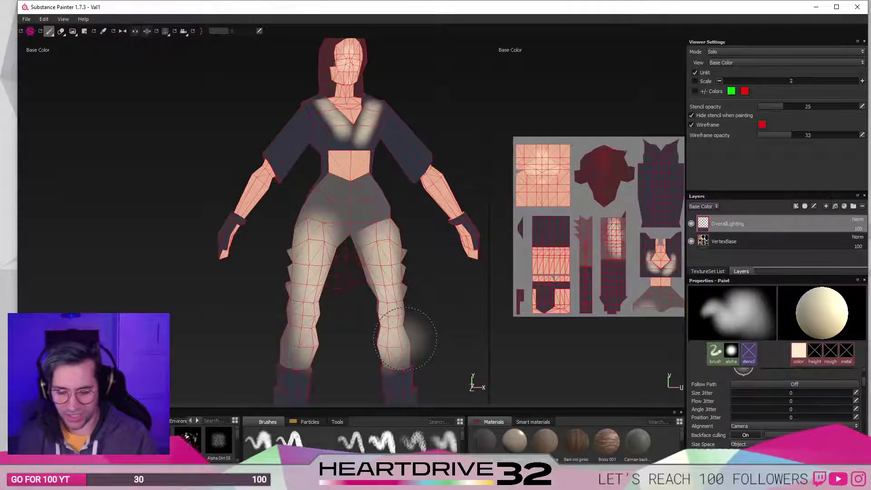
Paint a soft cream highlight down the front of the boots to the toes, undoing and repeating the stroke until satisfied.
scroll(405, 338, "up", 2)
scroll(404, 338, "down", 2)
mouse_move(405, 338)
middle_mouse_down()
mouse_move(404, 207)
mouse_move(377, 213)
middle_mouse_up()
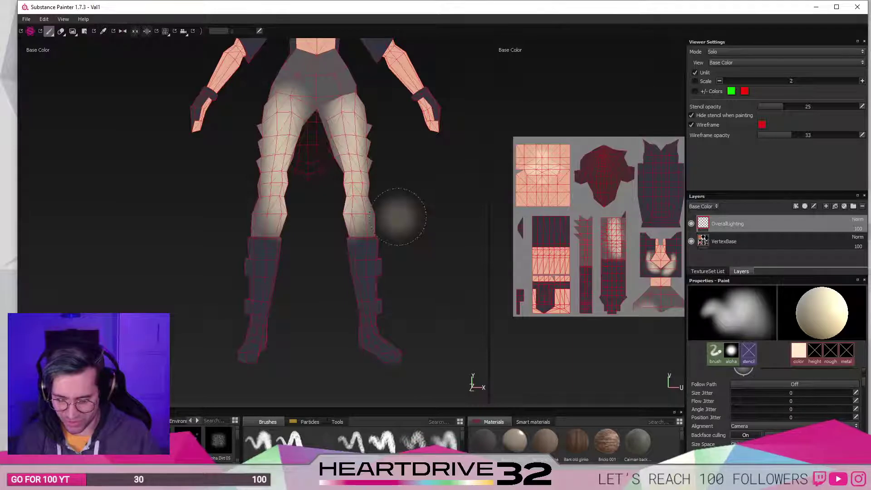
mouse_move(376, 262)
left_mouse_down()
mouse_move(376, 341)
mouse_move(386, 358)
left_mouse_up()
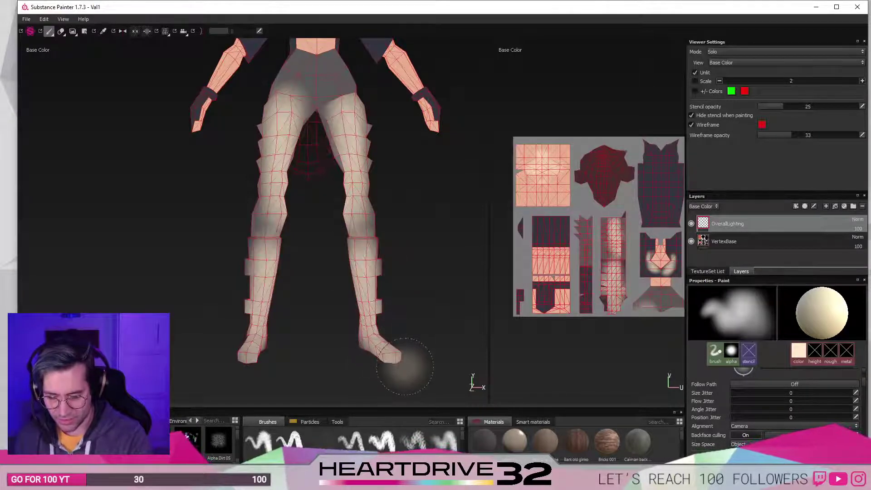
key("ctrl+z")
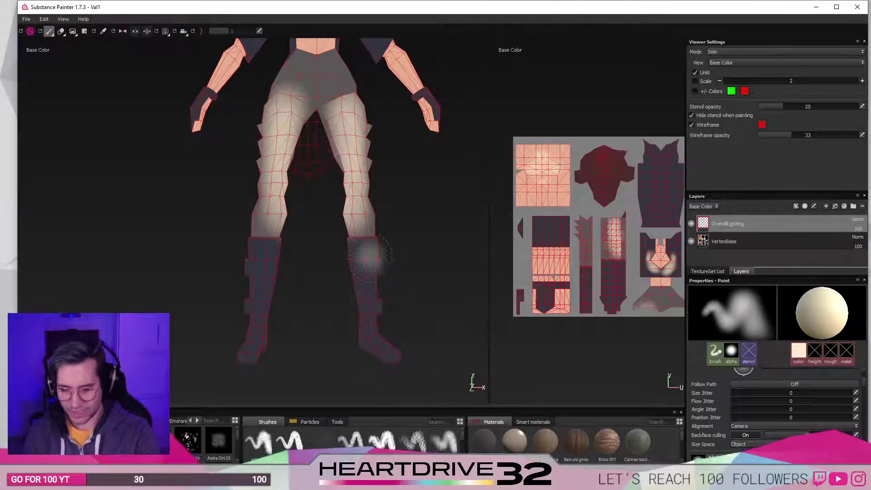
left_click_drag(371, 250, 381, 346)
key("ctrl+z")
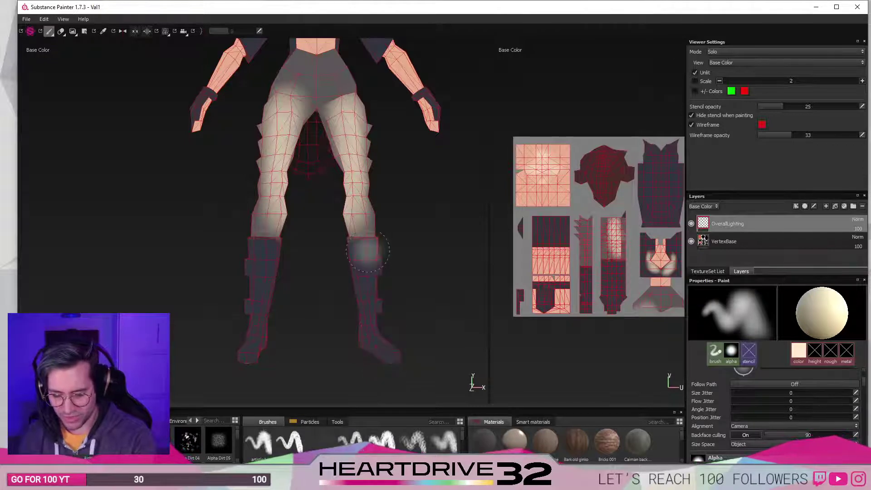
left_click_drag(377, 233, 401, 346)
key("ctrl+z")
left_click_drag(367, 281, 398, 349)
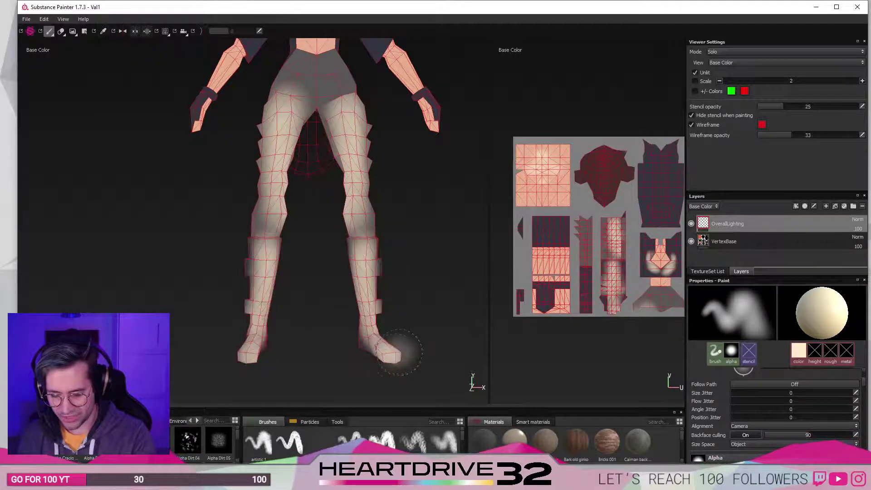
Extend the cream highlight across the front of the shirt's chest and shoulders.
middle_click_drag(347, 144, 340, 402, "alt")
middle_click_drag(314, 314, 319, 252, "alt")
mouse_move(379, 311)
left_mouse_down("alt")
mouse_move(353, 299)
mouse_move(195, 303)
mouse_move(383, 295)
left_mouse_up("alt")
mouse_move(444, 280)
left_mouse_down("alt")
mouse_move(449, 287)
mouse_move(358, 272)
left_mouse_up("alt")
mouse_move(344, 199)
left_mouse_down()
mouse_move(318, 254)
mouse_move(301, 218)
mouse_move(308, 236)
left_mouse_up()
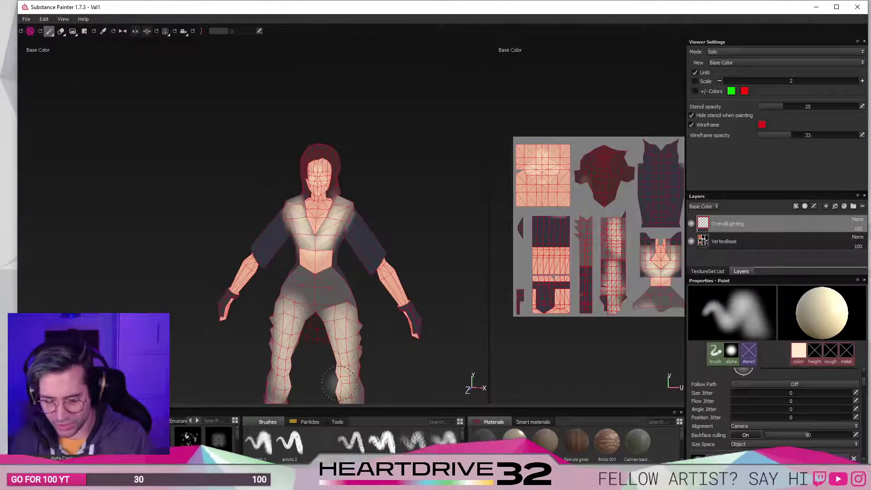
mouse_move(338, 383)
left_mouse_down()
mouse_move(278, 336)
mouse_move(311, 334)
left_mouse_up()
middle_click_drag(343, 327, 317, 323, "alt")
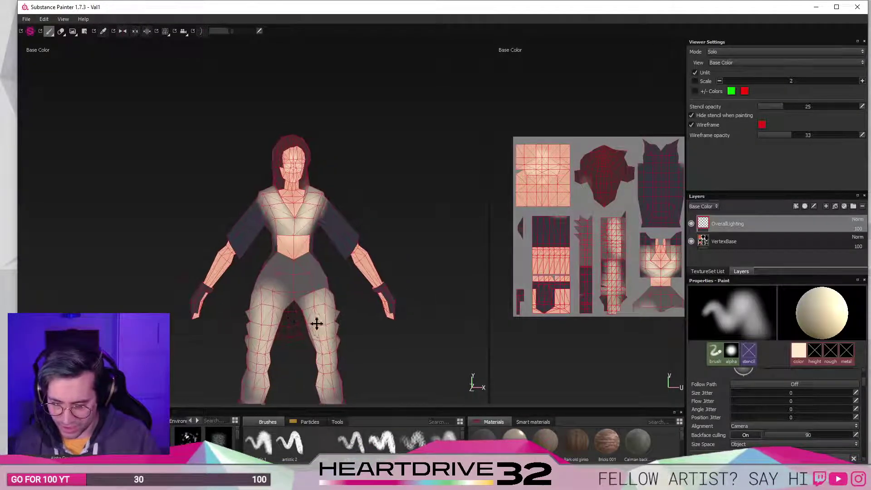
Paint a soft cream highlight along the back of the gloved hand from the wrist to the fingers, redoing unsuitable strokes.
left_click_drag(317, 322, 119, 289, "alt")
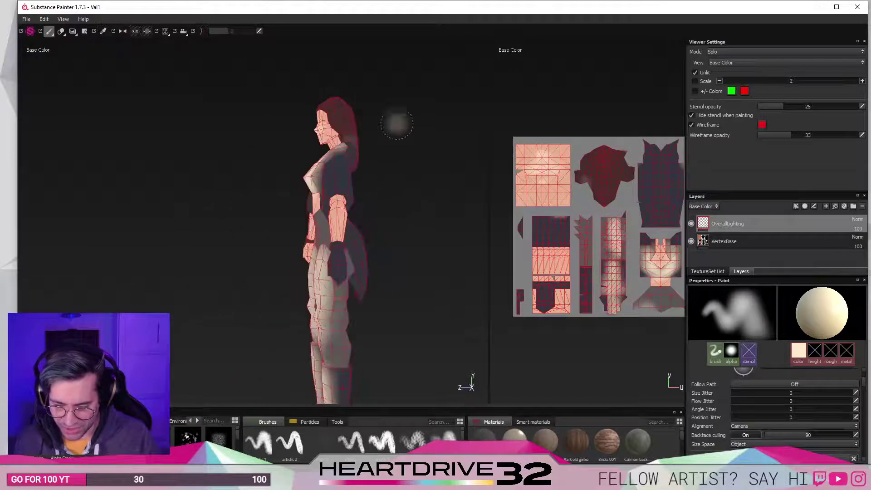
middle_click_drag(397, 123, 375, 218, "alt")
scroll(355, 265, "down", 1)
scroll(366, 272, "up", 2)
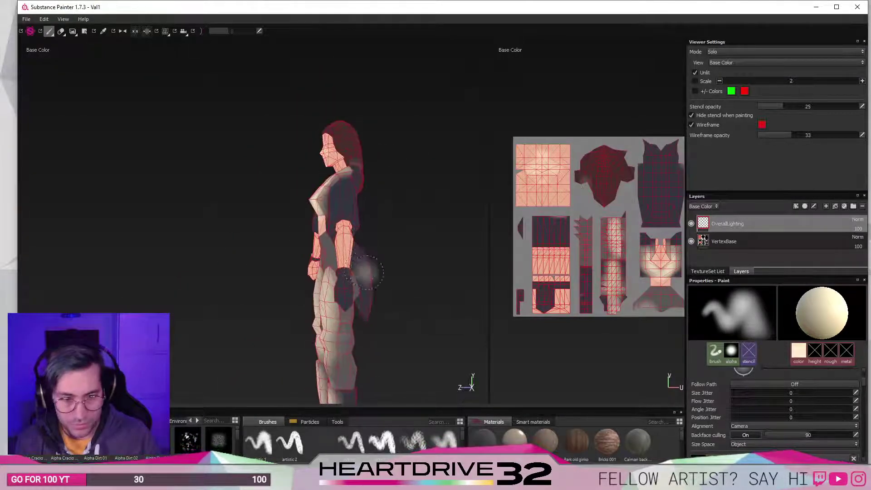
scroll(365, 272, "up", 3)
mouse_move(354, 250)
left_mouse_down("alt")
mouse_move(417, 272)
mouse_move(410, 276)
mouse_move(380, 249)
mouse_move(393, 329)
left_mouse_up("alt")
scroll(408, 267, "down", 2)
key("ctrl+z")
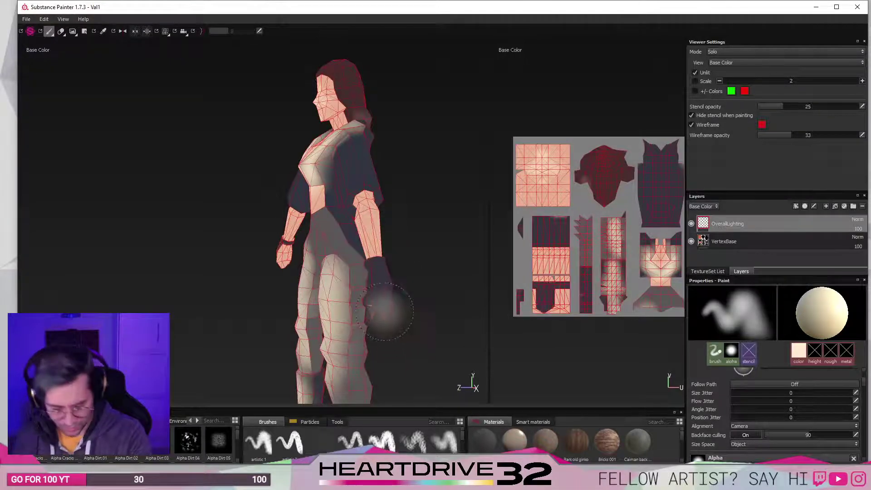
left_click_drag(383, 303, 380, 245)
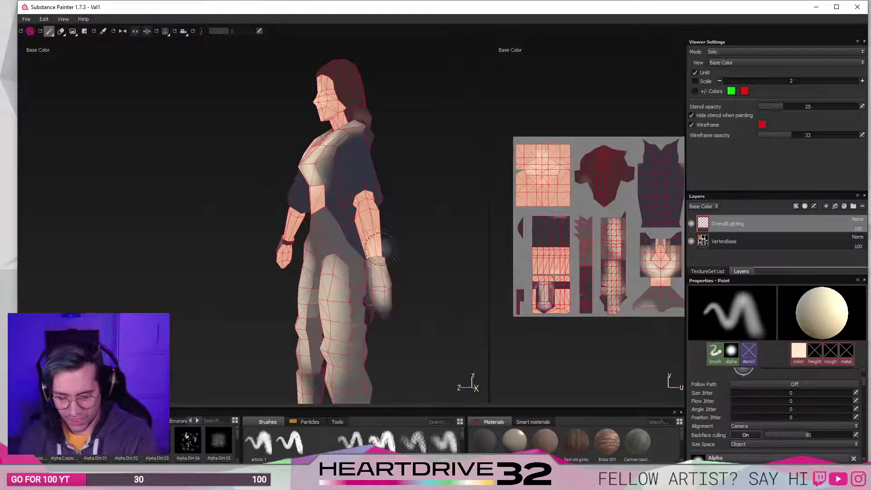
key("ctrl+z")
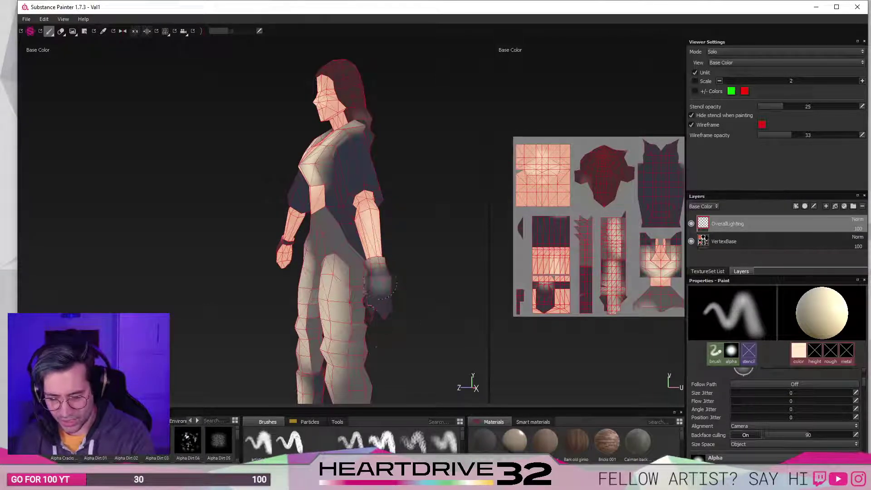
mouse_move(377, 288)
left_mouse_down()
mouse_move(384, 335)
mouse_move(421, 334)
mouse_move(425, 321)
left_mouse_up()
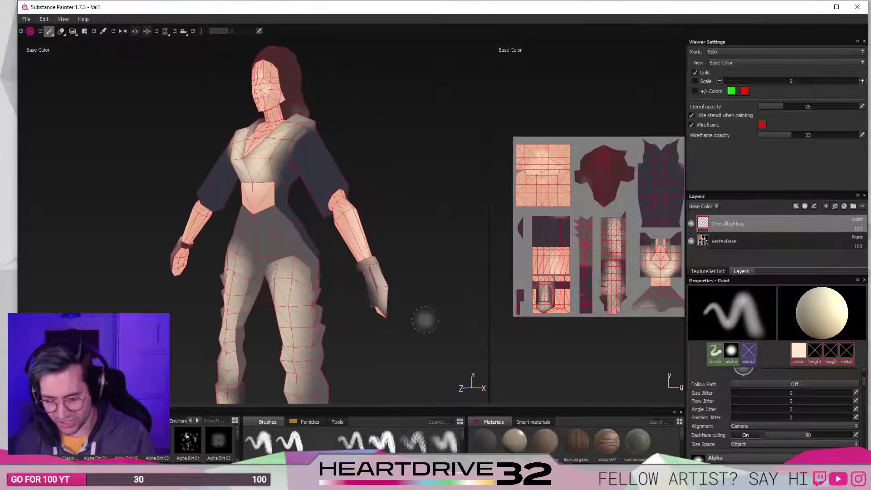
Paint a cream highlight down the outer side of the sleeve from shoulder to cuff, undoing the first attempt.
left_click_drag(369, 145, 314, 287, "alt")
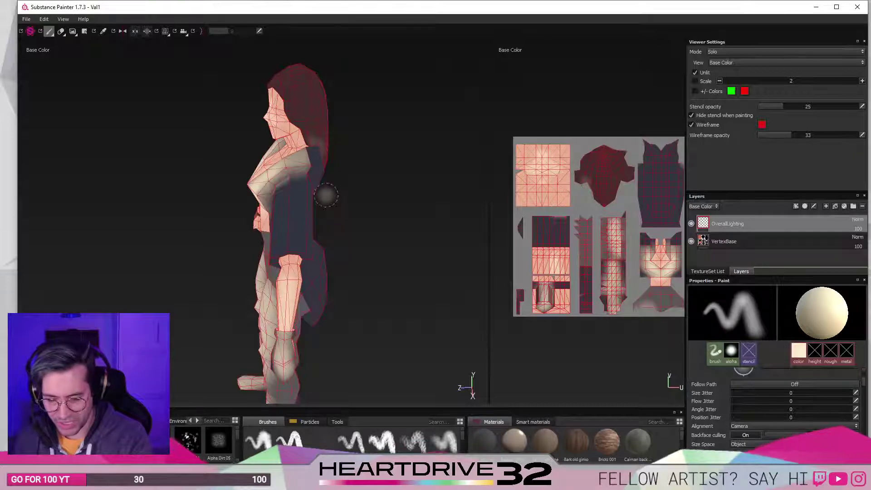
left_click_drag(298, 186, 294, 243)
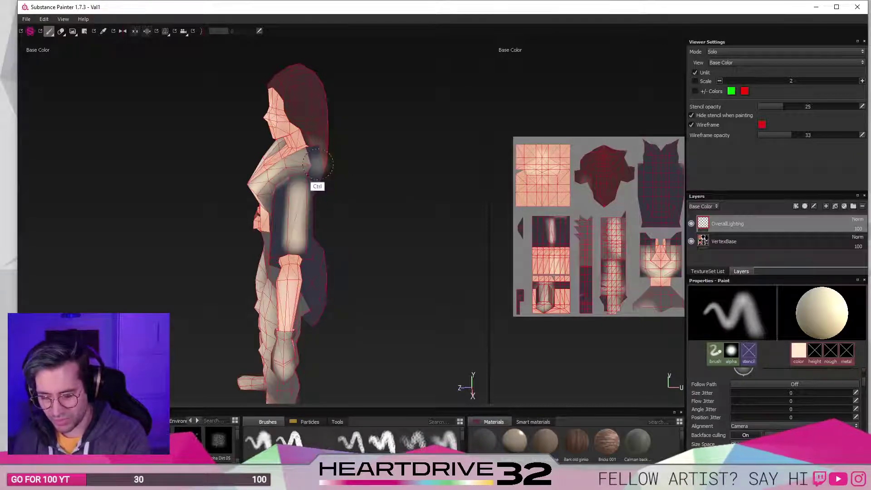
key("ctrl+z")
left_click_drag(290, 179, 299, 263)
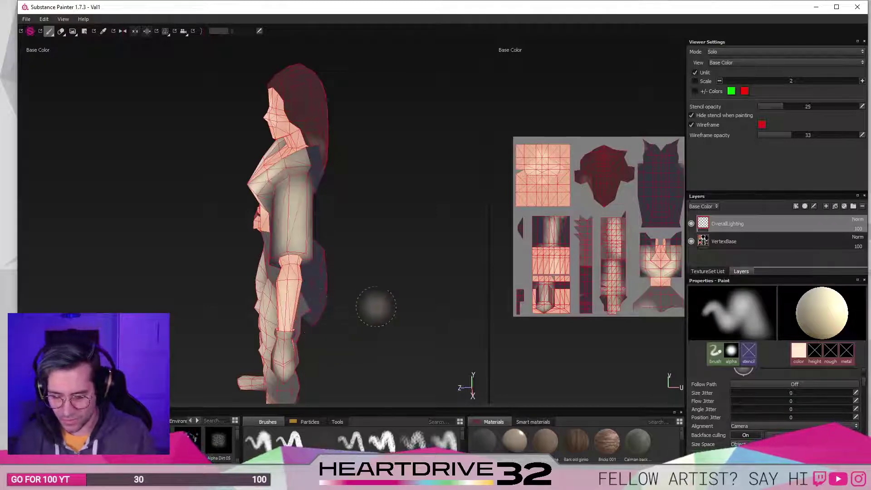
Enlarge the brush and dab a round, soft cream highlight over the hips on the back of the dark blue garment.
left_click_drag(376, 306, 266, 292, "alt")
scroll(301, 221, "up", 2)
scroll(301, 221, "down", 4)
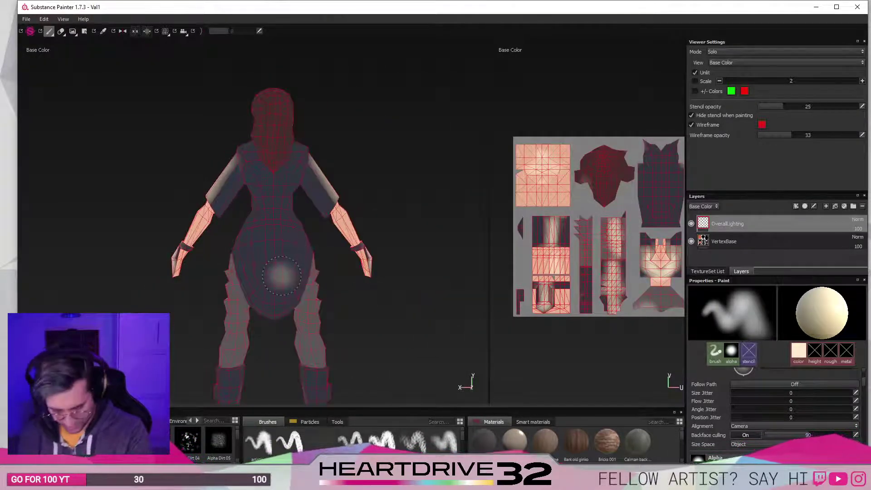
right_click_drag(277, 250, 304, 250, "ctrl")
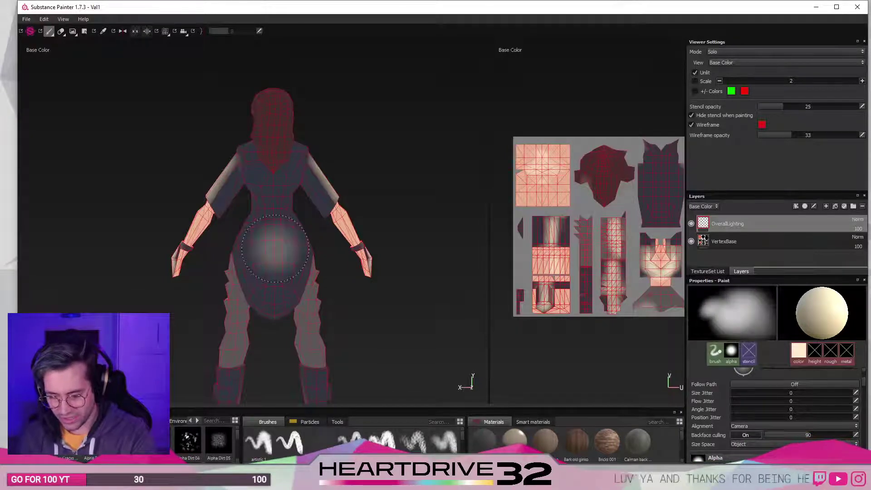
left_click(275, 249)
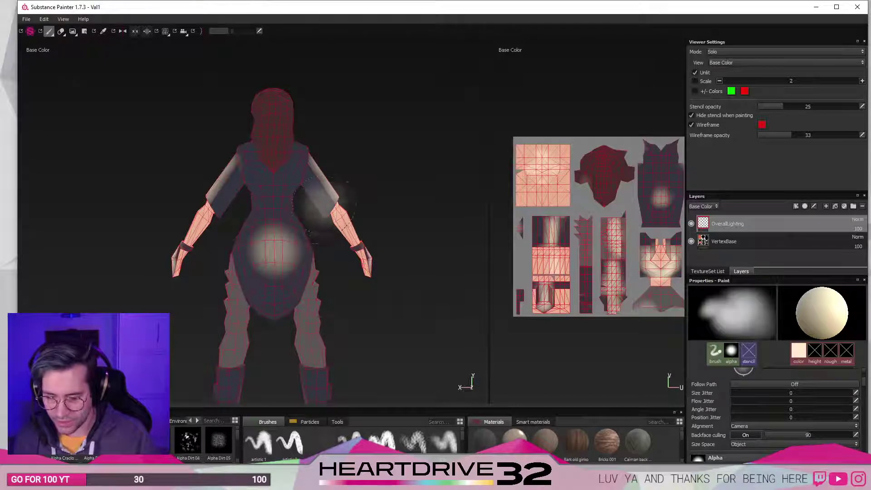
left_click(272, 140)
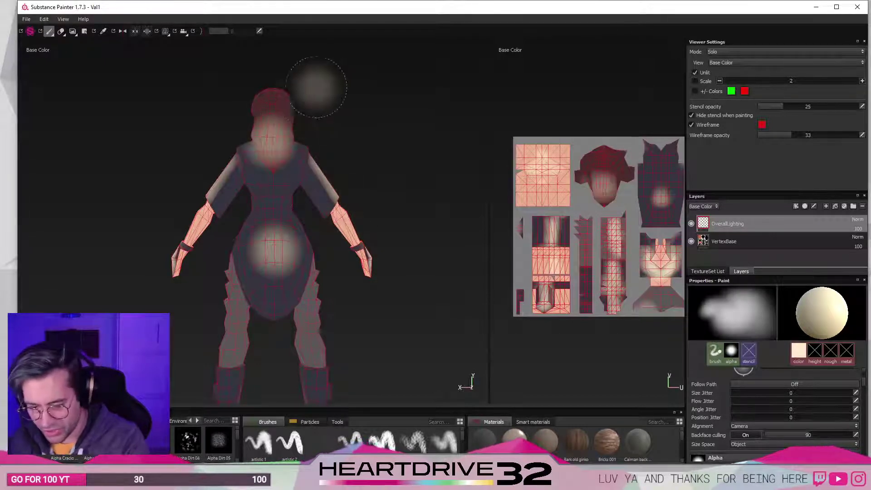
key("ctrl+z")
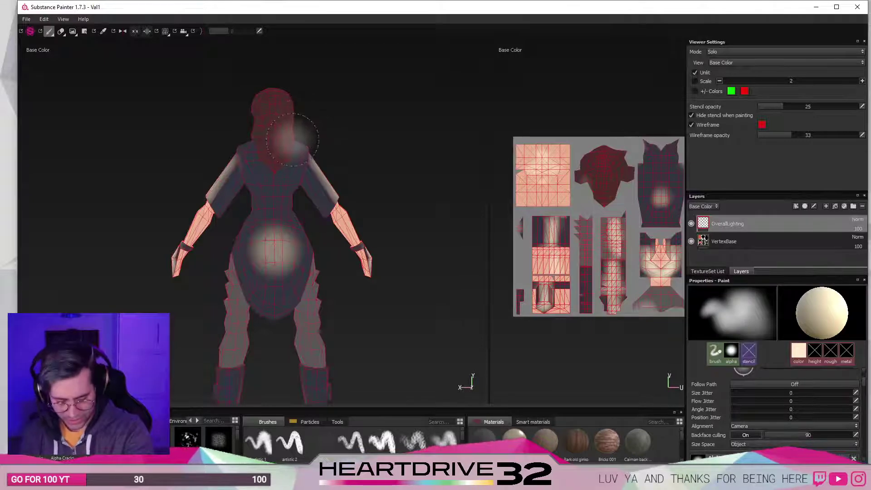
left_click_drag(265, 142, 288, 140)
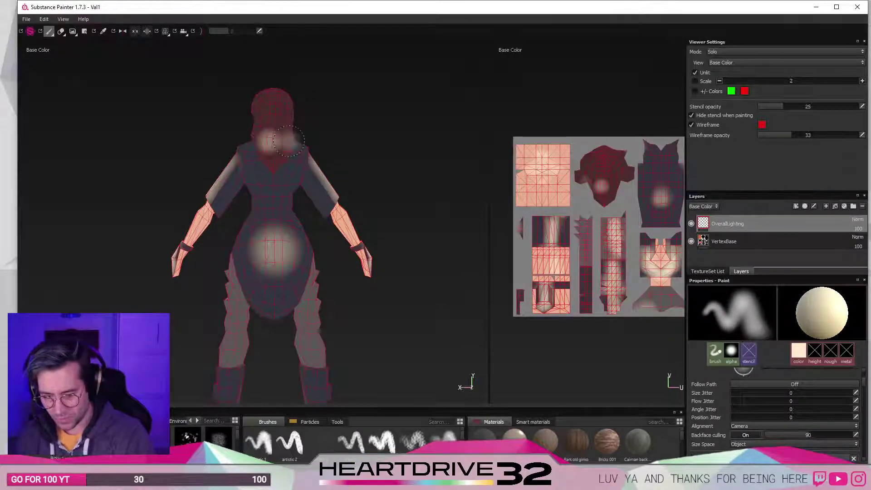
mouse_move(275, 142)
middle_mouse_down("alt")
mouse_move(299, 215)
mouse_move(293, 290)
middle_mouse_up("alt")
right_click_drag(293, 290, 349, 275, "alt")
key("ctrl+z")
middle_click_drag(349, 274, 310, 272, "alt")
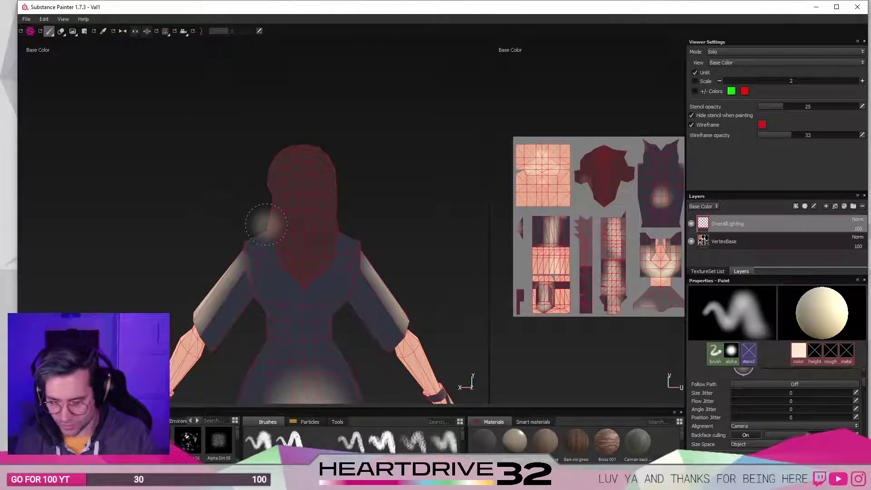
Dab a soft cream highlight on the crown of the hair, undoing the unsuitable first attempt.
mouse_move(342, 203)
left_mouse_down("alt")
mouse_move(351, 268)
mouse_move(339, 241)
mouse_move(363, 279)
mouse_move(345, 219)
left_mouse_up("alt")
mouse_move(192, 245)
left_mouse_down("alt")
mouse_move(519, 161)
mouse_move(508, 145)
left_mouse_up("alt")
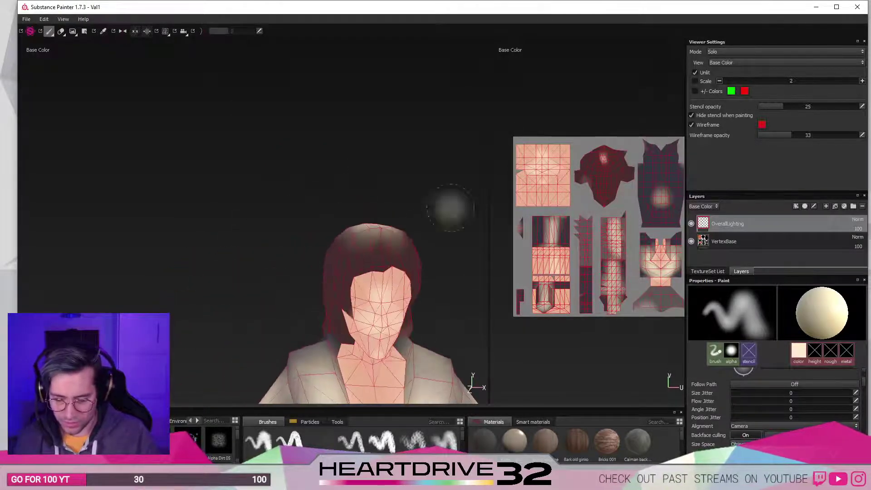
key("ctrl+z")
mouse_move(399, 255)
left_mouse_down("alt")
mouse_move(388, 274)
mouse_move(320, 262)
mouse_move(340, 242)
left_mouse_up("alt")
left_click(328, 211)
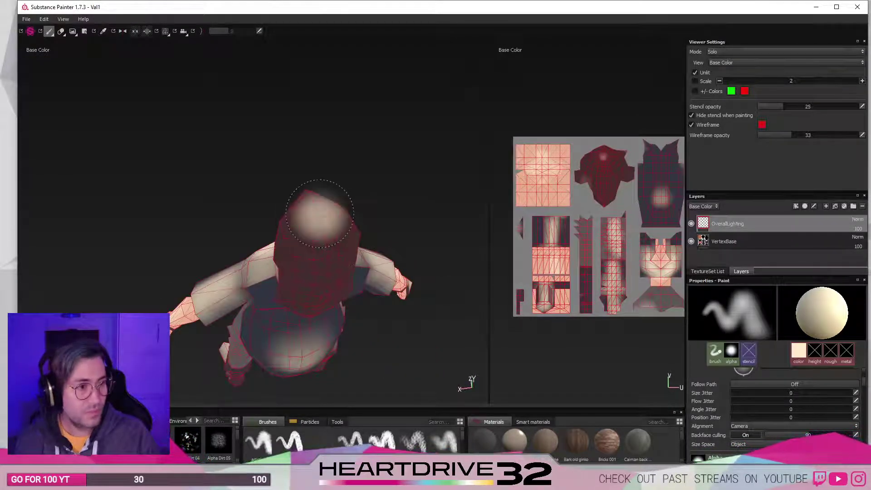
left_click_drag(371, 120, 361, 138, "alt")
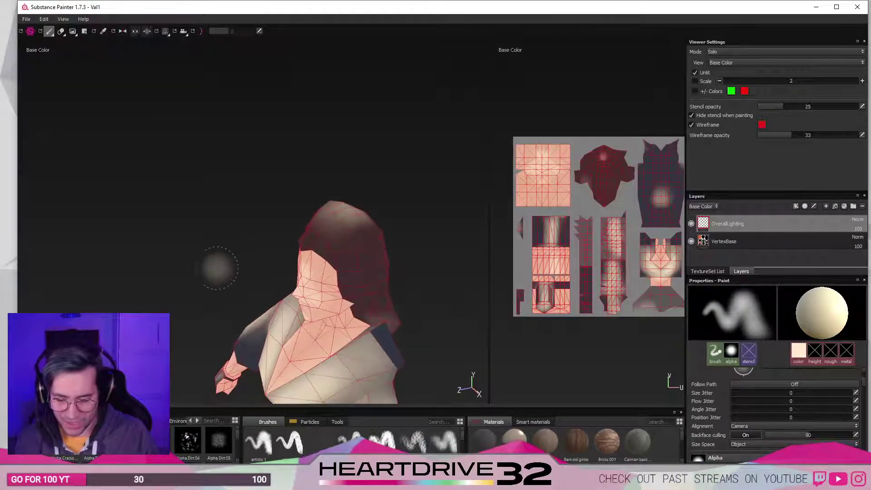
left_click_drag(218, 262, 313, 263, "alt")
middle_click_drag(326, 291, 331, 188, "alt")
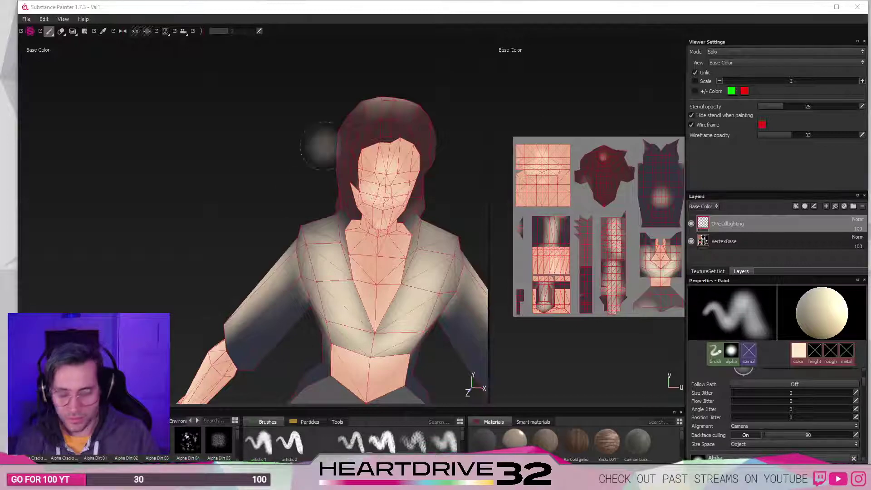
Dab a round cream highlight on the lower back of the hair between the shoulders.
mouse_move(401, 369)
middle_mouse_down("alt")
mouse_move(316, 235)
mouse_move(288, 152)
mouse_move(241, 108)
mouse_move(247, 179)
mouse_move(233, 323)
middle_mouse_up("alt")
middle_click_drag(155, 175, 177, 218, "alt")
mouse_move(178, 217)
left_mouse_down("alt")
mouse_move(340, 220)
mouse_move(356, 167)
left_mouse_up("alt")
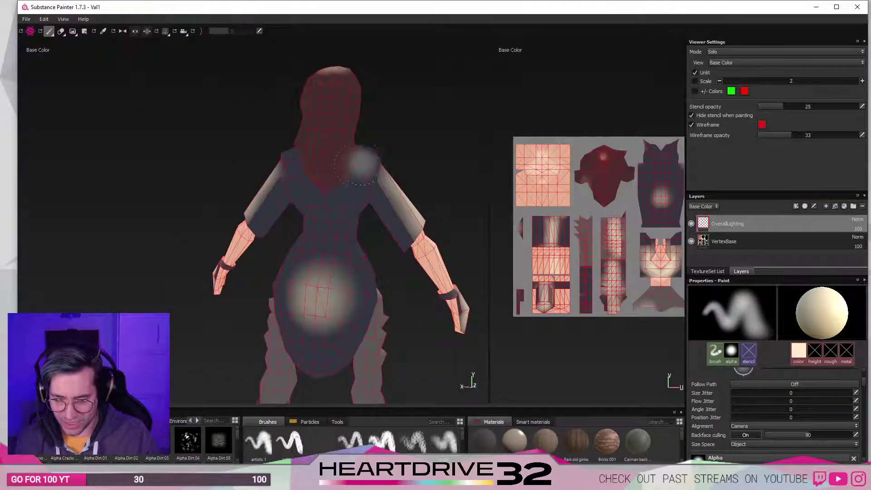
left_click(321, 154)
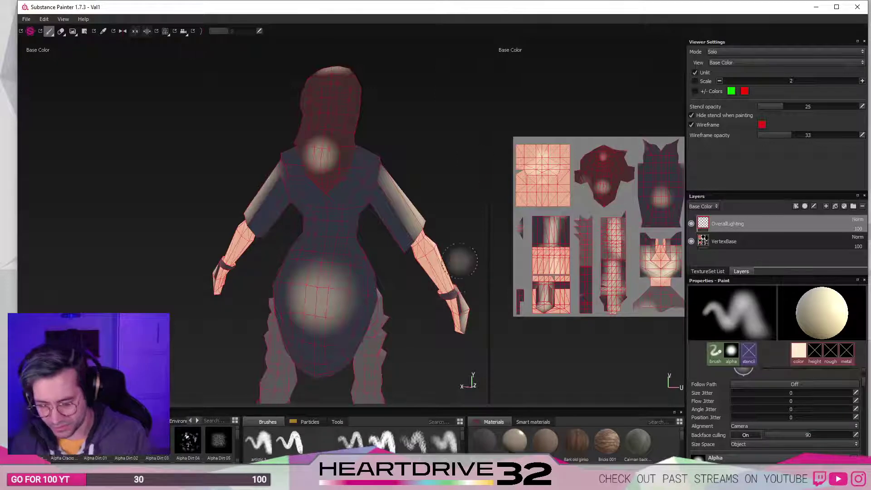
mouse_move(256, 234)
left_mouse_down("alt")
mouse_move(311, 231)
mouse_move(295, 199)
mouse_move(288, 230)
left_mouse_up("alt")
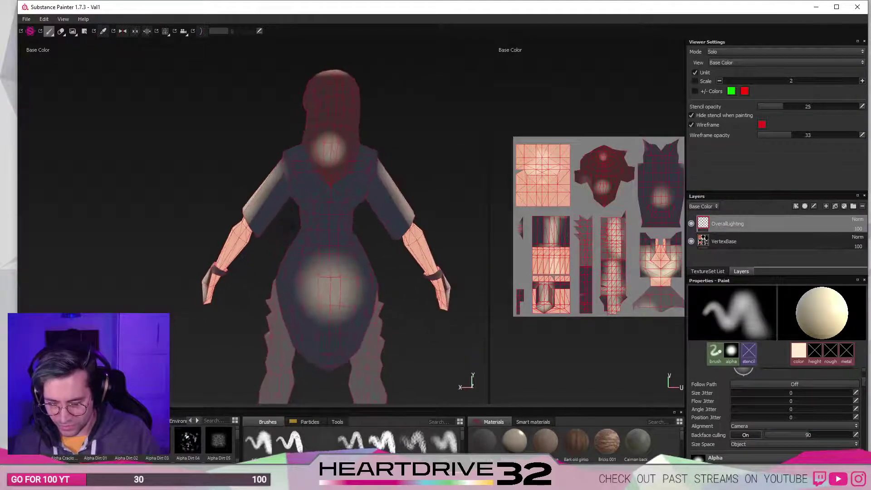
Paint a cream highlight down the back of both legs from the knees to the upper boots, undoing the first attempt.
right_click_drag(289, 230, 348, 313, "alt")
mouse_move(397, 381)
middle_mouse_down("alt")
mouse_move(341, 232)
mouse_move(346, 173)
middle_mouse_up("alt")
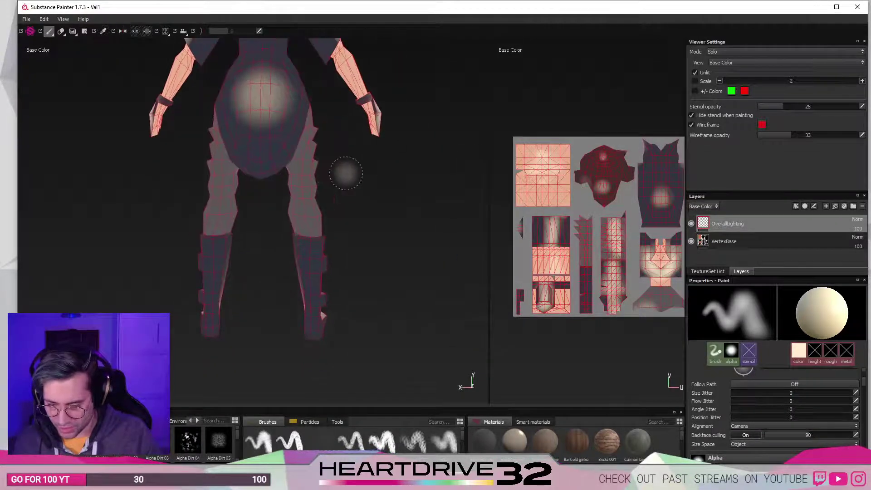
left_click_drag(310, 221, 313, 269)
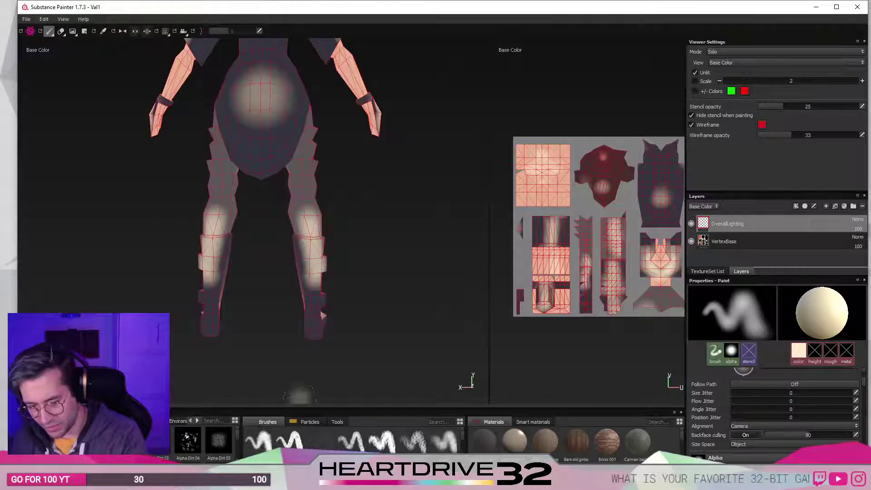
key("ctrl+z")
left_click_drag(308, 220, 313, 270)
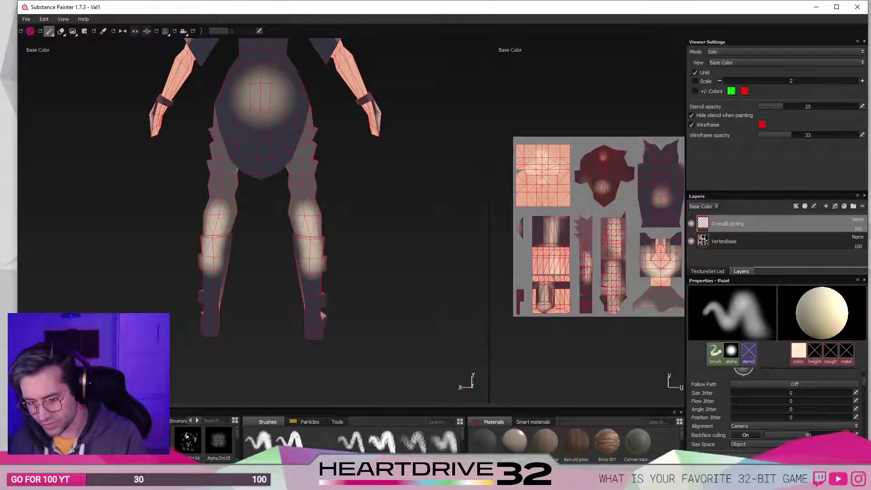
Shrink the brush and paint three small cream highlights, one above the other, on the outer side segments of the trouser leg.
mouse_move(322, 313)
left_mouse_down("alt")
mouse_move(290, 270)
mouse_move(190, 297)
mouse_move(254, 277)
mouse_move(291, 243)
left_mouse_up("alt")
scroll(272, 267, "up", 5)
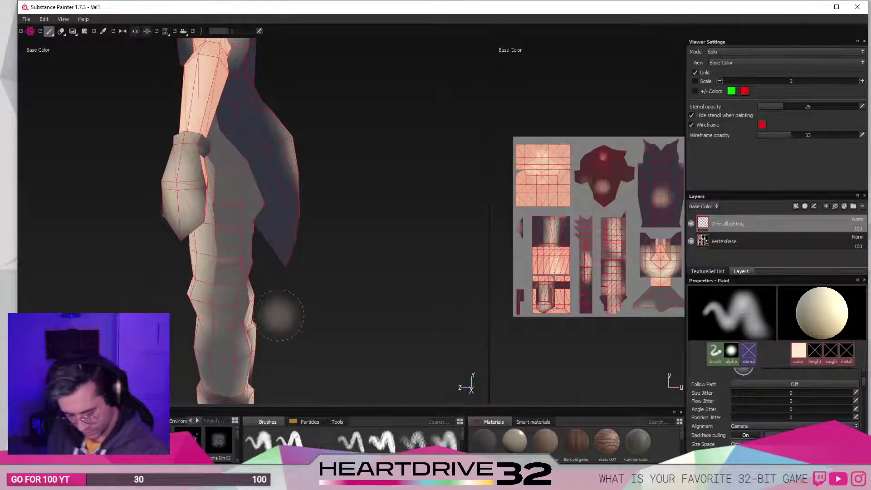
key("bracketleft")
key("bracketleft")
key("bracketleft")
key("bracketleft")
key("bracketleft")
key("bracketleft")
key("bracketleft")
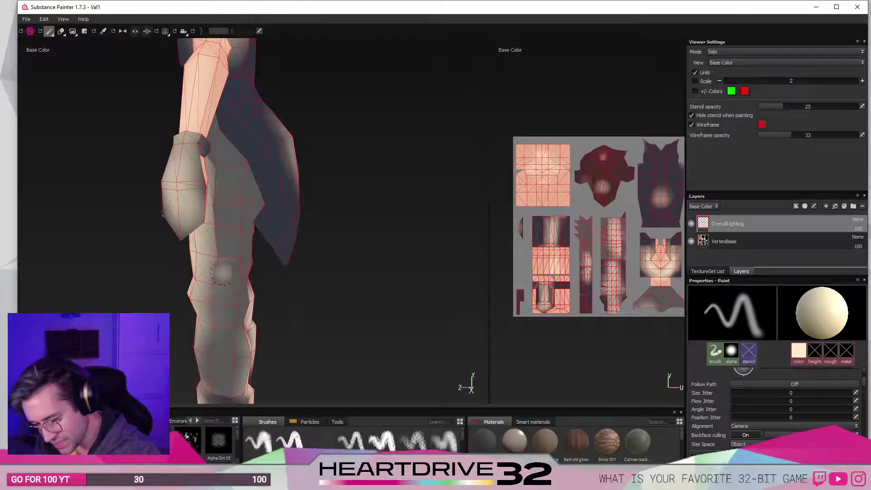
left_click_drag(221, 272, 239, 266)
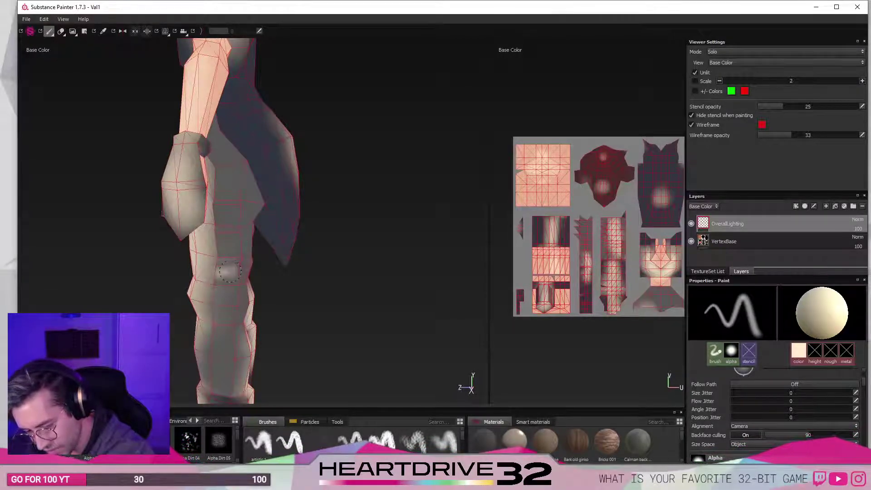
left_click(230, 271)
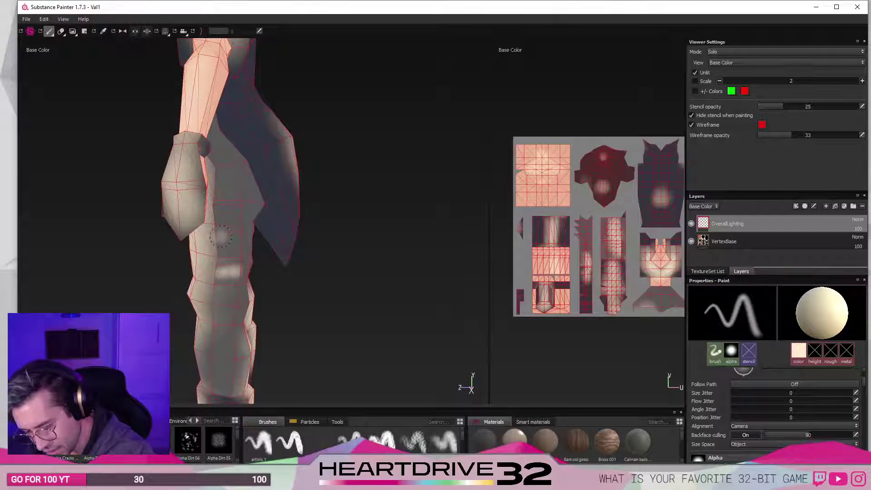
left_click(227, 232)
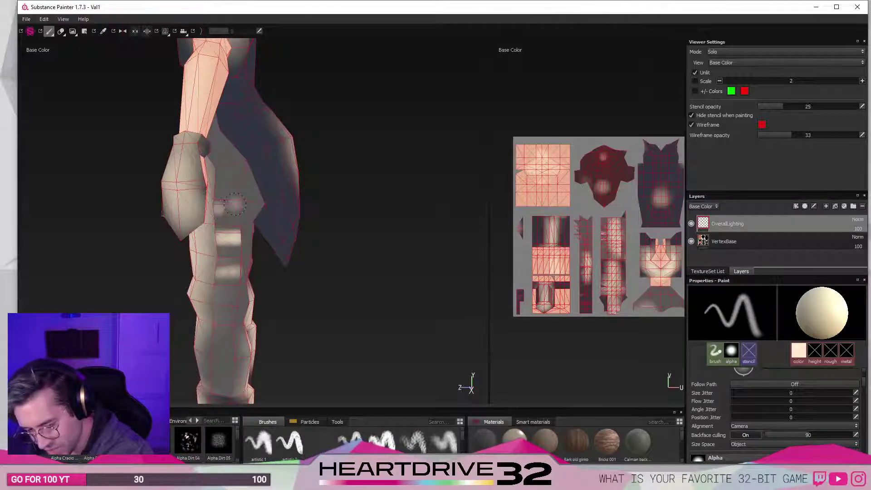
mouse_move(235, 204)
left_mouse_down()
mouse_move(227, 208)
mouse_move(241, 208)
left_mouse_up()
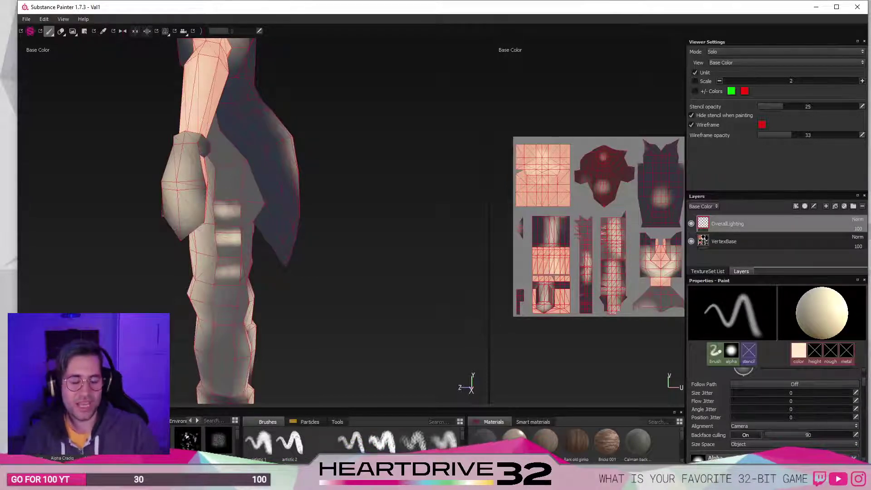
Examine the painted highlights on the front of the legs and on the whole figure.
left_click_drag(140, 265, 229, 289, "alt")
middle_click_drag(229, 289, 340, 176, "alt")
scroll(346, 175, "up", 3)
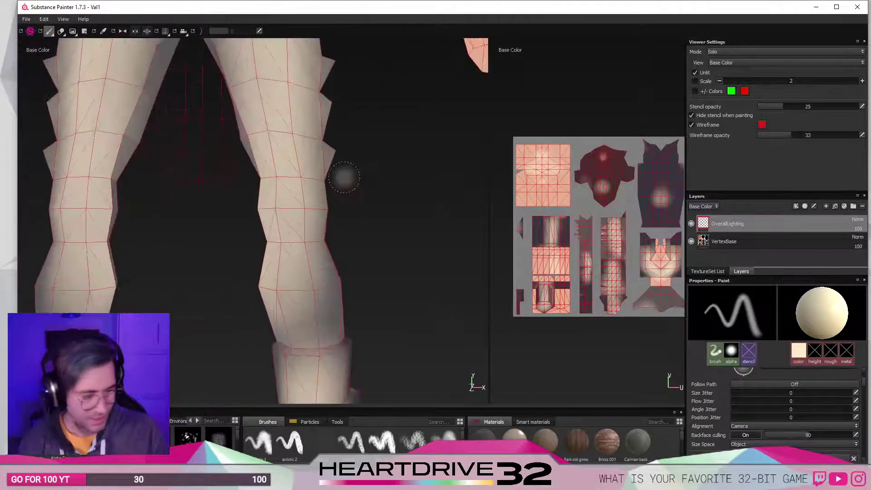
scroll(336, 175, "down", 6)
middle_click_drag(295, 201, 389, 240, "alt")
scroll(389, 240, "up", 3)
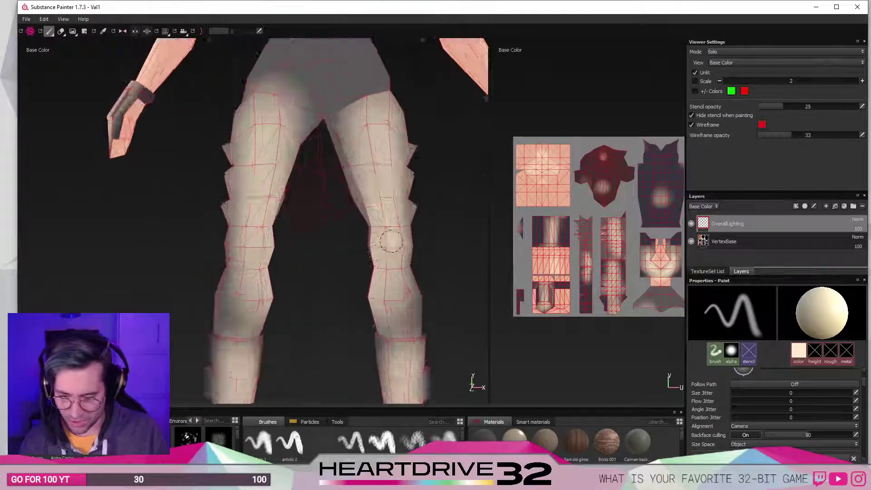
scroll(386, 218, "down", 4)
middle_click_drag(365, 173, 356, 288, "alt")
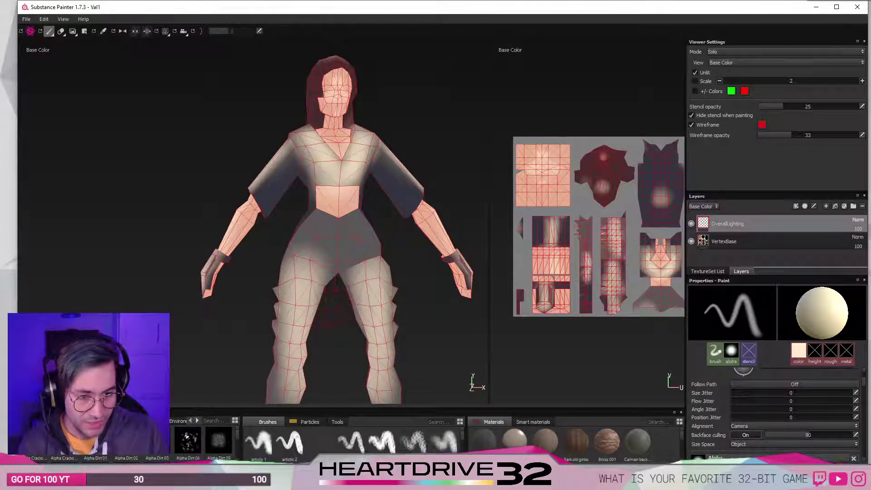
Set the OverallLighting layer's blend mode to Overlay and reduce the wireframe opacity to 0.
key("Return")
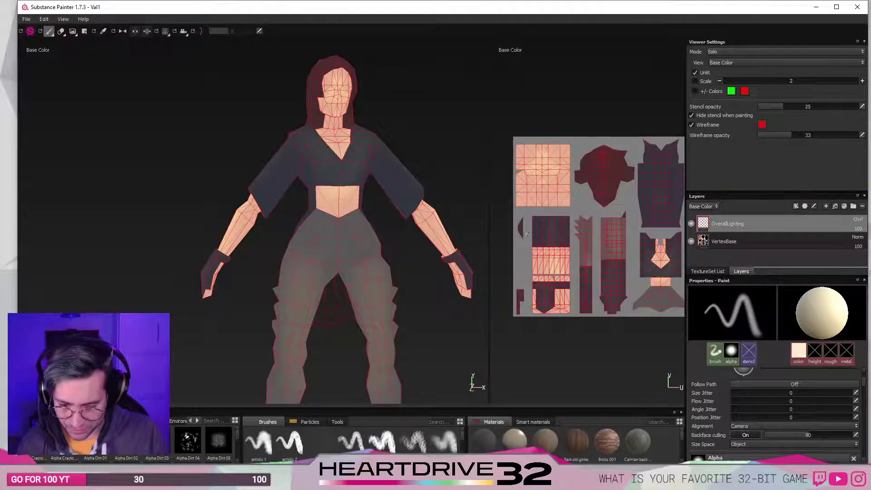
left_click_drag(800, 140, 746, 140)
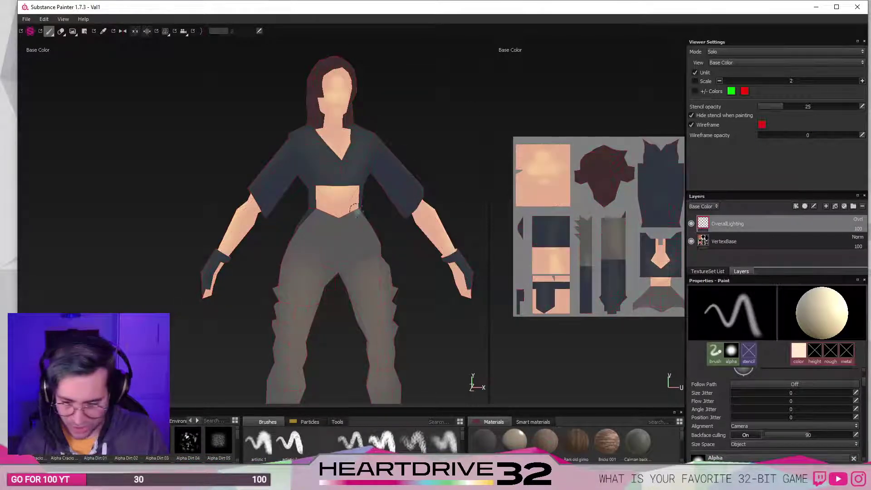
Examine the overlay-blended lighting on the full figure, then close up on the face, hair and neckline.
scroll(353, 208, "up", 2)
scroll(345, 216, "down", 4)
scroll(336, 224, "up", 2)
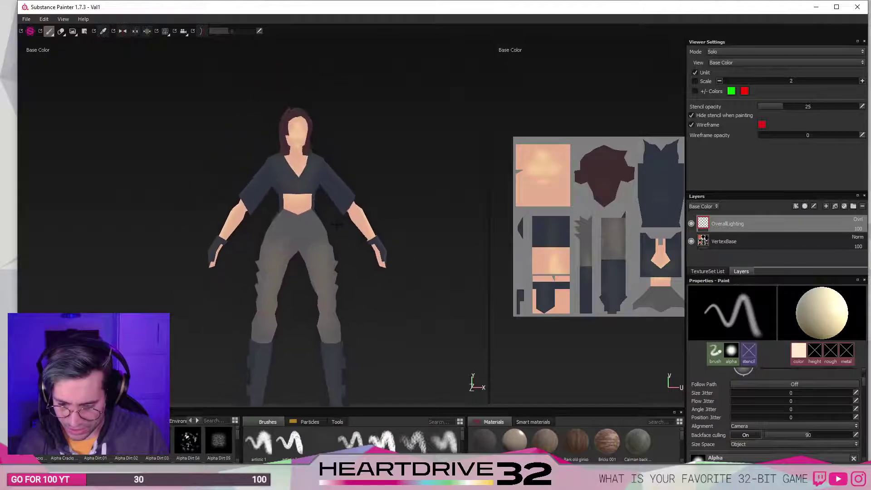
scroll(336, 224, "down", 1)
scroll(329, 259, "up", 4)
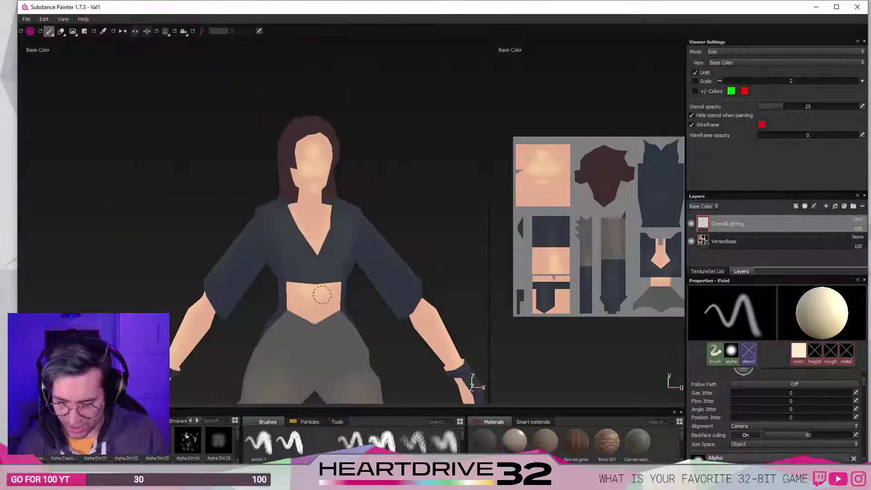
scroll(322, 295, "down", 4)
scroll(322, 252, "up", 6)
middle_click_drag(275, 177, 354, 361, "alt")
middle_click_drag(351, 200, 368, 277, "alt")
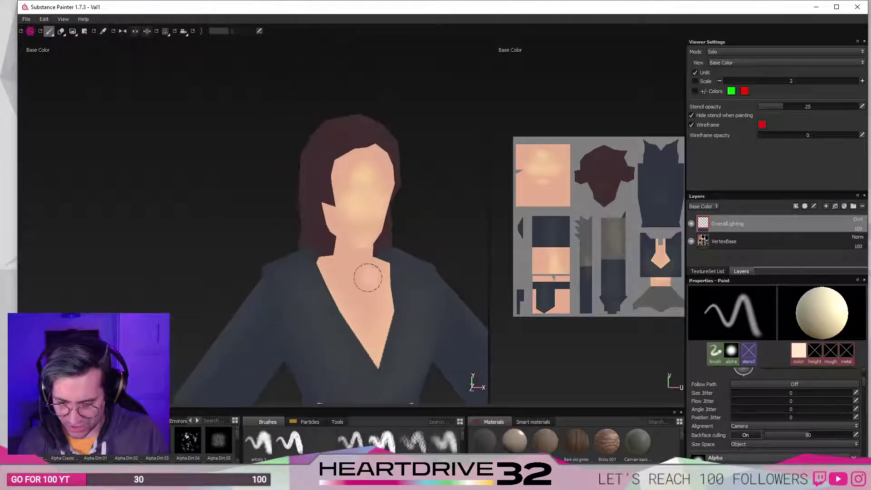
scroll(368, 214, "down", 2)
middle_click_drag(367, 213, 376, 247, "alt")
scroll(372, 221, "up", 4)
middle_click_drag(363, 202, 376, 254, "alt")
left_click_drag(383, 248, 367, 249, "alt")
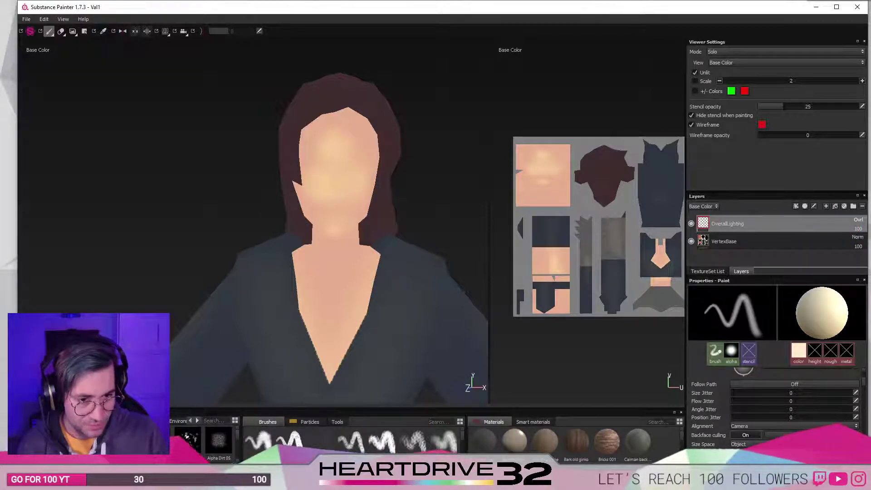
Change the OverallLighting layer's blend mode to Soft light and set its opacity to 20.
left_click(855, 260)
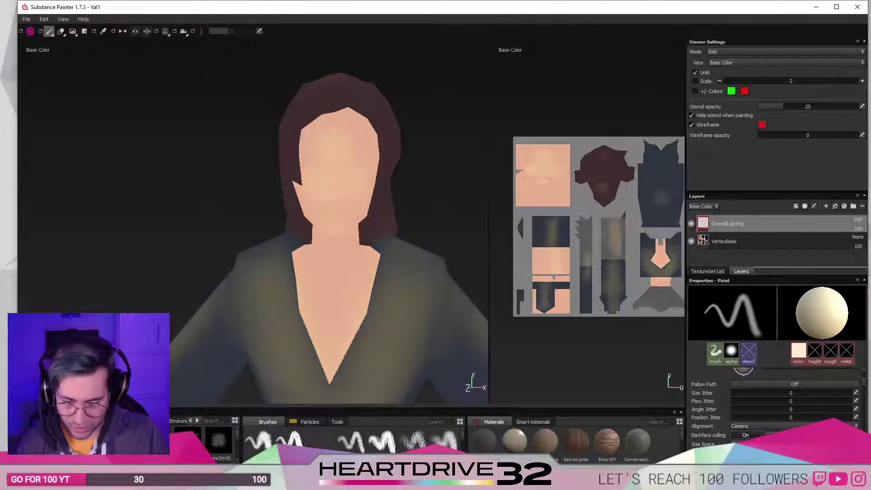
left_click(857, 228)
left_click_drag(855, 228, 841, 227)
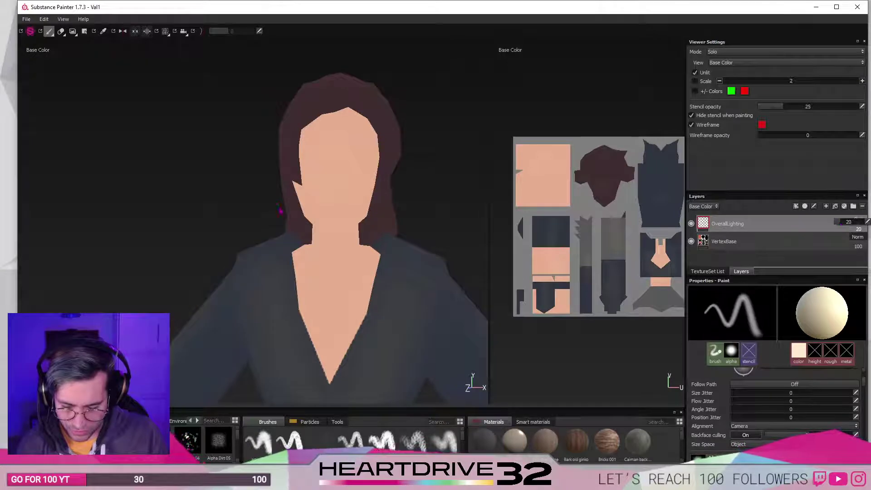
scroll(408, 268, "up", 3)
scroll(410, 272, "down", 5)
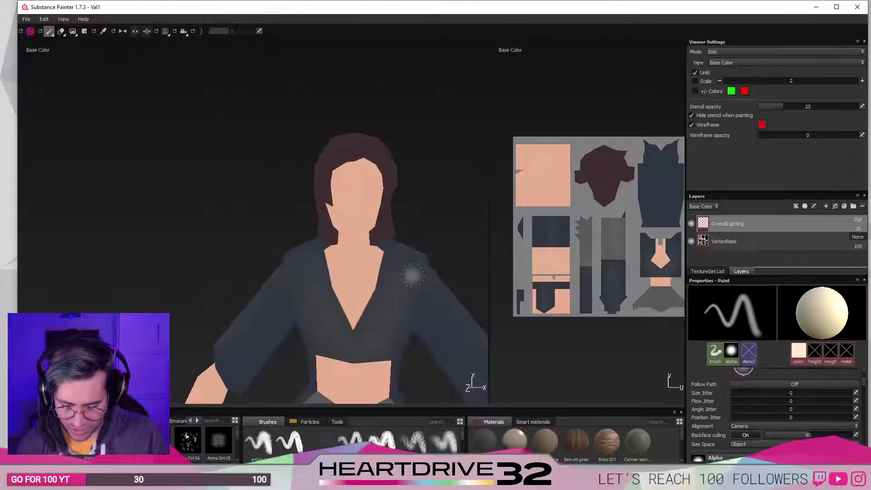
Add a paint layer between OverallLighting and VertexBase, and hide the OverallLighting layer.
scroll(411, 274, "down", 3)
left_click_drag(218, 358, 277, 343, "alt")
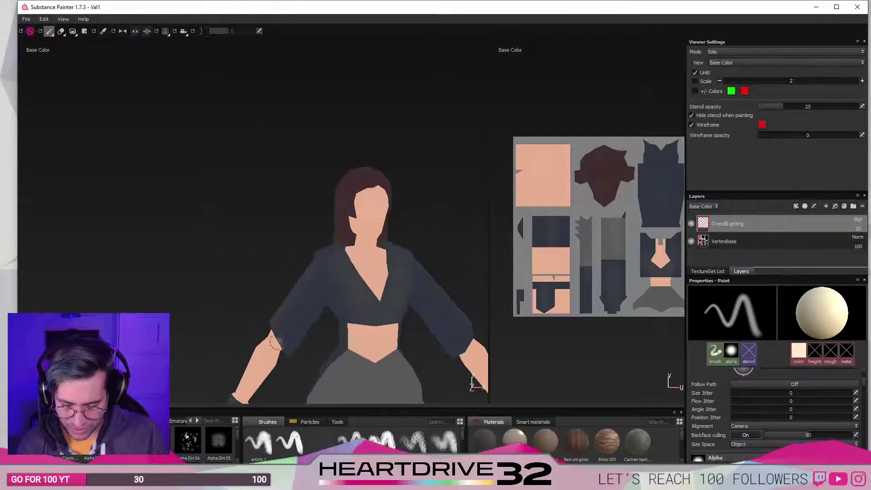
middle_click_drag(277, 343, 278, 153, "alt")
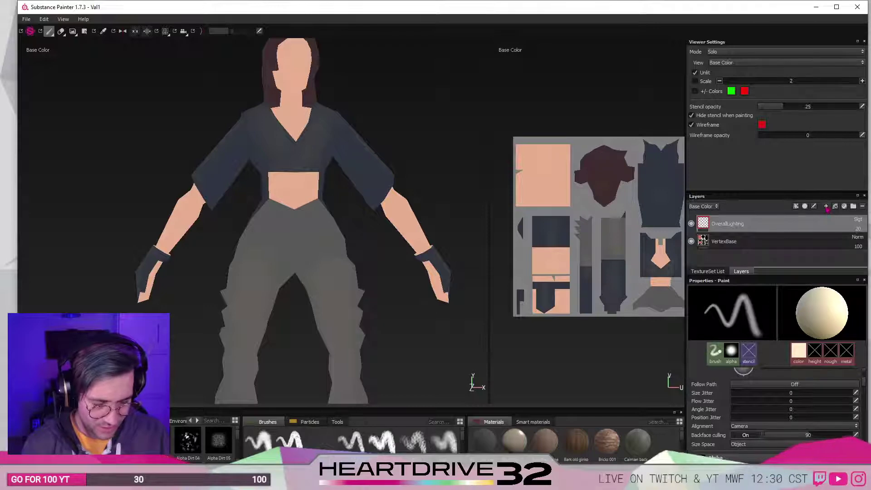
left_click(825, 206)
left_click_drag(726, 223, 727, 244)
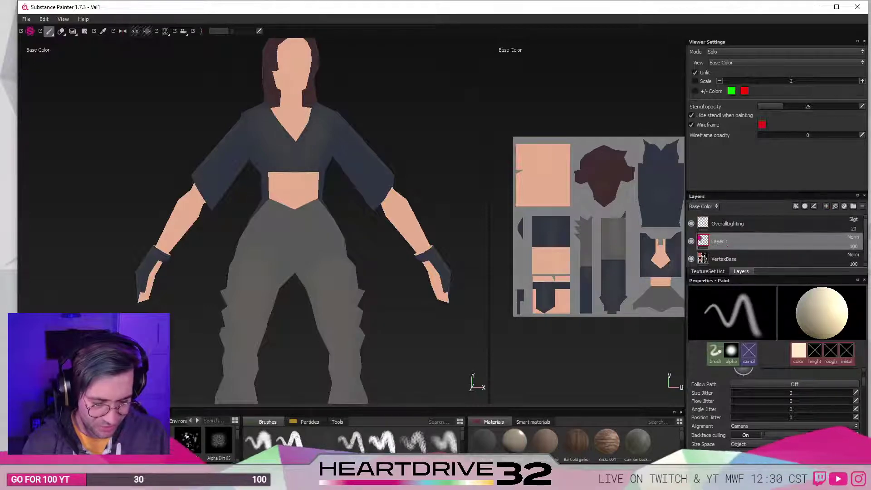
left_click(703, 222)
left_click(691, 224)
Rename the new middle layer as Linework.
left_click(728, 241)
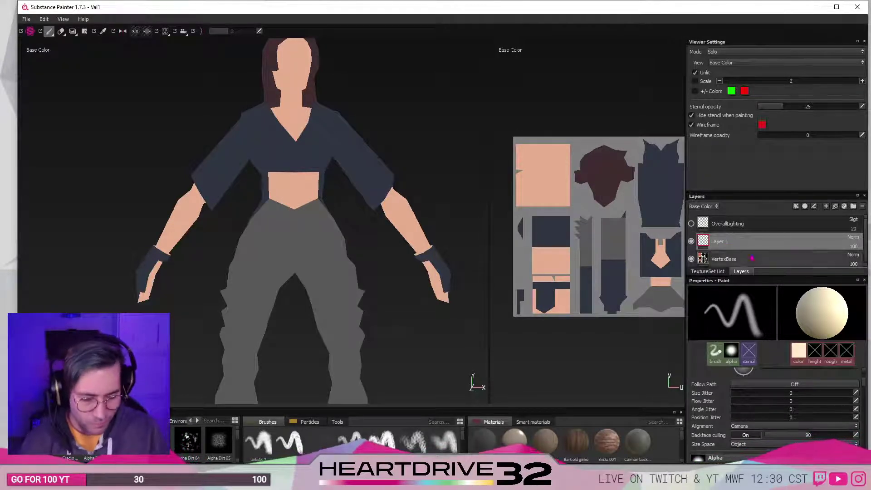
double_click(719, 242)
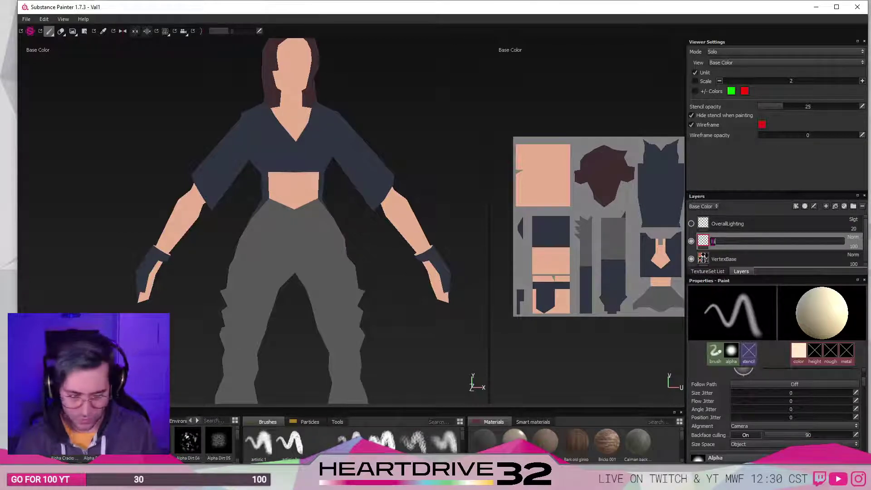
key("Return")
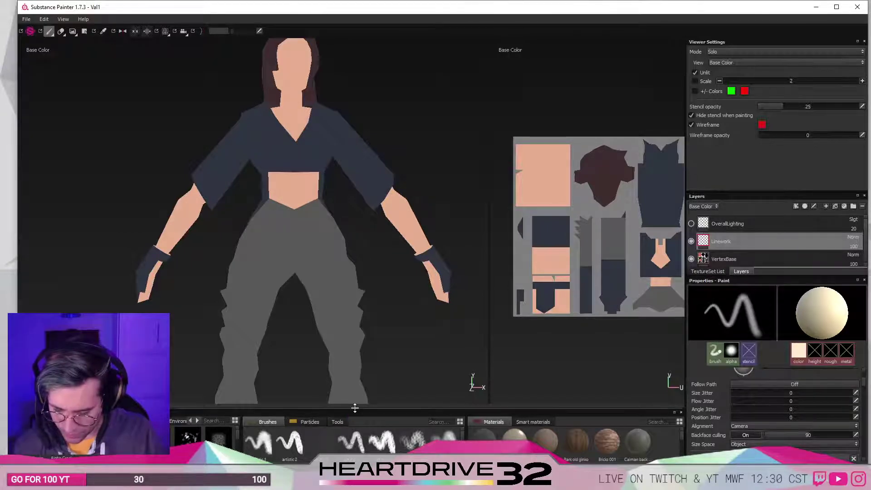
Choose the default hard brush from the shelf for painting the linework.
mouse_move(344, 410)
left_mouse_down()
mouse_move(355, 311)
mouse_move(346, 173)
left_mouse_up()
left_click(320, 245)
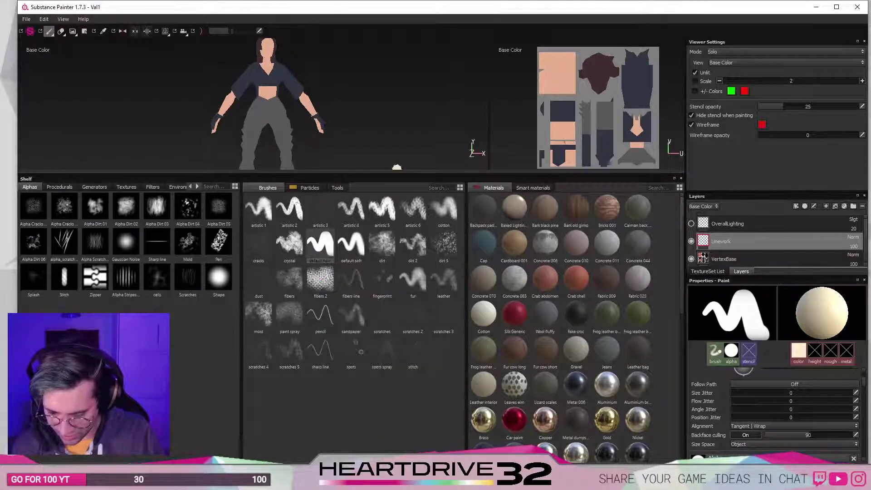
left_click_drag(397, 174, 402, 347)
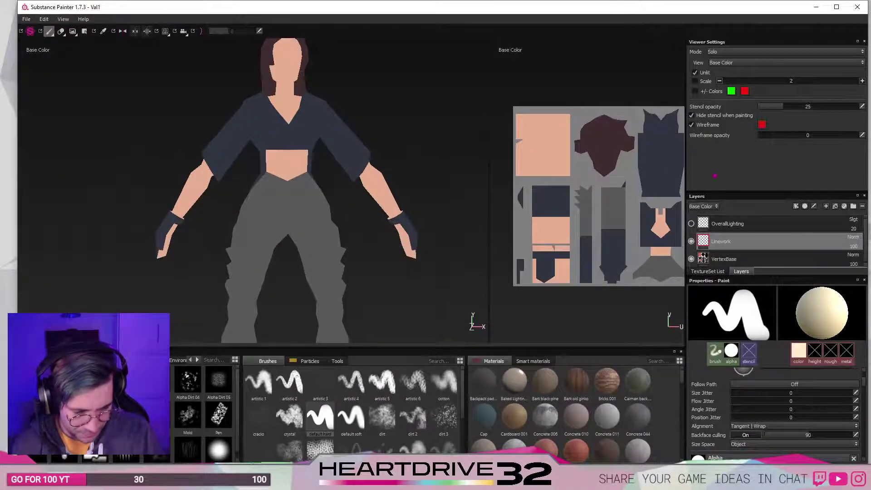
Set the wireframe opacity to 6 and close the Viewer Settings.
scroll(793, 375, "up", 2)
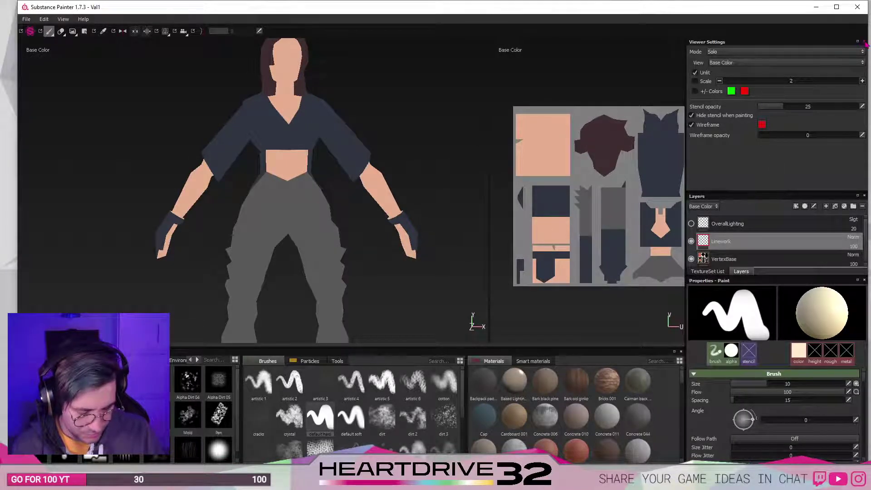
left_click_drag(767, 138, 765, 137)
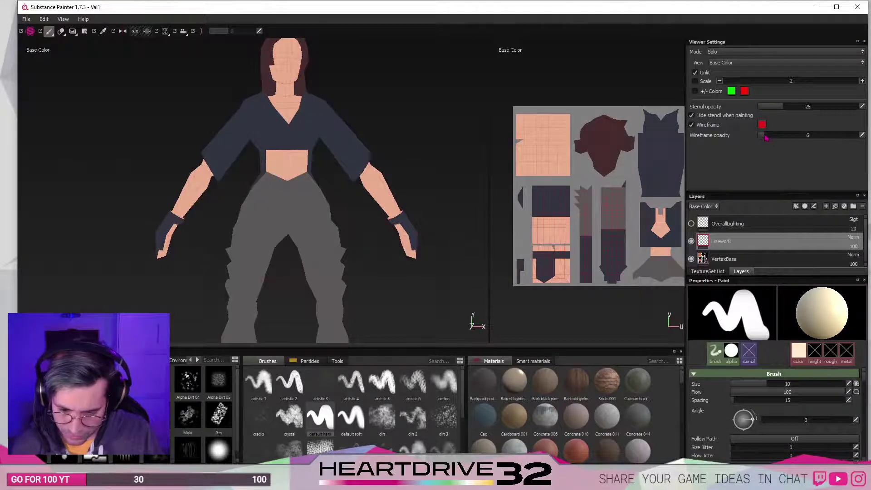
left_click(864, 41)
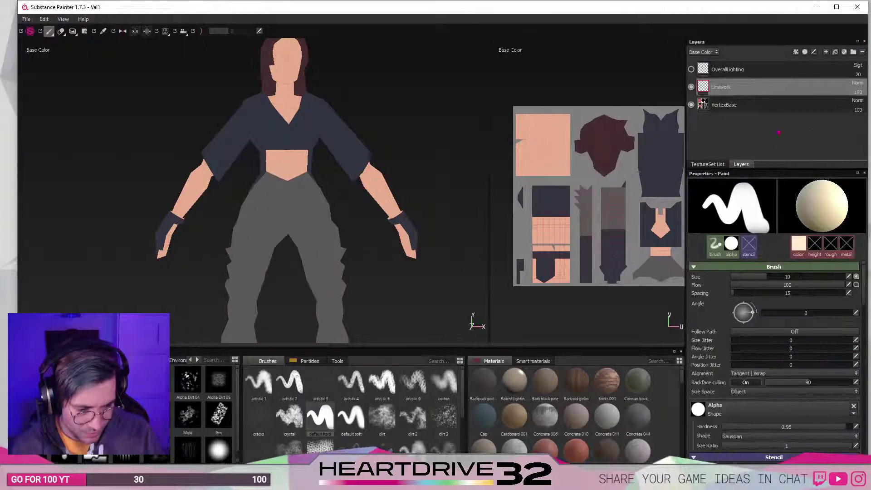
Set the brush's base color to black and try a stroke across the top of the trousers.
scroll(771, 399, "down", 3)
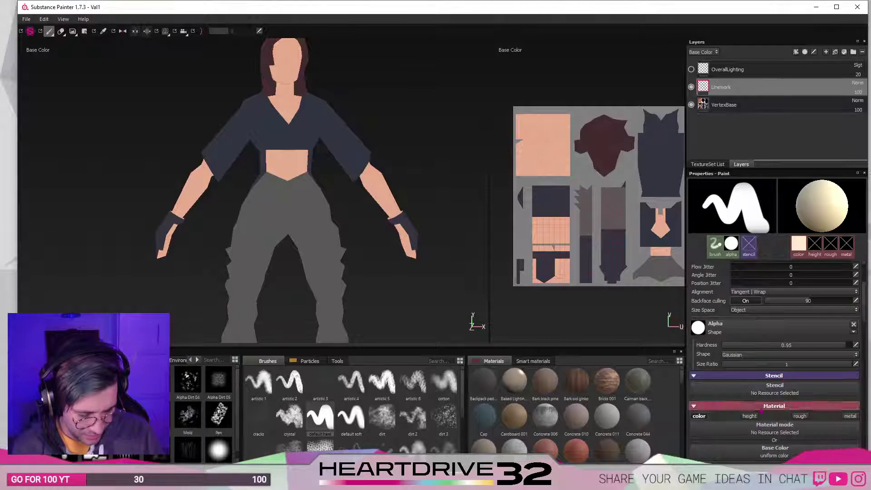
scroll(766, 412, "up", 3)
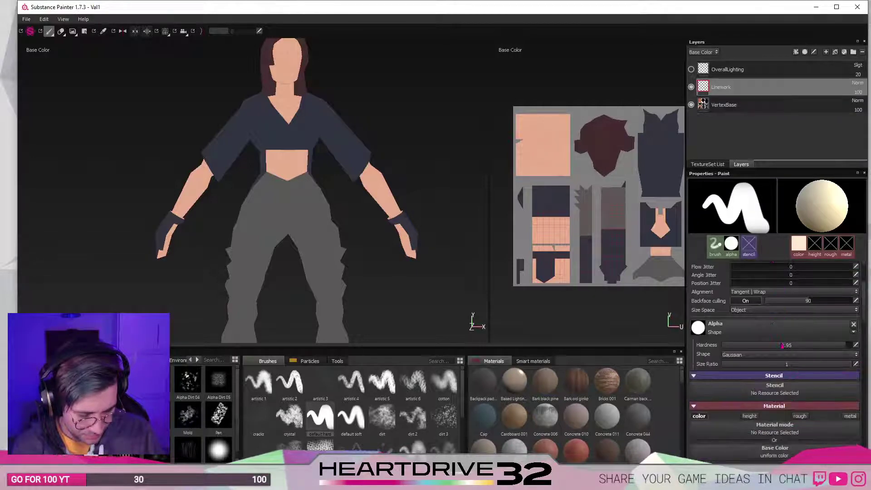
left_click(797, 251)
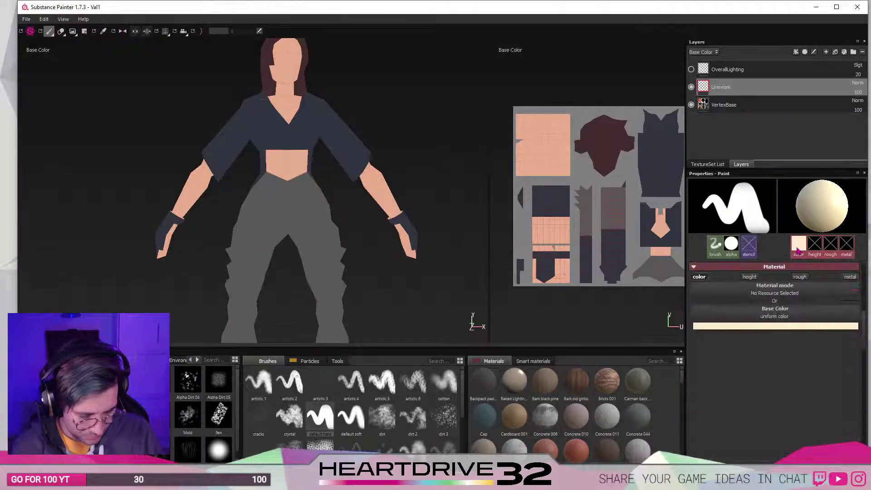
left_click(778, 316)
left_click(714, 326)
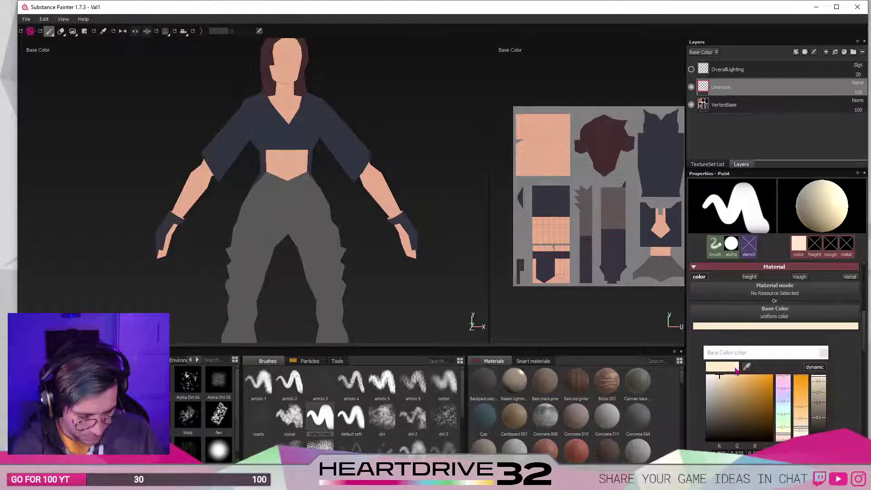
left_click_drag(739, 397, 706, 441)
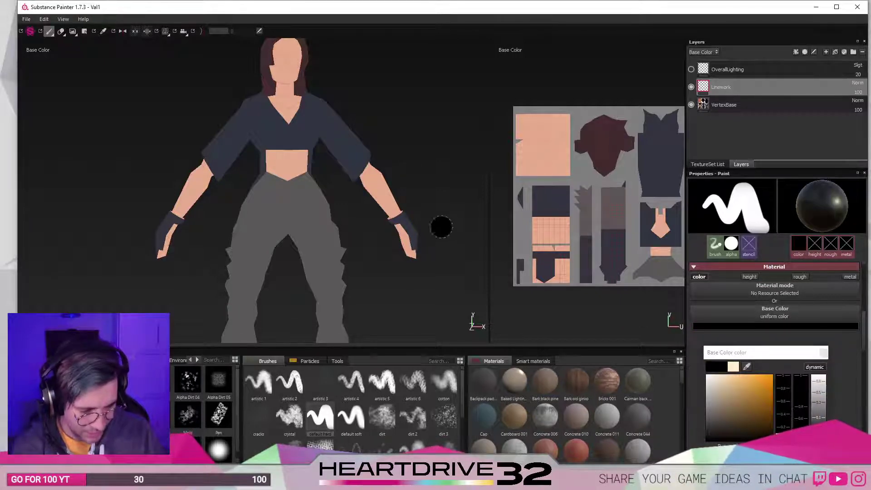
left_click_drag(264, 177, 312, 200)
key("ctrl+z")
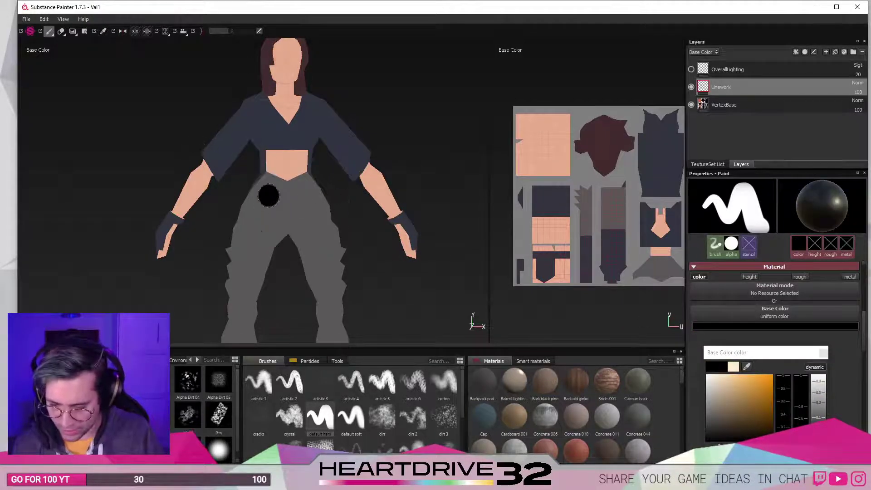
Widen the 3D viewport over the UV view and try a black stroke down the torso.
scroll(272, 195, "down", 4)
scroll(329, 198, "up", 3)
middle_click_drag(331, 200, 352, 272, "alt")
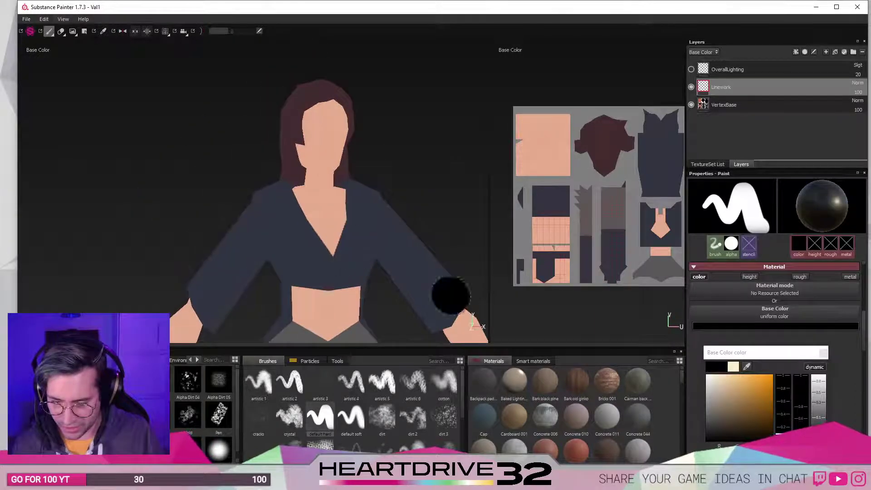
left_click_drag(489, 242, 771, 241)
middle_click_drag(499, 250, 408, 186, "alt")
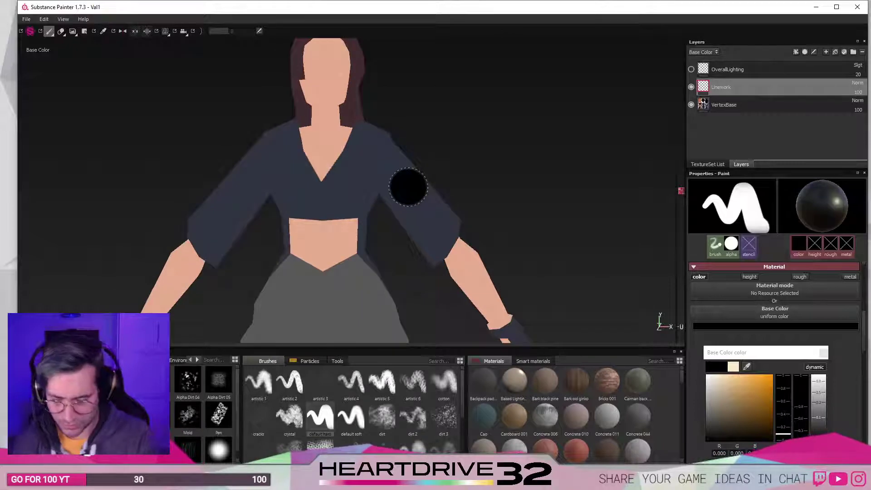
mouse_move(408, 186)
left_mouse_down()
mouse_move(325, 231)
mouse_move(317, 312)
left_mouse_up()
key("ctrl+z")
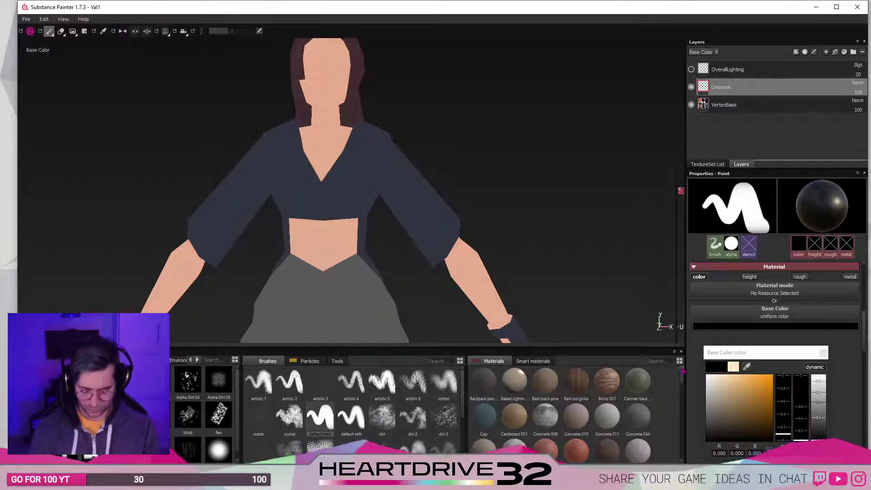
Reduce the brush size to a thin width suited to drawing lines.
key("bracketleft")
key("bracketleft")
key("bracketleft")
key("bracketleft")
key("bracketleft")
key("bracketleft")
key("bracketleft")
key("bracketleft")
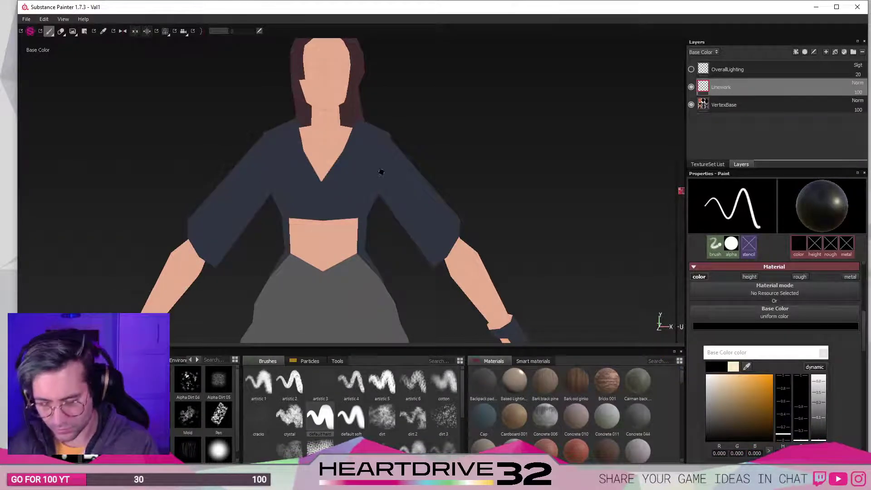
key("bracketleft")
key("bracketleft")
key("bracketleft")
key("bracketleft")
Reopen the Viewer Settings and set the wireframe opacity to 21.
scroll(358, 125, "down", 3)
scroll(359, 124, "up", 5)
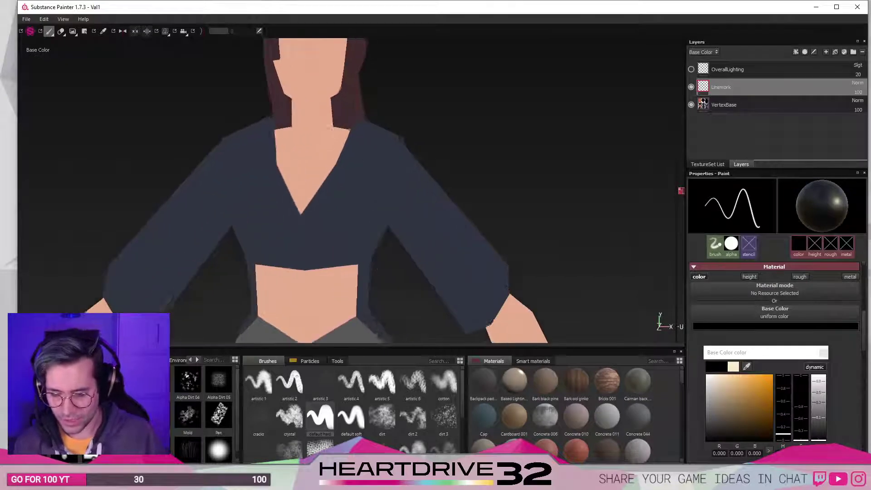
scroll(387, 233, "up", 1)
middle_click_drag(387, 234, 469, 224, "alt")
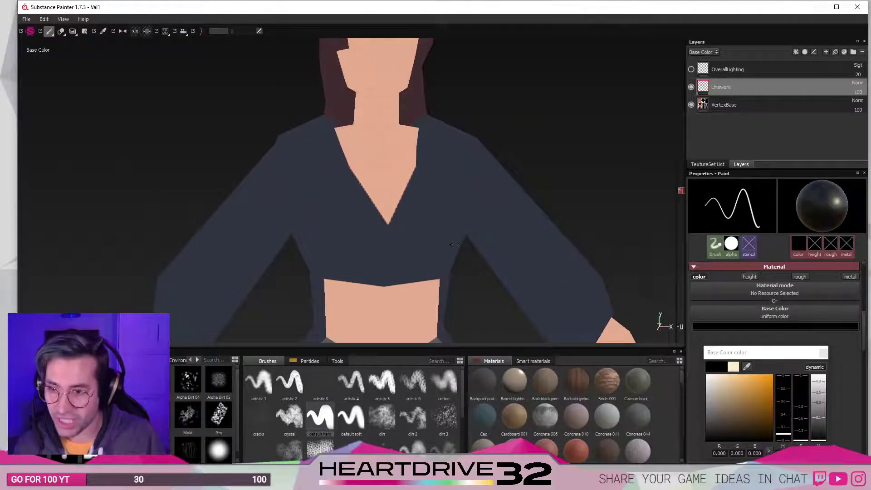
middle_click_drag(443, 241, 461, 246, "alt")
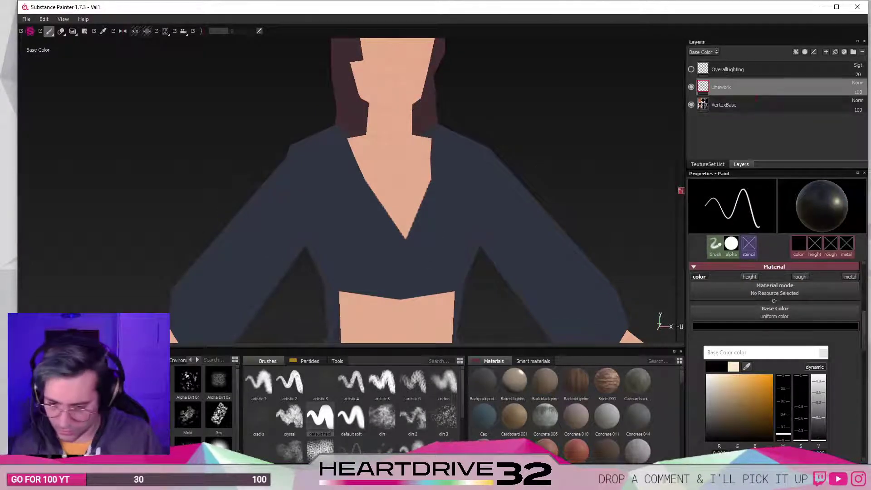
left_click(83, 19)
mouse_move(63, 19)
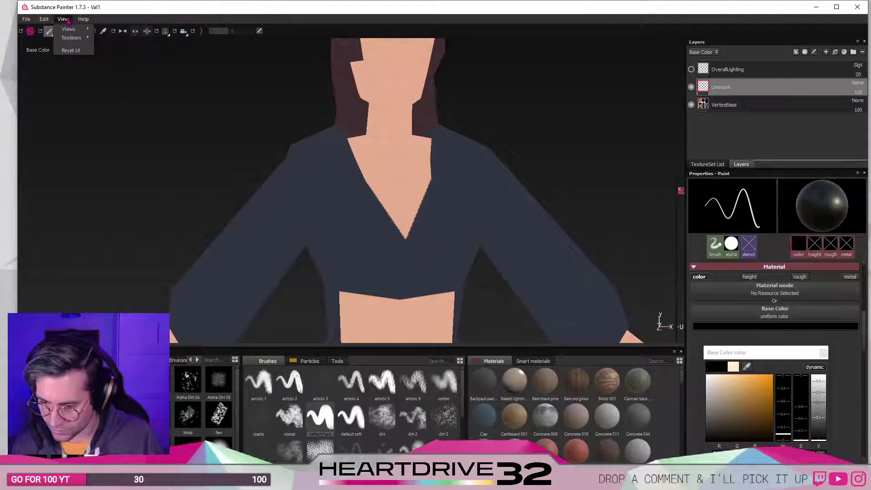
mouse_move(73, 39)
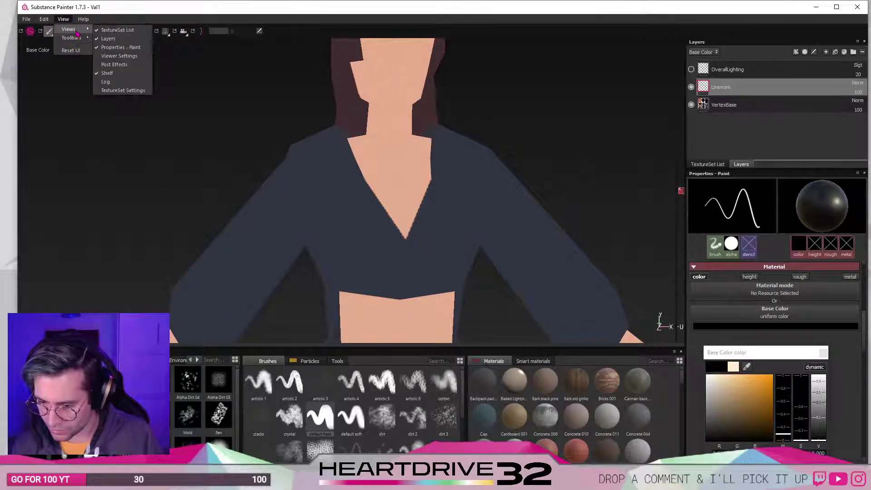
left_click(119, 56)
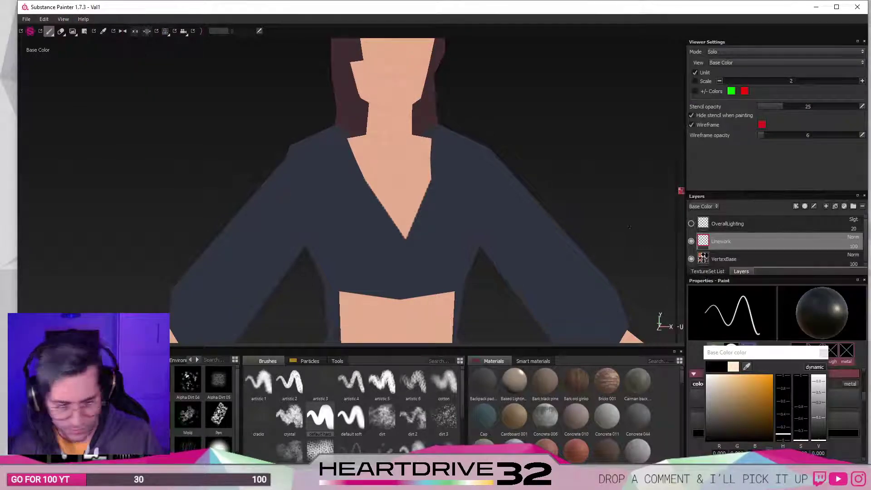
left_click_drag(769, 140, 779, 138)
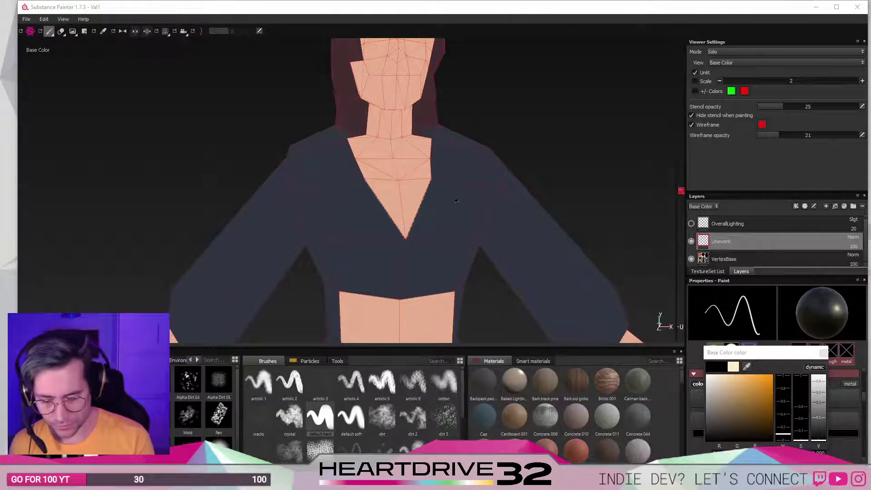
Try a thin stroke down the shirt, and enlarge the viewport by shrinking the shelf and maximizing the window.
left_click_drag(455, 201, 408, 319)
key("ctrl+z")
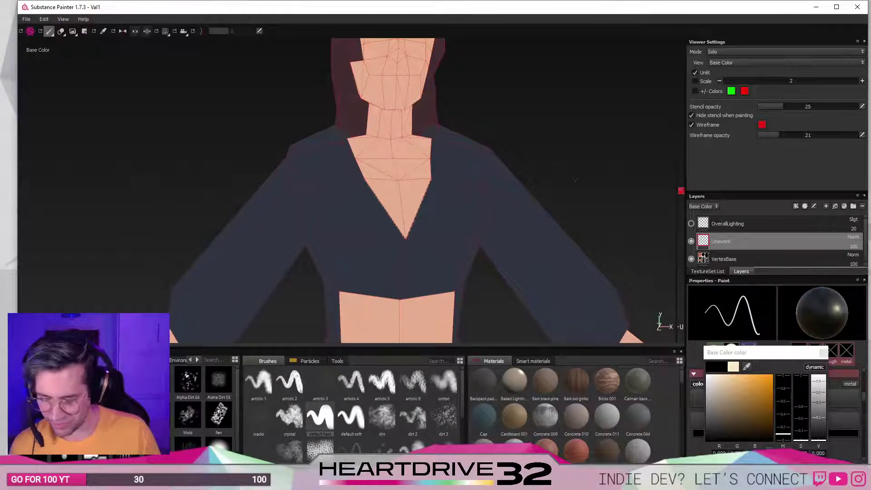
left_click_drag(665, 349, 665, 425)
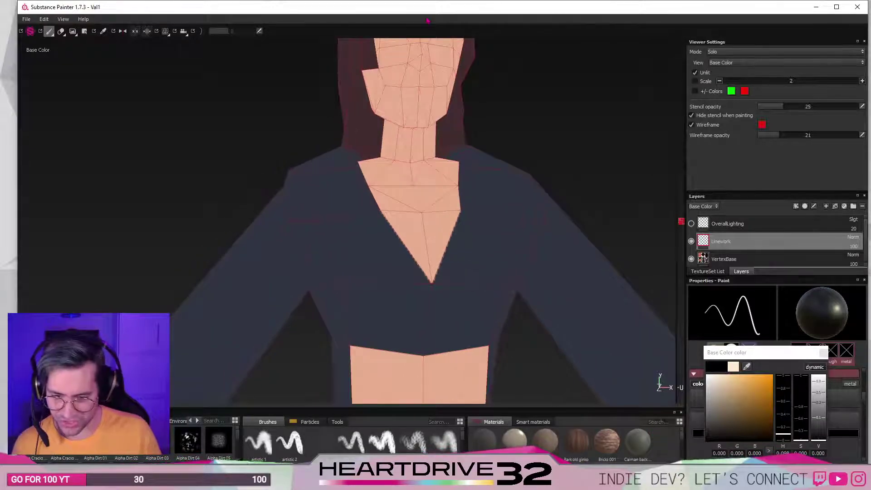
double_click(428, 9)
Try a thin black line on the bare midriff between the trouser waist and the shirt's hem.
mouse_move(419, 104)
middle_mouse_down()
mouse_move(464, 238)
mouse_move(451, 280)
mouse_move(410, 235)
mouse_move(369, 213)
mouse_move(381, 226)
middle_mouse_up()
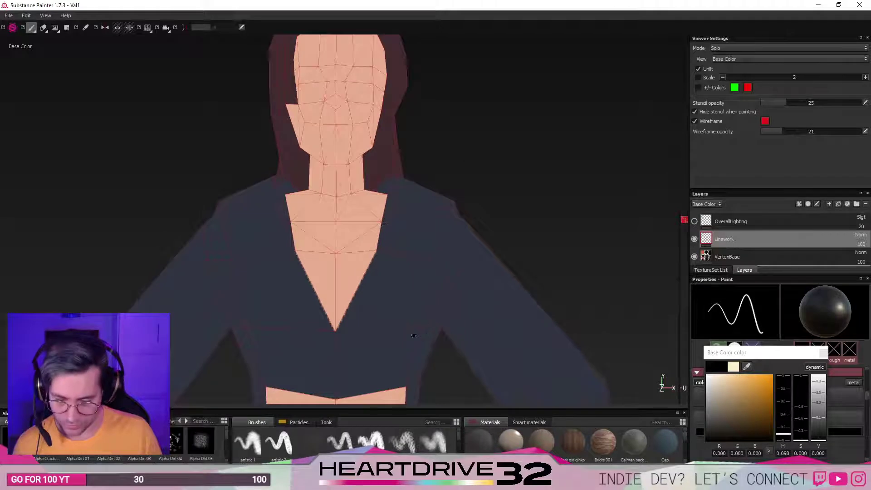
middle_click_drag(413, 335, 444, 303)
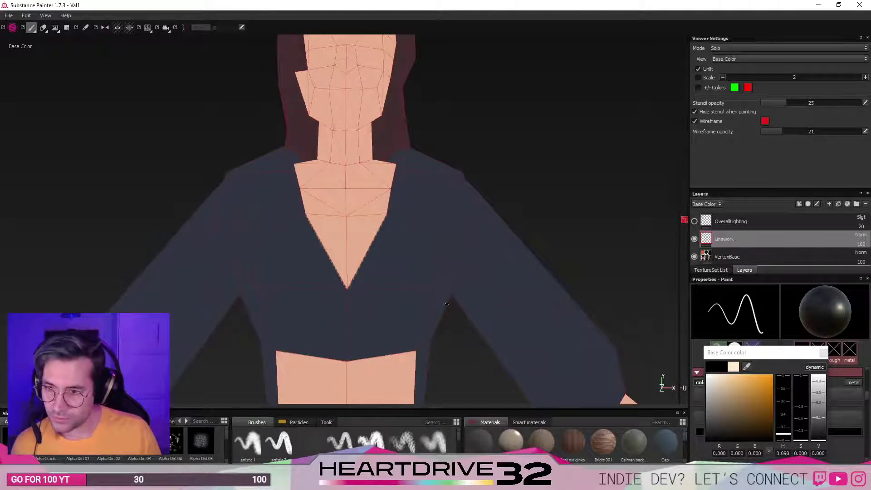
left_click_drag(447, 303, 312, 307, "alt")
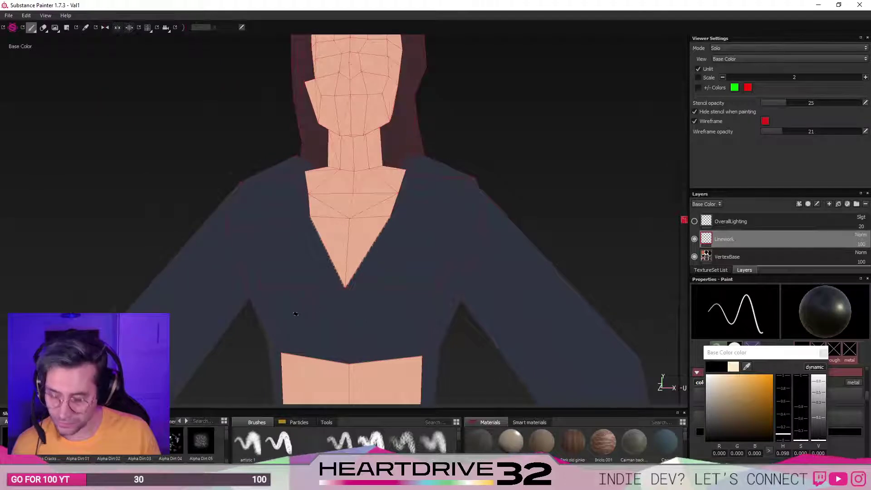
middle_click_drag(295, 314, 420, 223)
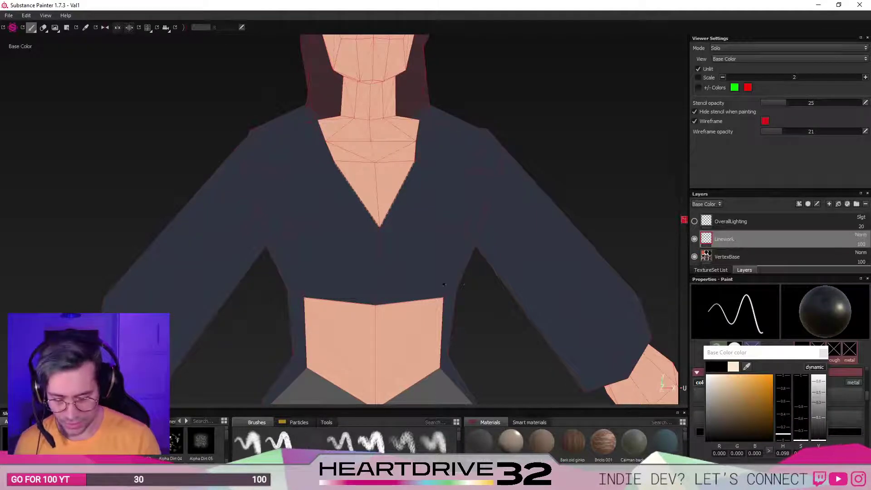
mouse_move(427, 307)
left_mouse_down()
mouse_move(440, 365)
mouse_move(414, 297)
left_mouse_up()
key("ctrl+z")
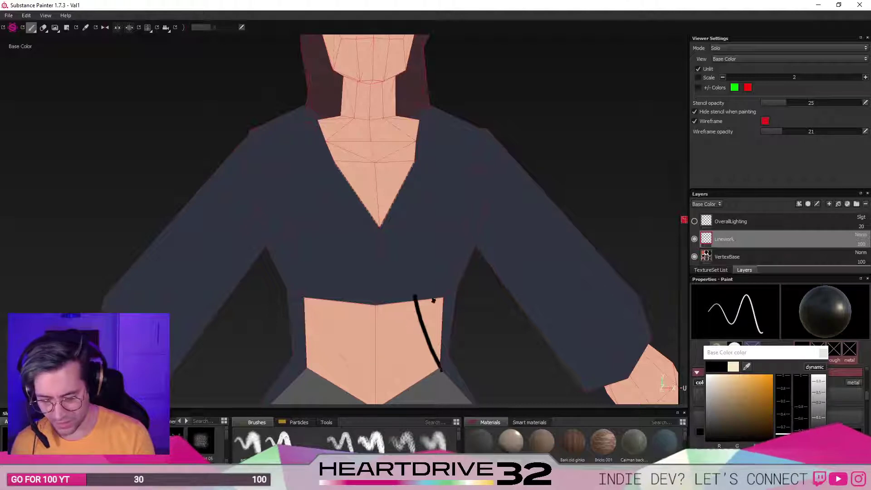
Undo the test line, turn on symmetry and paint mirrored black lines from the trouser waist up over the midriff to the lower shirt.
key("ctrl+z")
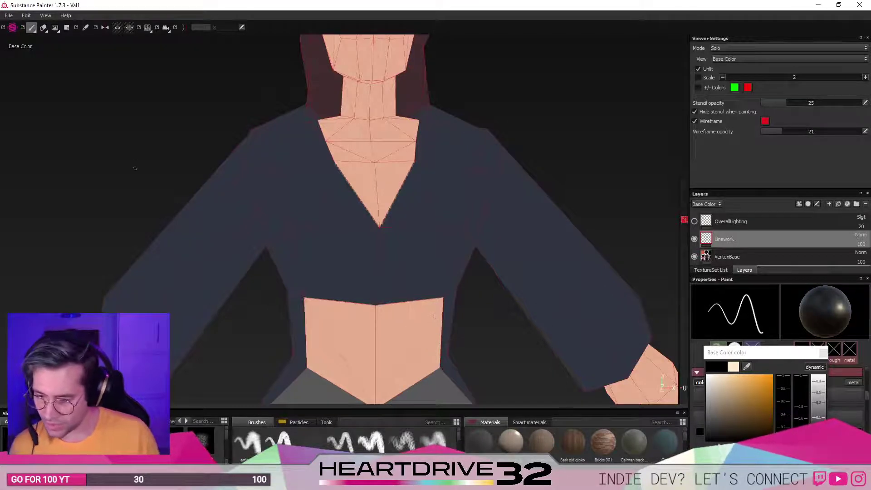
left_click(104, 27)
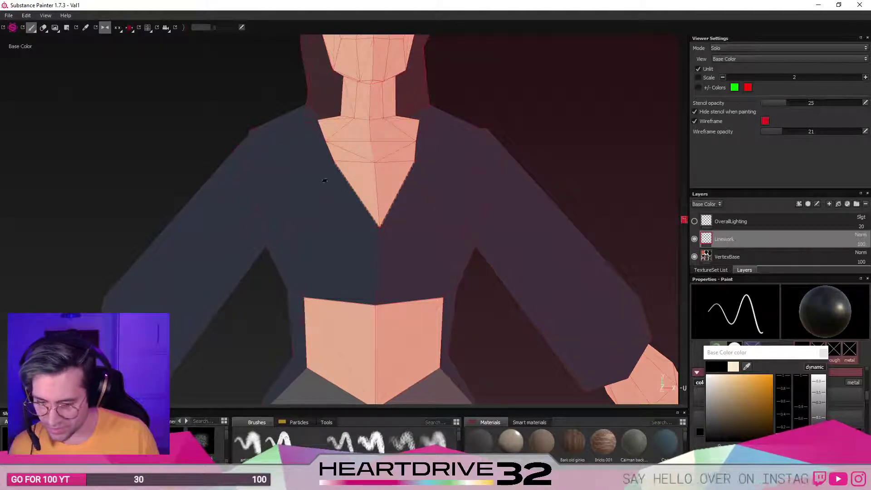
left_click_drag(441, 368, 423, 299)
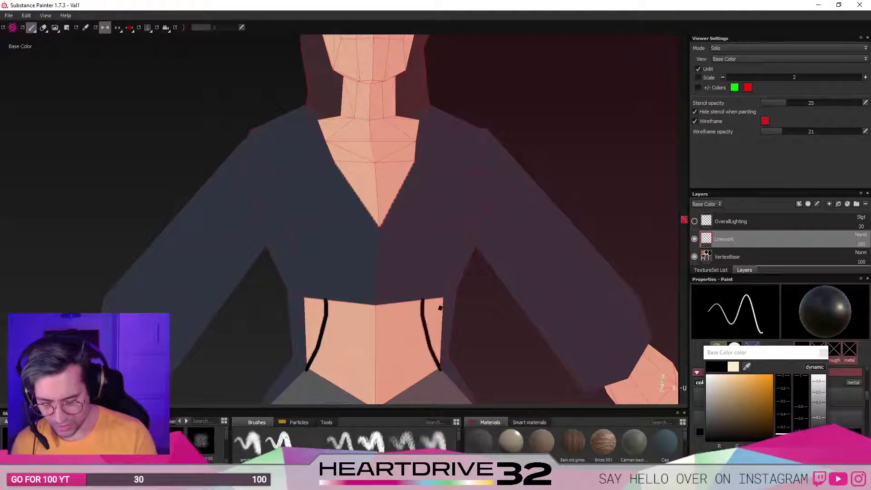
key("ctrl+z")
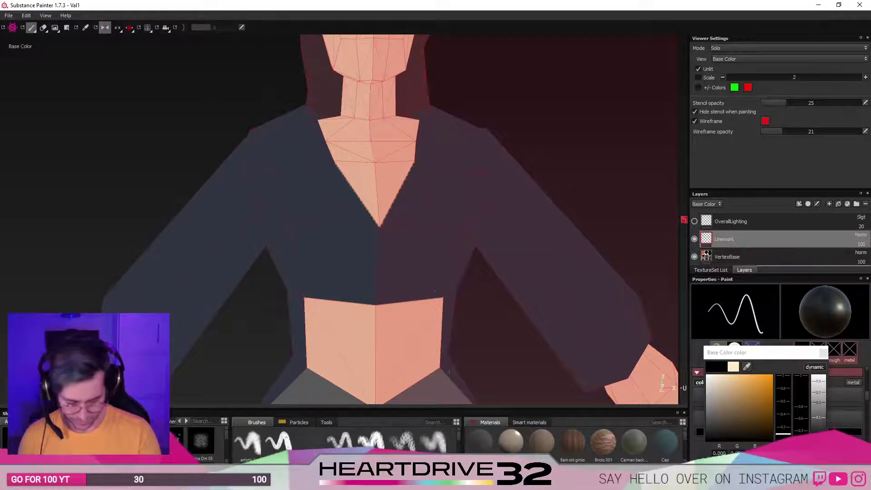
left_click_drag(442, 368, 424, 311)
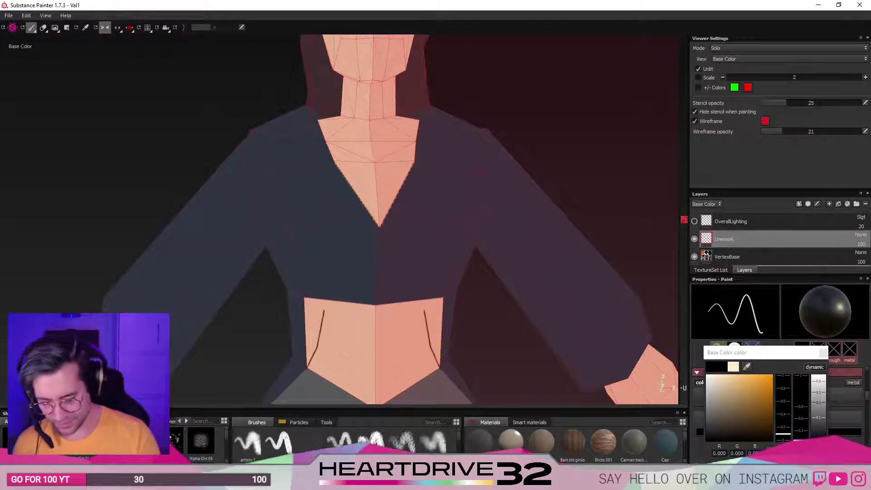
key("ctrl+z")
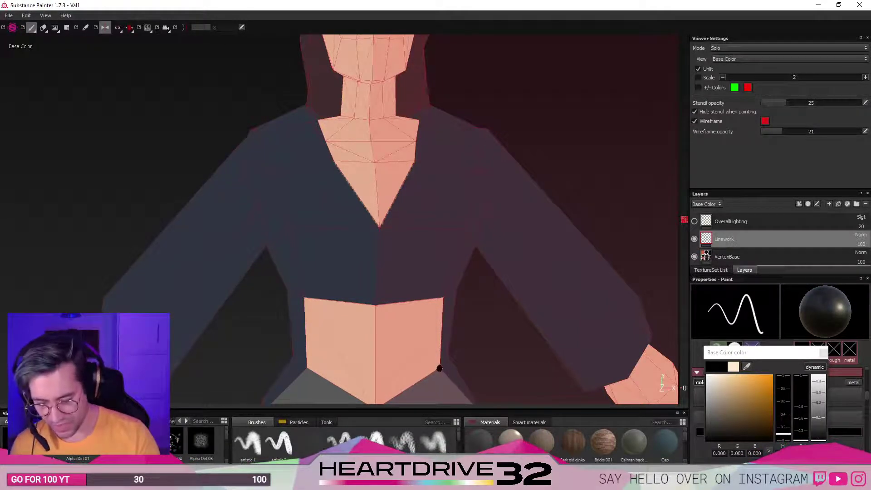
left_click_drag(438, 368, 422, 262)
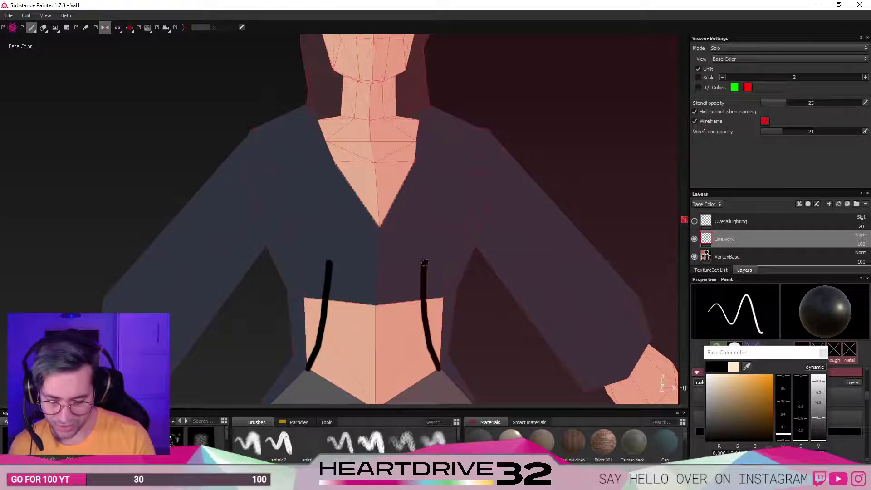
Extend the mirrored lines outward under the chest to the armpits and up the sleeve seams to the shoulders.
left_click_drag(422, 262, 460, 249)
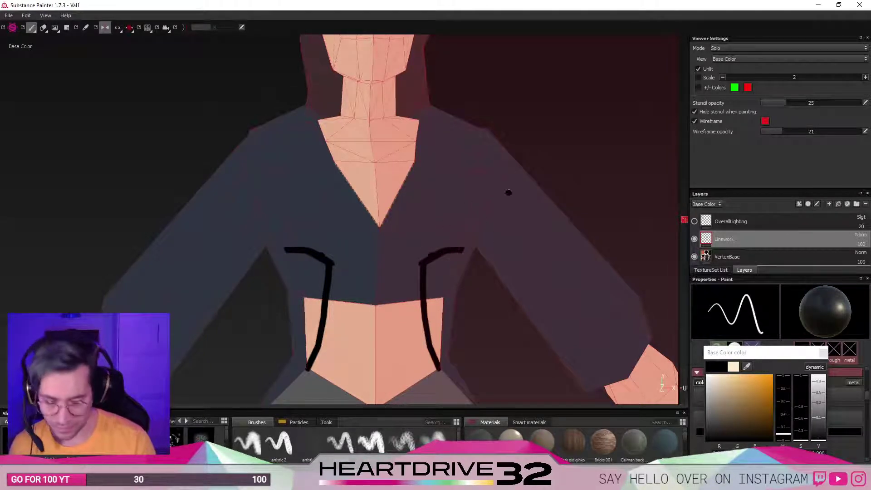
left_click_drag(463, 248, 488, 132)
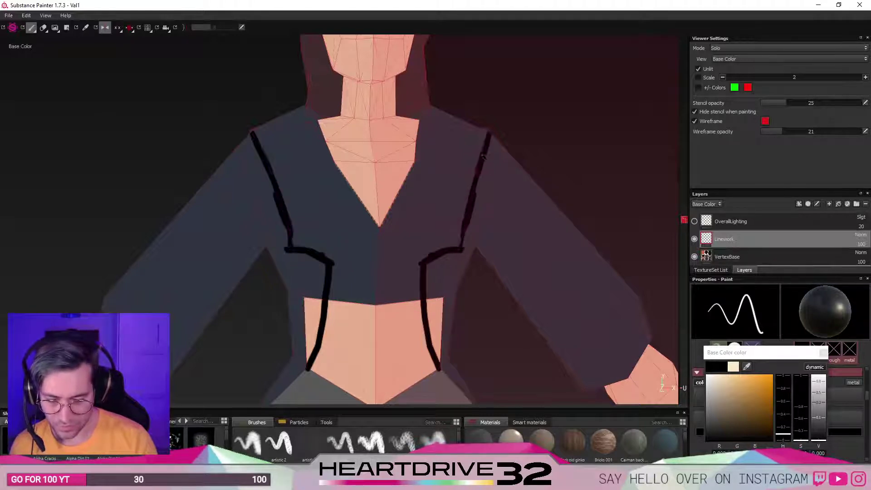
key("ctrl+z")
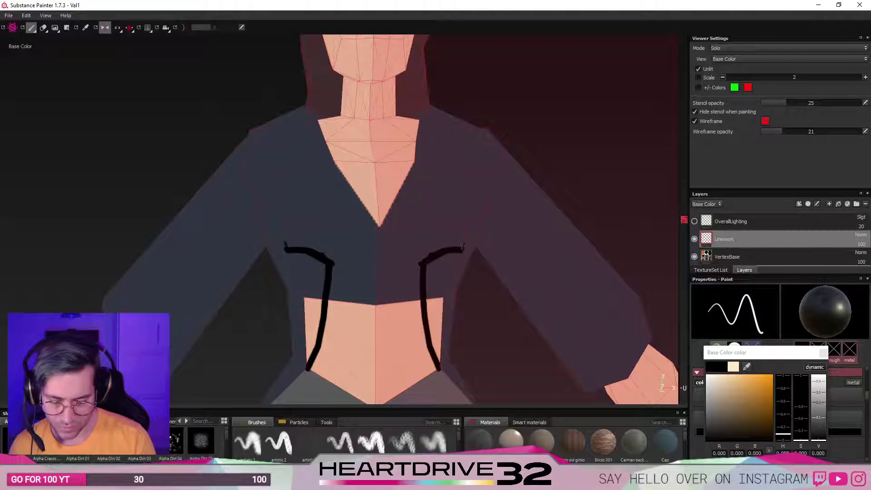
left_click_drag(463, 247, 491, 155)
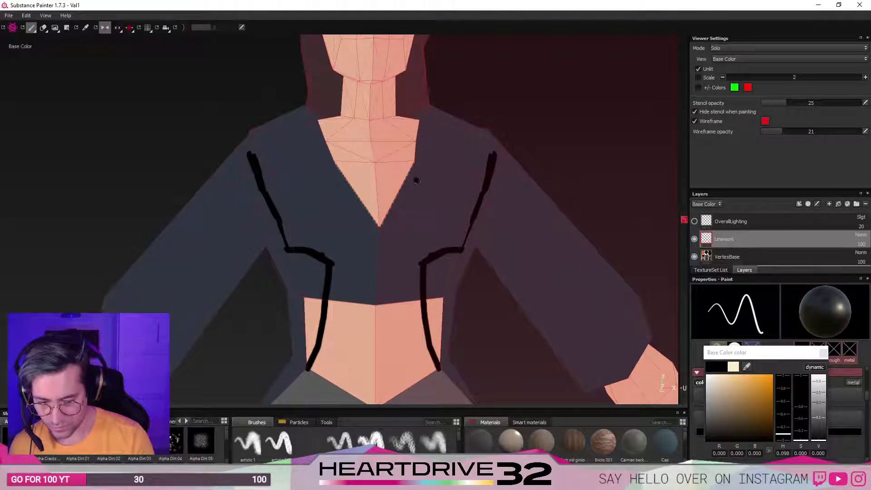
Paint thick mirrored lines from the sides of the neckline down the shirt to meet the midriff lines.
left_click_drag(418, 157, 401, 249)
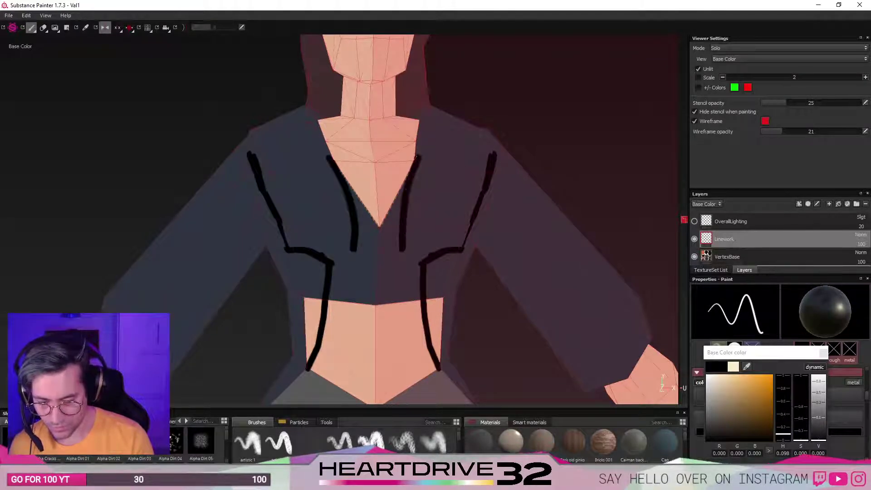
left_click_drag(418, 156, 404, 316)
key("ctrl+z")
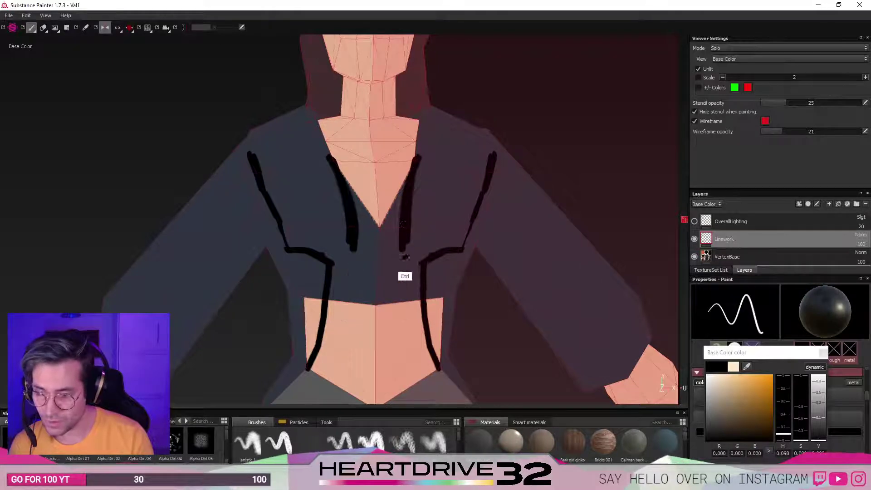
left_click_drag(402, 245, 425, 335)
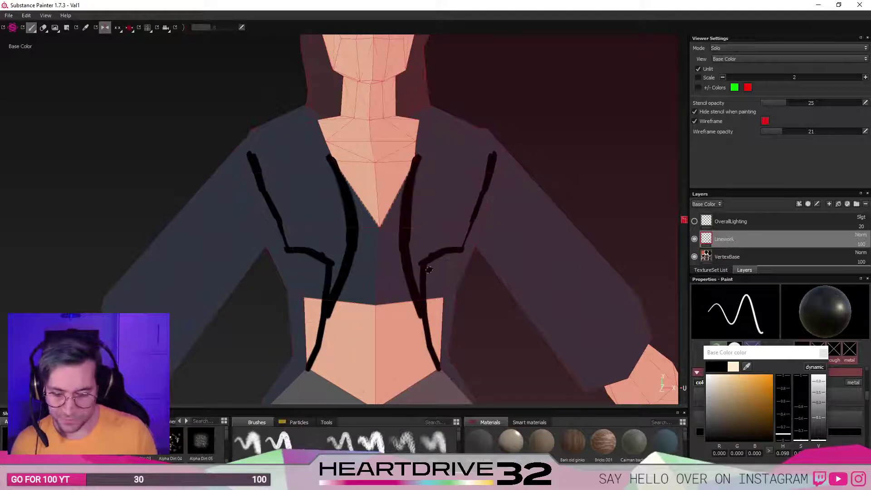
Continue the shoulder seam line around the side of the shirt, over the shoulder and diagonally across the upper back.
mouse_move(569, 131)
left_mouse_down("alt")
mouse_move(536, 179)
mouse_move(544, 208)
mouse_move(535, 290)
mouse_move(299, 278)
mouse_move(344, 294)
mouse_move(384, 308)
mouse_move(331, 179)
mouse_move(346, 203)
mouse_move(271, 200)
mouse_move(304, 193)
mouse_move(338, 255)
left_mouse_up("alt")
key("l")
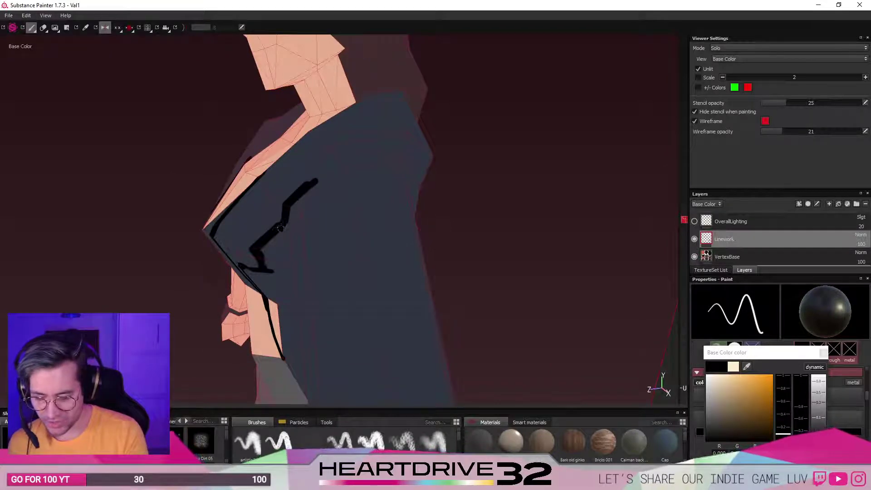
mouse_move(290, 211)
left_mouse_down()
mouse_move(374, 161)
mouse_move(301, 184)
mouse_move(412, 200)
mouse_move(452, 195)
left_mouse_up()
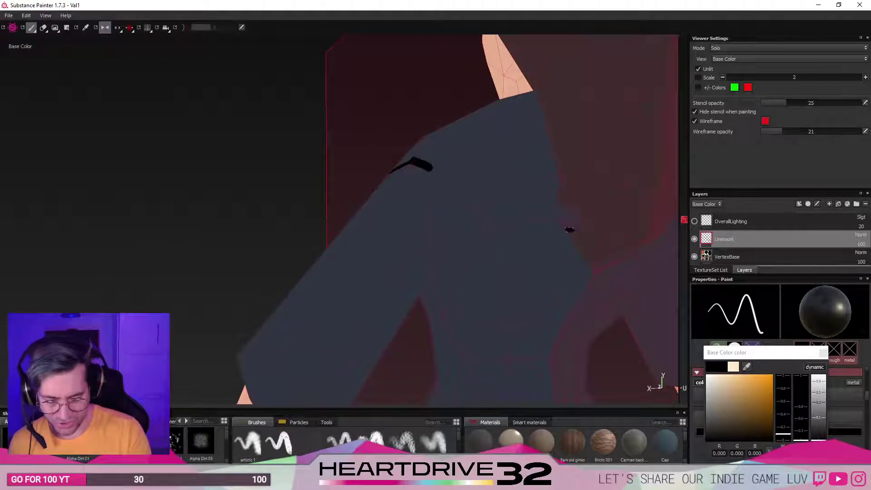
left_click_drag(569, 282, 521, 274, "alt")
mouse_move(412, 169)
left_mouse_down()
mouse_move(450, 206)
mouse_move(589, 269)
left_mouse_up()
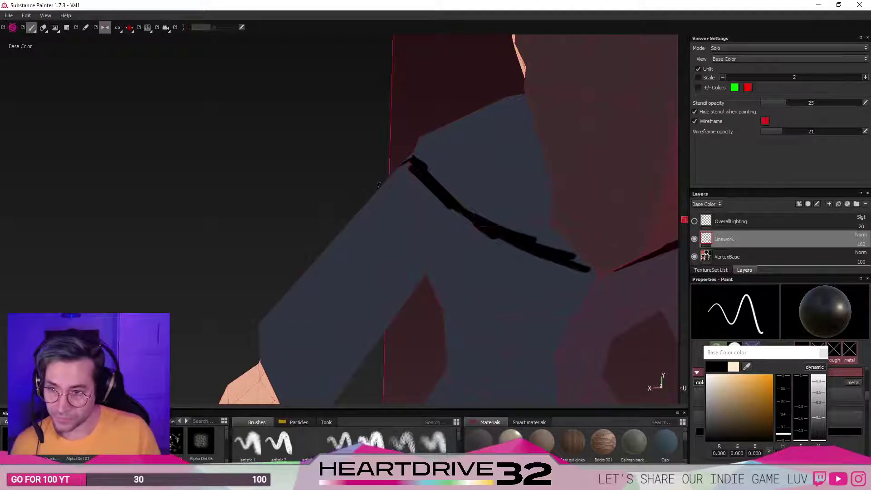
Outline a curved waistband with two mirrored lines along the trouser waist, and add slanted lines crossing it and curving onto the hips.
mouse_move(379, 185)
left_mouse_down("alt")
mouse_move(527, 227)
mouse_move(461, 214)
mouse_move(517, 126)
mouse_move(472, 187)
mouse_move(490, 86)
mouse_move(502, 187)
left_mouse_up("alt")
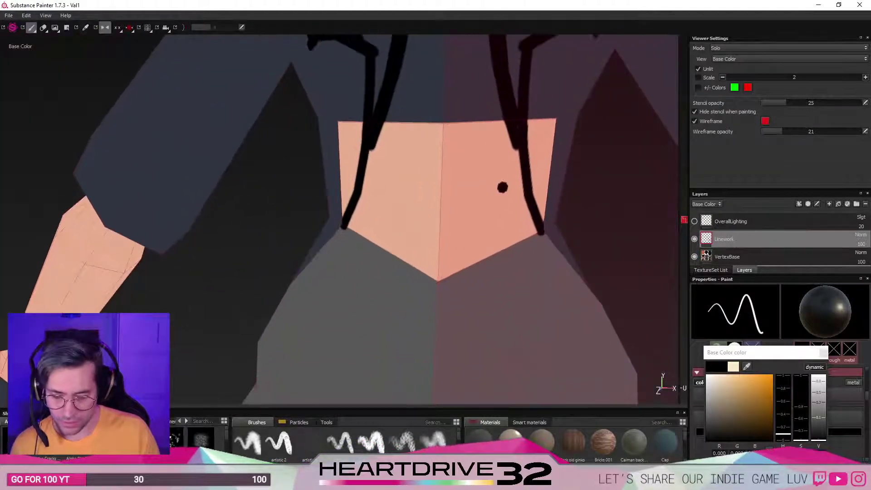
middle_click_drag(502, 187, 493, 239, "alt")
mouse_move(494, 239)
left_mouse_down("alt")
mouse_move(533, 295)
mouse_move(461, 295)
left_mouse_up("alt")
mouse_move(460, 295)
middle_mouse_down("alt")
mouse_move(465, 179)
mouse_move(485, 235)
mouse_move(478, 265)
mouse_move(464, 214)
mouse_move(471, 173)
mouse_move(525, 262)
middle_mouse_up("alt")
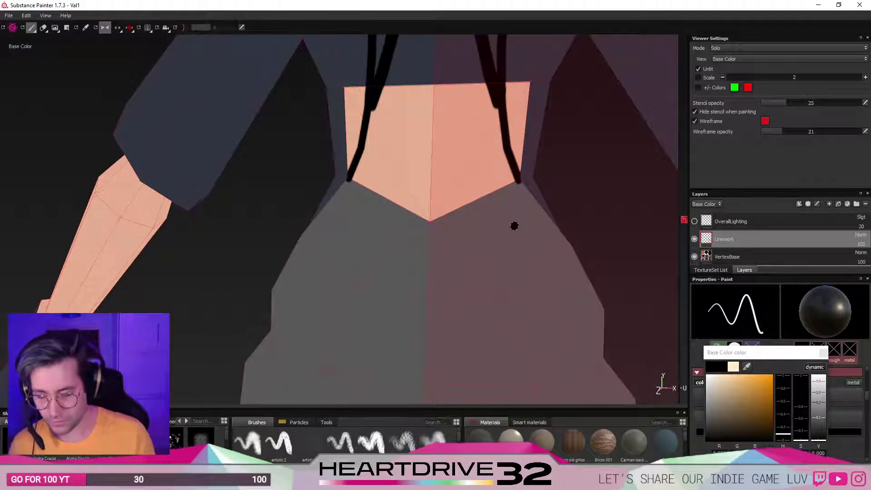
mouse_move(529, 216)
left_mouse_down("alt")
mouse_move(500, 200)
mouse_move(518, 196)
left_mouse_up("alt")
scroll(518, 196, "down", 10)
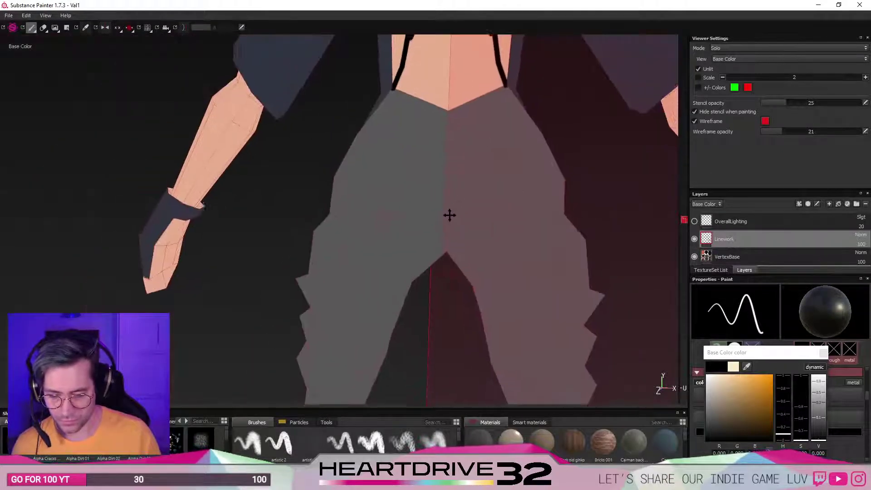
mouse_move(423, 292)
left_mouse_down("alt")
mouse_move(420, 317)
mouse_move(362, 297)
mouse_move(386, 297)
mouse_move(361, 299)
left_mouse_up("alt")
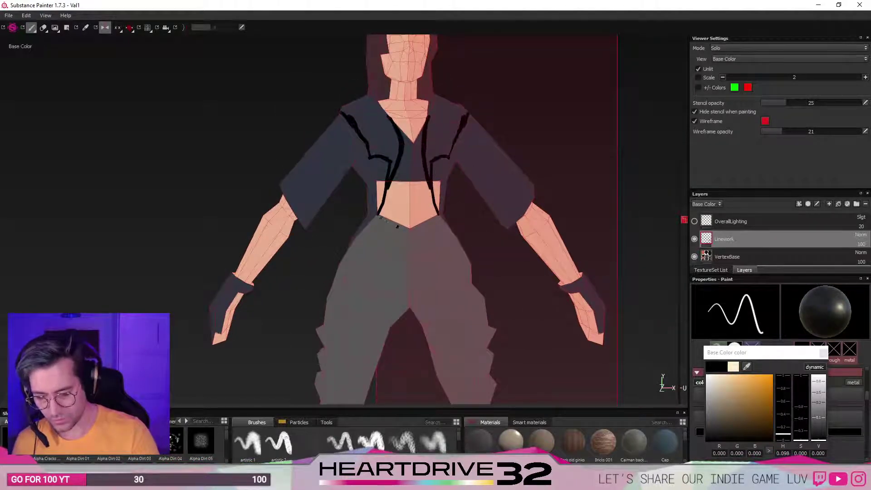
left_click_drag(376, 216, 439, 216)
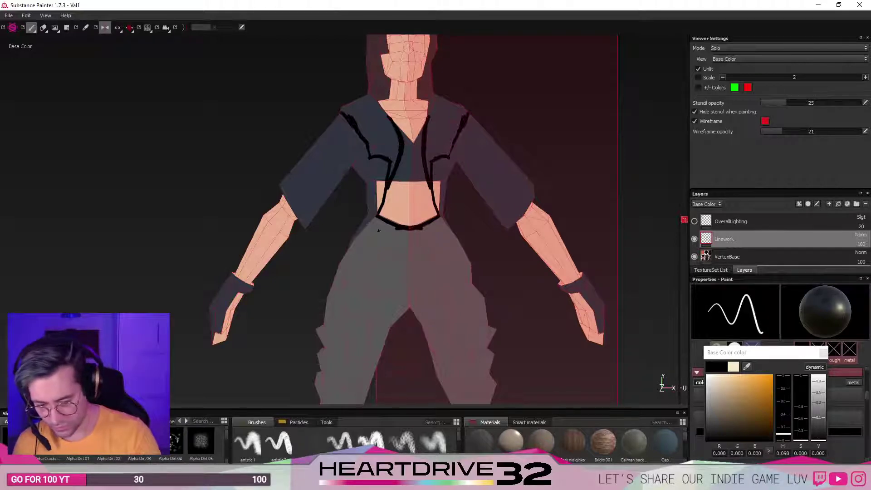
mouse_move(368, 224)
left_mouse_down()
mouse_move(391, 239)
mouse_move(431, 237)
left_mouse_up()
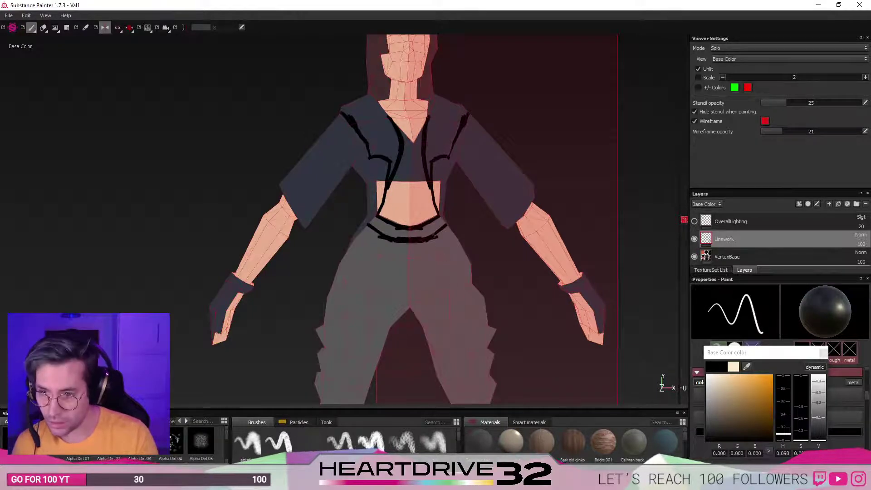
left_click_drag(427, 225, 463, 252)
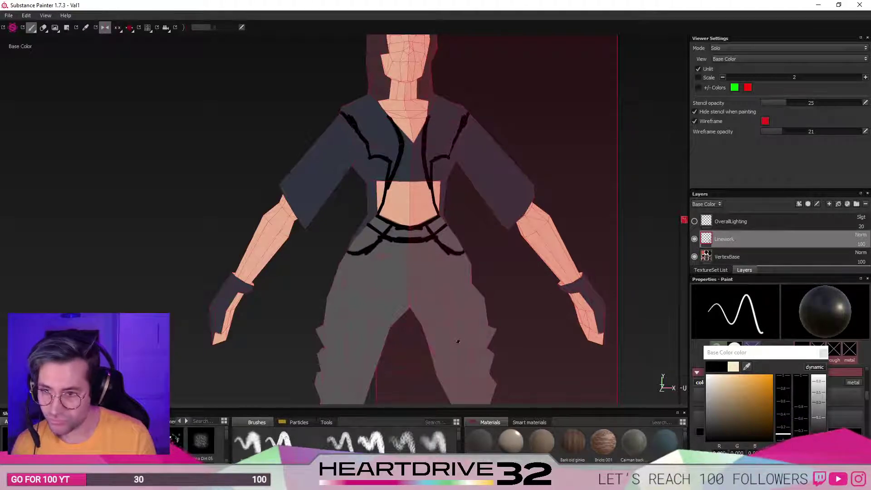
Paint two mirrored vertical lines on each side of the chest, running from the under-chest seam up to the shoulder.
left_click_drag(437, 157, 442, 96)
key("ctrl+z")
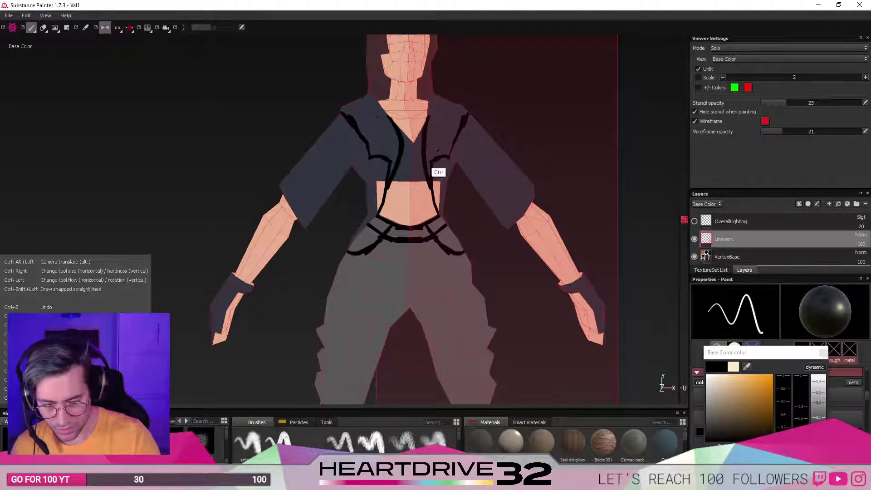
left_click_drag(437, 157, 448, 101)
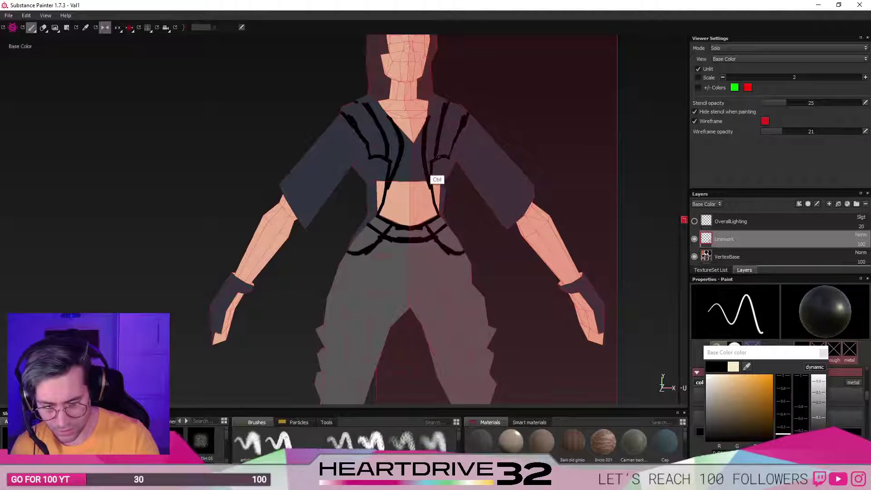
key("ctrl+z")
key("ctrl+z")
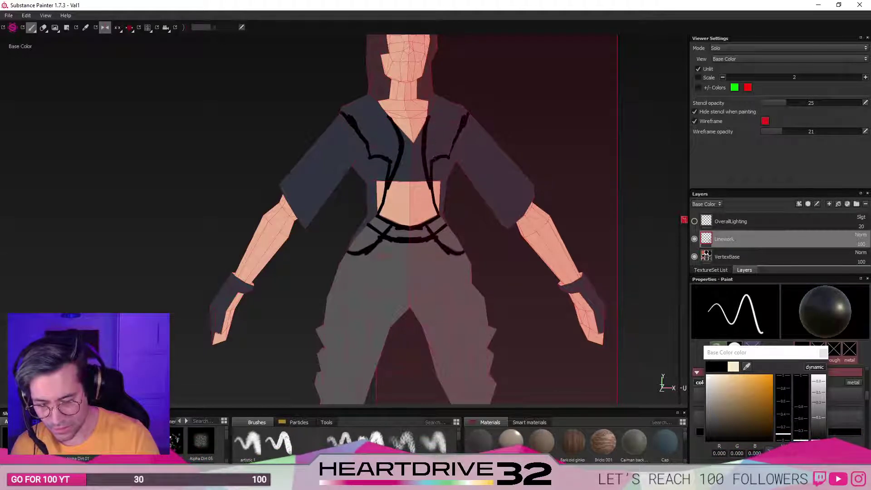
left_click_drag(433, 159, 440, 115)
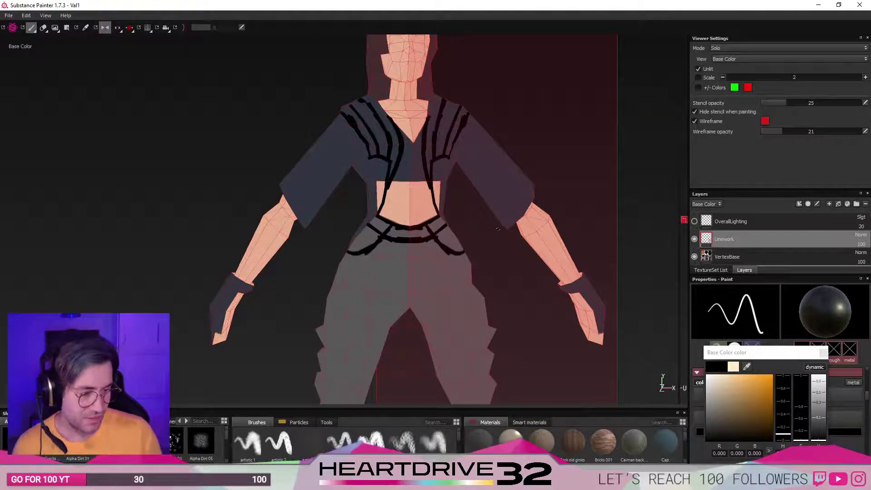
Paint mirrored V-shaped lines across the open neckline and below its point, redoing the upper one with straighter strokes.
middle_click_drag(425, 277, 400, 344, "alt")
left_click_drag(400, 344, 418, 271, "alt")
mouse_move(419, 128)
middle_mouse_down("alt")
mouse_move(417, 178)
mouse_move(418, 132)
middle_mouse_up("alt")
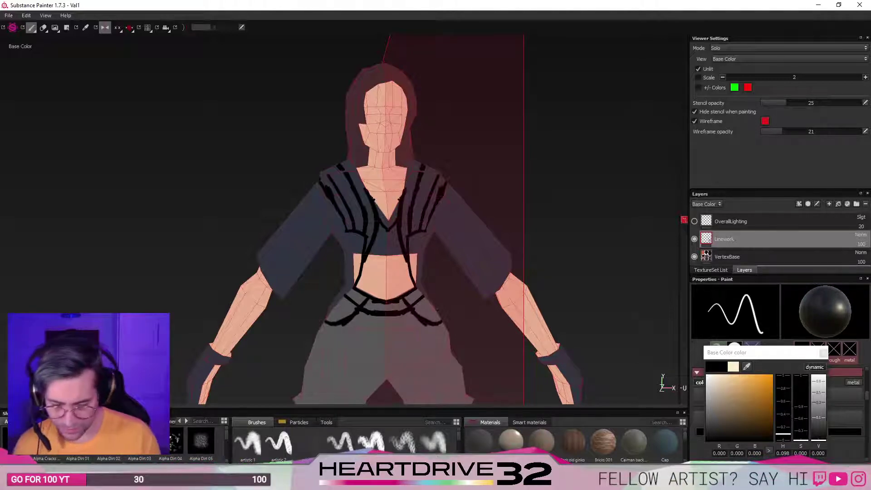
right_click_drag(467, 269, 419, 173, "alt")
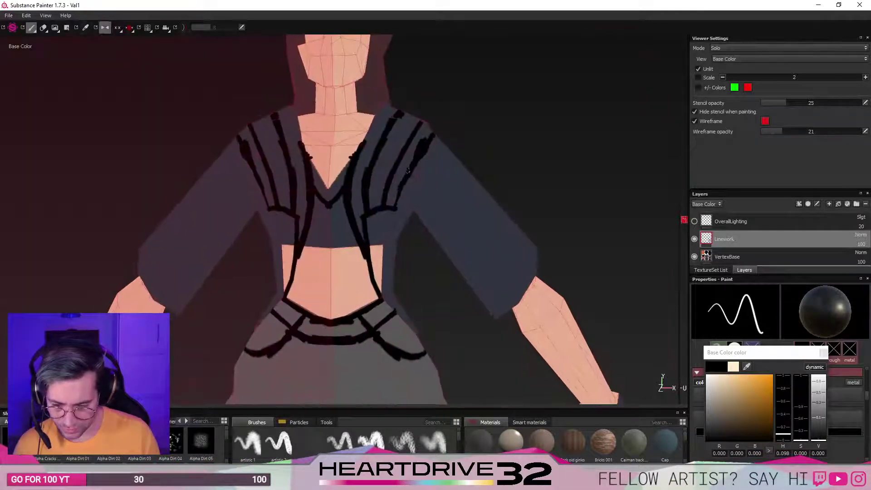
middle_click_drag(408, 170, 457, 217, "alt")
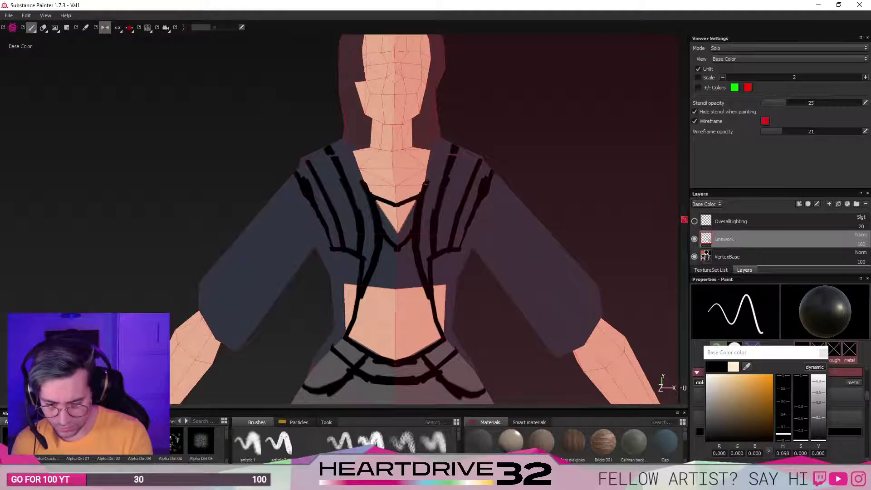
key("ctrl+z")
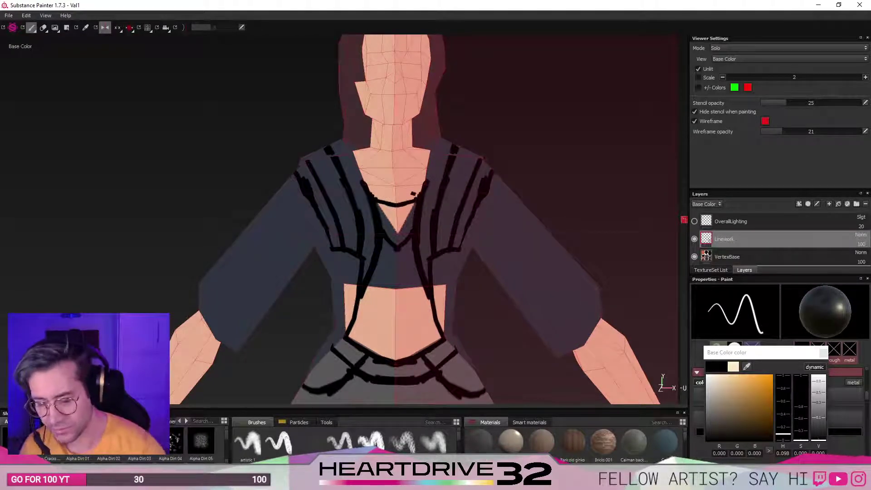
key("ctrl+z")
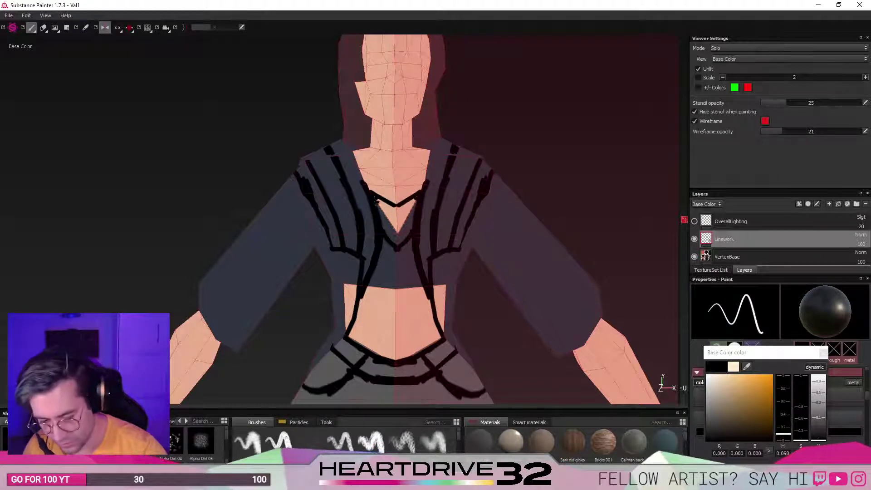
left_click_drag(376, 200, 394, 222)
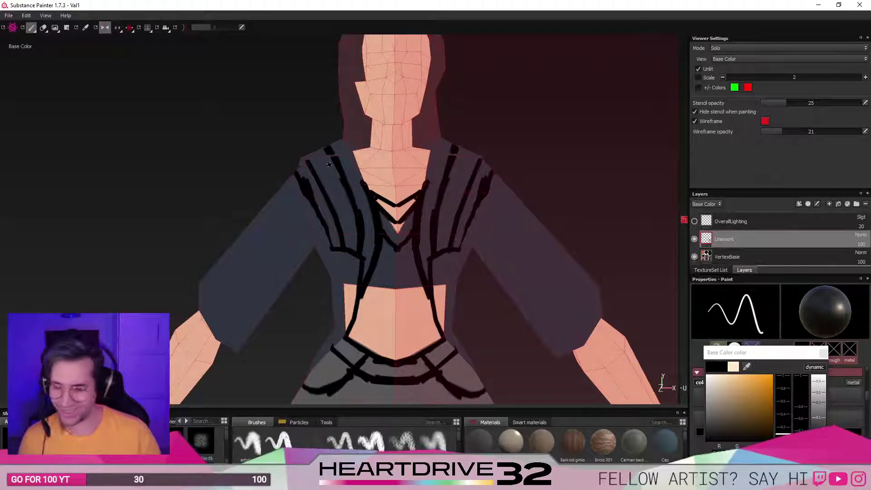
Erase the lower V-shaped lines below the neckline point on both sides with a smaller eraser.
left_click(44, 28)
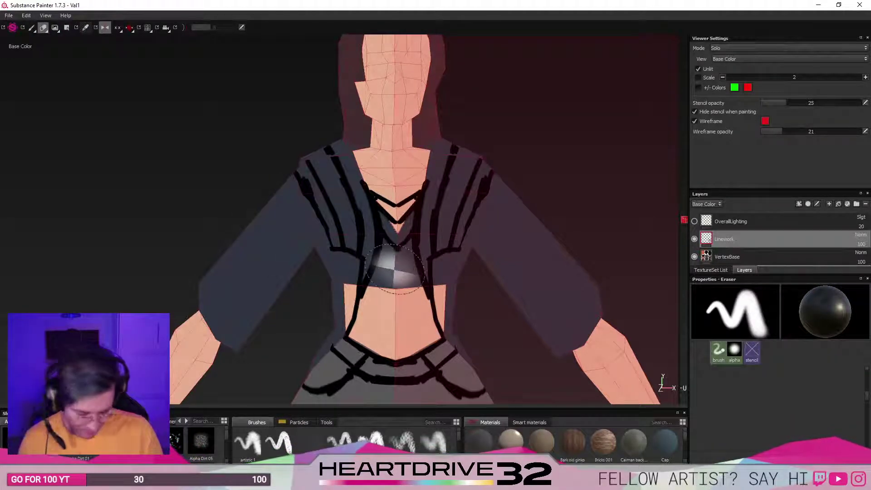
key("bracketleft")
key("bracketleft")
key("bracketleft")
key("bracketleft")
key("bracketleft")
key("bracketleft")
key("bracketleft")
key("bracketleft")
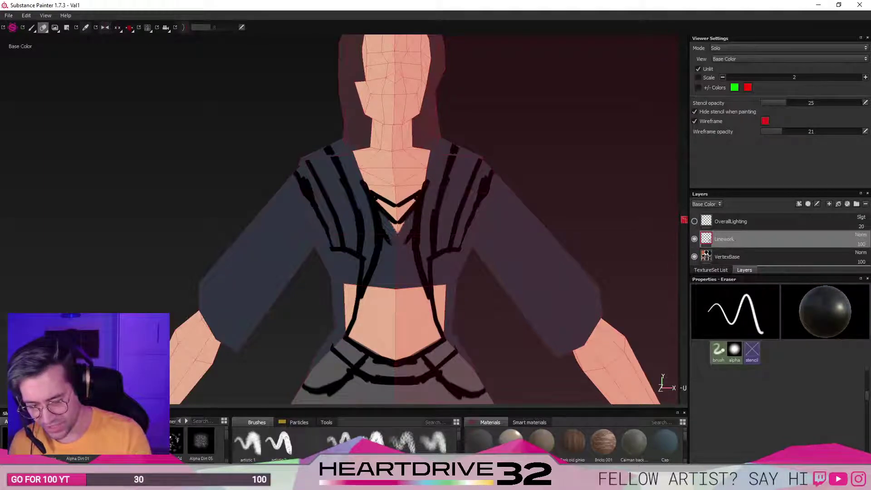
key("l")
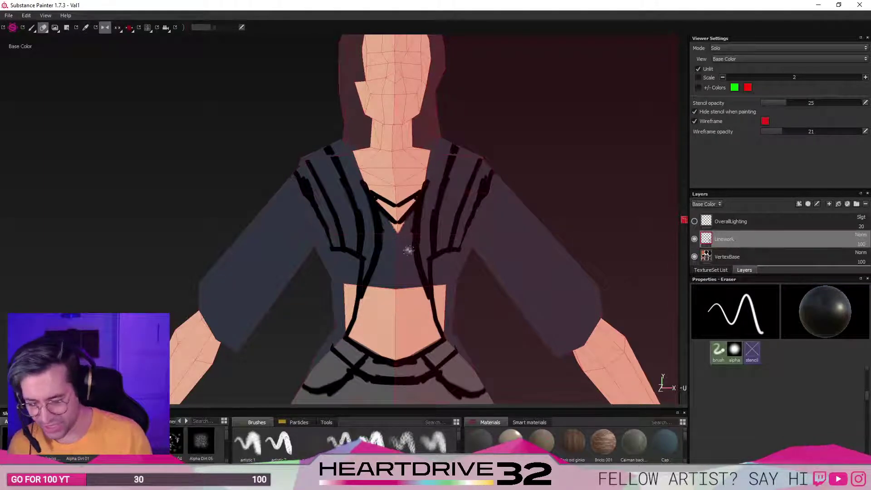
Paint mirrored curved lines with the brush from the side of each hip down the back of the thigh toward the coat tail.
left_click(32, 27)
mouse_move(458, 314)
middle_mouse_down("alt")
mouse_move(460, 237)
mouse_move(491, 117)
mouse_move(450, 186)
middle_mouse_up("alt")
mouse_move(450, 186)
right_mouse_down("alt")
mouse_move(519, 199)
mouse_move(457, 209)
right_mouse_up("alt")
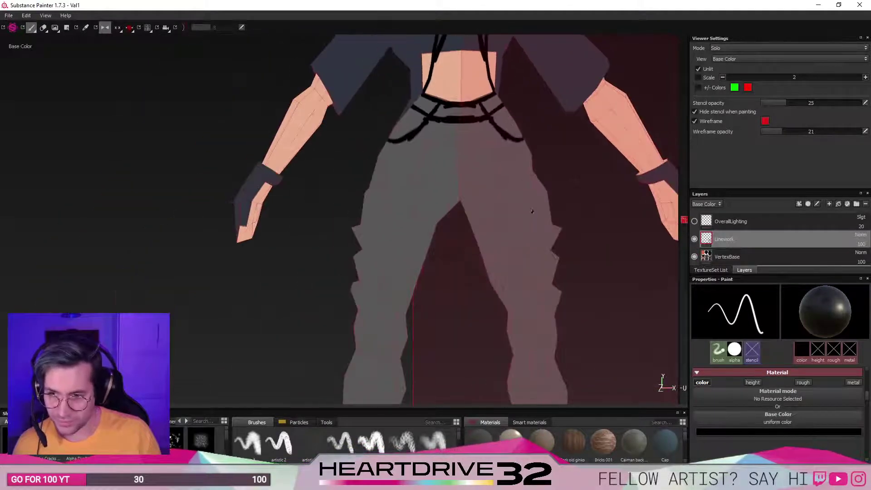
middle_click_drag(533, 210, 404, 189, "alt")
middle_click_drag(397, 282, 490, 246, "alt")
mouse_move(492, 242)
left_mouse_down("alt")
mouse_move(456, 230)
mouse_move(314, 247)
mouse_move(322, 235)
mouse_move(497, 257)
left_mouse_up("alt")
middle_click_drag(498, 257, 472, 301, "alt")
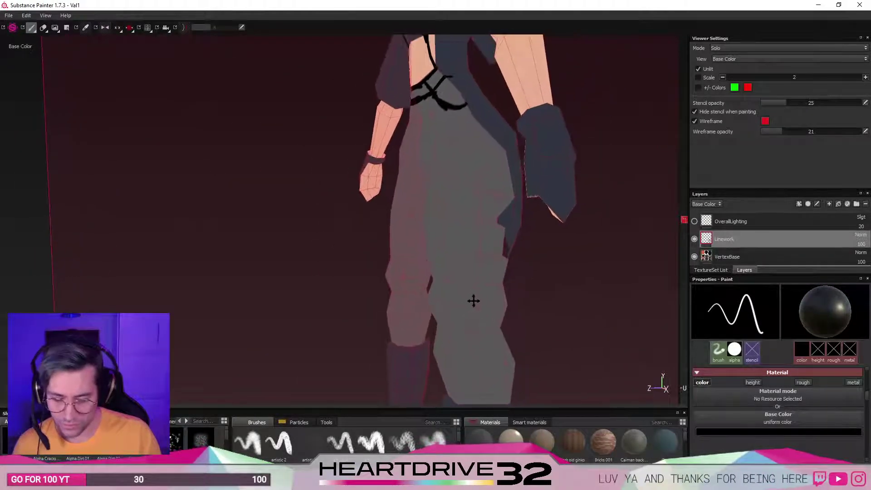
key("l")
left_click_drag(433, 262, 316, 295, "alt")
key("l")
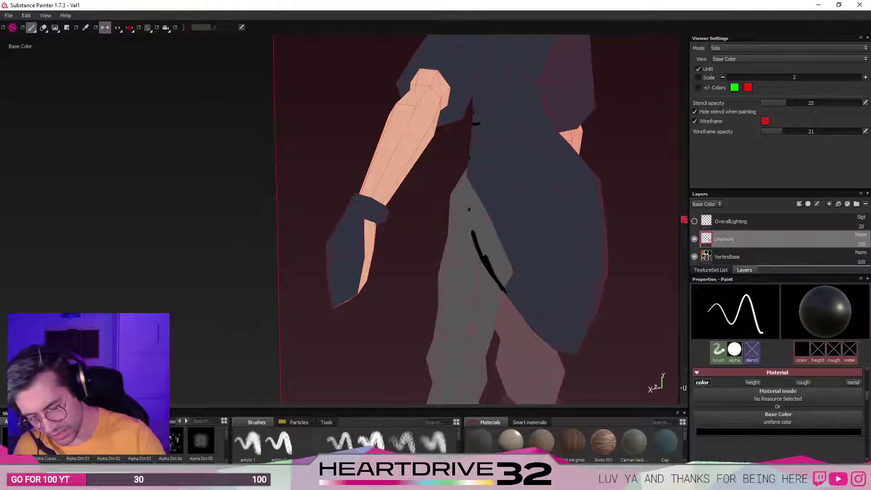
mouse_move(493, 244)
left_mouse_down("alt")
mouse_move(468, 181)
mouse_move(475, 242)
left_mouse_up("alt")
key("l")
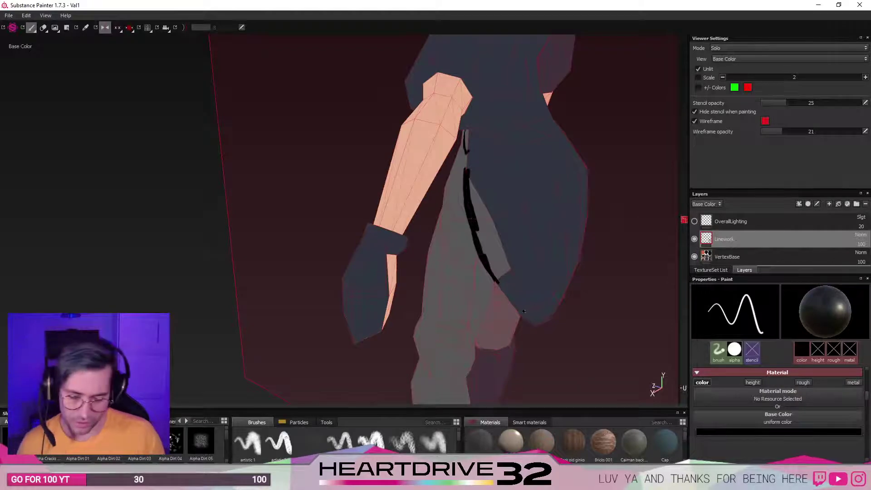
left_click_drag(576, 288, 620, 253, "alt")
scroll(478, 282, "down", 3)
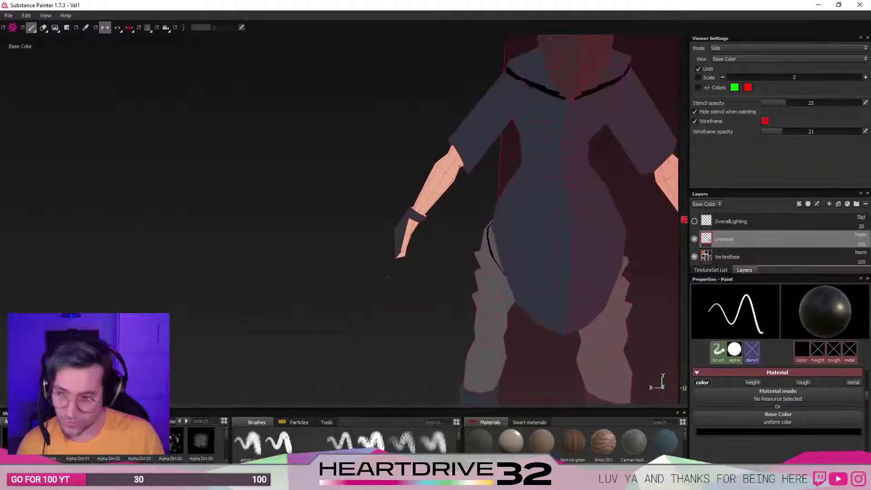
scroll(489, 228, "down", 3)
right_click_drag(489, 228, 368, 241, "alt")
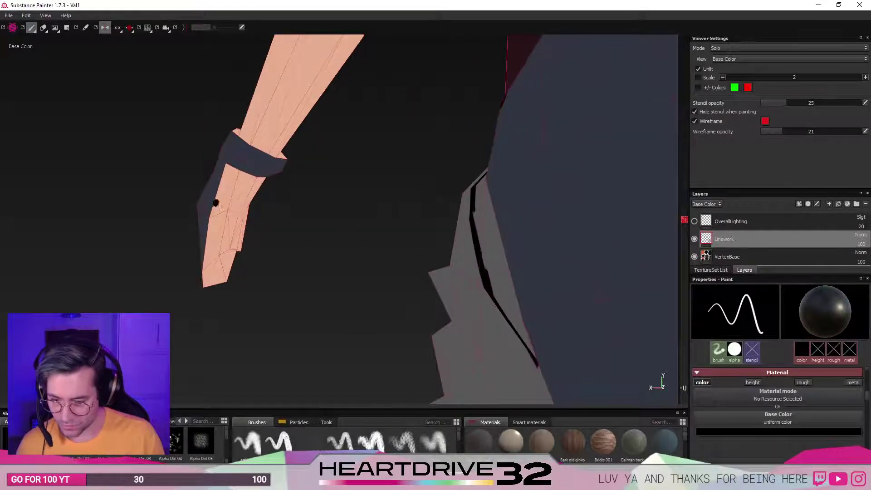
Paint a mirrored line around the front and back of each sleeve, a short distance above the hem.
left_click_drag(216, 203, 431, 269, "alt")
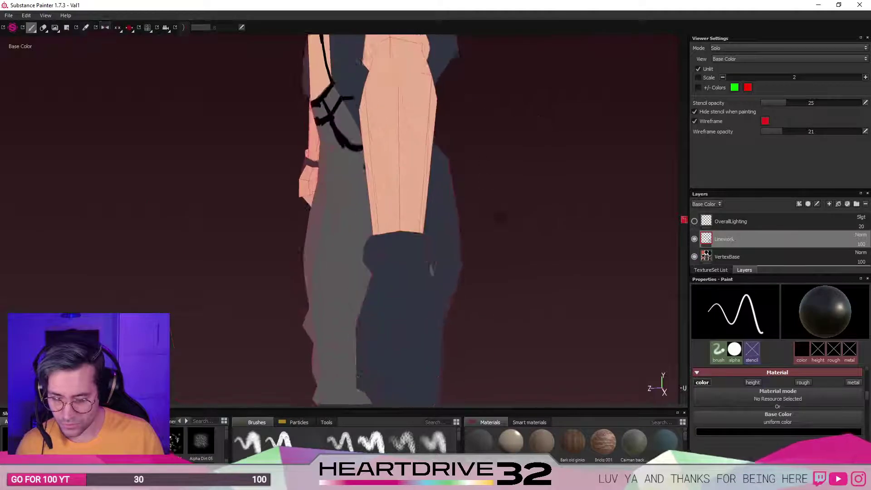
middle_click_drag(365, 166, 402, 326, "alt")
mouse_move(402, 326)
left_mouse_down("alt")
mouse_move(524, 297)
mouse_move(598, 311)
mouse_move(584, 303)
left_mouse_up("alt")
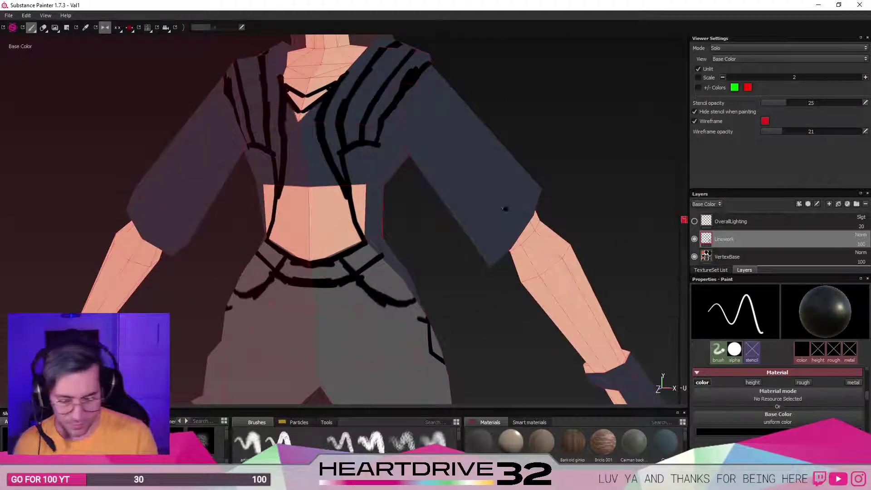
left_click_drag(521, 175, 485, 235)
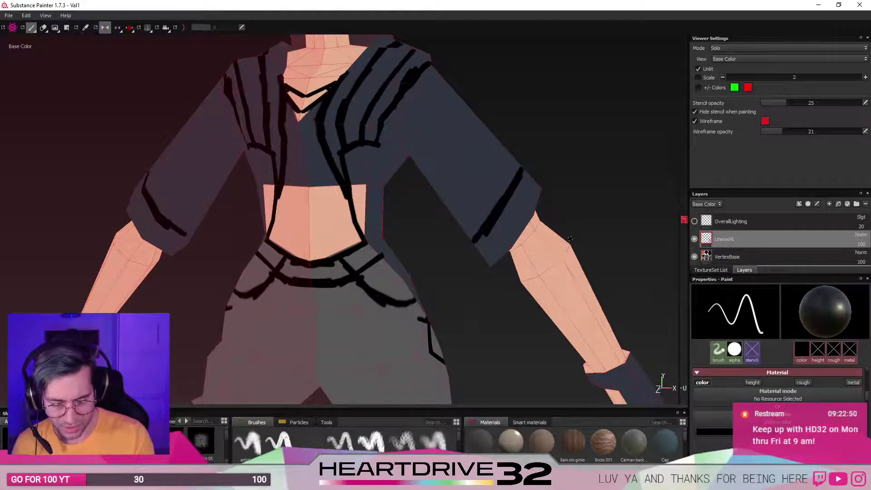
left_click_drag(522, 168, 457, 201, "alt")
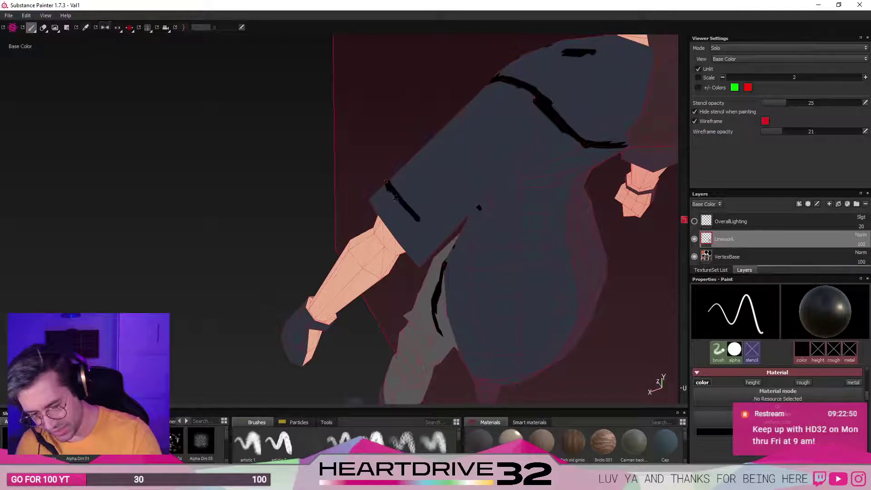
left_click_drag(417, 227, 421, 219, "alt")
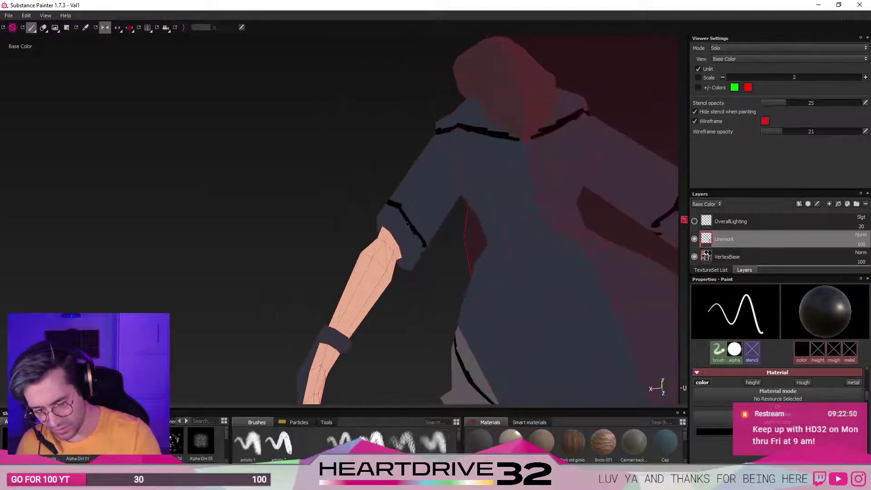
Add a second mirrored line around each sleeve, parallel to the first and close to the hem, on the front and back.
left_click_drag(396, 136, 438, 172, "alt")
right_click_drag(471, 236, 354, 239, "alt")
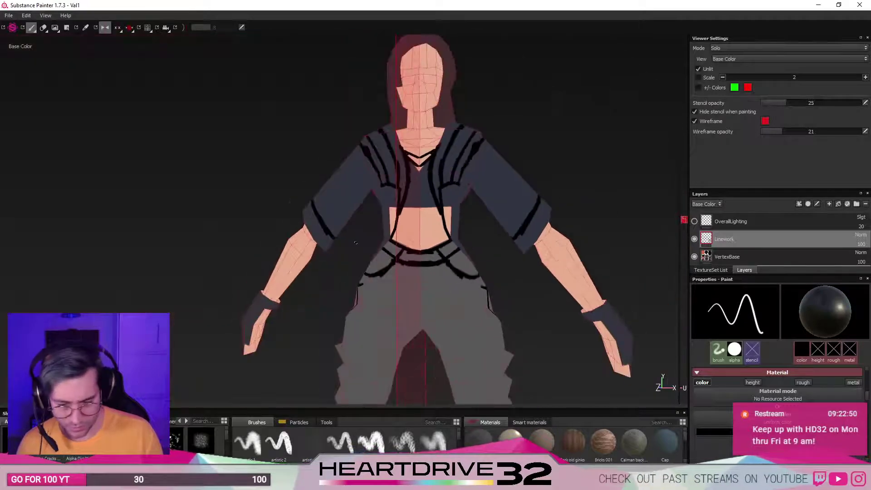
middle_click_drag(354, 239, 389, 272, "alt")
middle_click_drag(472, 367, 381, 317, "alt")
right_click_drag(374, 320, 467, 254, "alt")
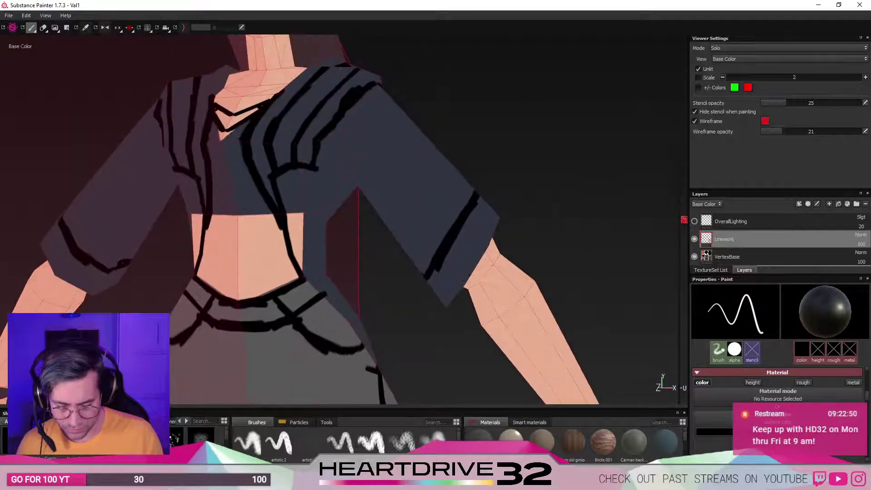
left_click_drag(446, 295, 491, 211)
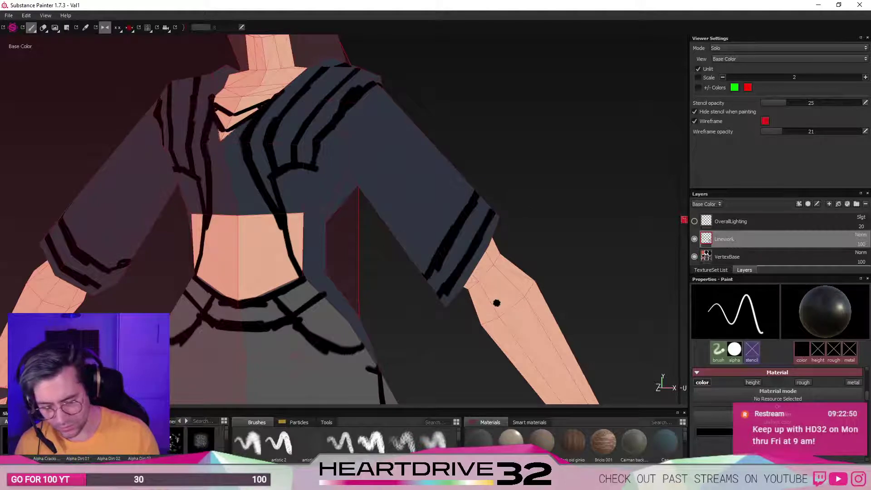
left_click_drag(496, 301, 100, 284, "alt")
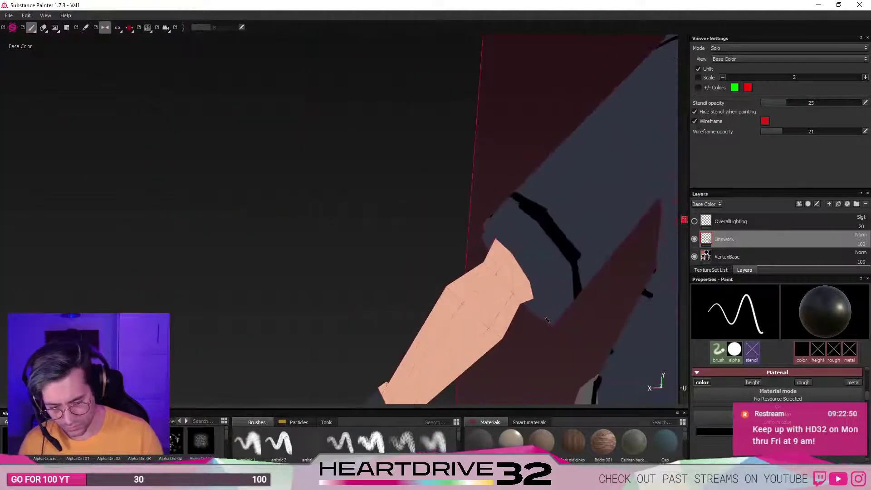
left_click_drag(492, 217, 556, 323)
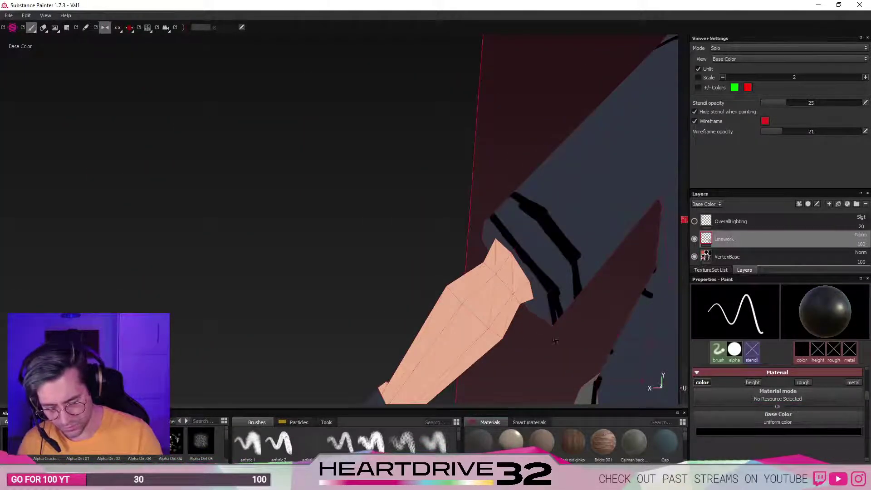
Continue the chest lines over the shoulders and across the upper back, parallel to the diagonal back seam.
scroll(495, 254, "down", 3)
scroll(499, 270, "up", 8)
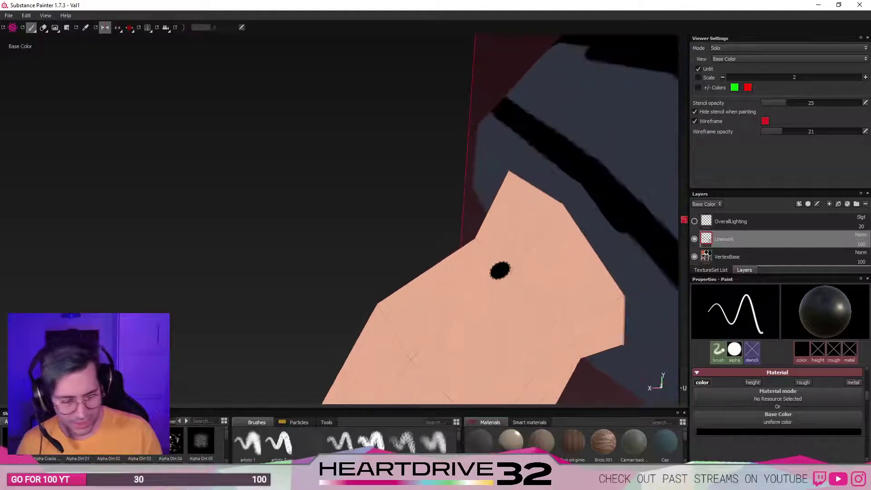
scroll(499, 282, "down", 8)
scroll(505, 283, "down", 5)
left_click_drag(506, 284, 544, 301, "alt")
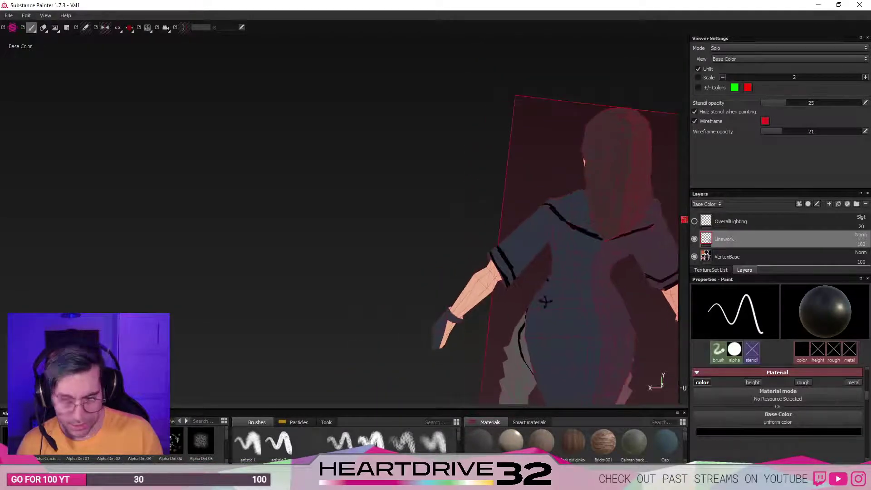
middle_click_drag(544, 301, 515, 318, "alt")
mouse_move(515, 318)
left_mouse_down("alt")
mouse_move(644, 273)
mouse_move(566, 276)
mouse_move(385, 249)
mouse_move(503, 300)
left_mouse_up("alt")
middle_click_drag(504, 300, 333, 280, "alt")
left_click_drag(333, 279, 351, 267, "alt")
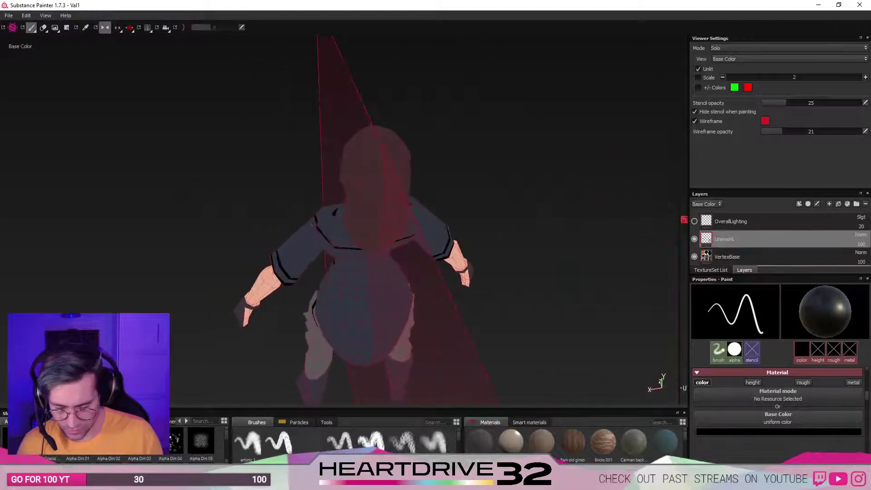
scroll(336, 226, "down", 2)
scroll(328, 206, "up", 5)
left_click_drag(329, 206, 367, 166, "alt")
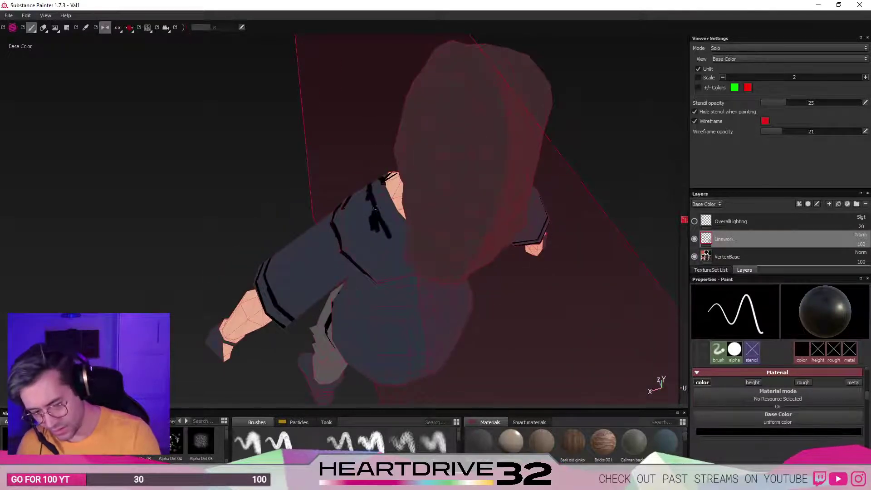
mouse_move(374, 208)
left_mouse_down()
mouse_move(384, 225)
mouse_move(472, 227)
mouse_move(458, 260)
mouse_move(319, 219)
mouse_move(355, 261)
mouse_move(388, 268)
mouse_move(300, 213)
left_mouse_up()
left_click_drag(382, 264, 419, 285)
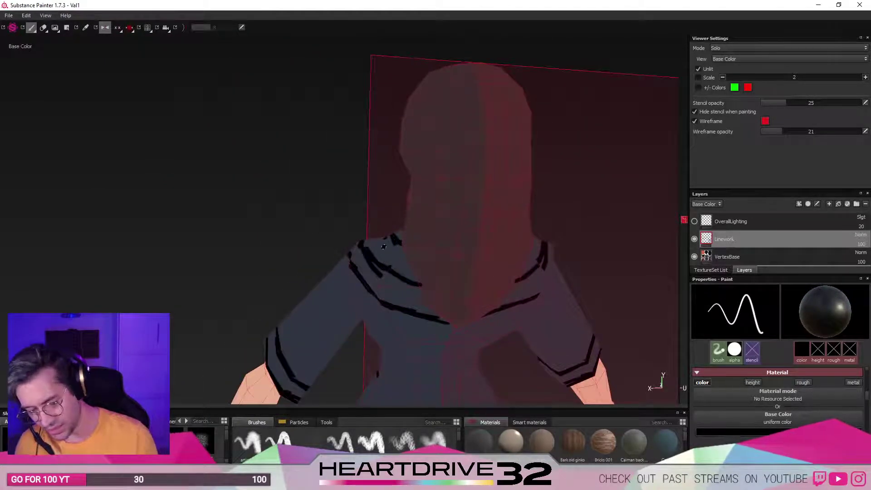
Paint a mirrored line down the inner side of each boot, from the top edge to the ankle.
left_click_drag(277, 271, 386, 173, "alt")
key("l")
left_click_drag(326, 321, 408, 98, "ctrl+alt")
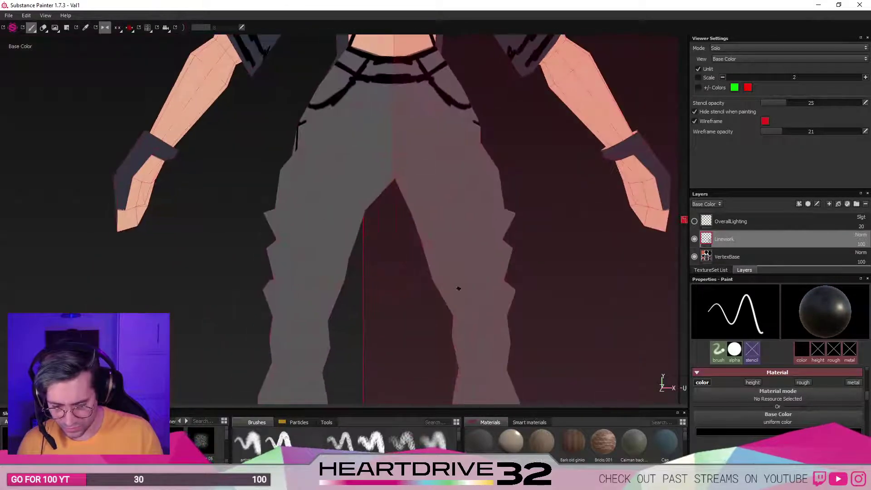
right_click_drag(458, 288, 478, 335, "alt")
left_click_drag(476, 346, 454, 225, "ctrl+alt")
mouse_move(450, 375)
left_mouse_down("ctrl+alt")
mouse_move(437, 277)
mouse_move(472, 311)
mouse_move(467, 210)
mouse_move(467, 285)
left_mouse_up("ctrl+alt")
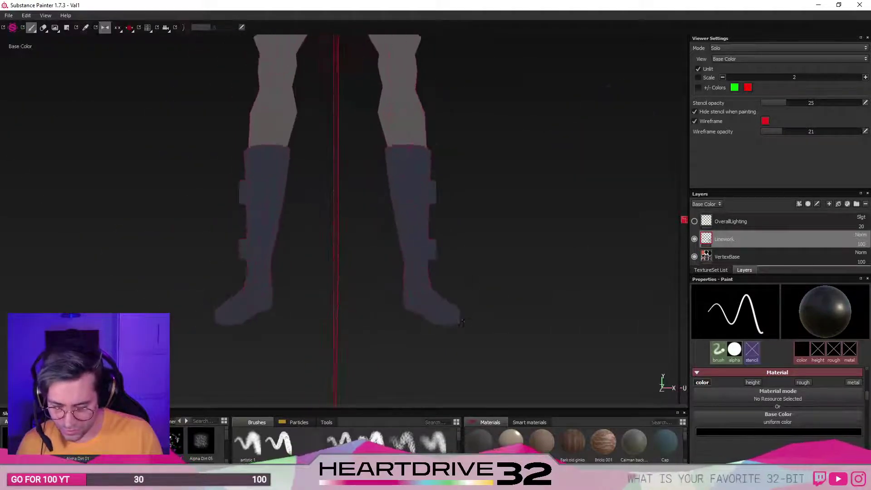
left_click_drag(461, 322, 462, 171, "alt")
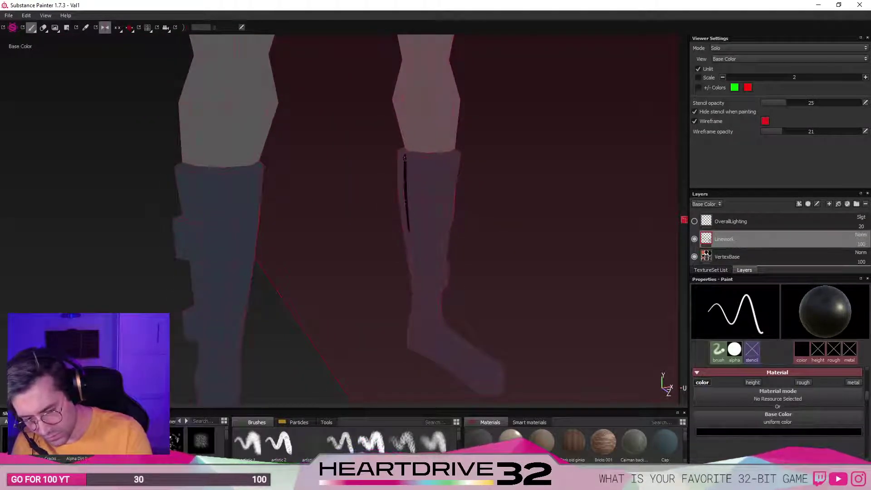
left_click_drag(408, 232, 422, 302)
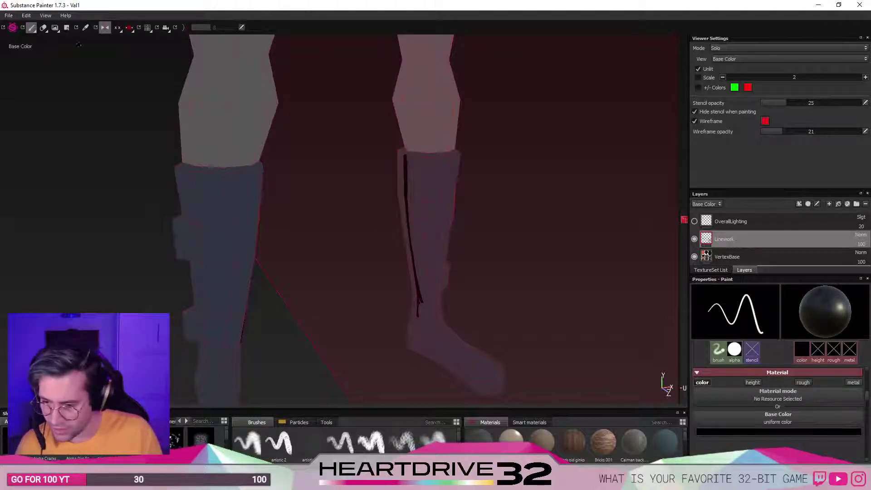
Set the texture set size to 1024 and close its settings.
left_click(45, 15)
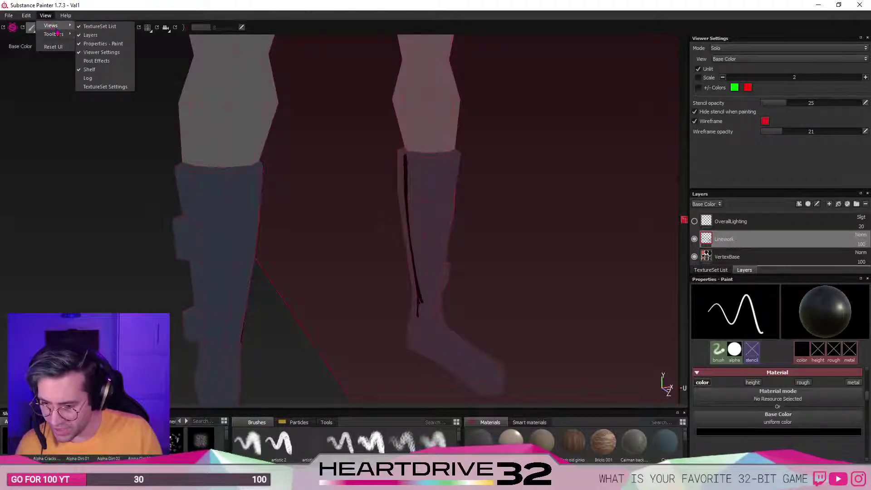
left_click(105, 87)
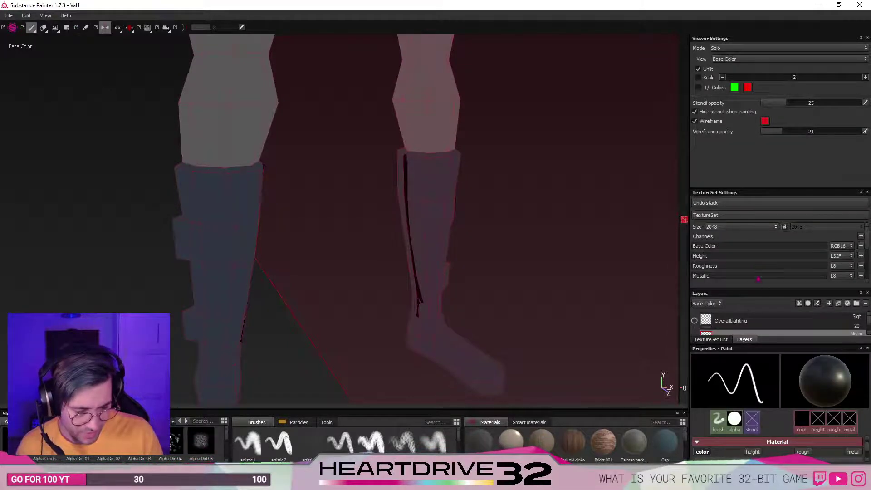
left_click(758, 228)
left_click(750, 255)
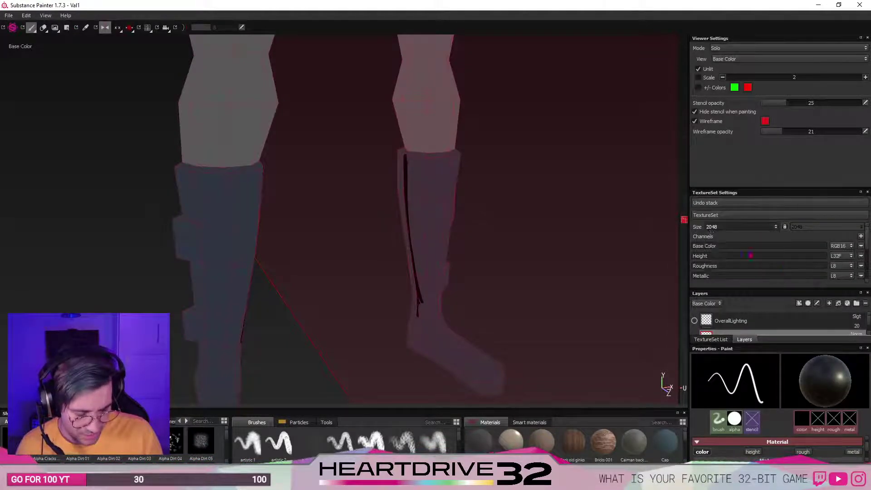
scroll(780, 254, "down", 4)
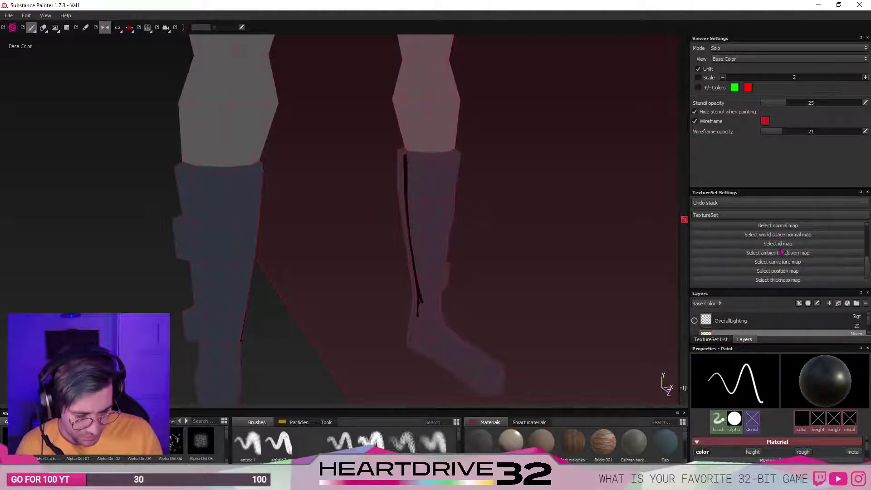
scroll(781, 253, "up", 4)
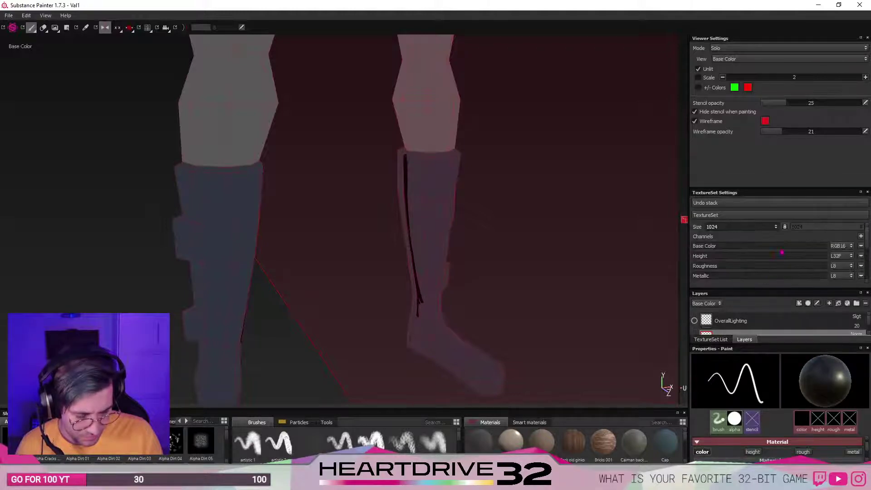
left_click(867, 193)
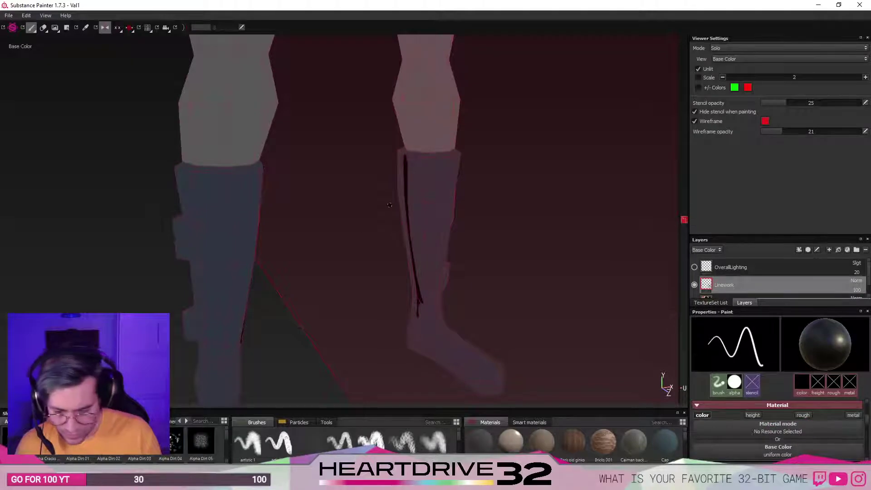
Try a vertical stroke down the middle of the boot shaft and undo it.
left_click_drag(436, 185, 431, 263)
key("ctrl+z")
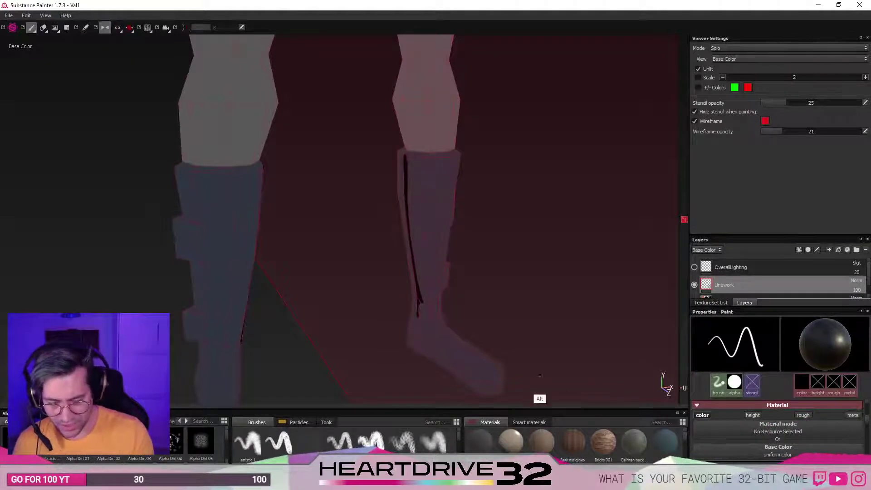
Set the brush's size space to Viewport and alignment to Camera, and paint a mirrored line across the front of each ankle.
left_click_drag(532, 380, 495, 371, "alt")
mouse_move(514, 322)
left_mouse_down("alt")
mouse_move(518, 304)
mouse_move(490, 274)
mouse_move(495, 290)
mouse_move(490, 177)
mouse_move(516, 248)
left_mouse_up("alt")
middle_click_drag(485, 222, 473, 164, "alt")
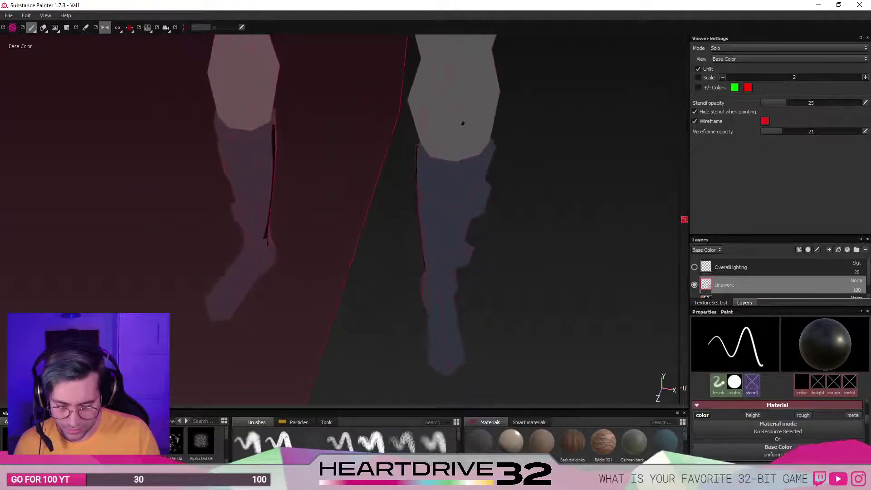
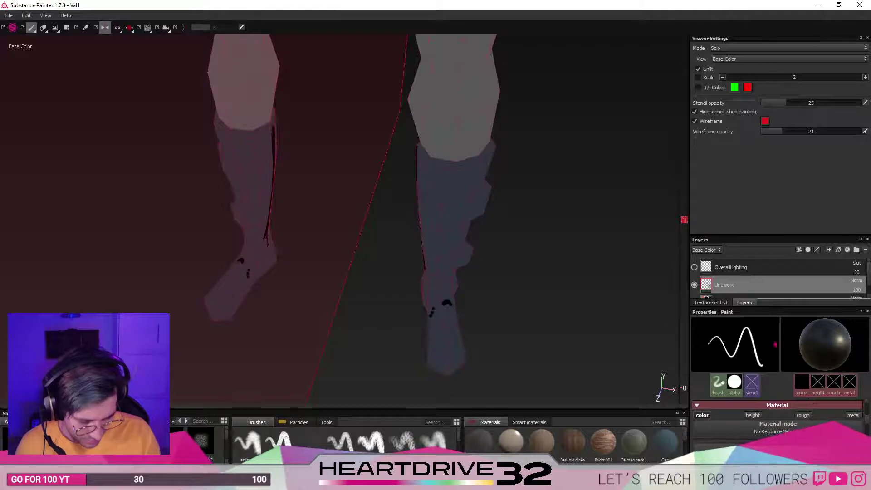
scroll(777, 427, "down", 2)
scroll(778, 426, "up", 5)
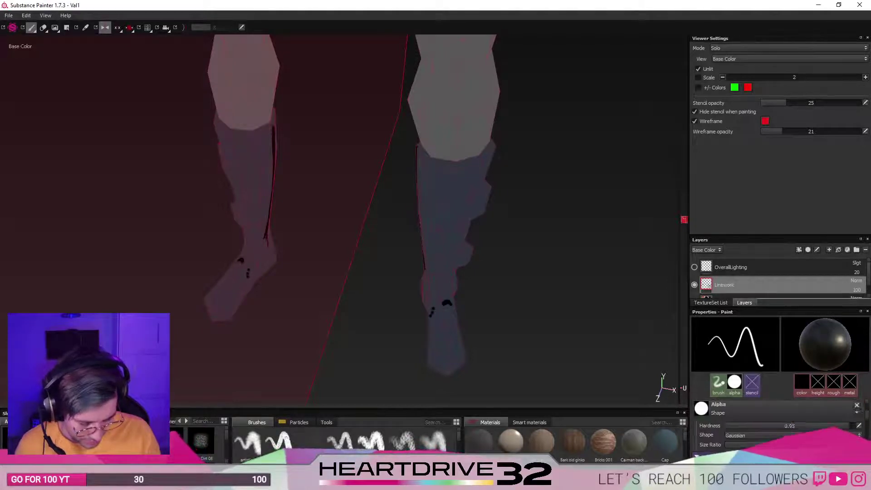
scroll(777, 426, "up", 3)
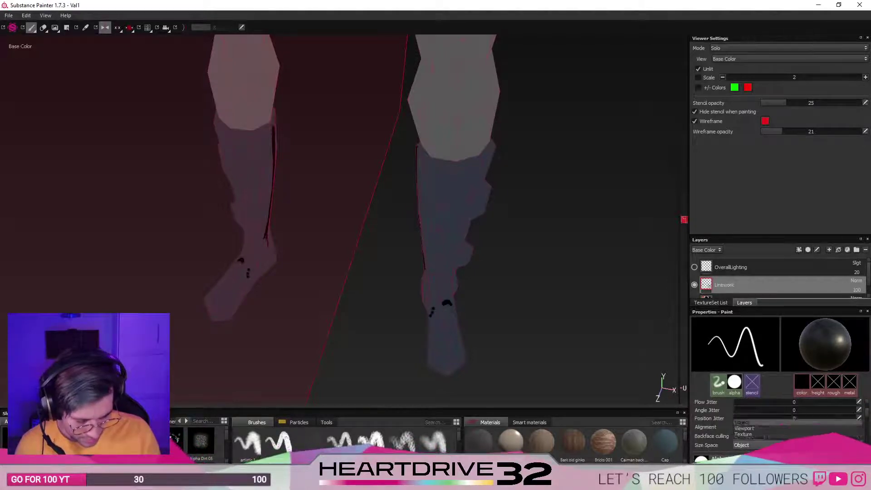
left_click(745, 444)
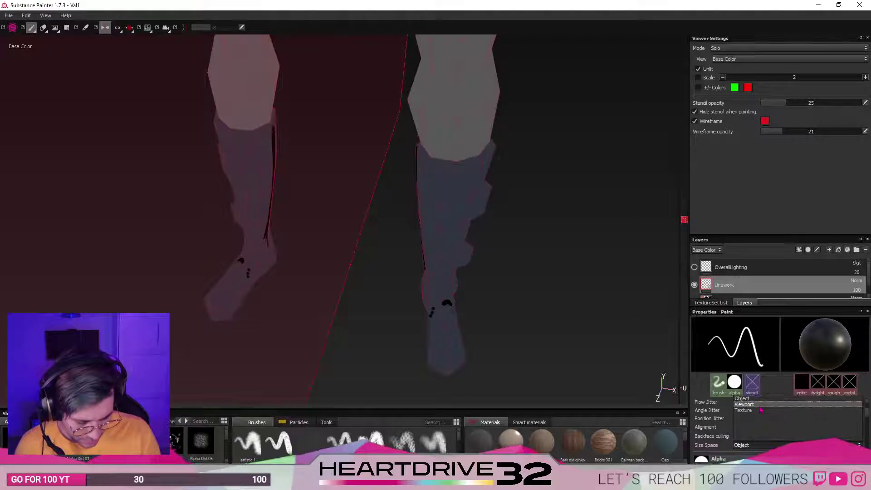
left_click(753, 399)
left_click(758, 426)
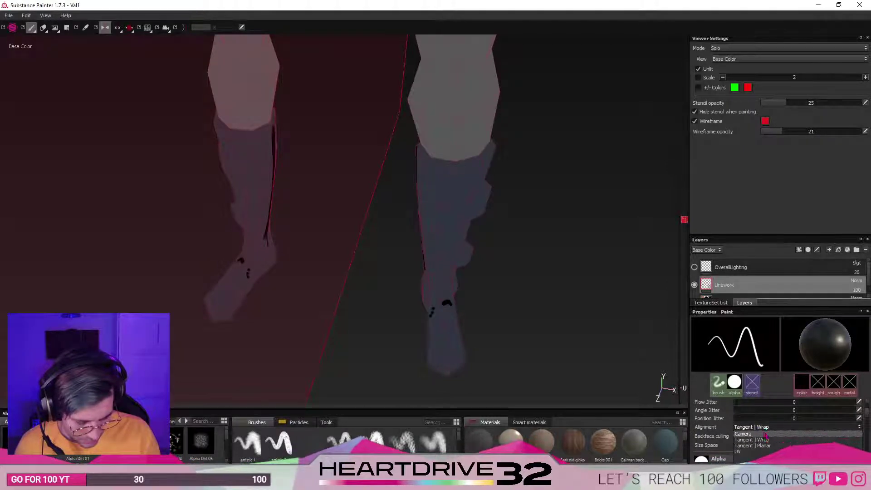
left_click(765, 435)
left_click_drag(426, 320, 453, 302)
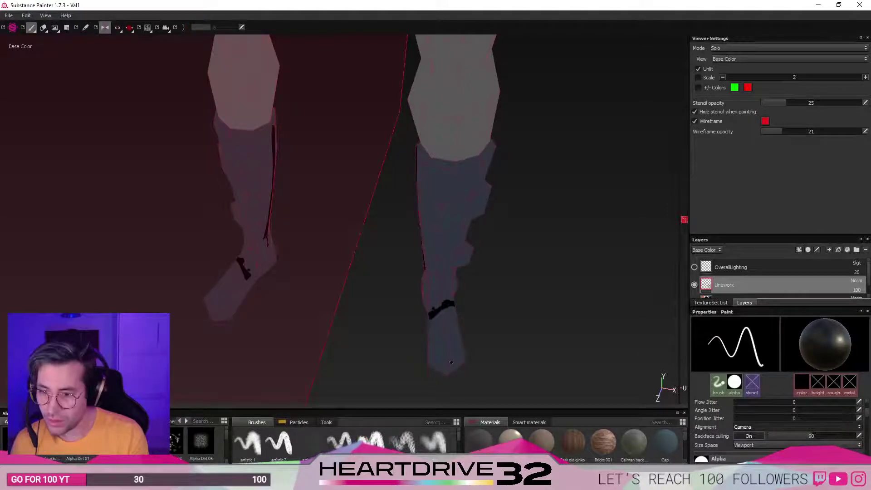
Paint mirrored kneepad lines across the front of the trousers above and below each knee, with a second line inside the lower edge.
left_click_drag(468, 293, 482, 210, "alt")
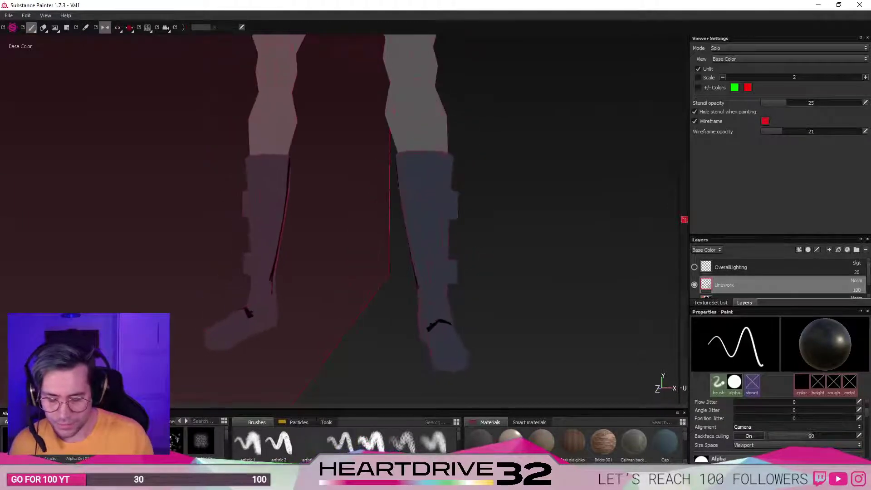
middle_click_drag(349, 164, 360, 336, "alt")
left_click_drag(361, 336, 383, 342, "alt+shift")
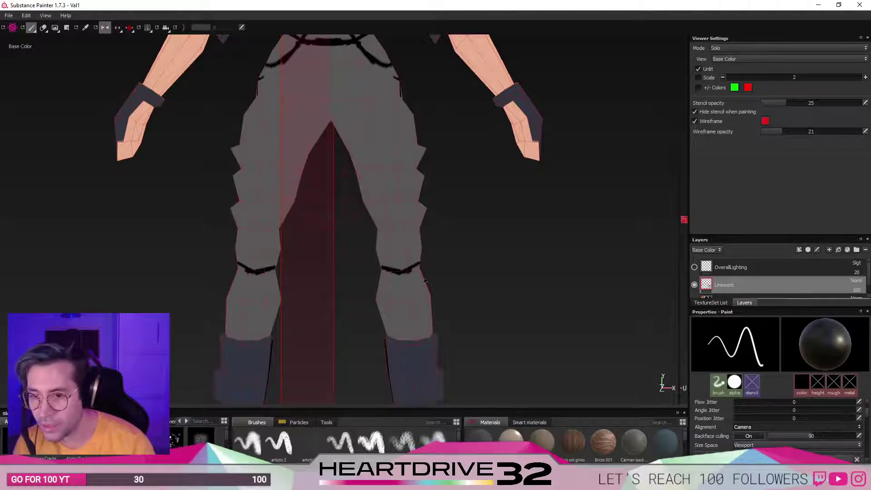
left_click_drag(379, 238, 410, 232)
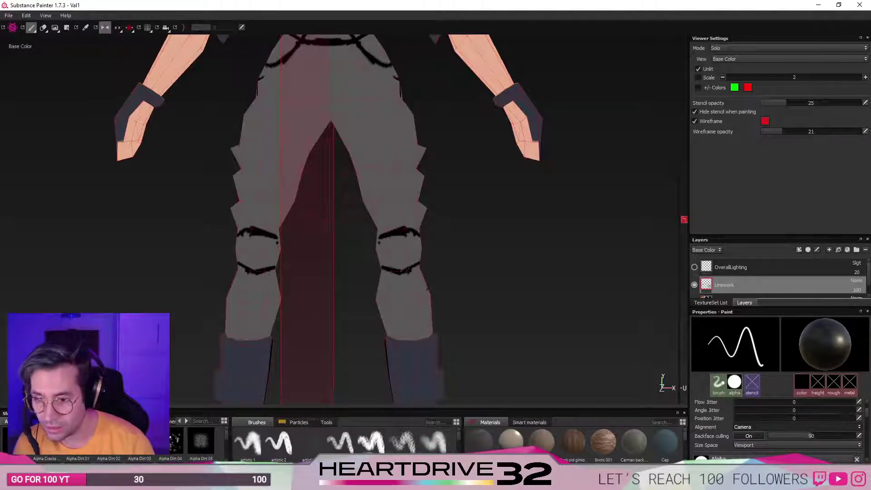
left_click_drag(381, 262, 414, 259)
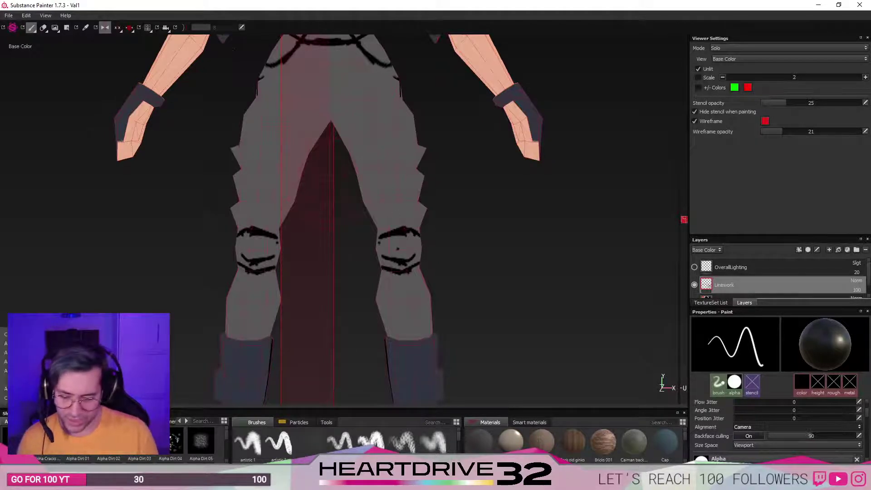
Extend the kneepad outlines around the outer and inner sides of each knee, closing each side with a short vertical stroke.
left_click_drag(397, 248, 154, 270, "alt")
left_click_drag(445, 281, 290, 248, "alt")
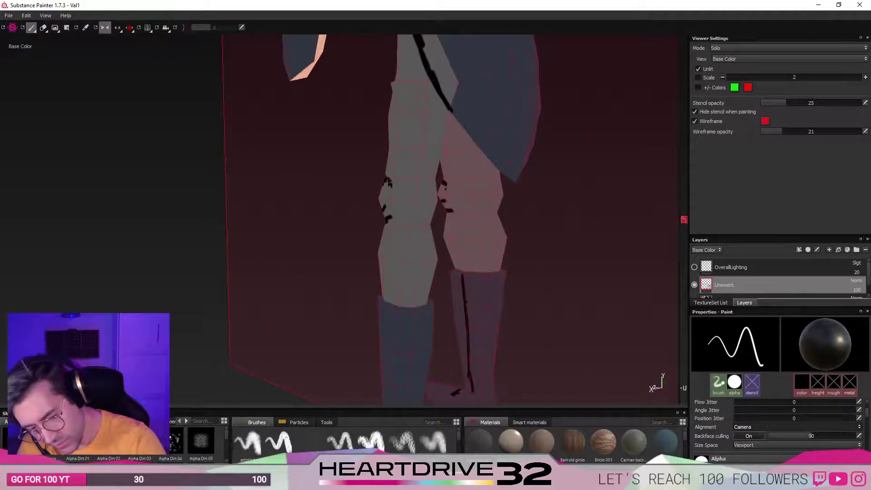
mouse_move(408, 193)
left_mouse_down()
mouse_move(421, 200)
mouse_move(416, 214)
left_mouse_up()
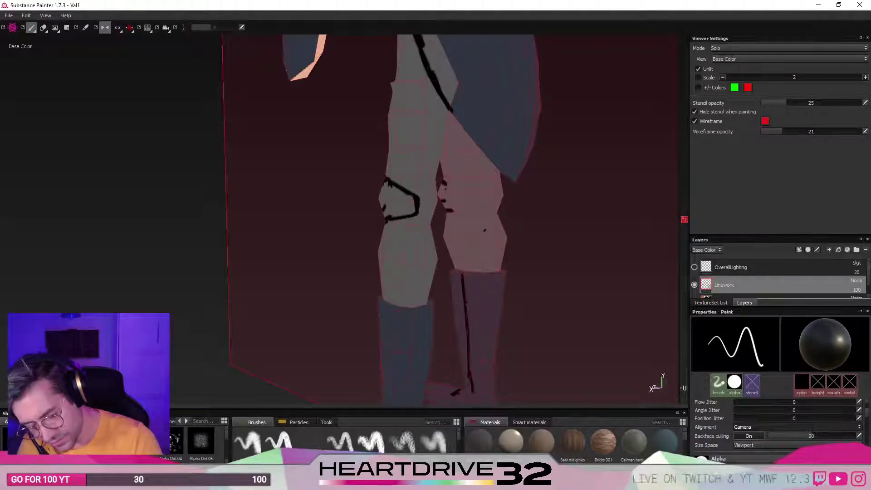
left_click_drag(484, 230, 365, 236, "alt")
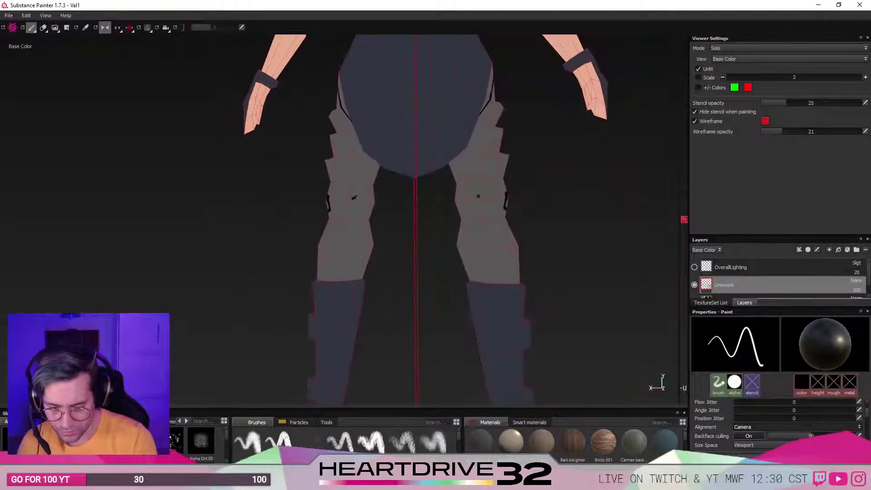
mouse_move(354, 198)
left_mouse_down()
mouse_move(352, 209)
mouse_move(373, 191)
mouse_move(373, 214)
left_mouse_up()
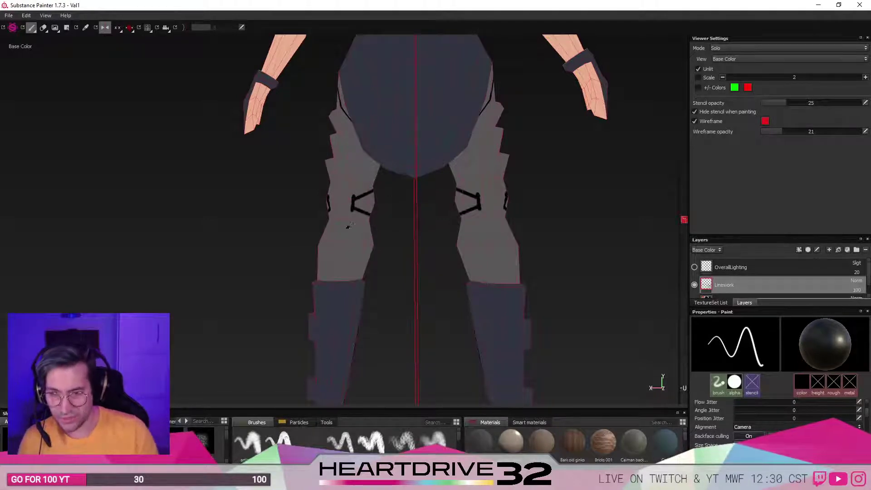
Paint a mirrored black line along the side edge of the coat tail, running from the waist down the hip.
left_click_drag(321, 233, 353, 231, "alt")
middle_click_drag(363, 229, 380, 301, "alt")
left_click_drag(363, 267, 275, 258, "alt")
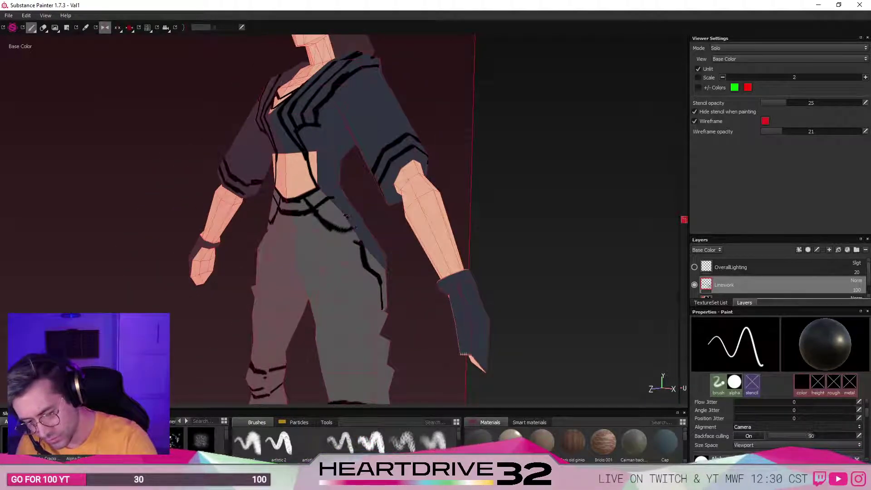
left_click_drag(435, 254, 403, 297, "alt")
mouse_move(376, 236)
left_mouse_down("alt")
mouse_move(408, 247)
mouse_move(360, 216)
mouse_move(376, 270)
left_mouse_up("alt")
mouse_move(390, 301)
left_mouse_down()
mouse_move(427, 365)
mouse_move(421, 382)
mouse_move(557, 357)
left_mouse_up()
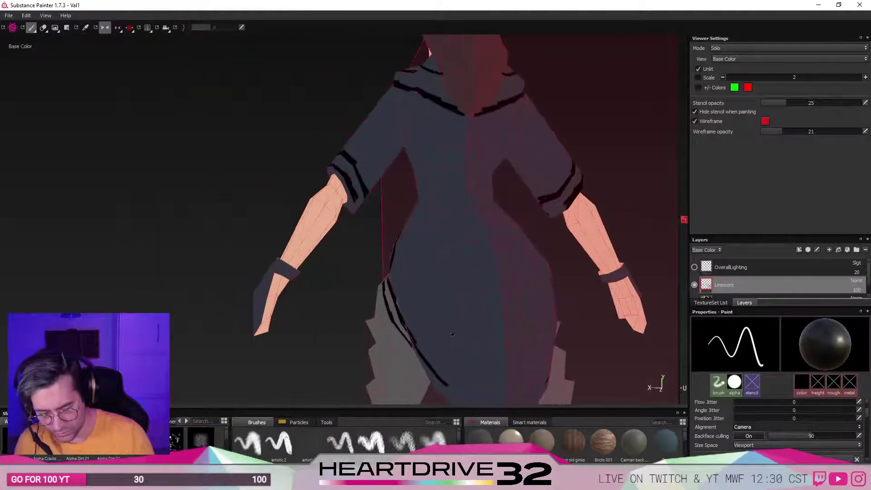
Continue the coat tail's edge line across the lower back panel toward the centre tip.
middle_click_drag(622, 363, 497, 225, "alt")
left_click_drag(497, 224, 408, 226, "alt")
middle_click_drag(291, 229, 390, 233, "alt")
left_click_drag(354, 238, 409, 242, "alt")
left_click_drag(374, 210, 417, 243)
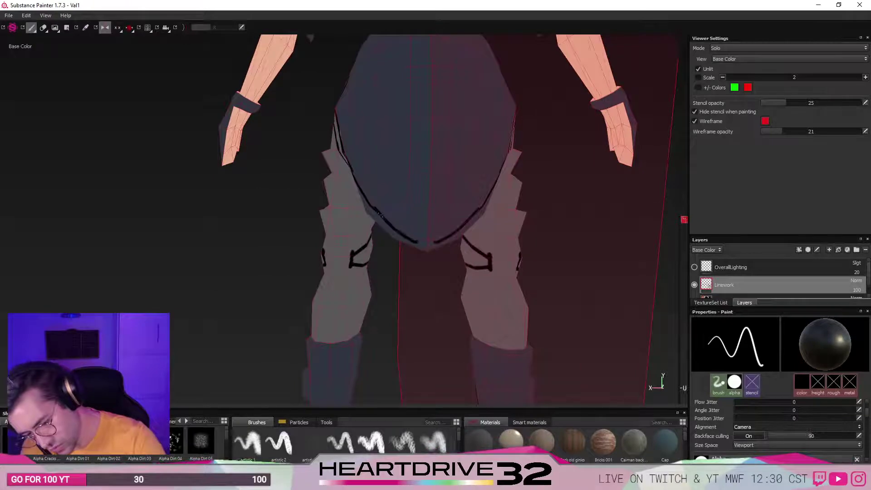
right_click_drag(516, 128, 489, 177, "alt")
left_click_drag(394, 200, 380, 280, "alt")
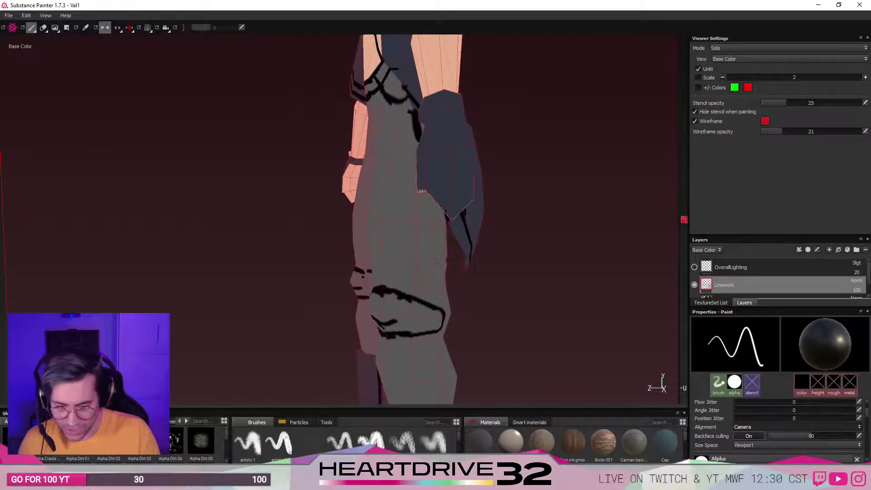
Paint a mirrored line below the cuff of each glove and a short line across the back of the hand.
left_click_drag(435, 260, 258, 205, "alt")
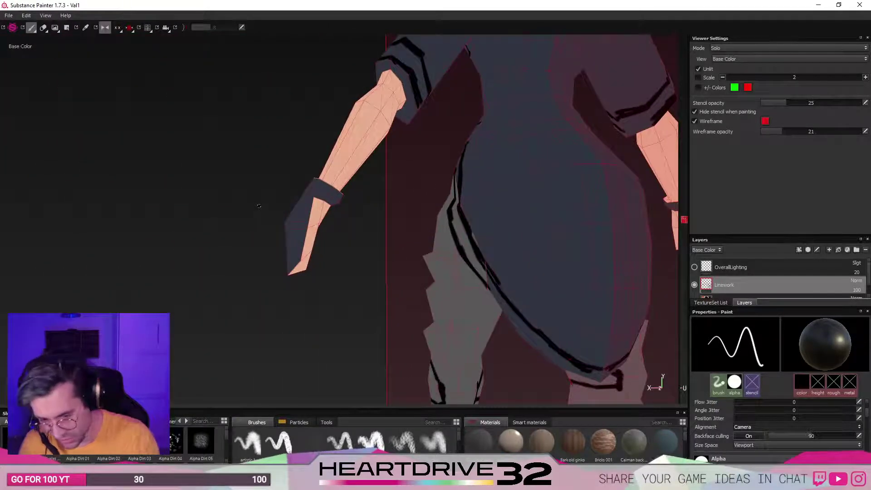
left_click_drag(318, 211, 328, 205, "alt")
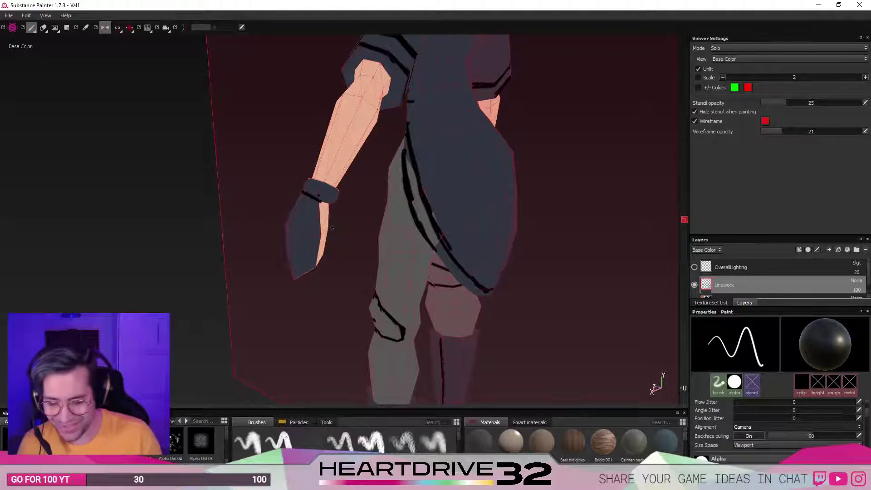
mouse_move(332, 227)
left_mouse_down("alt")
mouse_move(494, 210)
mouse_move(323, 241)
left_mouse_up("alt")
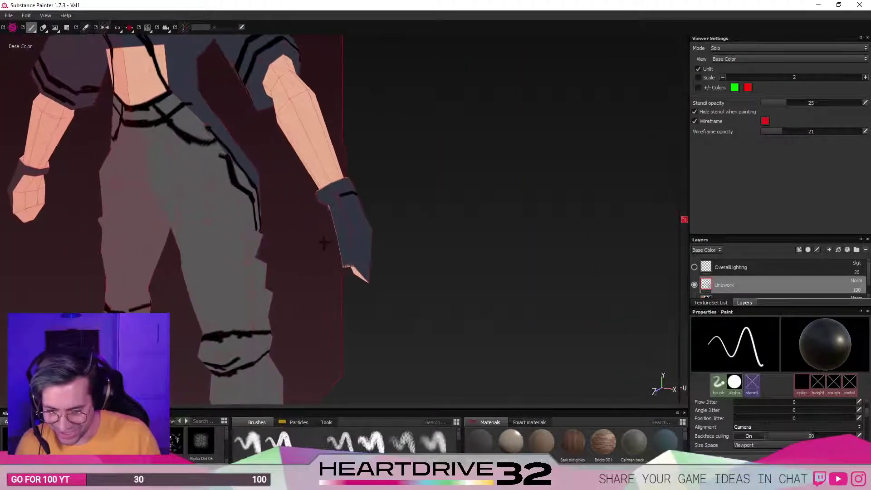
scroll(324, 242, "up", 3)
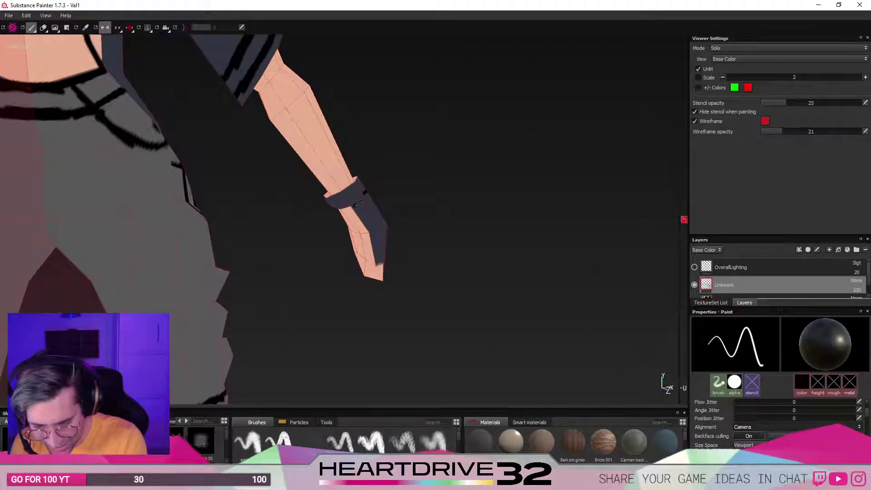
left_click_drag(352, 206, 367, 193)
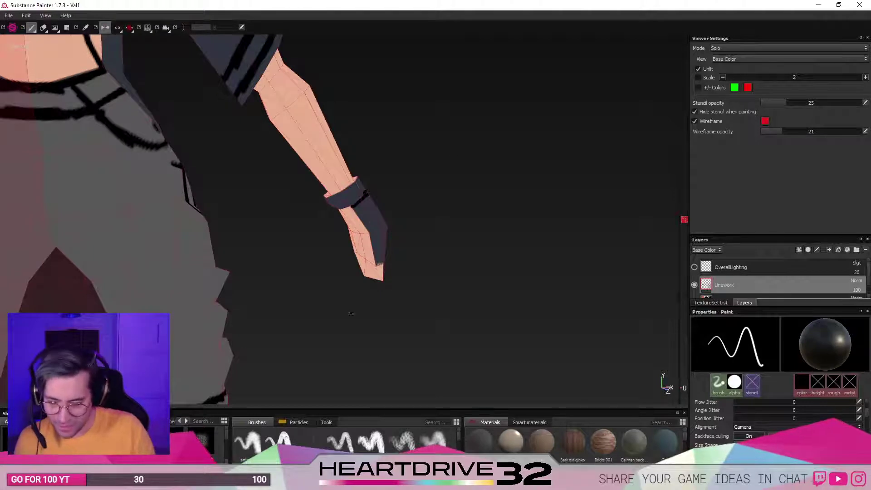
left_click_drag(351, 312, 385, 278, "alt")
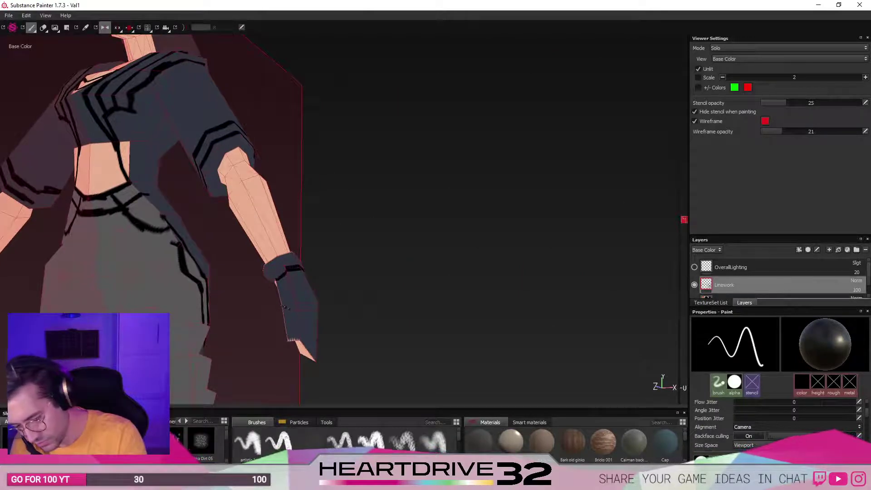
left_click_drag(283, 305, 300, 312)
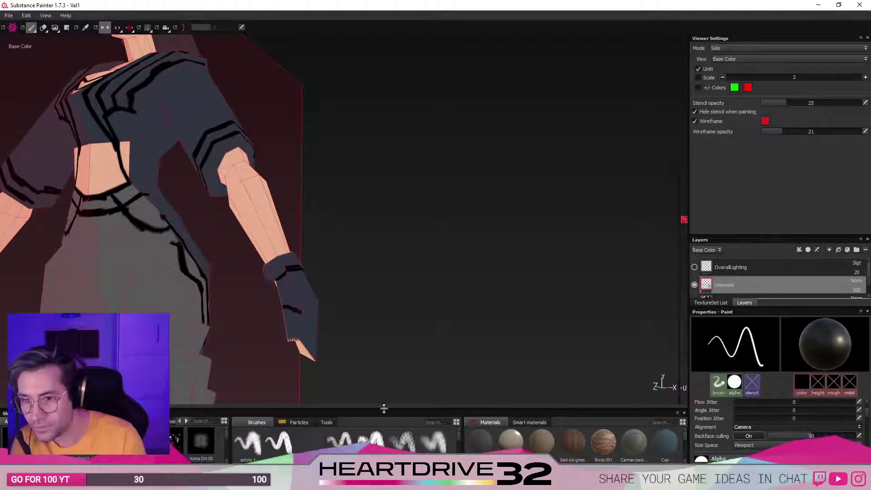
Paint black line strokes across the back of the glove below the wrist cuff, continuing them around its sides.
left_click_drag(384, 401, 254, 323, "alt")
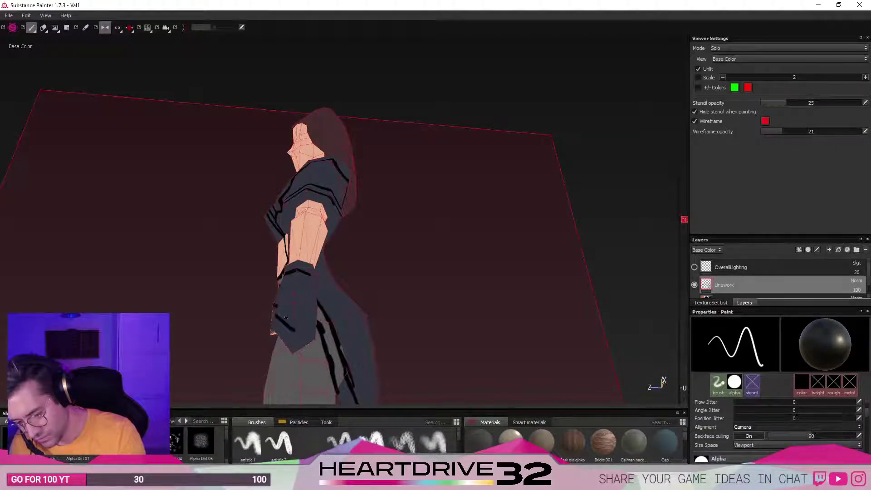
left_click_drag(282, 321, 306, 324)
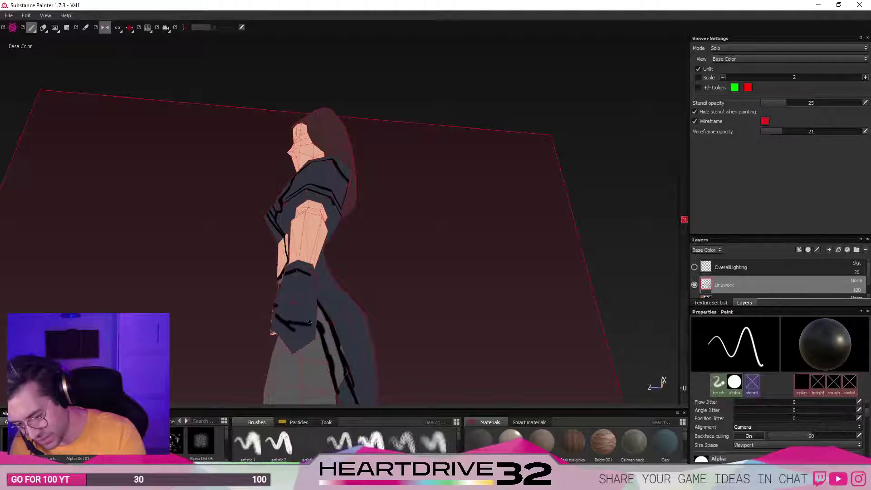
left_click_drag(386, 336, 282, 334, "alt")
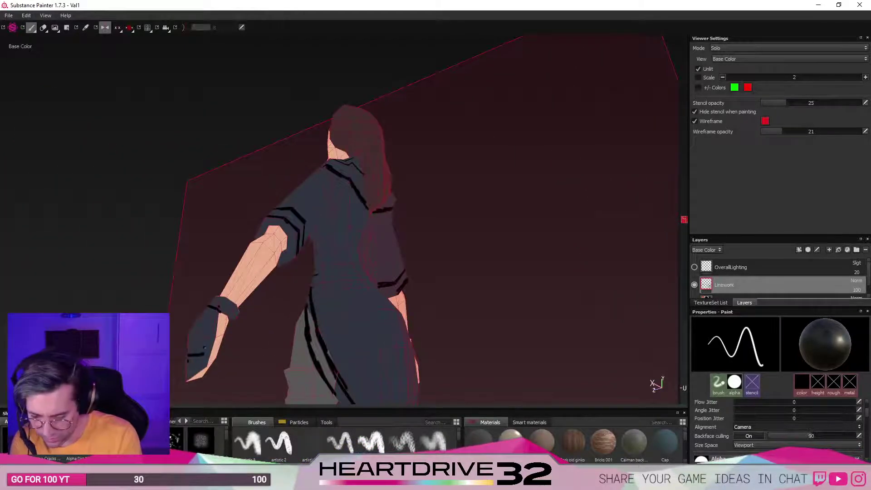
key("l")
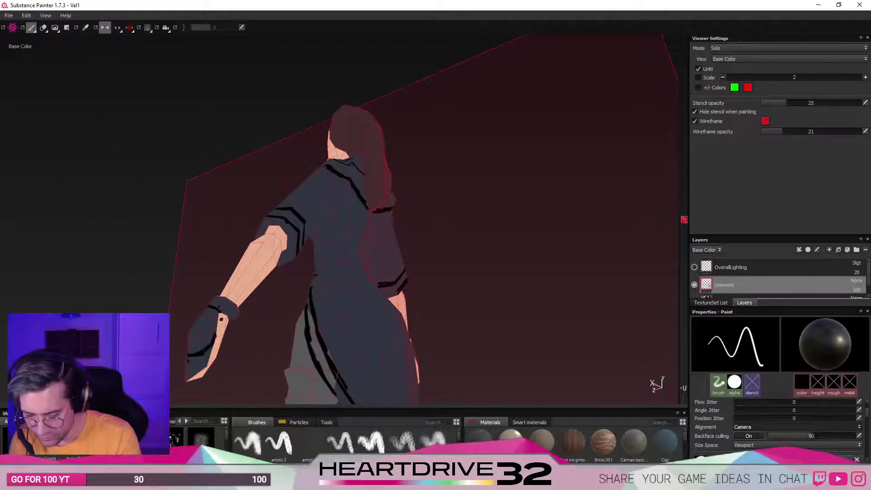
left_click_drag(196, 335, 316, 212, "alt")
left_click_drag(285, 287, 453, 243, "ctrl+alt")
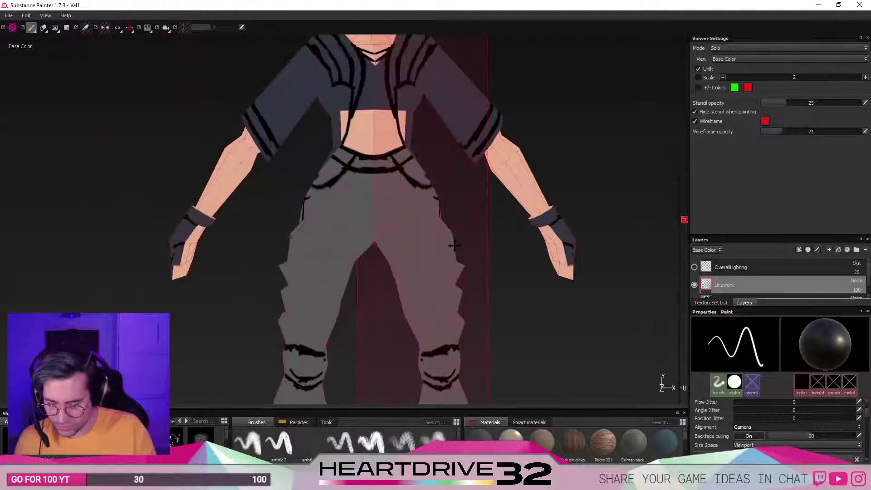
right_click_drag(453, 243, 411, 250, "alt")
left_click_drag(410, 250, 451, 256, "ctrl+alt")
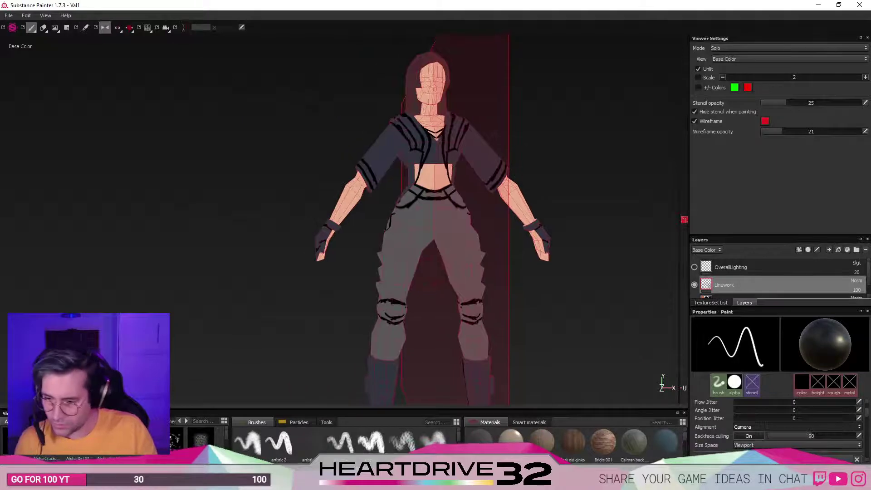
left_click(9, 15)
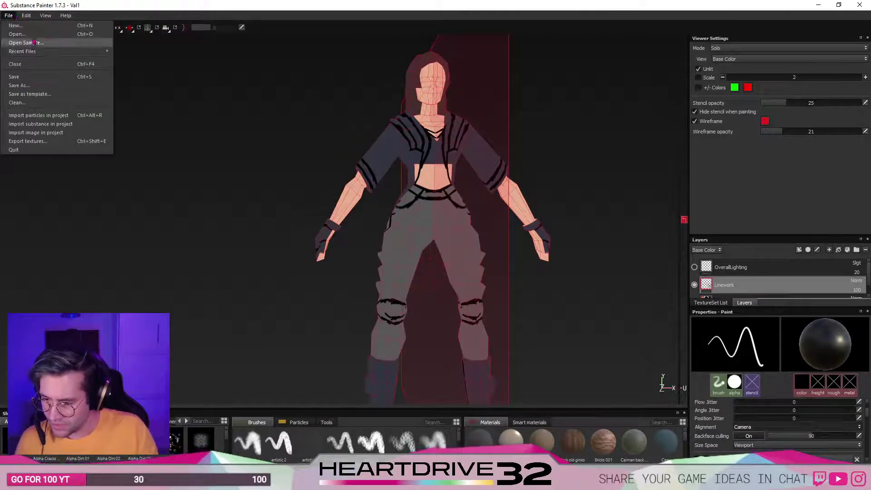
left_click(26, 15)
left_click(163, 8)
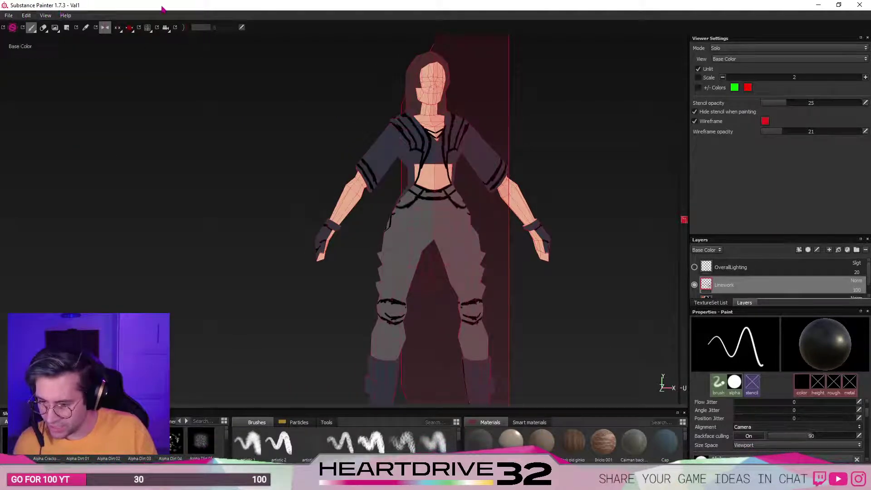
Examine the general preferences, including the preview shader choices, interface language and camera speed options.
left_click(26, 15)
left_click(46, 52)
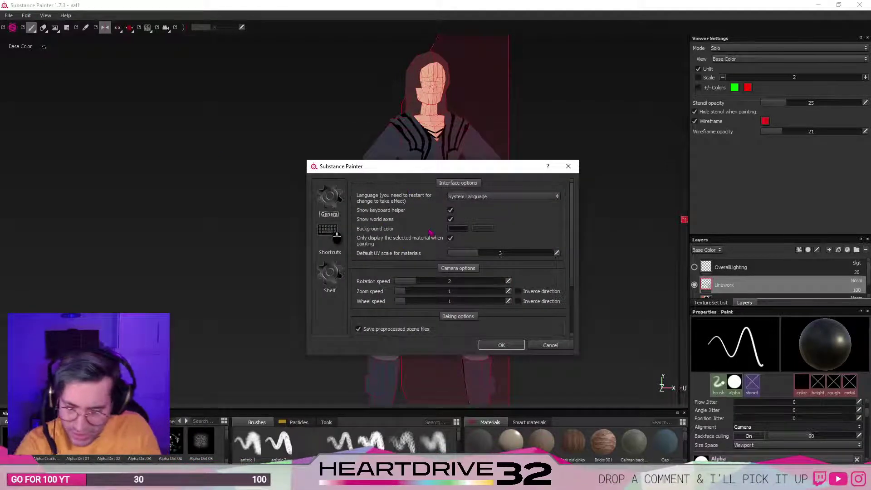
scroll(410, 244, "down", 3)
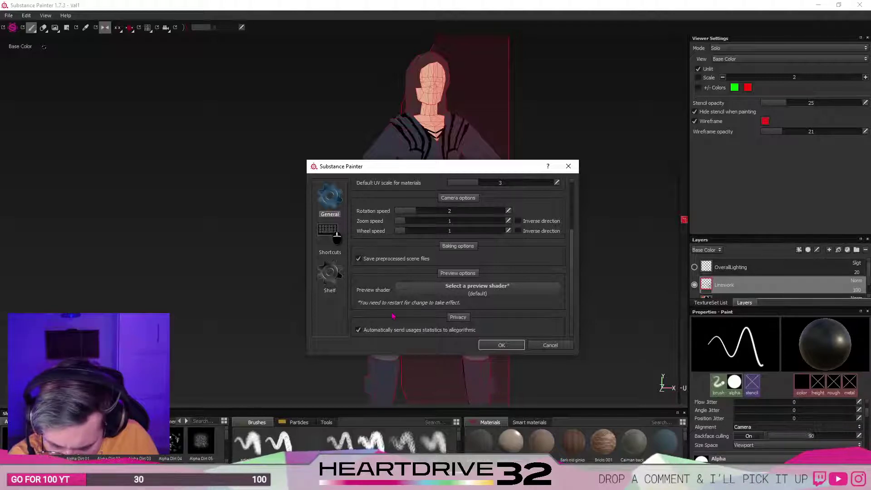
left_click(426, 287)
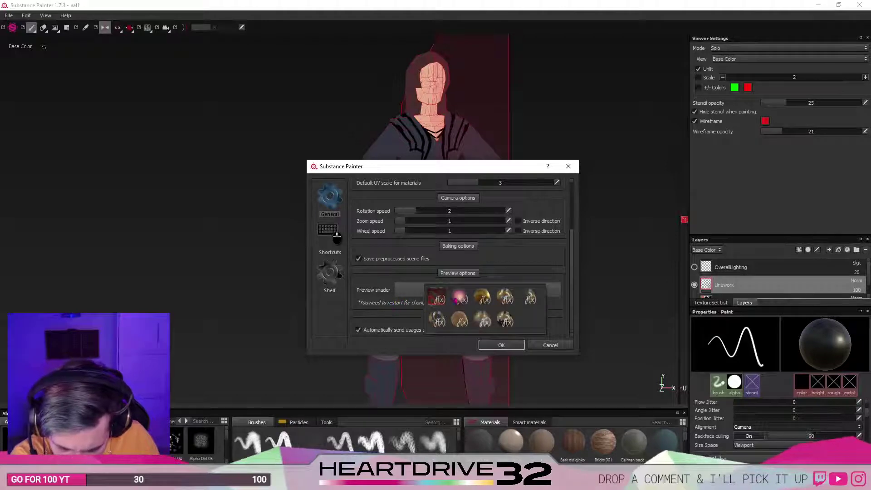
left_click(460, 298)
left_click(447, 290)
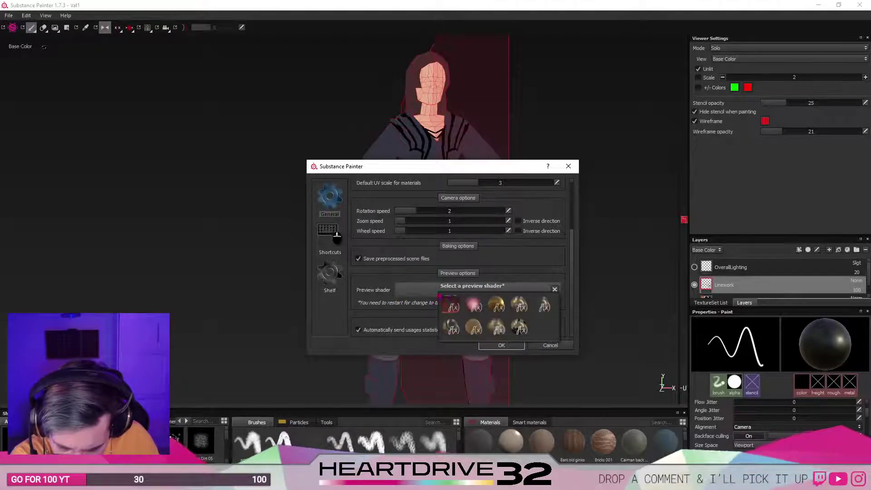
left_click(443, 308)
scroll(376, 309, "up", 3)
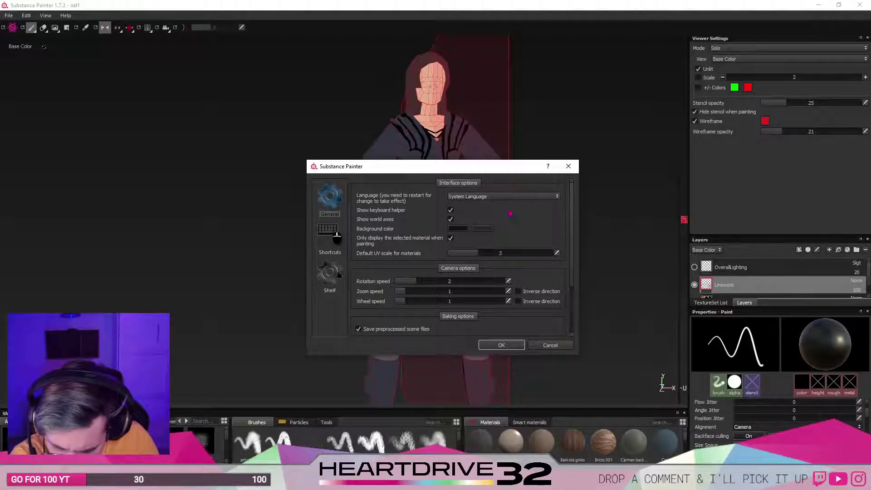
left_click(505, 197)
left_click(506, 196)
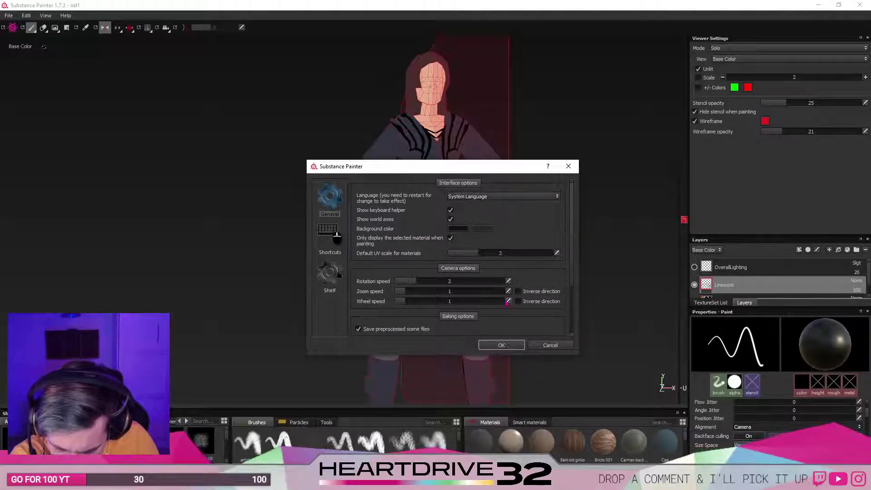
left_click(502, 346)
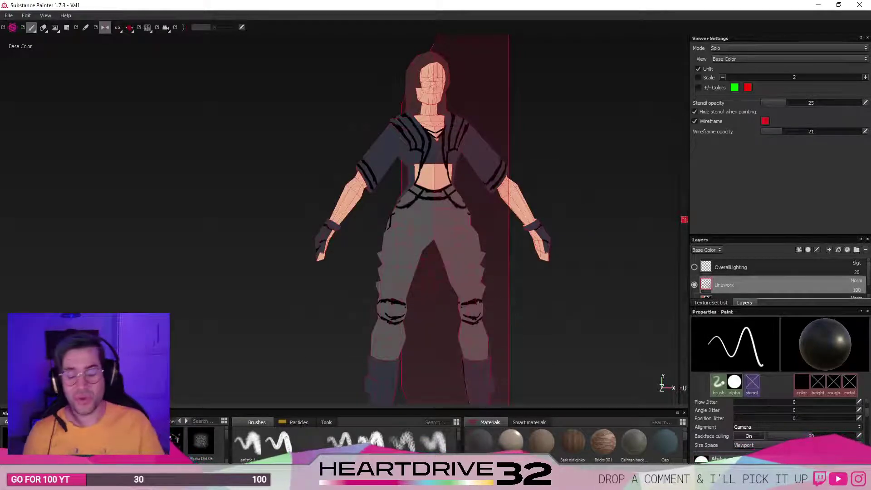
Paint mirrored black lines up the inner thighs from the knee pads and diagonally across the upper thighs of the trousers.
middle_click_drag(476, 273, 515, 222)
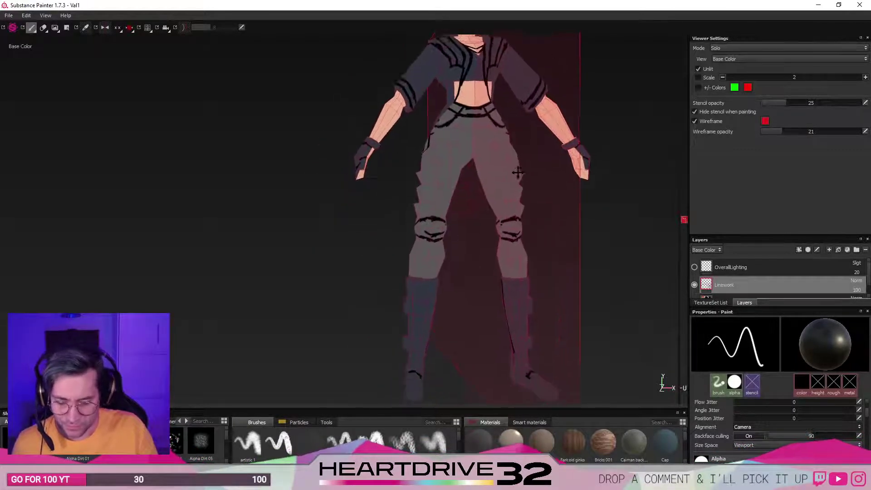
left_click_drag(515, 222, 357, 296, "alt")
middle_click_drag(490, 266, 383, 259, "alt")
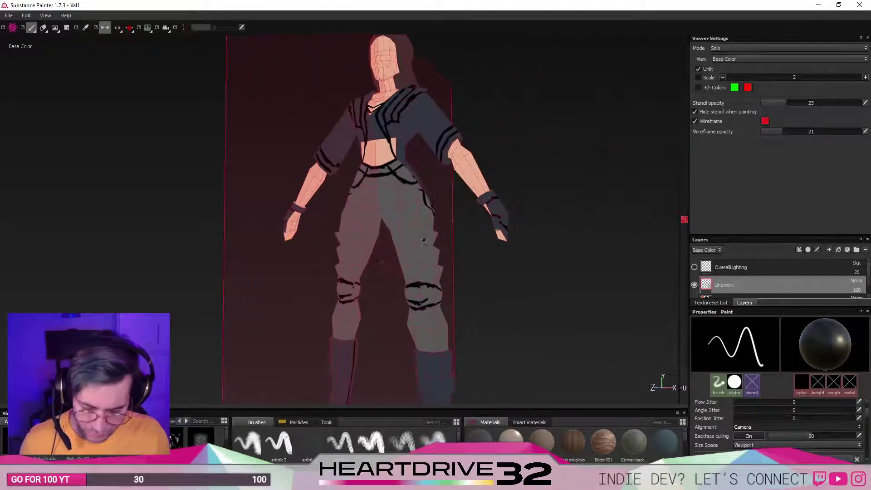
mouse_move(408, 243)
left_mouse_down("alt")
mouse_move(393, 237)
mouse_move(405, 241)
left_mouse_up("alt")
key("l")
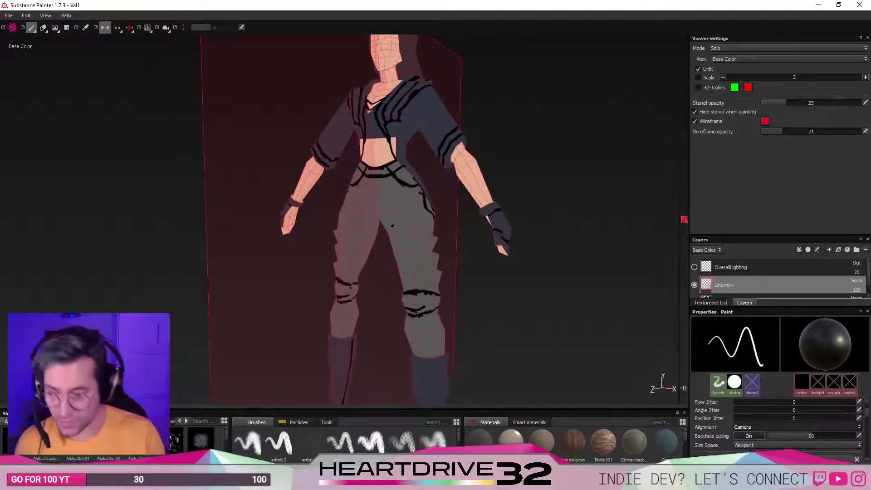
left_click_drag(412, 288, 481, 282, "alt")
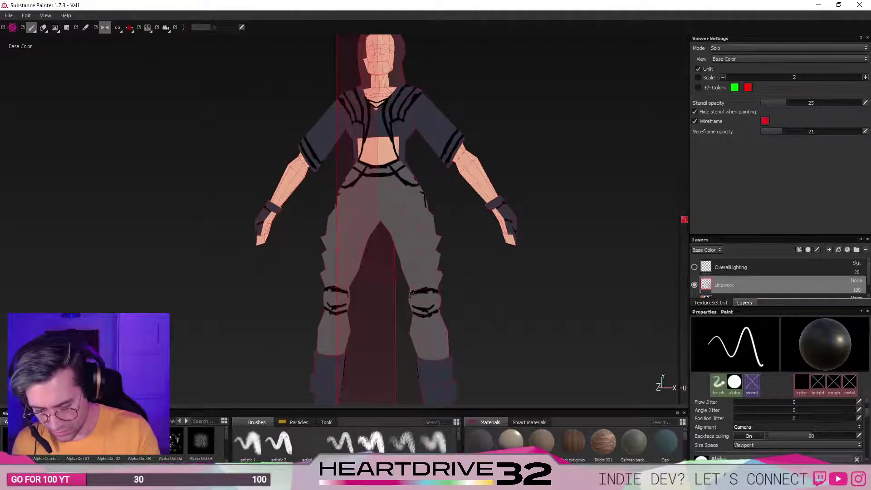
left_click_drag(410, 262, 414, 289)
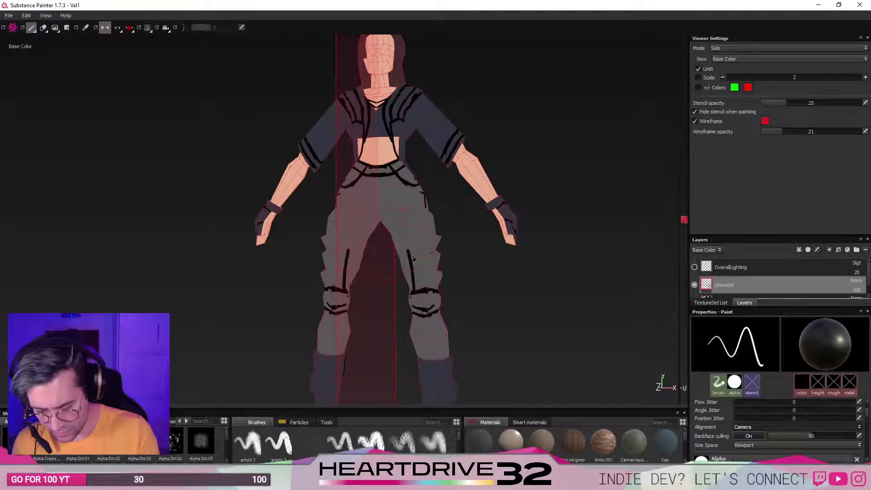
mouse_move(411, 250)
left_mouse_down()
mouse_move(403, 222)
mouse_move(435, 232)
left_mouse_up()
Add black fold lines across the outer thighs between the upper diagonal line and the knee pads.
left_click_drag(496, 314, 460, 342, "alt")
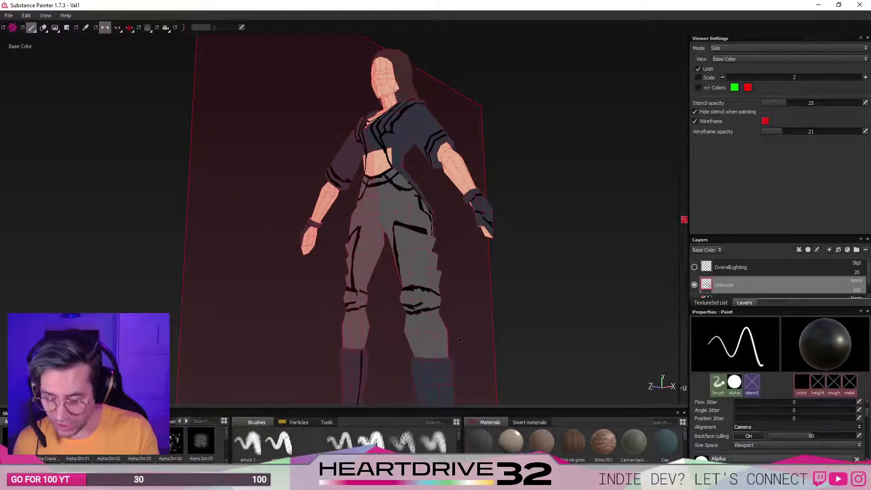
left_click_drag(439, 265, 367, 315, "alt")
key("l")
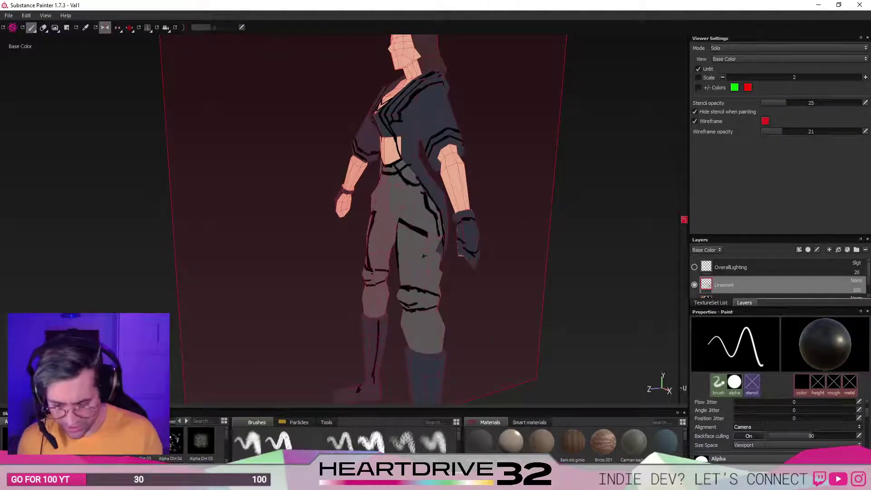
mouse_move(420, 271)
left_mouse_down("alt")
mouse_move(422, 247)
mouse_move(439, 252)
mouse_move(435, 272)
left_mouse_up("alt")
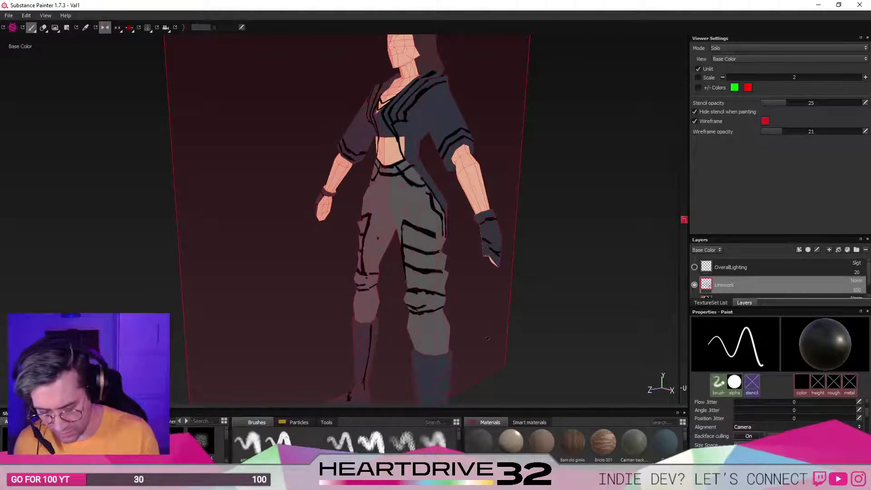
Examine the character's linework from the front, the side and the back, including the legs and the coat.
left_click_drag(488, 339, 394, 287, "alt")
right_click_drag(396, 285, 378, 336, "alt")
middle_click_drag(379, 337, 367, 126, "alt")
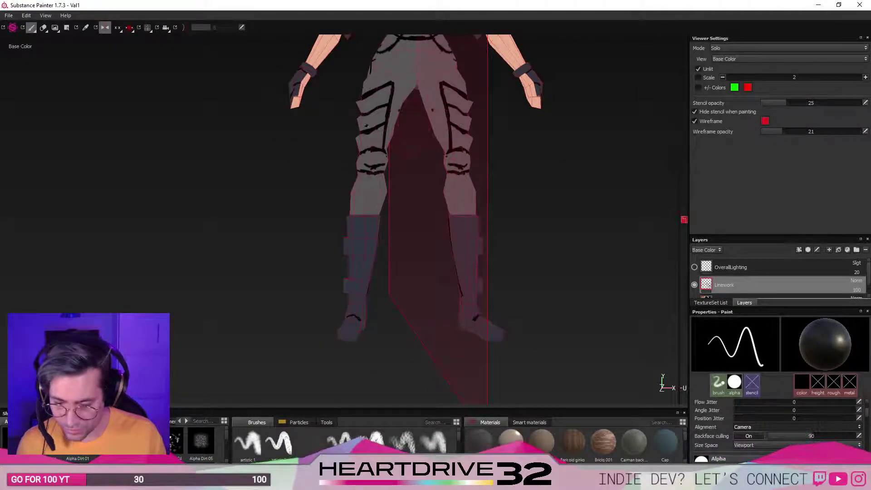
middle_click_drag(417, 113, 396, 258, "alt")
middle_click_drag(356, 210, 365, 286, "alt")
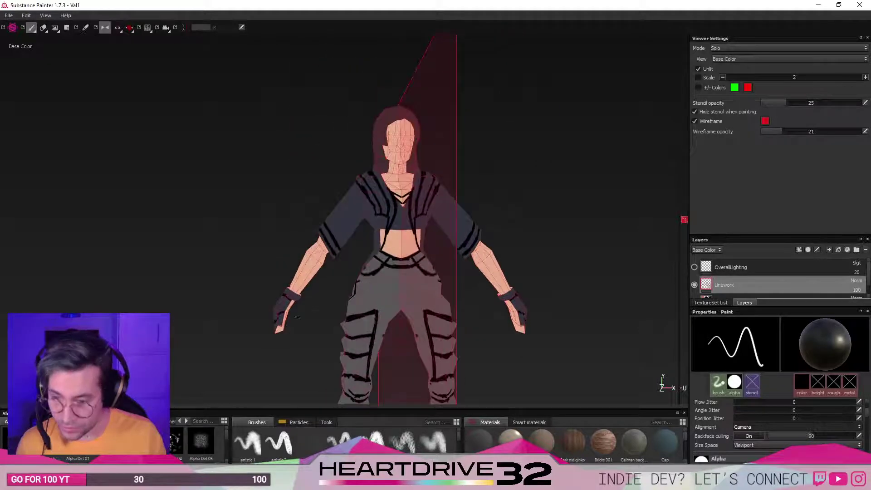
left_click_drag(322, 352, 412, 356, "alt+shift")
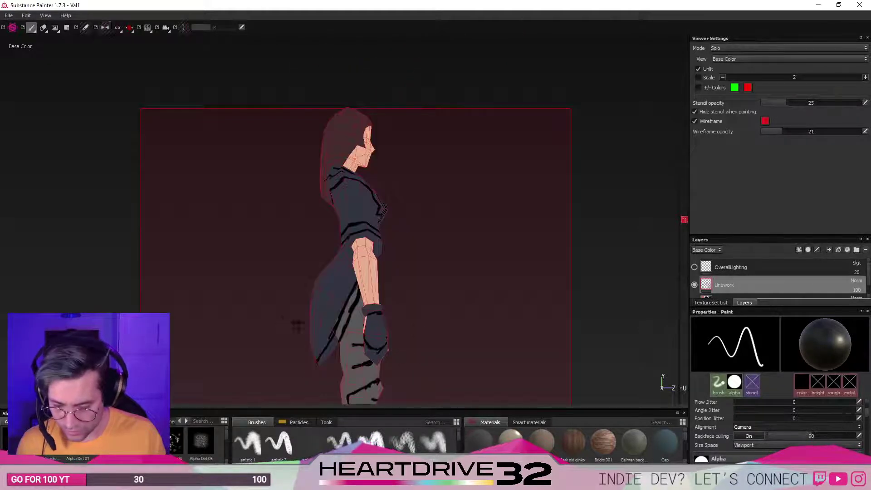
left_click_drag(296, 325, 379, 258, "alt+shift")
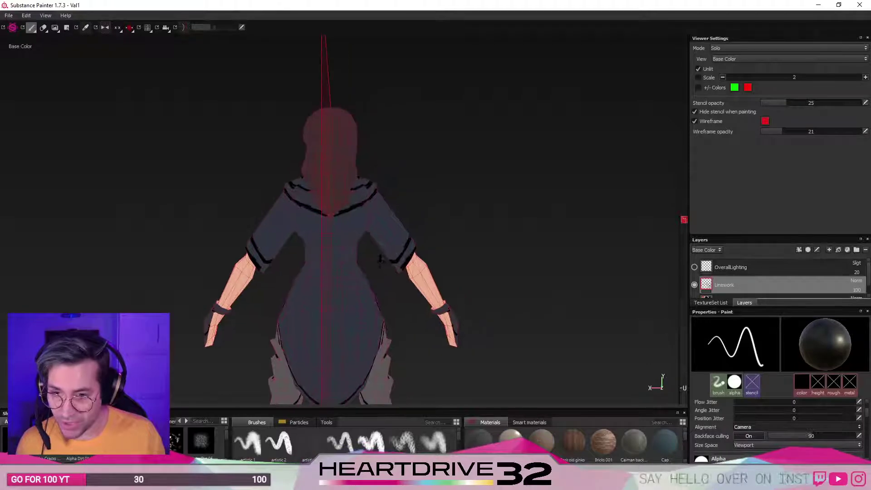
scroll(379, 261, "up", 5)
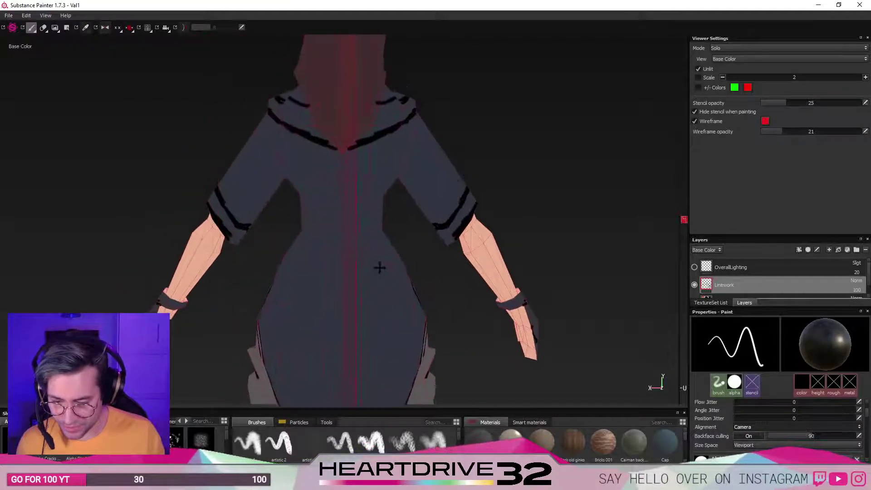
left_click_drag(379, 268, 350, 238, "alt")
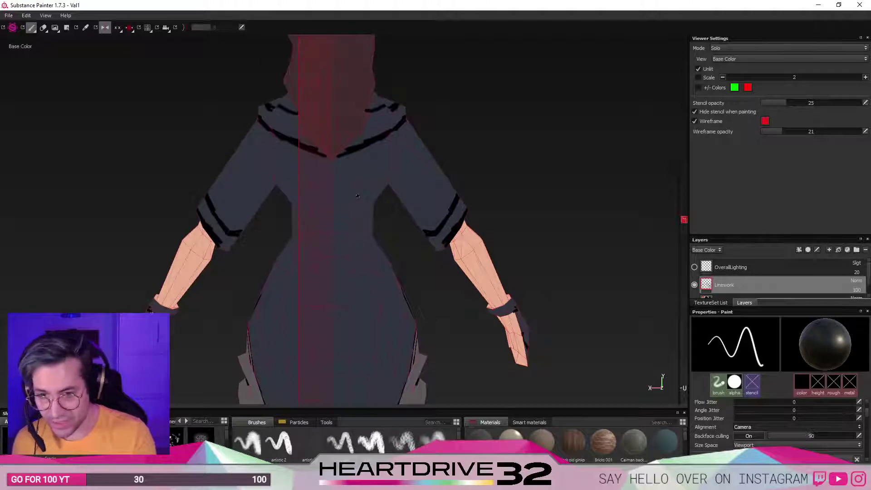
left_click_drag(346, 179, 356, 195)
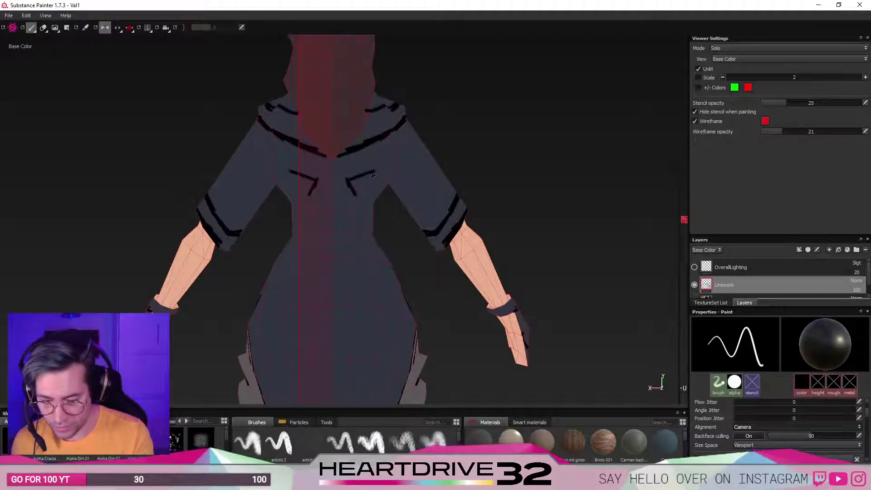
key("ctrl")
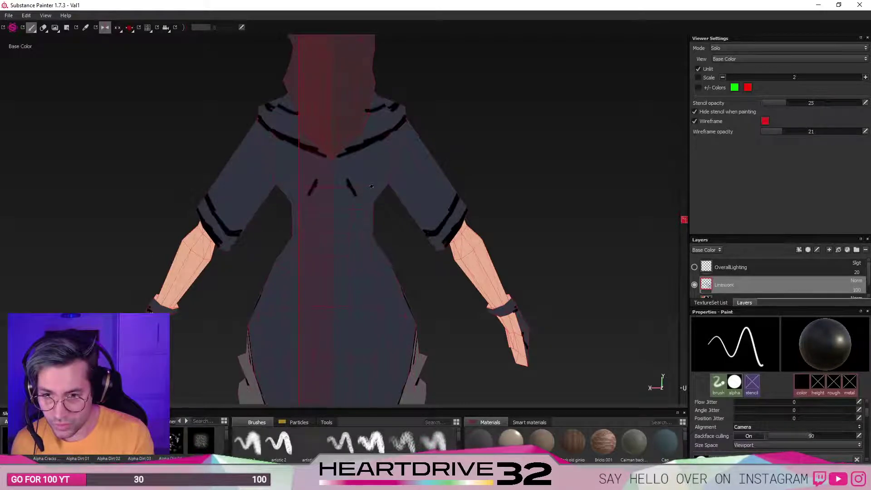
key("ctrl+z")
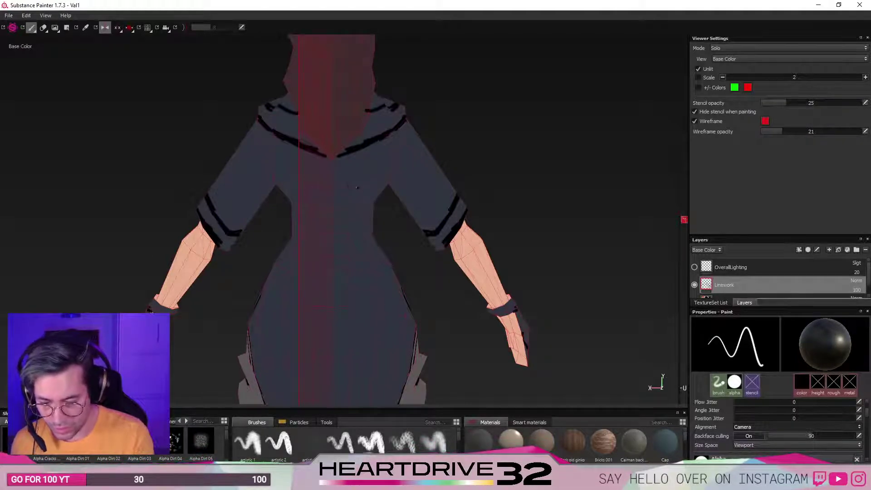
Paint mirrored black triangle outlines on the upper back of the coat and turn symmetry off.
left_click_drag(353, 176, 361, 196)
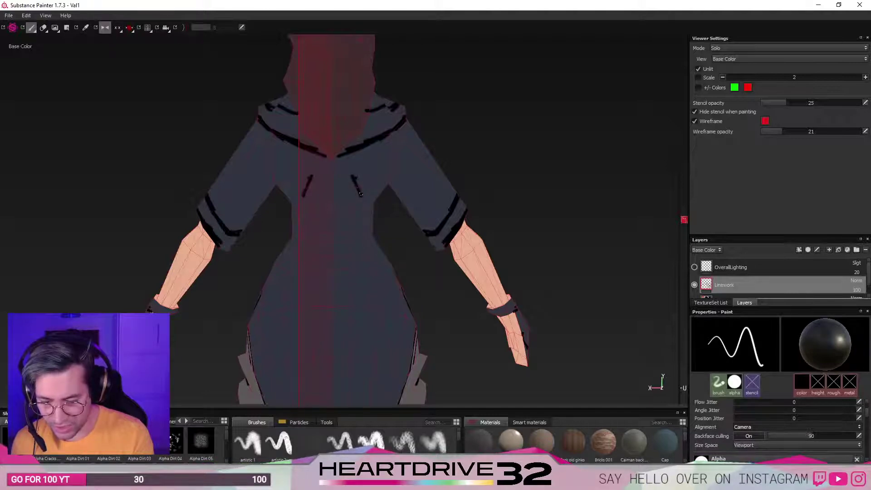
left_click_drag(361, 194, 373, 175)
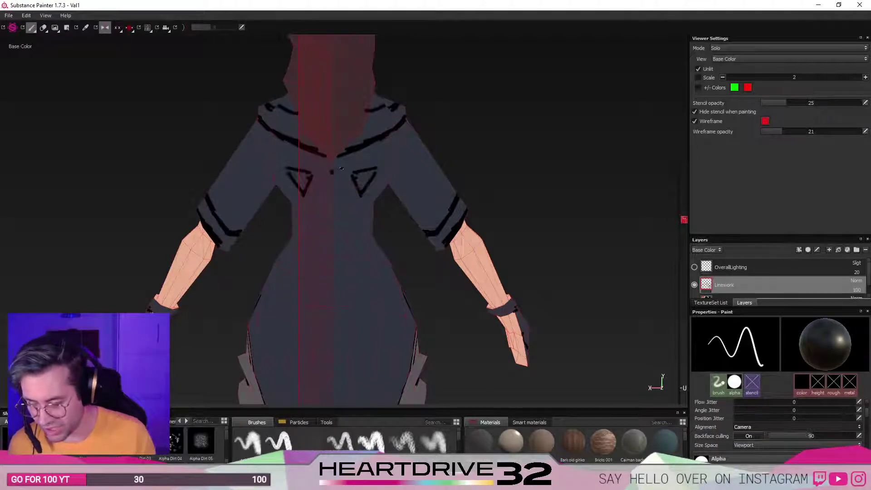
left_click(105, 28)
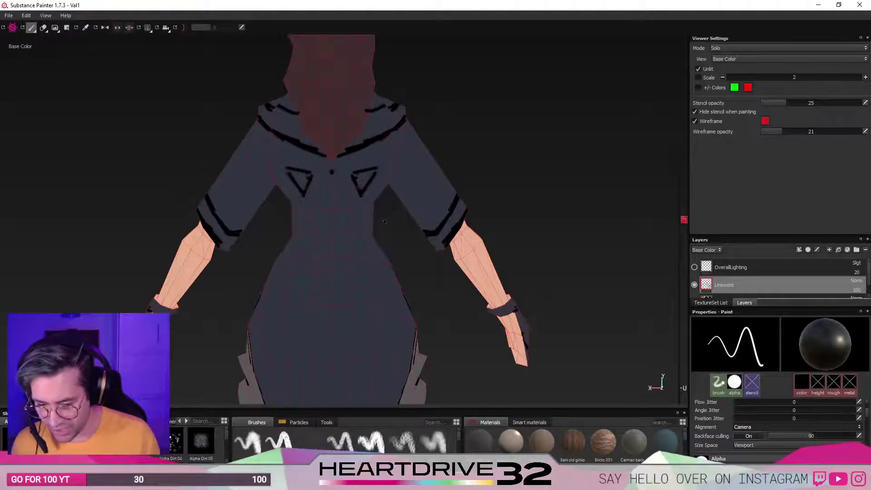
Undo the black triangle outlines on the coat's upper back and paint a short horizontal black line below the collar point.
left_click_drag(319, 172, 346, 173)
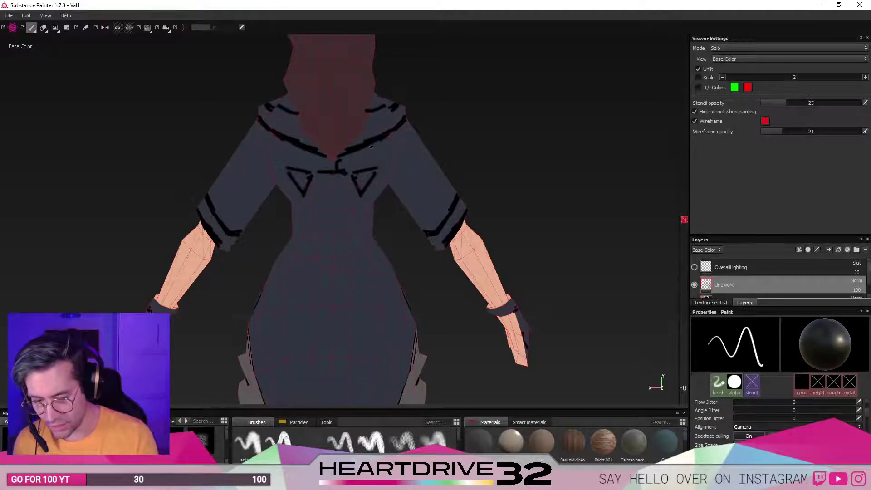
key("ctrl+z")
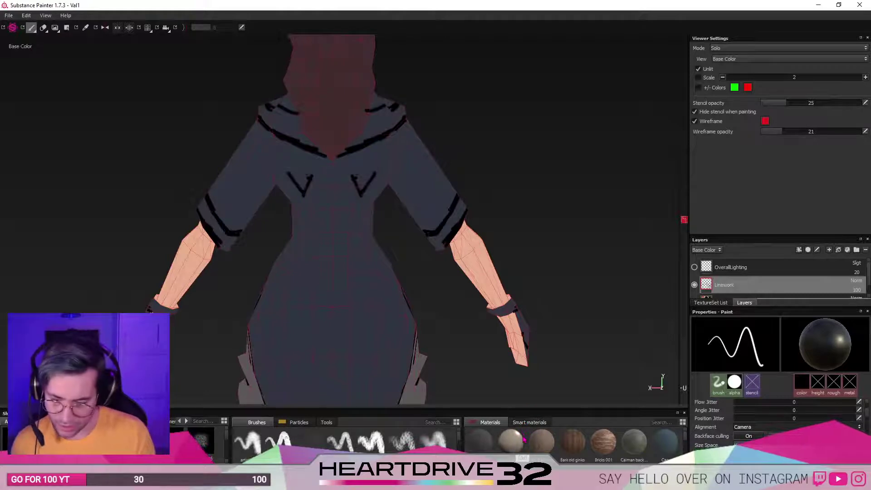
key("ctrl+z")
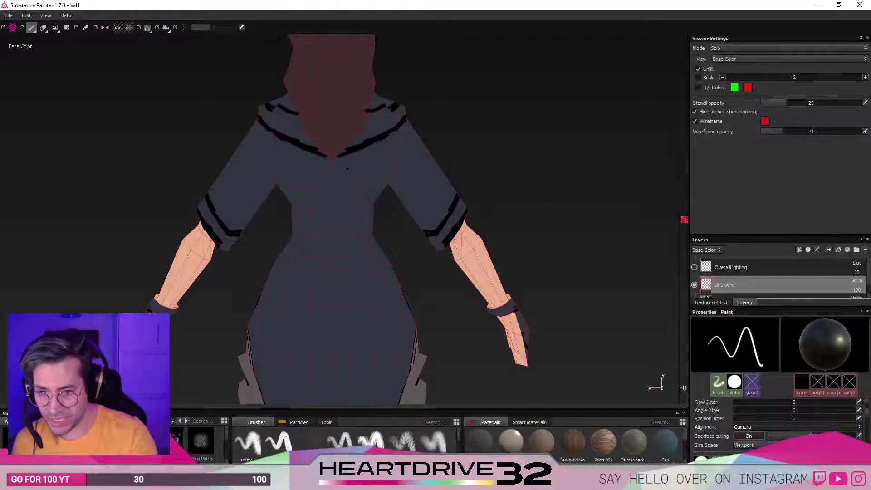
left_click_drag(311, 184, 352, 186)
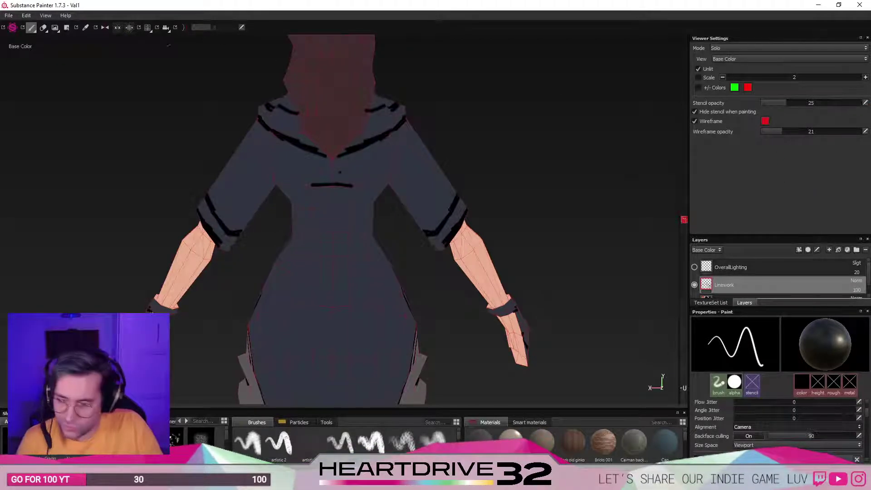
Display the Post Effects settings.
left_click(48, 16)
mouse_move(52, 25)
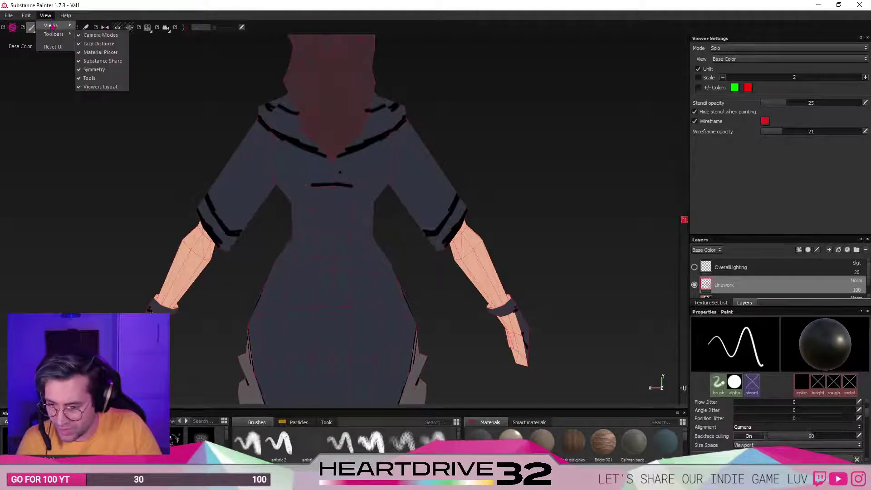
mouse_move(27, 15)
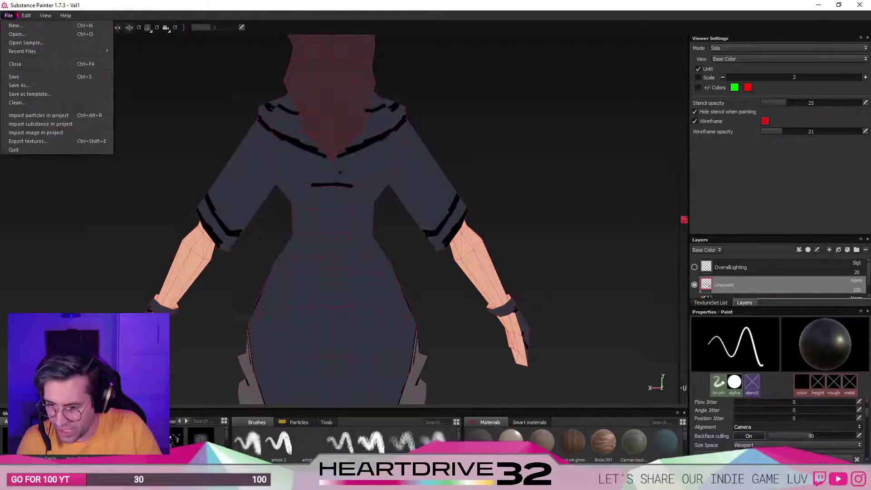
left_click(47, 16)
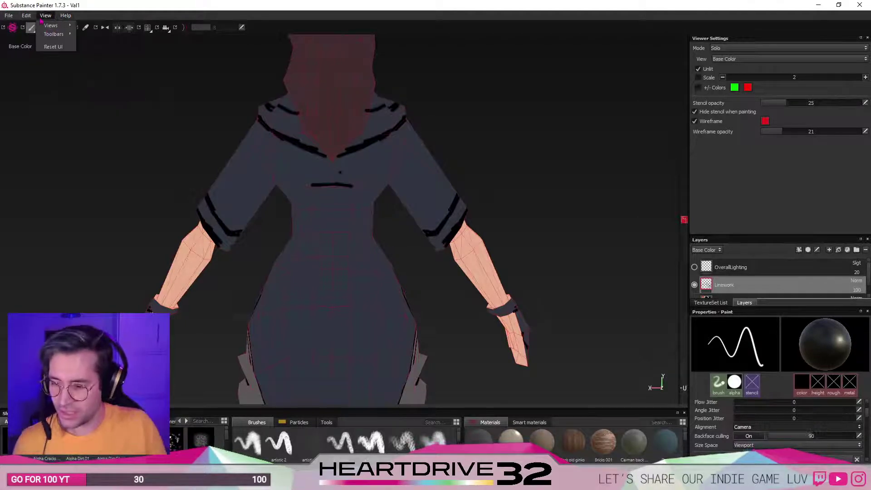
left_click(28, 15)
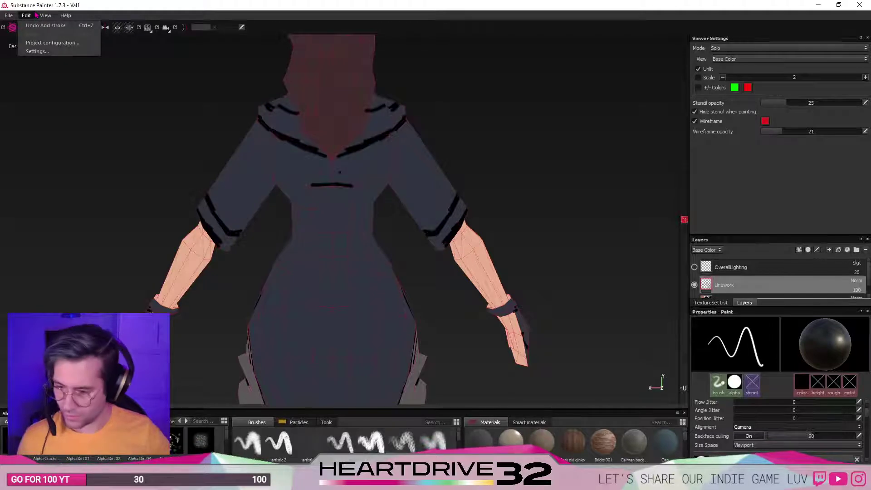
mouse_move(45, 15)
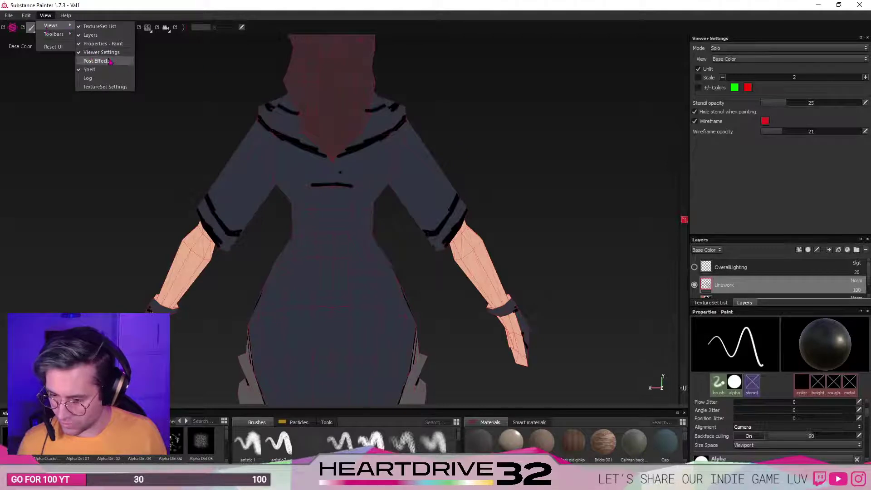
left_click(102, 61)
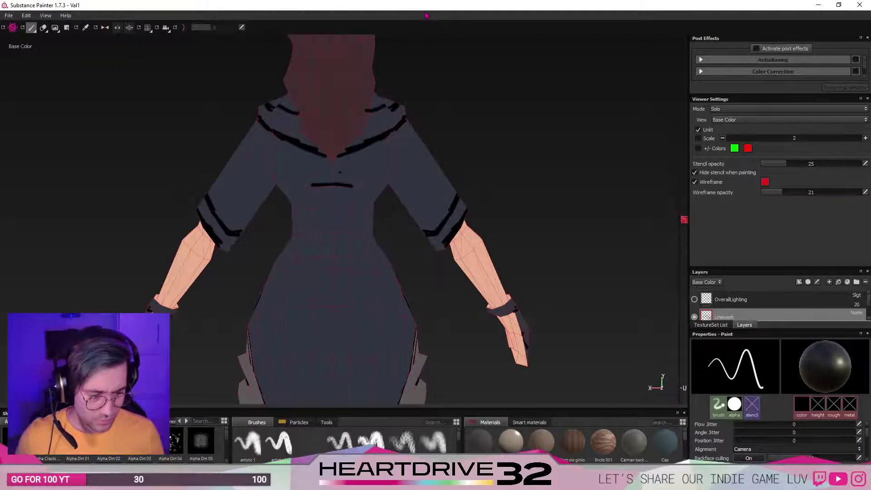
Display the TextureSet Settings and set the texture size to 512.
left_click(45, 15)
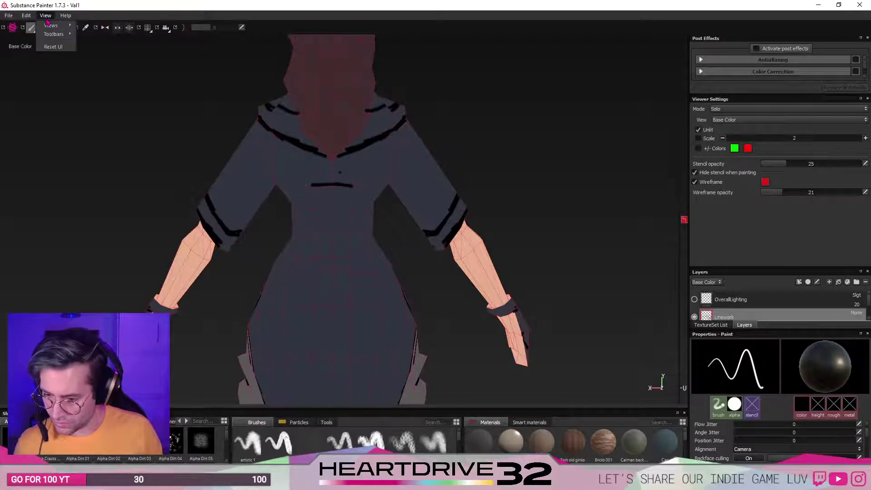
mouse_move(51, 25)
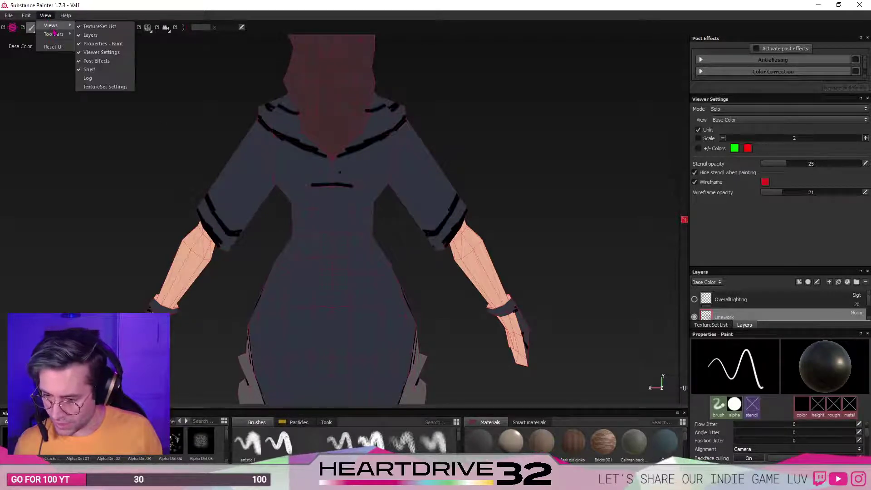
left_click(105, 86)
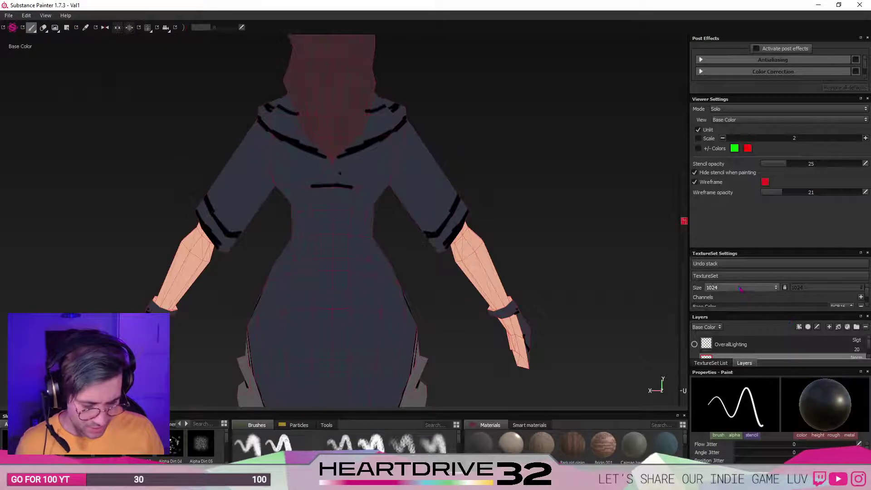
left_click(739, 288)
left_click(738, 306)
scroll(771, 299, "down", 3)
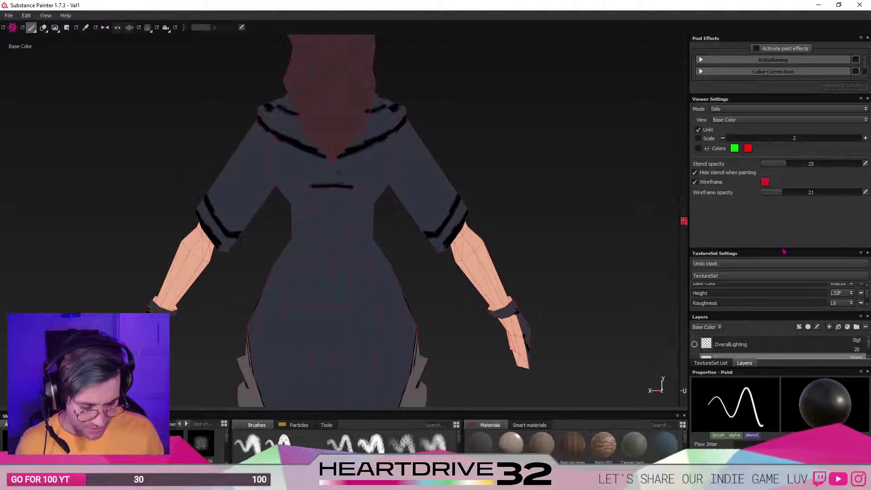
Close the Viewer Settings and Post Effects, and remove the Metallic and Height channels from the texture set.
left_click(867, 98)
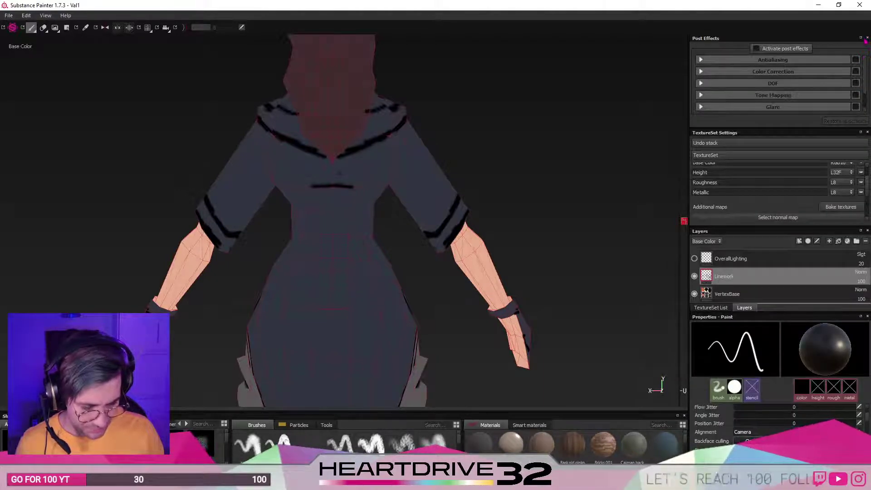
left_click(867, 38)
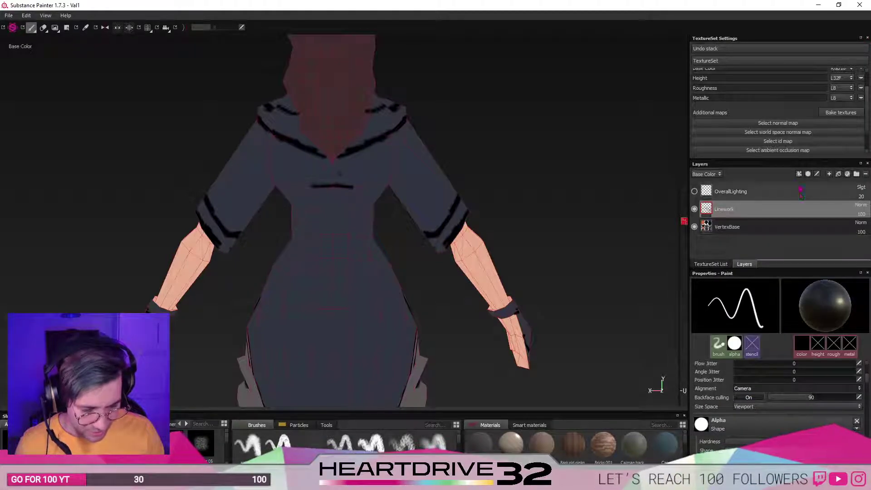
scroll(836, 121, "up", 3)
left_click(861, 122)
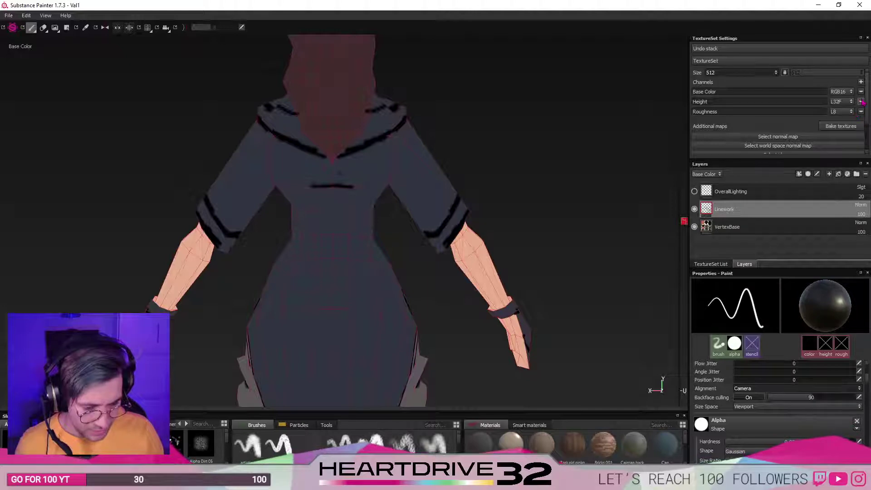
left_click(861, 102)
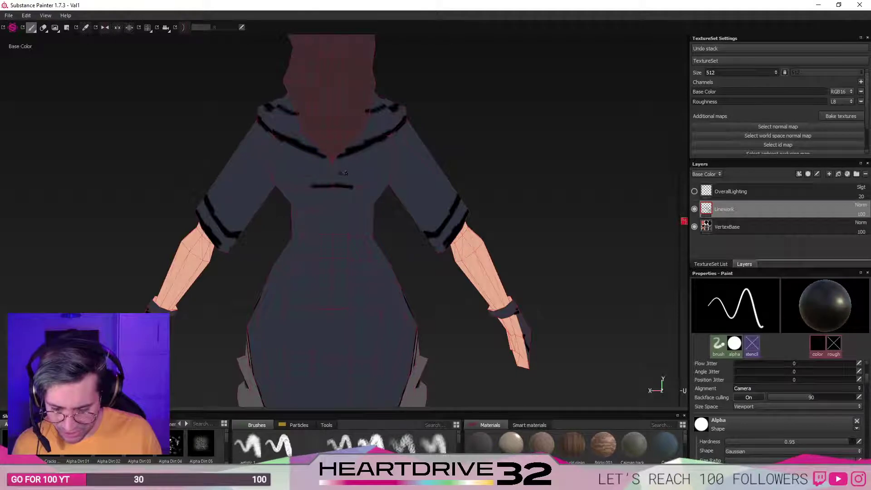
Try a short black stroke just above the horizontal line on the coat's upper back.
key("ctrl+z")
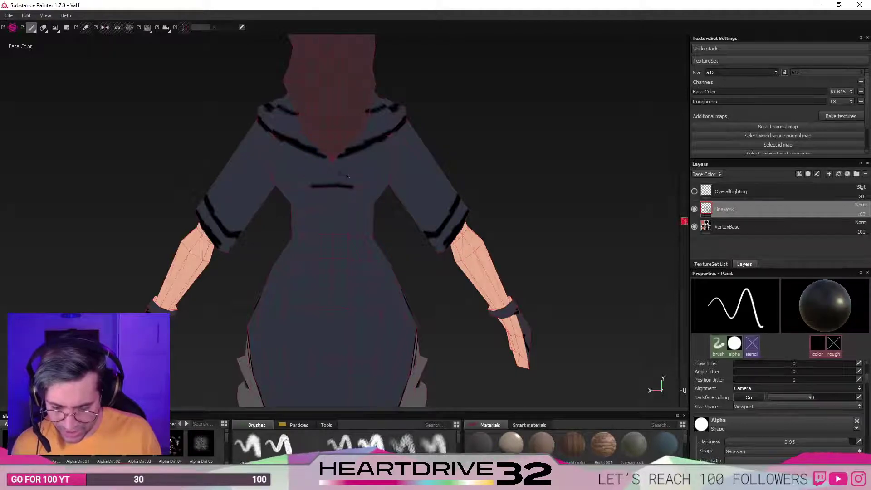
left_click_drag(343, 173, 332, 182)
key("ctrl+z")
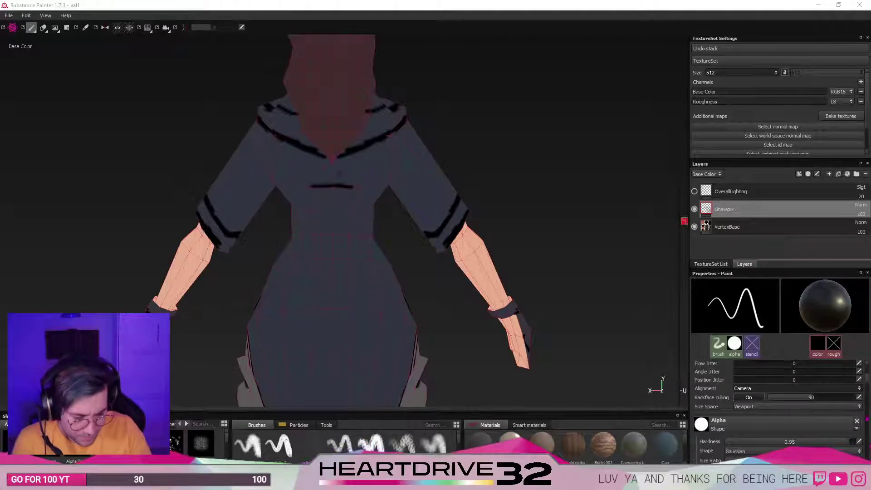
scroll(802, 404, "up", 2)
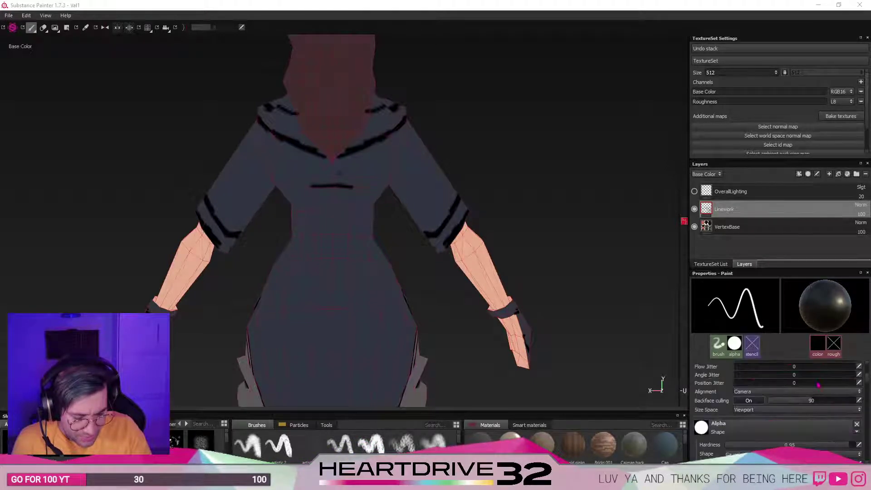
scroll(819, 385, "up", 5)
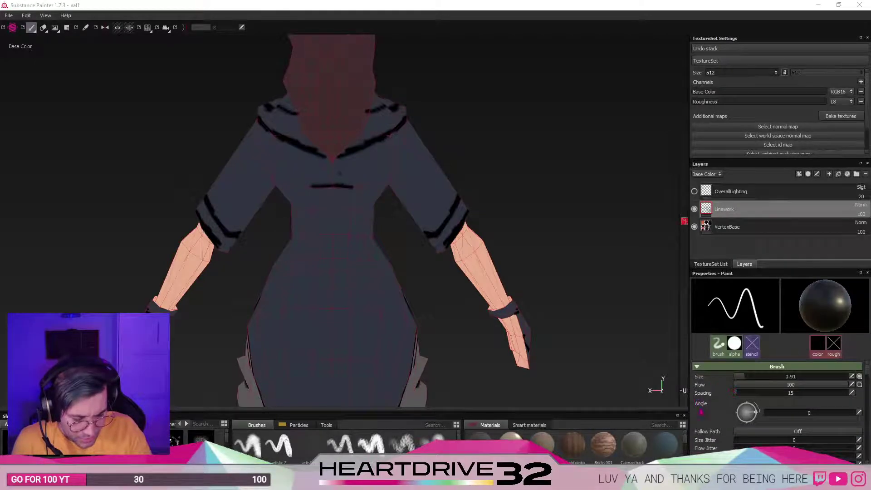
scroll(701, 412, "down", 5)
scroll(721, 424, "down", 3)
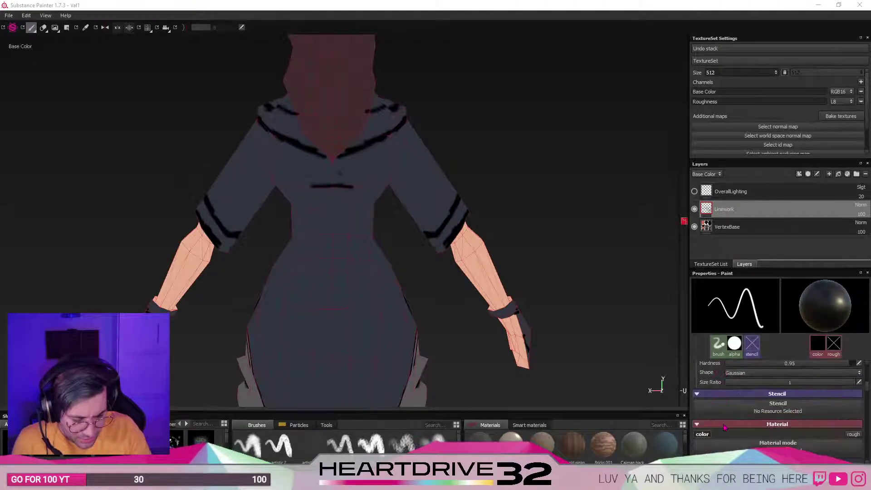
scroll(725, 430, "up", 8)
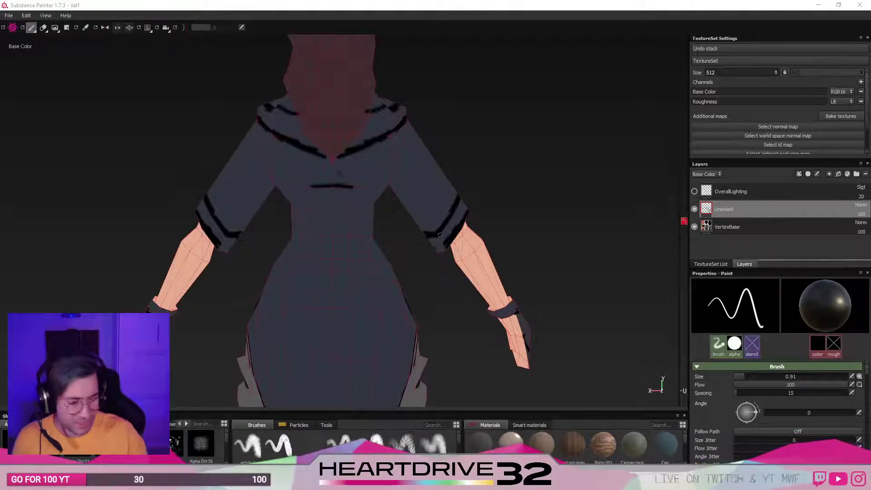
Try large freehand black curves and a long vertical stroke down the back of the coat.
left_click_drag(353, 222, 341, 274)
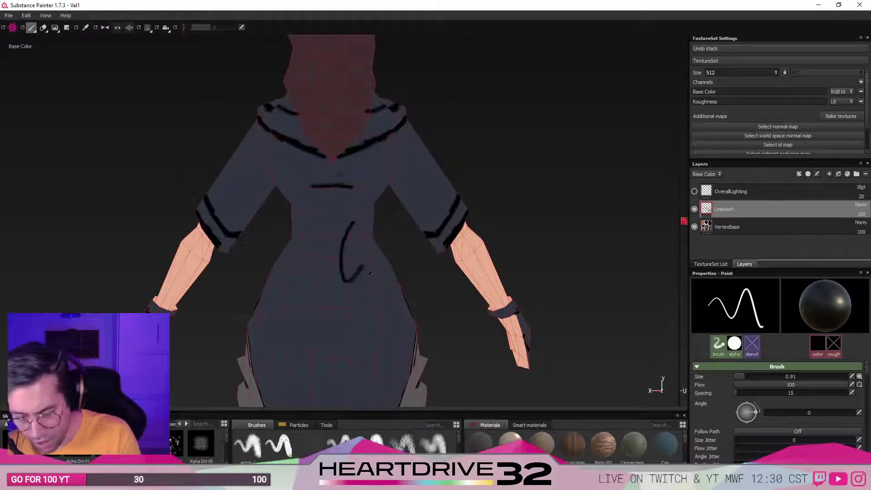
key("ctrl+z")
left_click_drag(352, 211, 323, 325)
left_click_drag(345, 161, 334, 277)
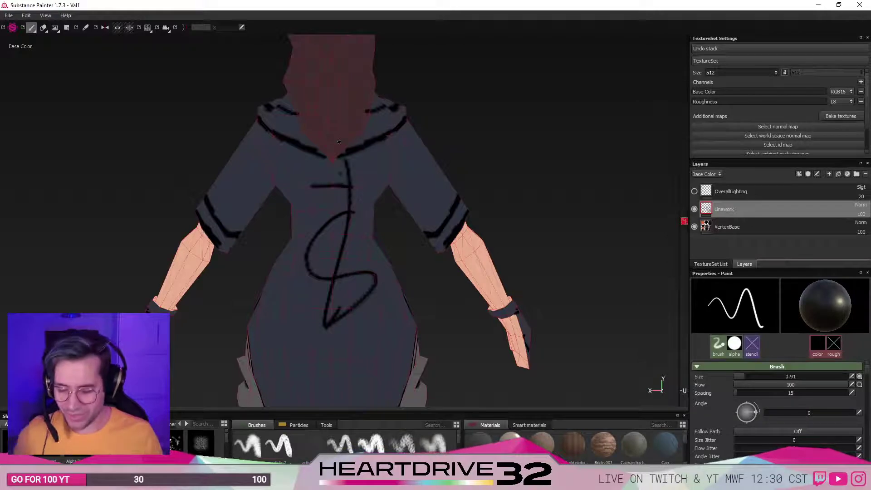
key("ctrl+z")
key("ctrl+z")
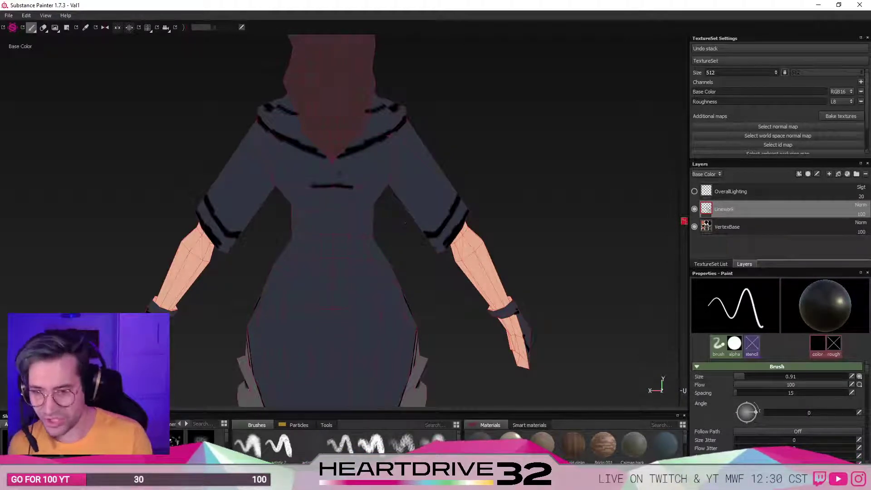
Scribble test strokes over the back of the coat, and undo them together with the removal of the Height channel.
mouse_move(337, 183)
left_mouse_down()
mouse_move(351, 168)
mouse_move(371, 236)
mouse_move(280, 331)
mouse_move(293, 230)
mouse_move(321, 249)
mouse_move(303, 204)
mouse_move(362, 272)
left_mouse_up()
key("ctrl+z")
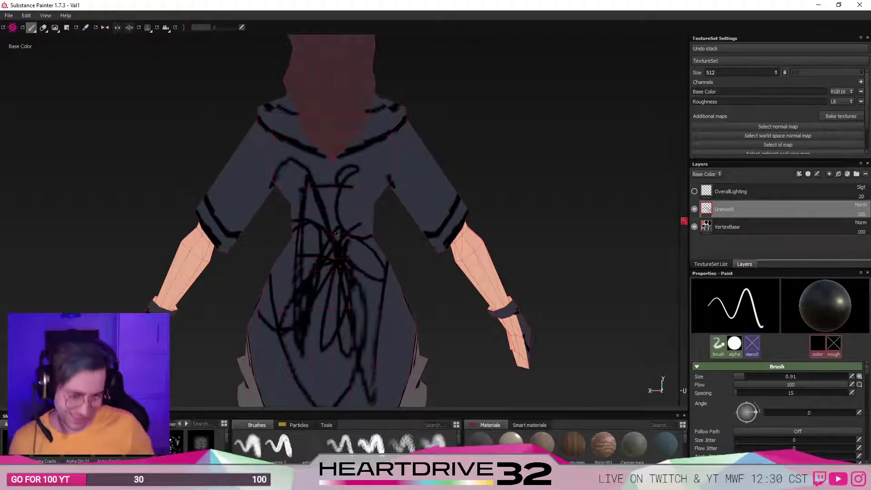
key("ctrl+z")
key("ctrl+z")
key("ctrl+z")
key("ctrl+z")
key("ctrl+z")
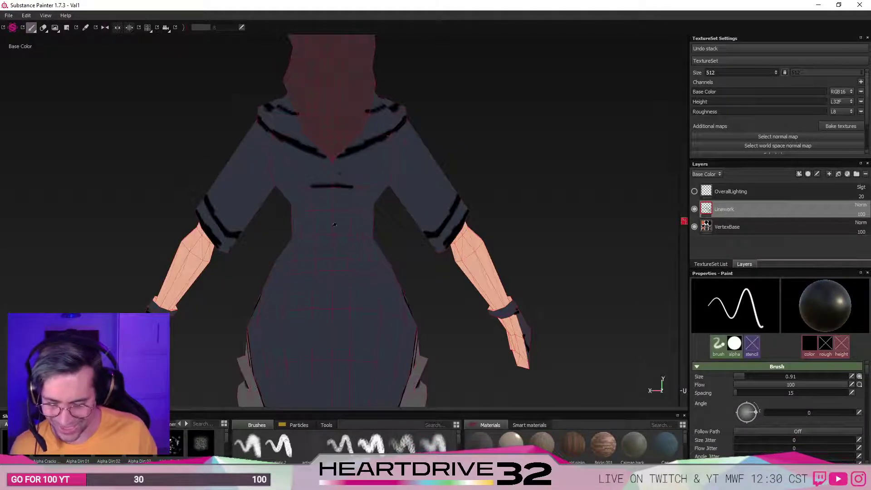
Test a small curl above the horizontal line on the coat's back, undo it and set the texture size to 2048.
left_click_drag(345, 185, 342, 172)
key("ctrl+z")
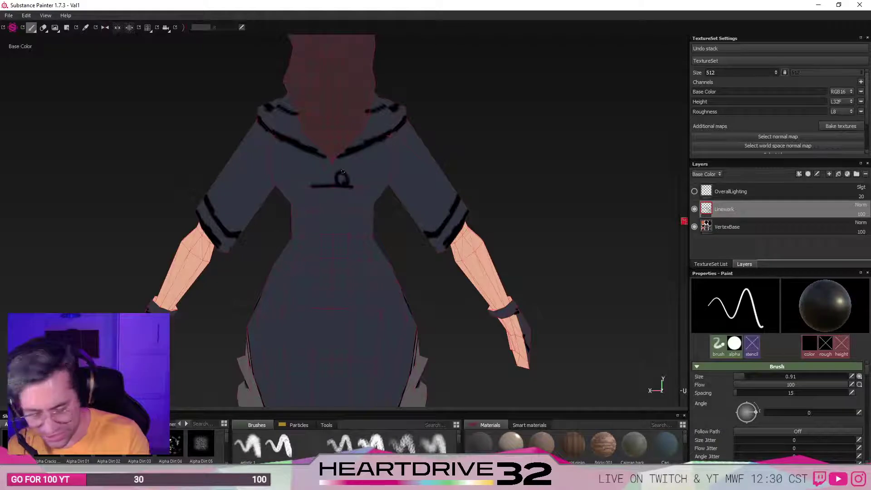
left_click(744, 73)
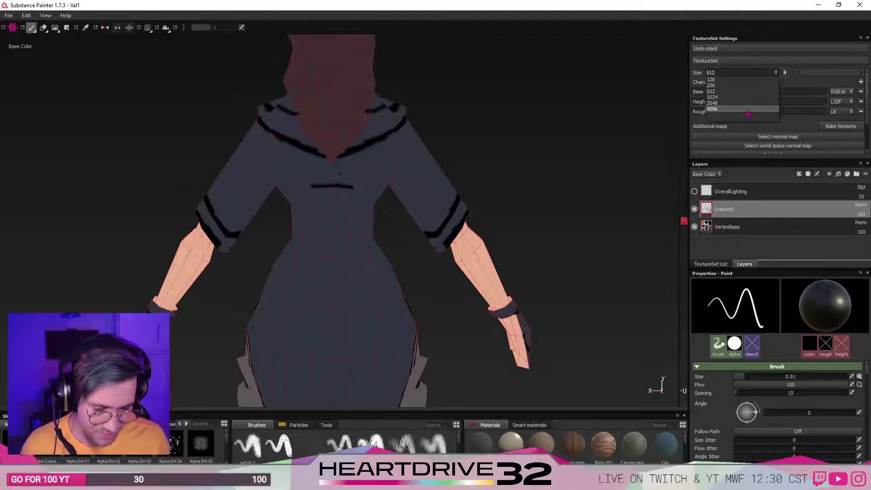
left_click(744, 104)
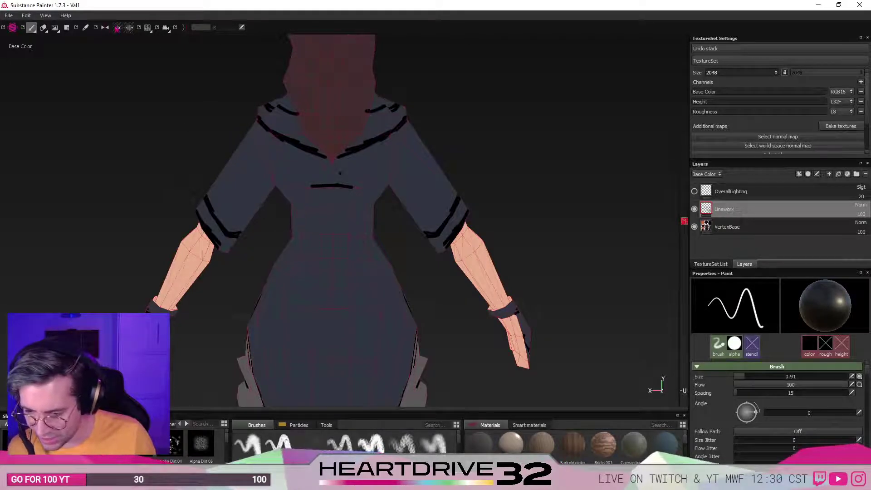
Turn symmetry on and paint mirrored black curls above the short line on the coat's upper back and small filled triangles beside it.
left_click(105, 27)
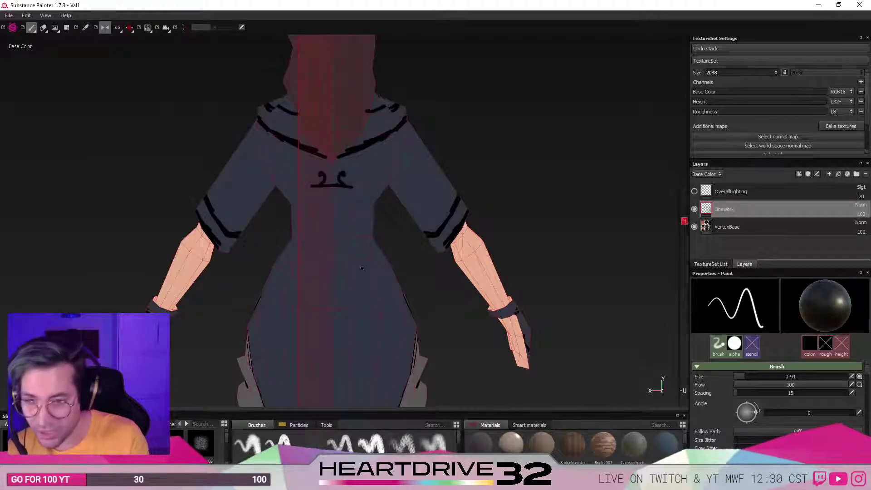
left_click_drag(339, 179, 347, 185)
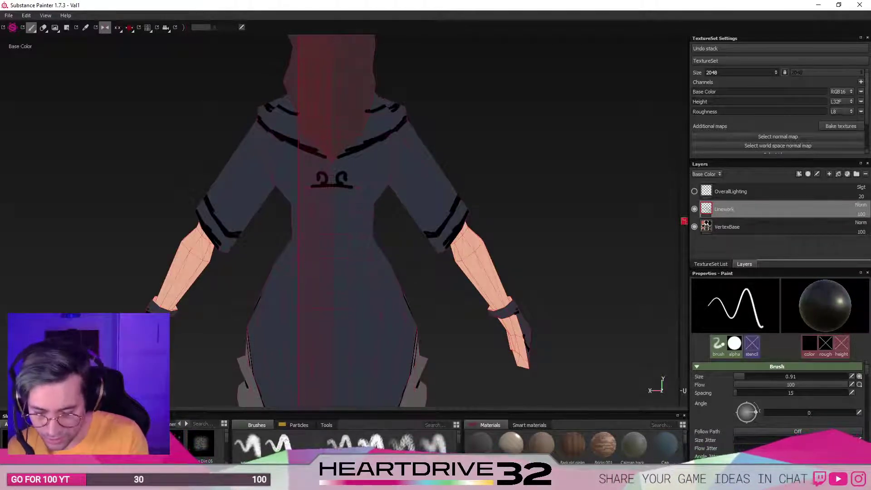
left_click_drag(357, 186, 362, 194)
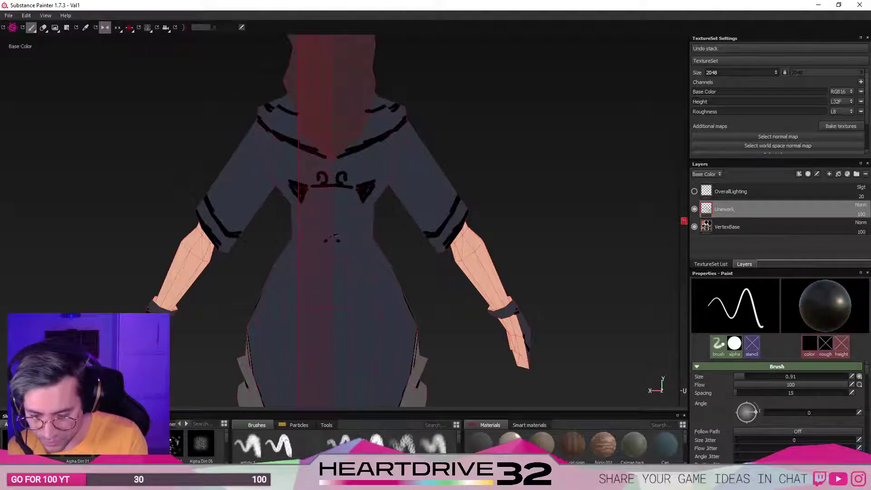
Replace the marks below the curls with a mirrored black face emblem, a filled triangle under its chin and strokes radiating from both sides.
key("ctrl+z")
left_click_drag(338, 234, 332, 234)
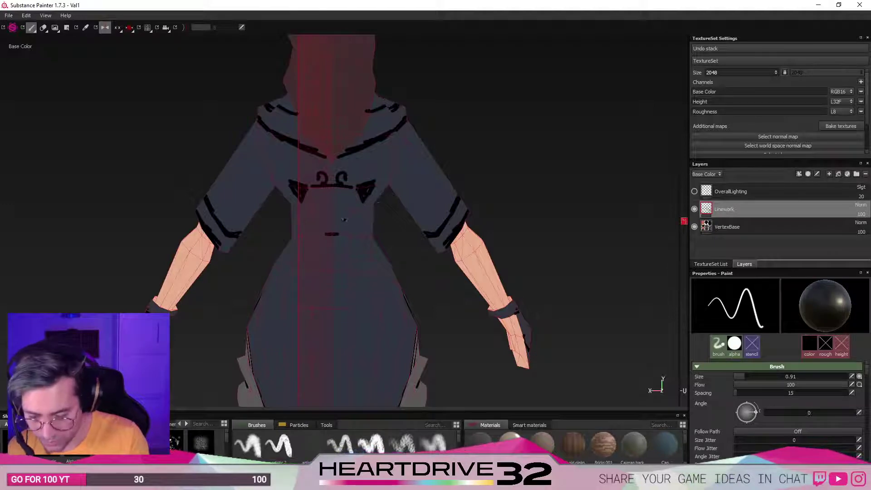
mouse_move(323, 219)
left_mouse_down()
mouse_move(323, 234)
mouse_move(348, 213)
left_mouse_up()
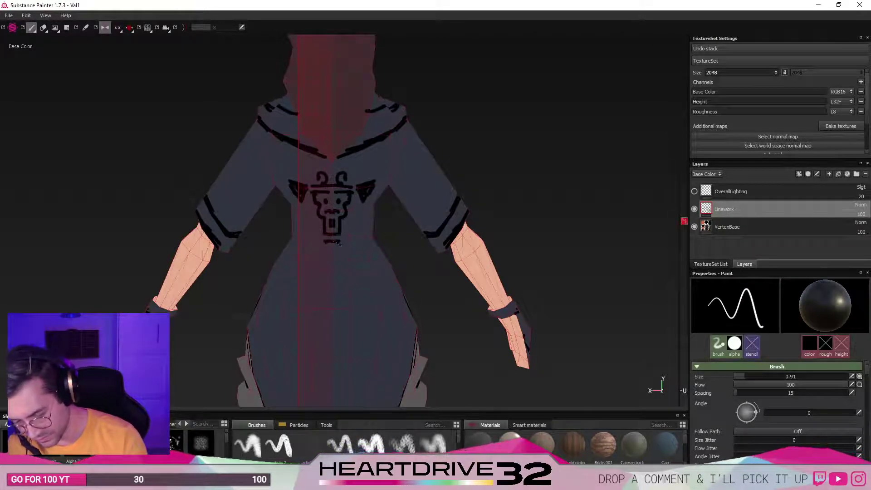
left_click_drag(328, 245, 330, 245)
key("l")
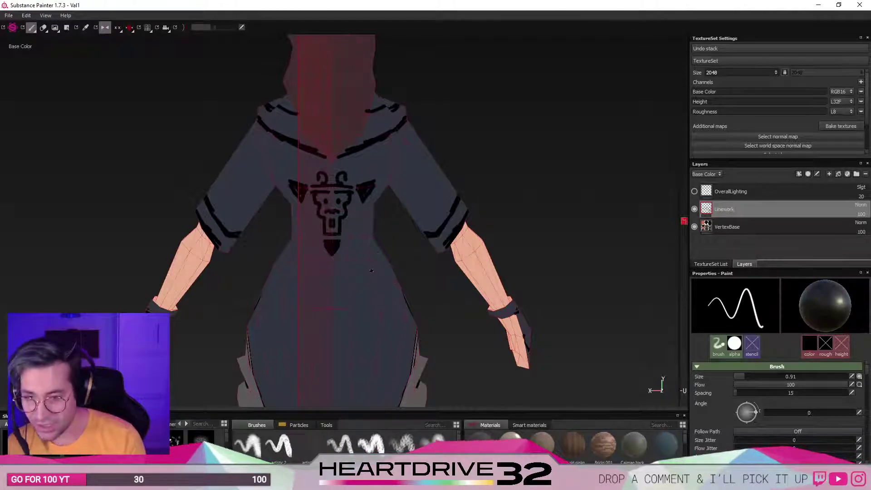
mouse_move(347, 215)
left_mouse_down()
mouse_move(361, 212)
mouse_move(358, 237)
left_mouse_up()
key("l")
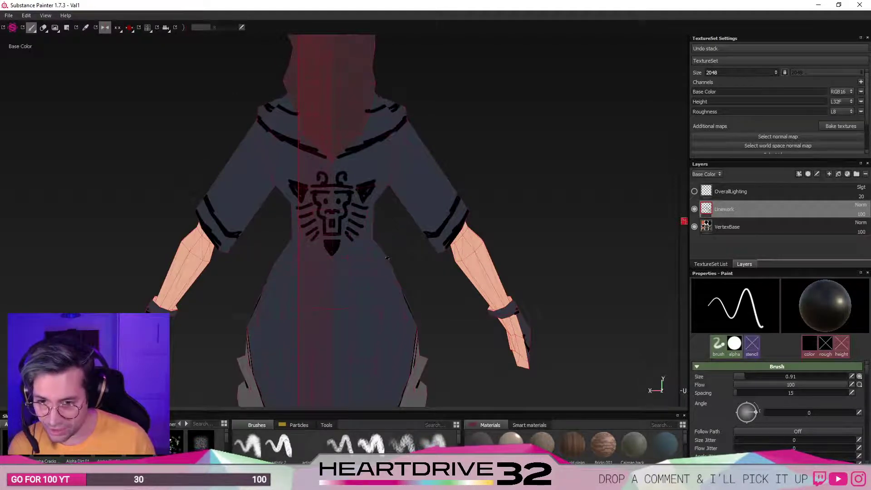
Paint a mirrored pair of black lines along the lower hem of the cropped top on the character's front.
middle_click_drag(392, 245, 391, 128, "alt")
scroll(470, 233, "down", 1)
scroll(467, 240, "up", 3)
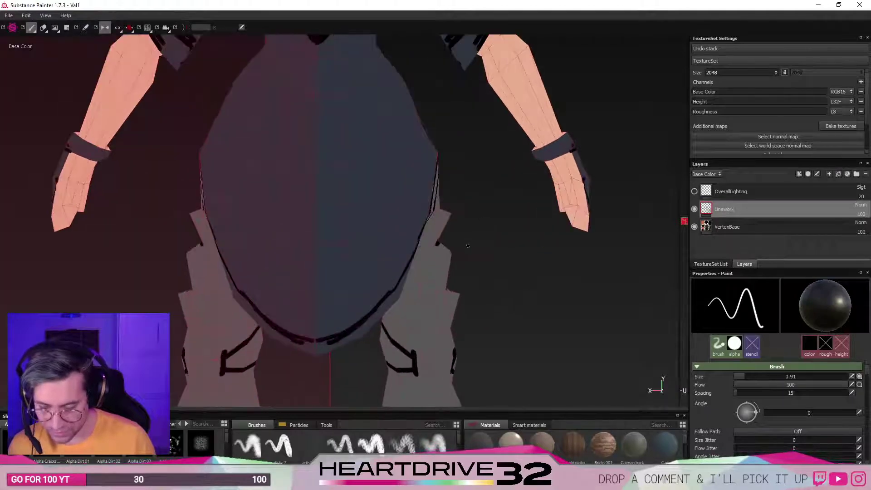
scroll(463, 250, "down", 3)
scroll(461, 252, "down", 2)
left_click_drag(359, 260, 483, 298, "alt")
scroll(483, 298, "up", 4)
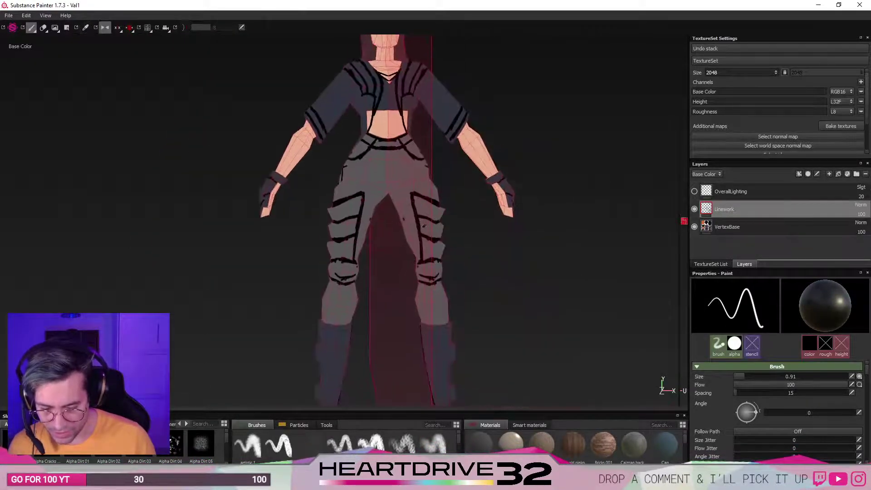
scroll(456, 291, "down", 4)
middle_click_drag(479, 207, 426, 230, "alt")
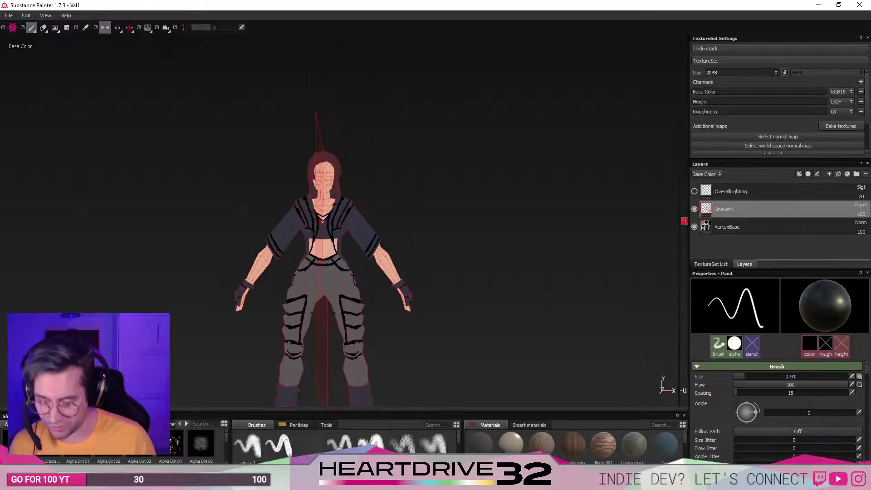
scroll(344, 210, "up", 5)
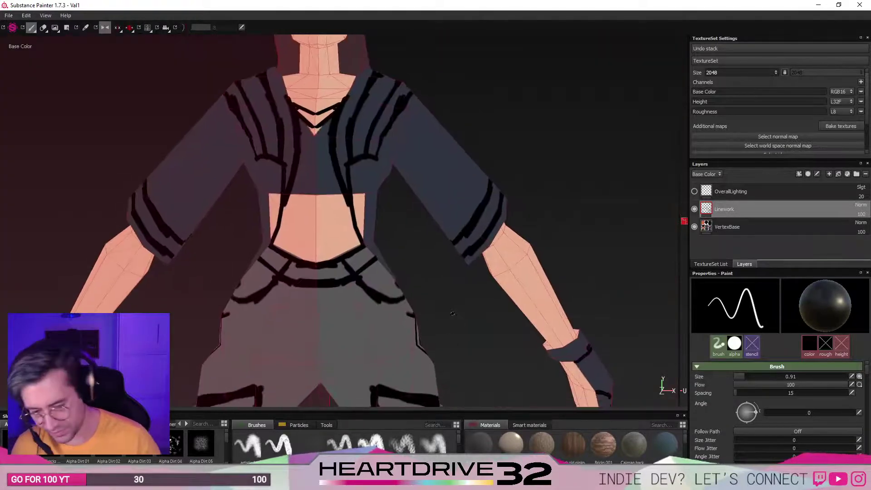
left_click_drag(318, 193, 334, 186)
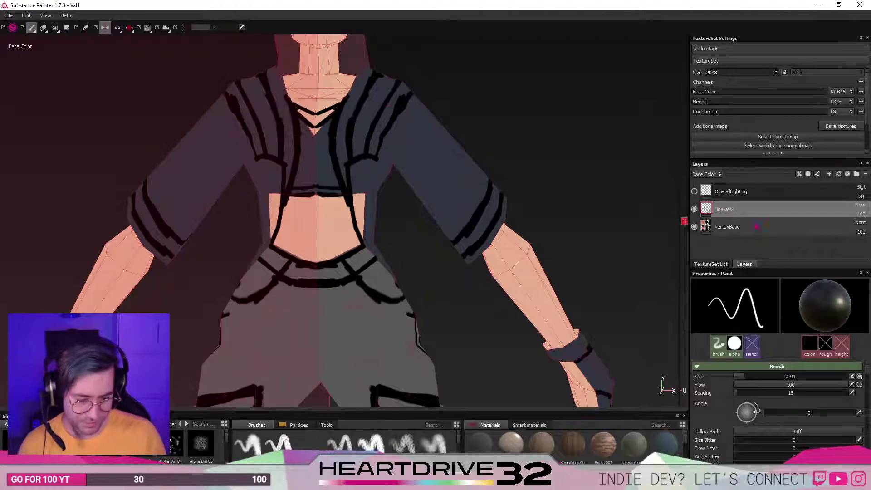
Add a new paint layer directly above VertexBase and close the TextureSet settings.
left_click(726, 226)
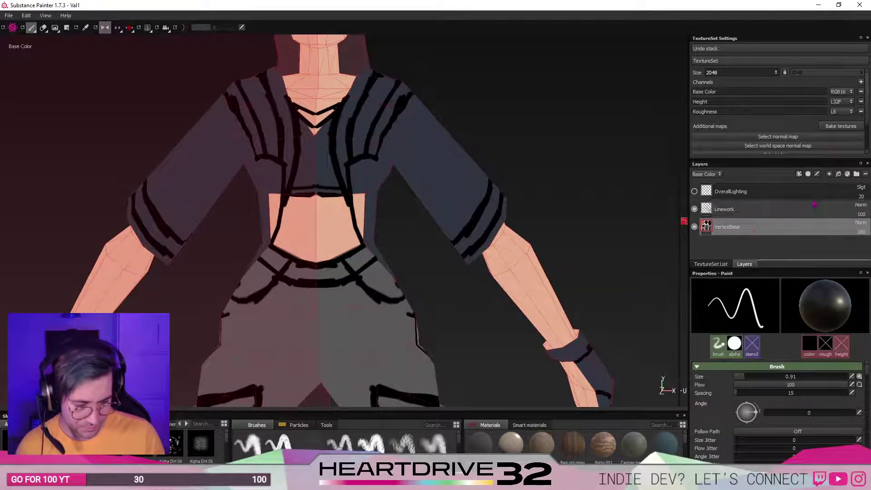
left_click(829, 174)
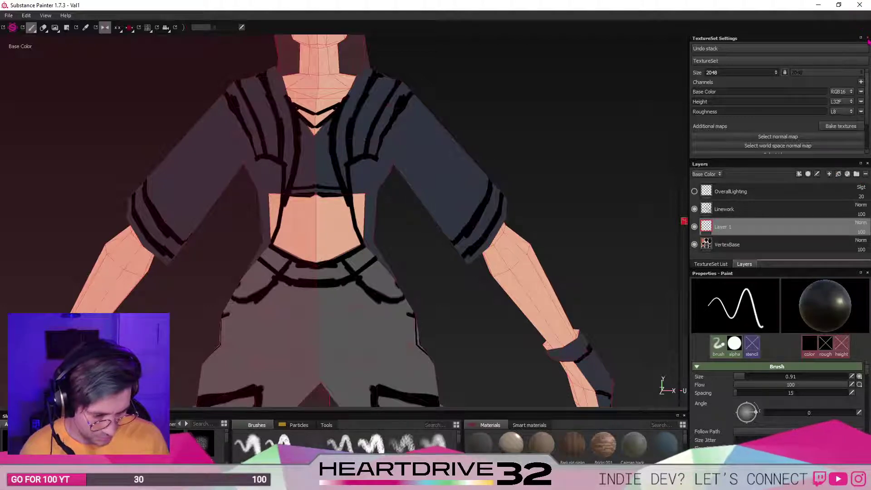
left_click(866, 38)
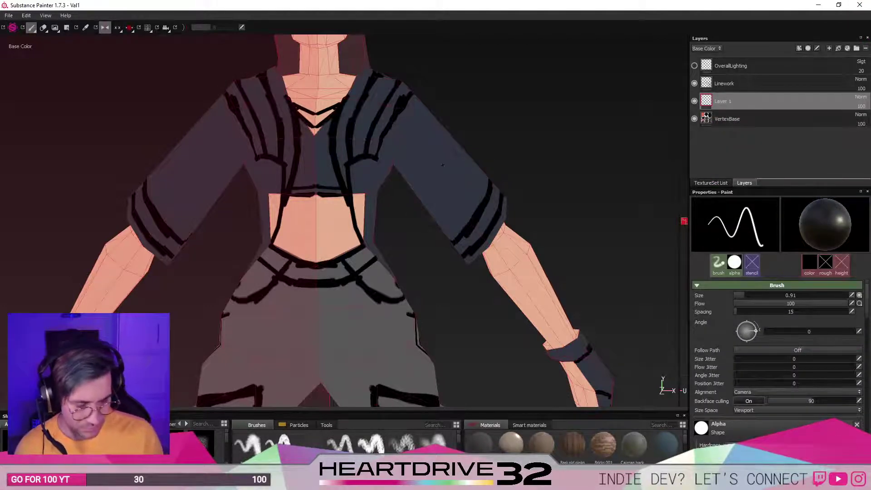
Sample the top's dark blue as the brush's base colour and paint over the skin slivers between the coat and its front edge lines.
middle_click_drag(317, 254, 370, 198, "alt")
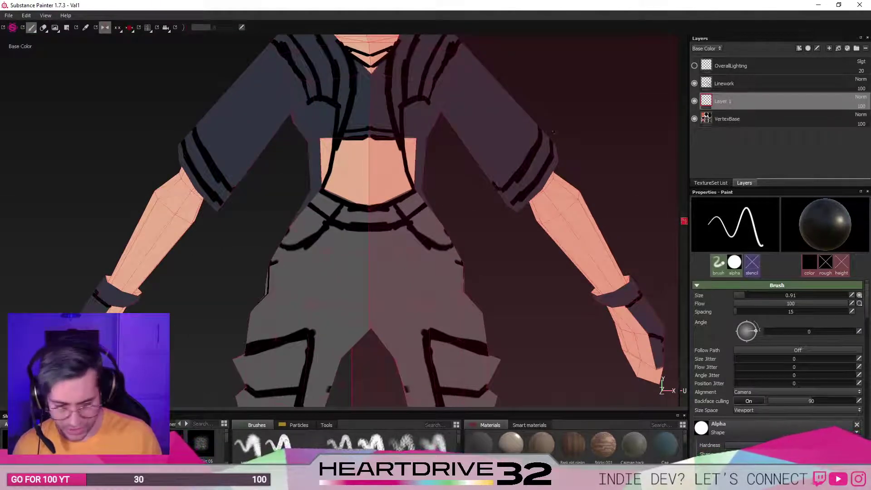
scroll(772, 409, "down", 5)
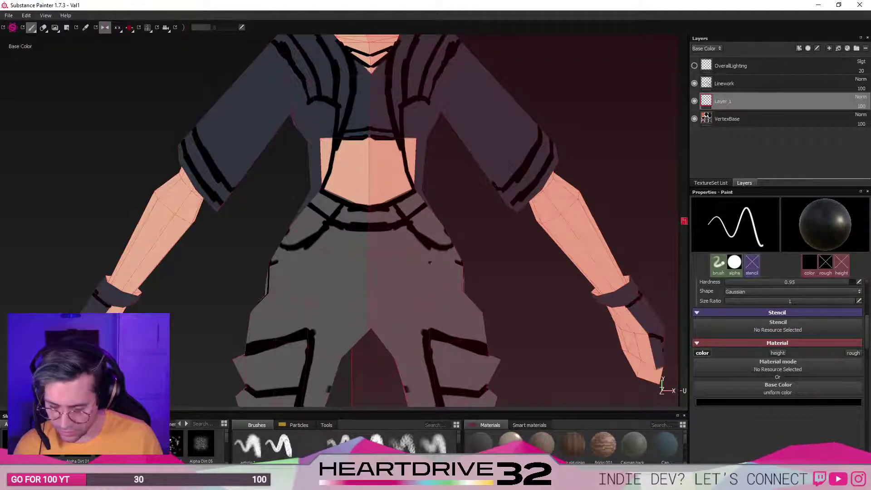
middle_click_drag(430, 262, 436, 279, "alt")
left_click(812, 403)
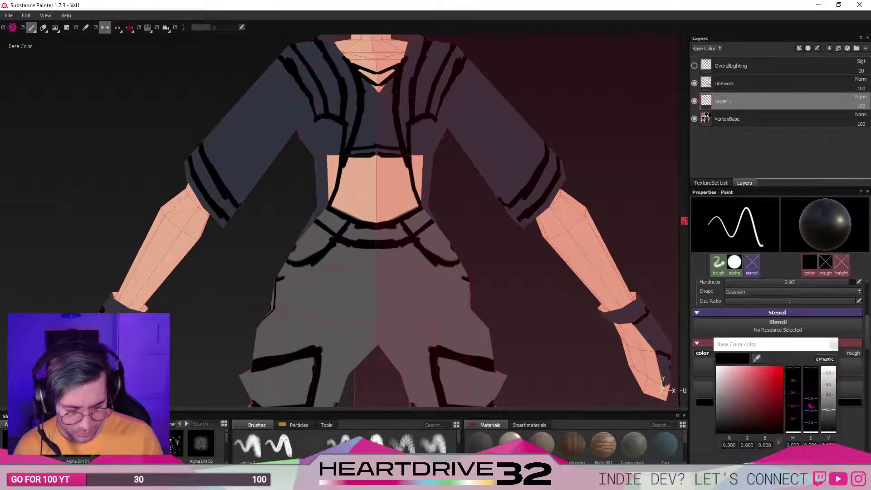
left_click_drag(757, 359, 361, 135)
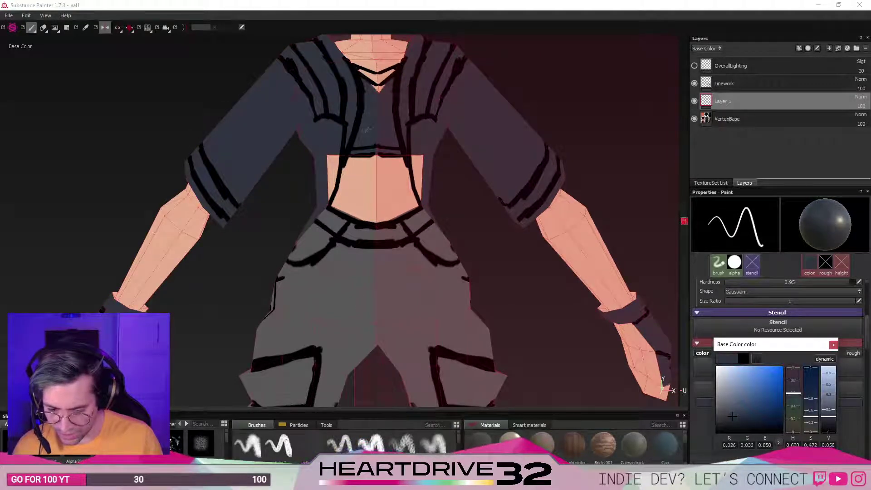
middle_click_drag(350, 177, 371, 194, "alt")
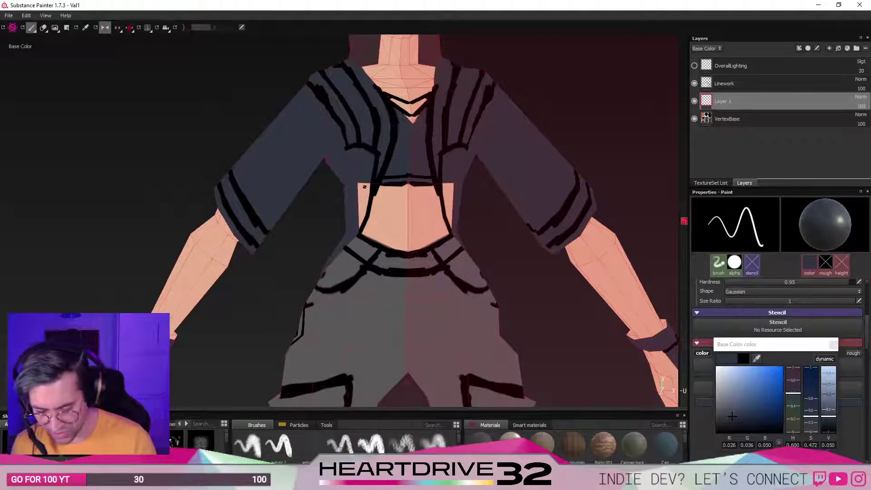
mouse_move(364, 187)
left_mouse_down()
mouse_move(363, 210)
mouse_move(368, 182)
left_mouse_up()
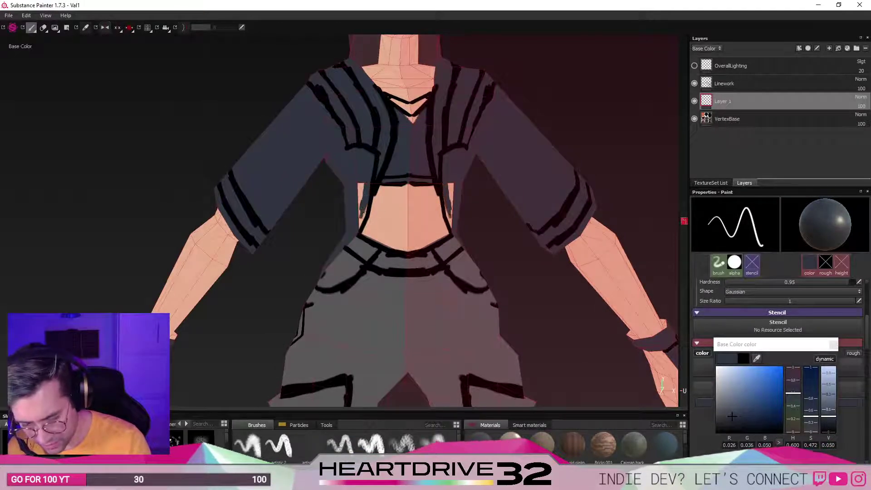
left_click_drag(361, 214, 358, 231)
key("l")
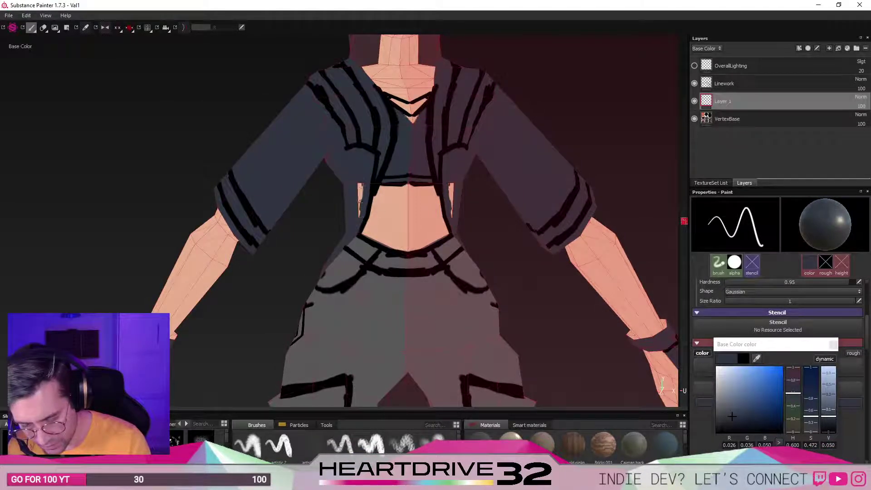
key("l")
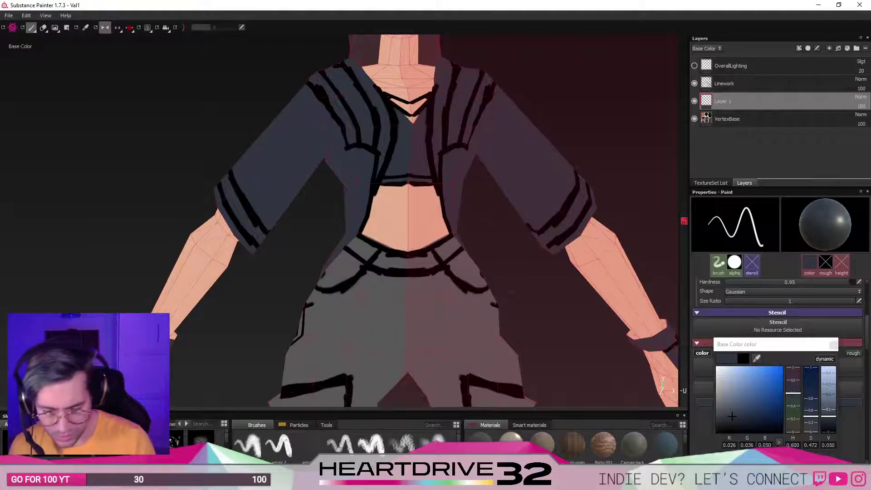
Sample the trousers' grey (RGB 0.100) as base colour and fill the band between the two hem lines of the cropped top.
right_click_drag(511, 292, 494, 313, "alt")
mouse_move(494, 312)
left_mouse_down("alt")
mouse_move(463, 348)
mouse_move(499, 329)
left_mouse_up("alt")
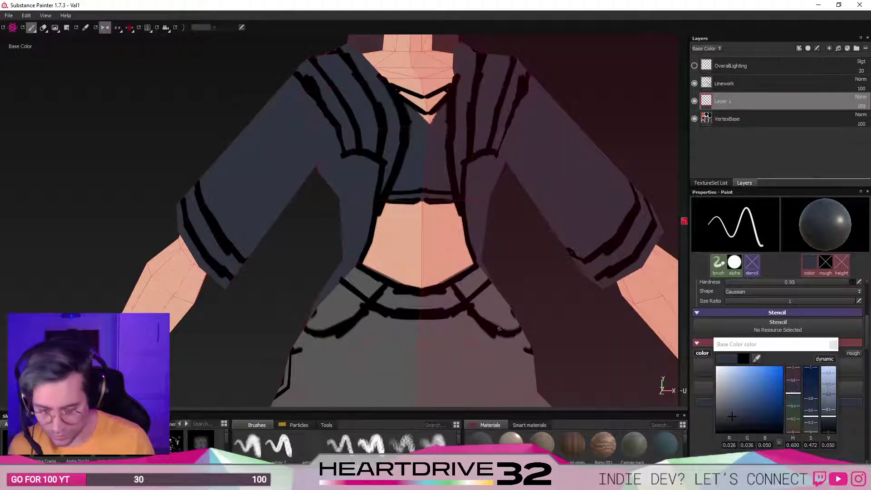
key("l")
middle_click_drag(399, 320, 405, 209, "alt")
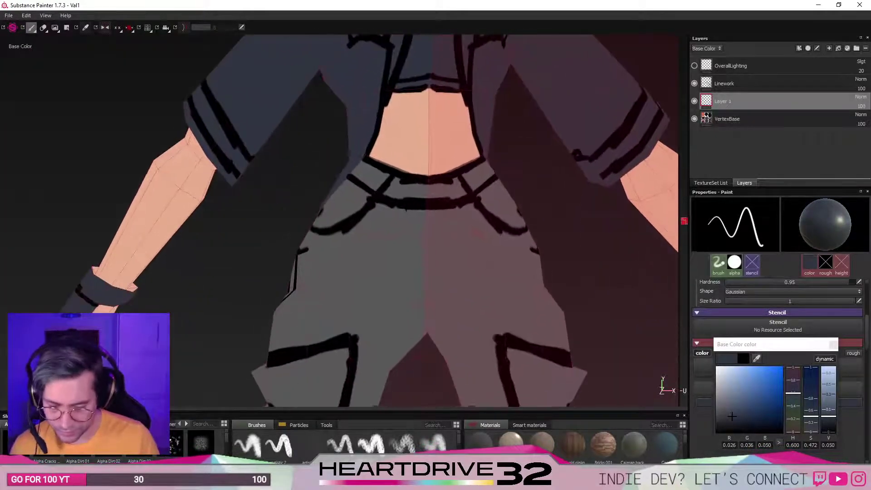
key("l")
left_click_drag(758, 360, 383, 258)
middle_click_drag(314, 160, 307, 233, "alt")
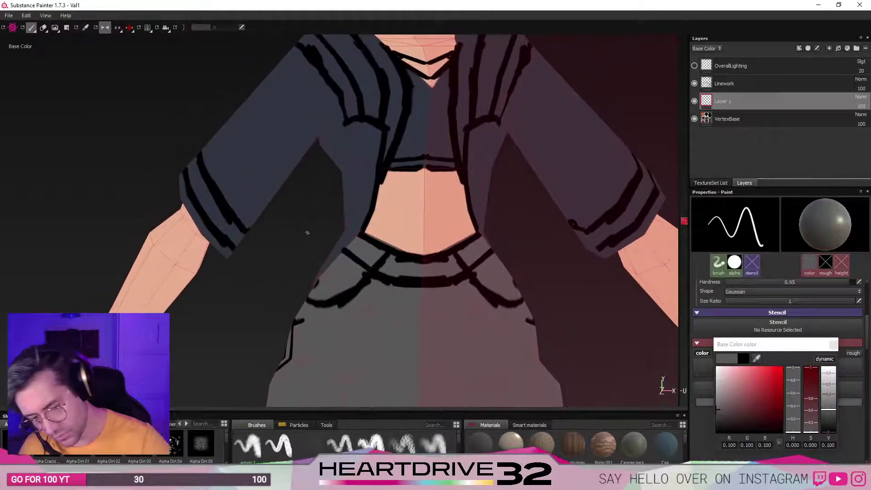
key("l")
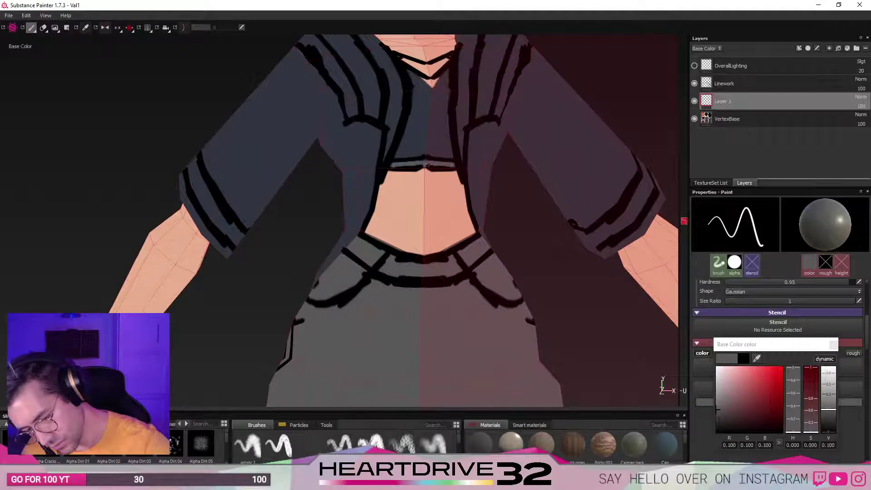
key("l")
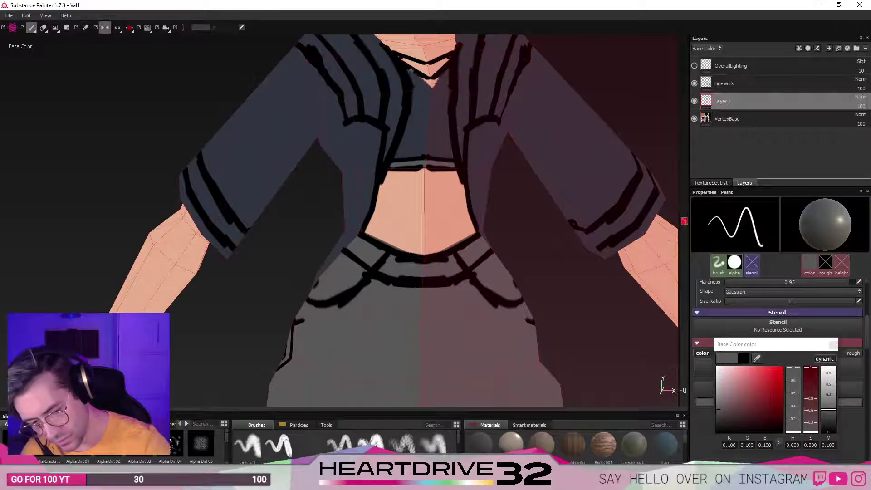
Fill the V-shaped band between the two neckline lines of the top with the same grey.
key("l")
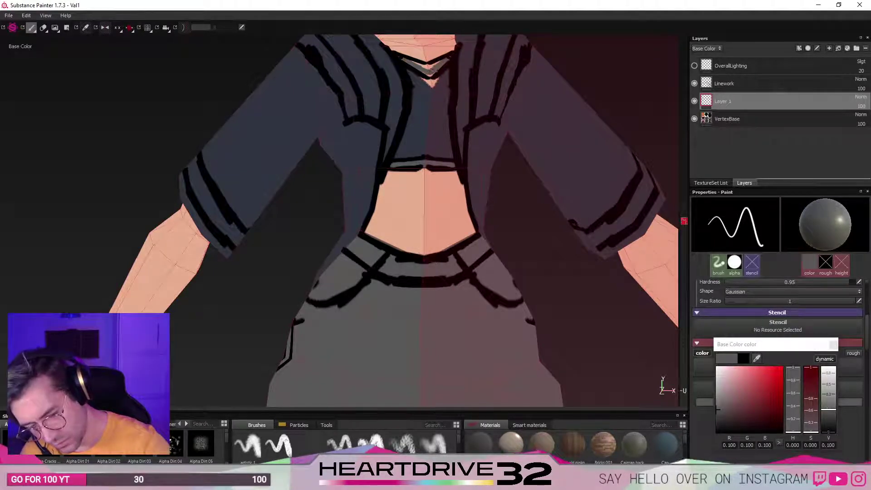
key("l")
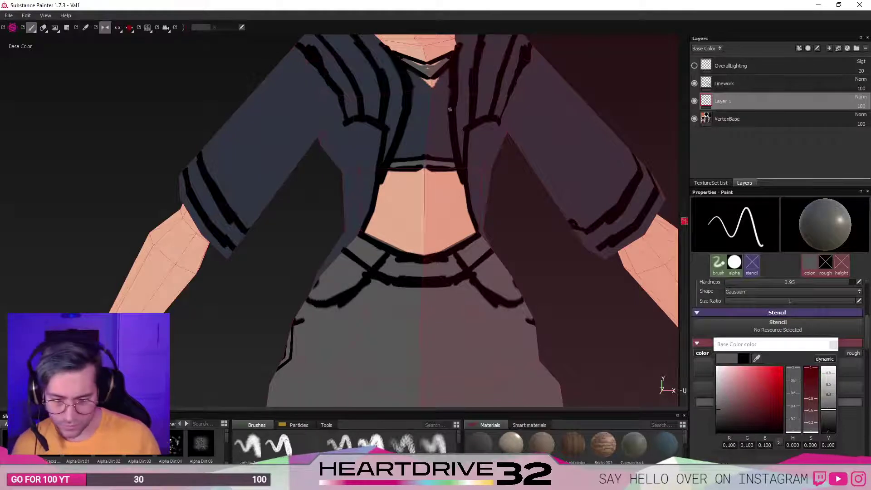
middle_click_drag(449, 109, 400, 201, "alt")
key("l")
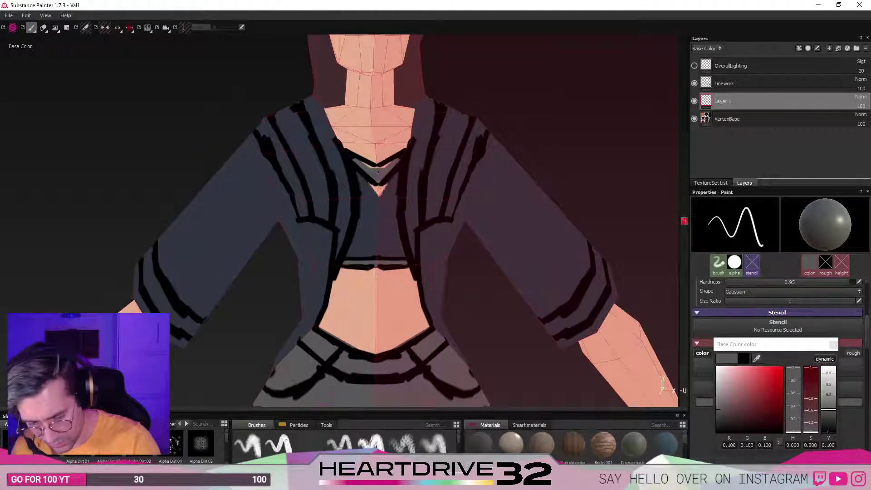
key("l")
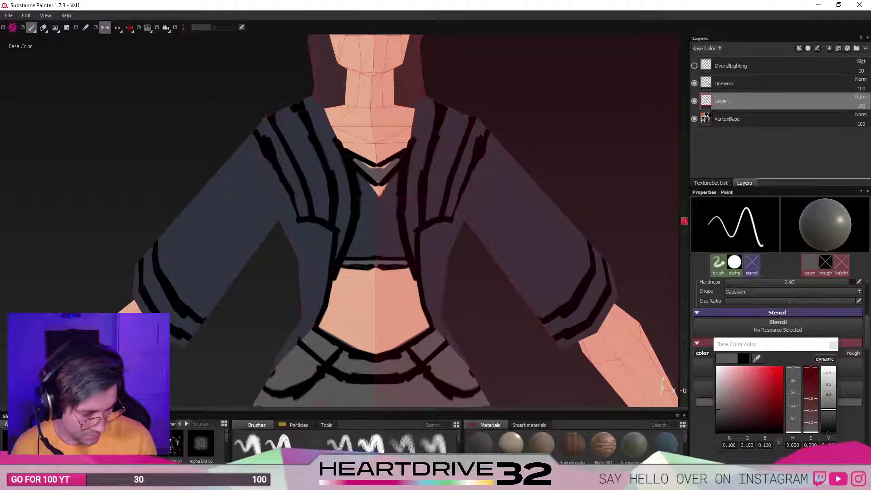
key("l")
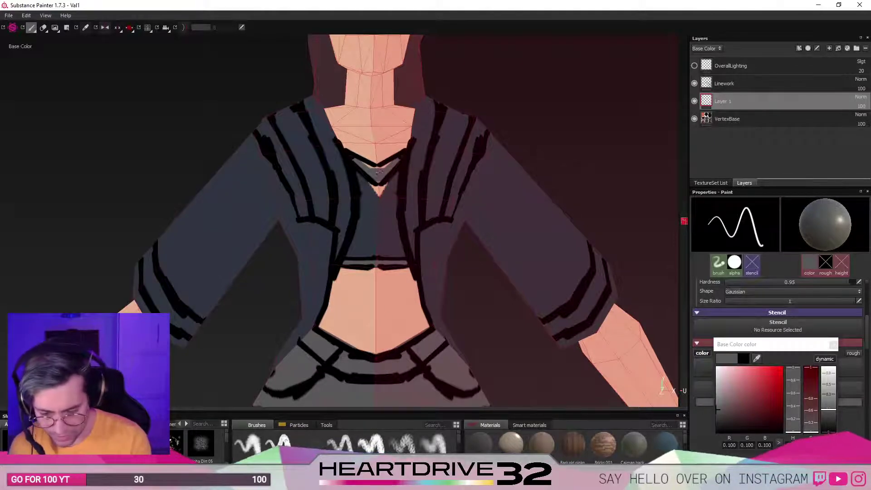
key("l")
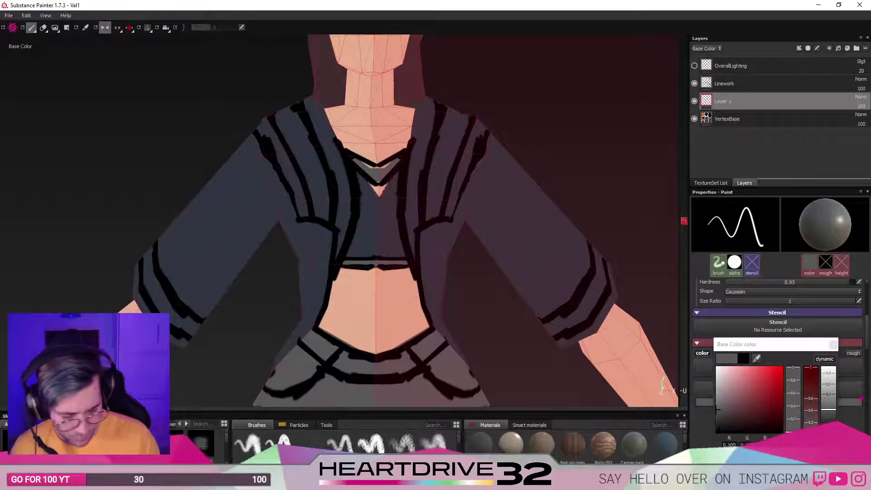
Sample the top's dark blue again and paint over the small skin triangle below the neckline band.
left_click_drag(756, 359, 367, 224)
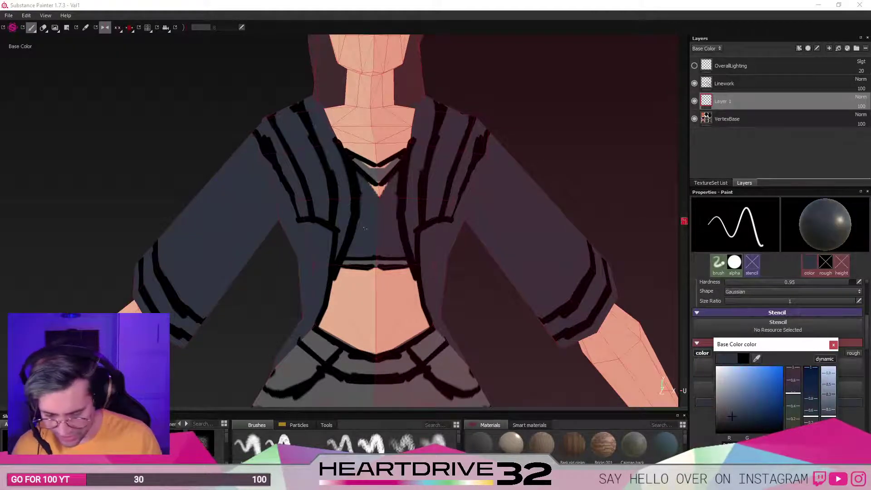
left_click_drag(384, 185, 378, 190)
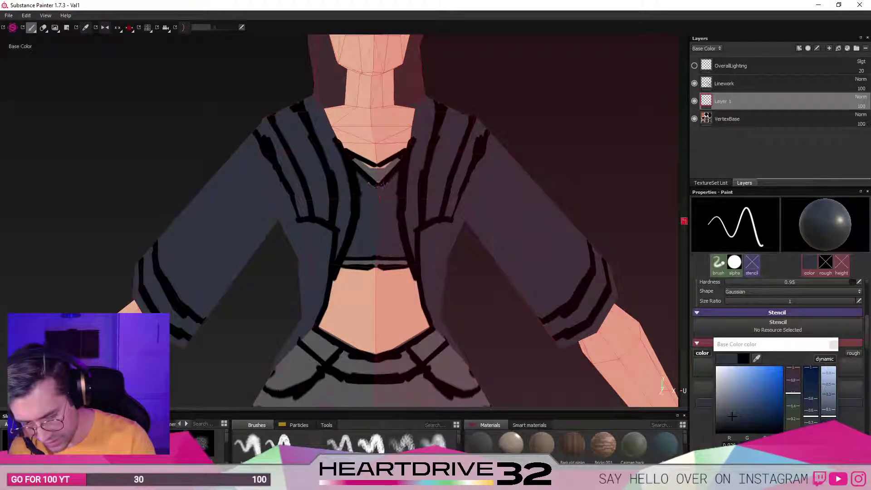
key("l")
Sample the coat's dark blue as base colour, enlarge the brush and fill the grey strip between the coat tail's two edge lines.
scroll(386, 247, "up", 3)
scroll(386, 247, "down", 5)
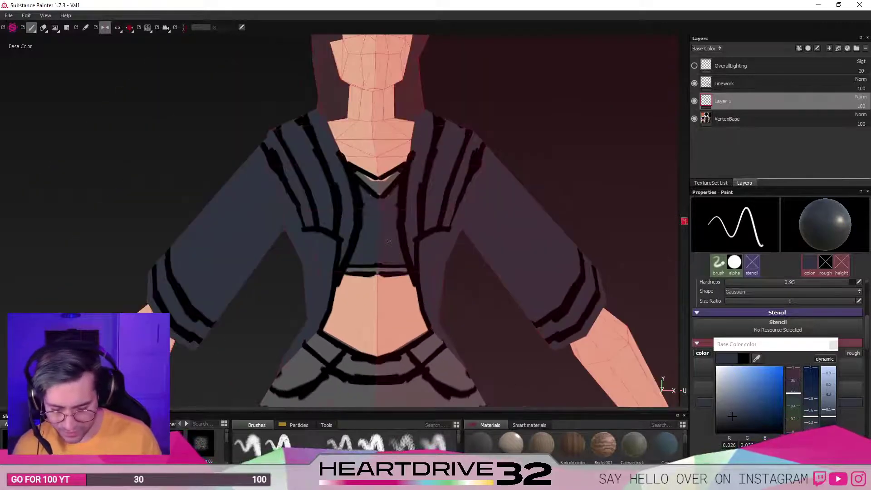
left_click_drag(437, 231, 573, 309, "alt")
left_click_drag(267, 292, 362, 294, "alt")
scroll(365, 293, "down", 3)
scroll(365, 294, "up", 5)
scroll(365, 293, "up", 2)
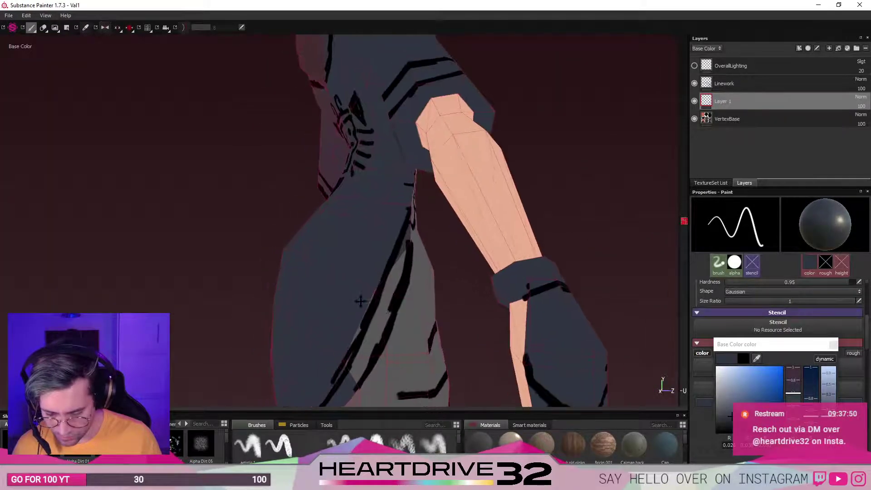
left_click(756, 359)
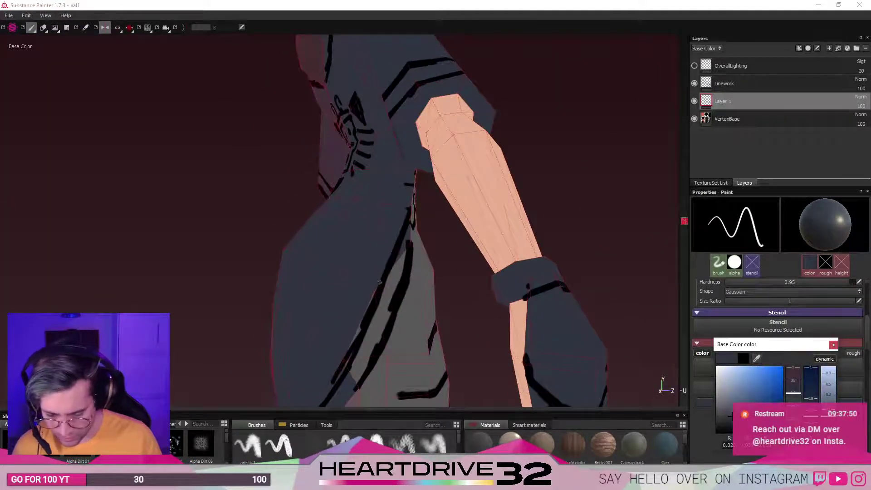
left_click_drag(379, 281, 412, 184, "alt")
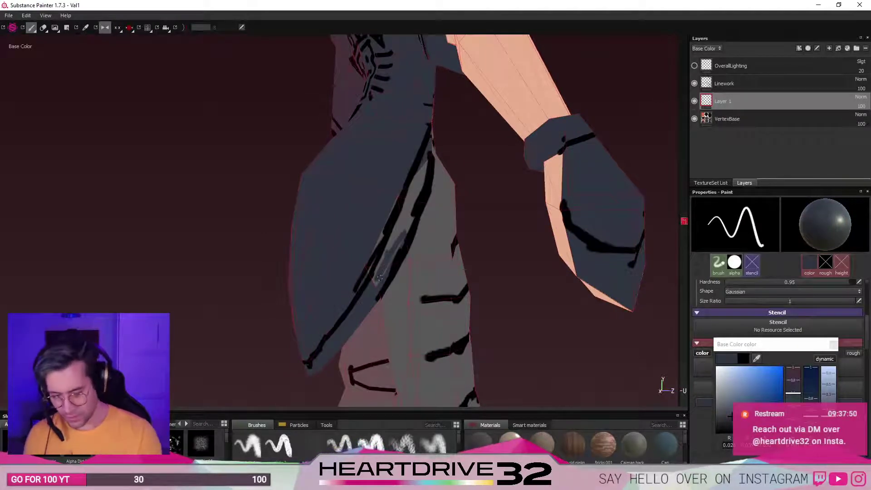
key("bracketright")
key("bracketright")
key("bracketright")
key("bracketright")
left_click_drag(373, 275, 415, 185)
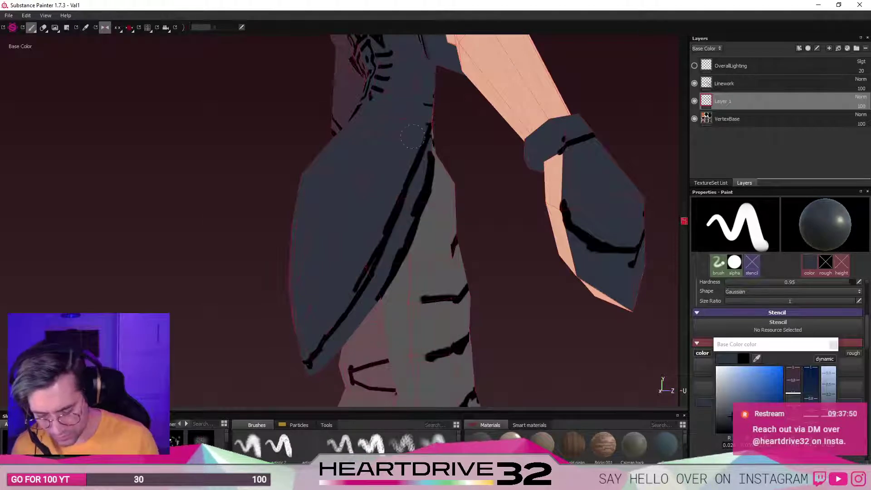
Sample the skin tone (RGB 0.791, 0.423, 0.275) as base colour and paint the thumb-side hand area beyond the glove's edge line.
left_click_drag(169, 237, 343, 300, "alt")
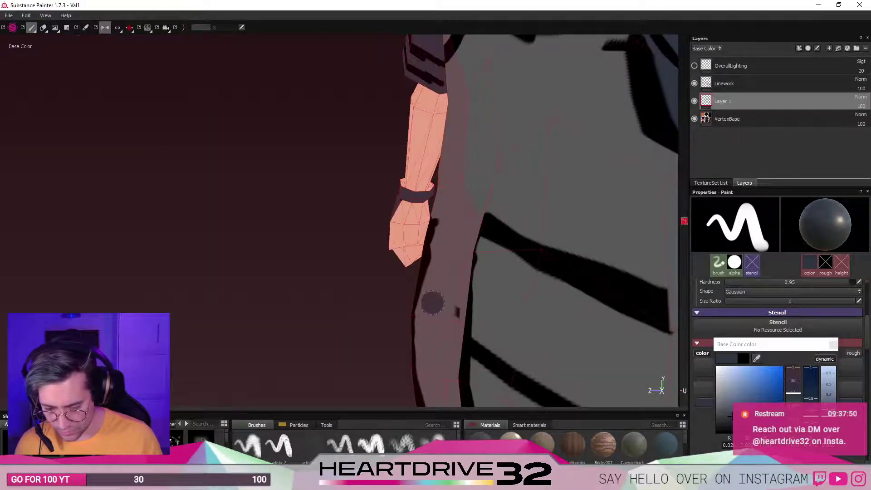
scroll(433, 300, "up", 2)
scroll(433, 296, "down", 6)
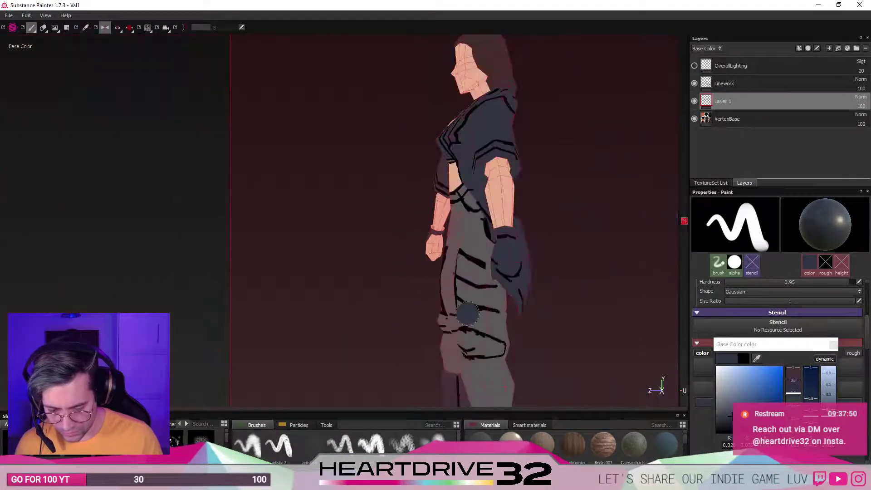
scroll(470, 313, "up", 4)
middle_click_drag(493, 201, 440, 342, "alt")
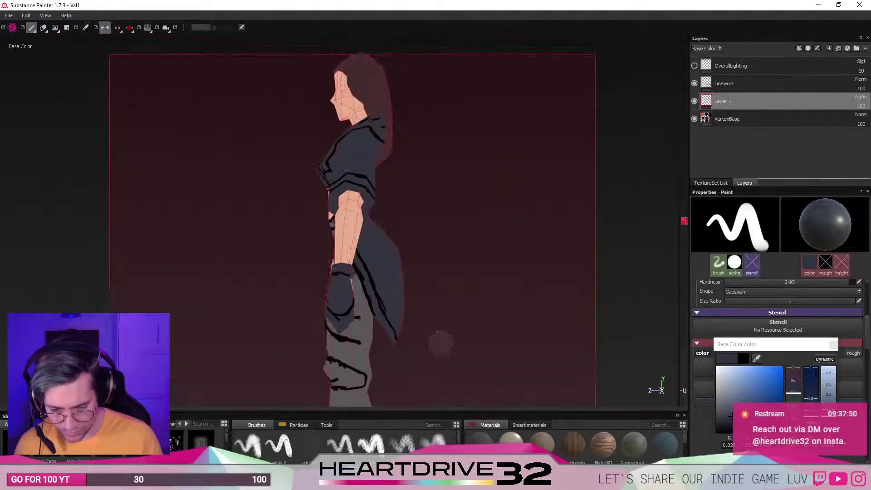
left_click_drag(441, 342, 524, 337, "alt")
middle_click_drag(524, 338, 498, 248, "alt")
scroll(488, 246, "down", 3)
scroll(487, 246, "up", 6)
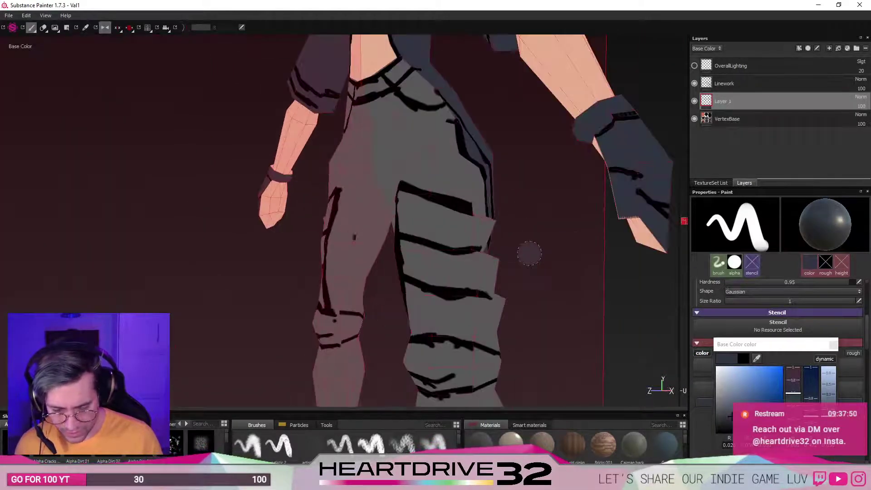
left_click(724, 348)
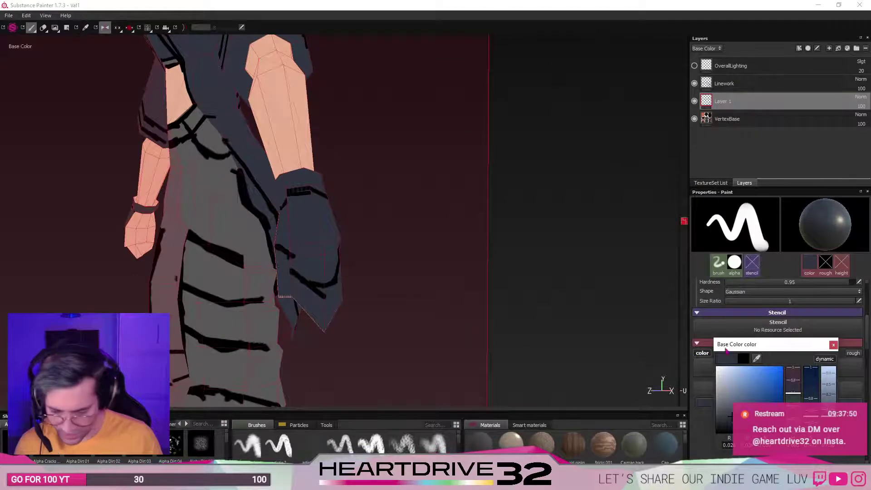
left_click_drag(759, 354, 275, 134)
left_click_drag(255, 204, 280, 241, "alt")
mouse_move(280, 241)
middle_mouse_down("alt")
mouse_move(323, 231)
mouse_move(412, 248)
middle_mouse_up("alt")
mouse_move(537, 305)
left_mouse_down()
mouse_move(529, 265)
mouse_move(519, 263)
left_mouse_up()
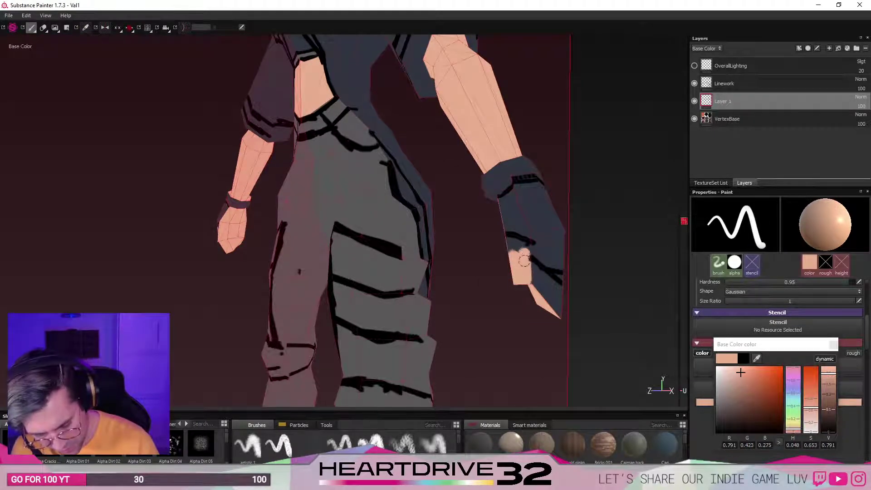
key("l")
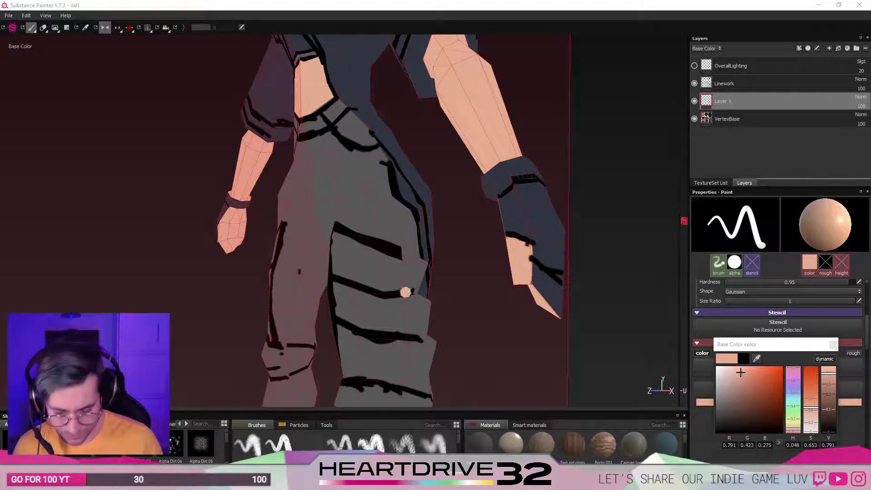
Paint the fingers on the outer side of the hand beyond the glove's curved edge line with the same skin tone.
middle_click_drag(467, 346, 456, 179, "alt")
left_click_drag(456, 179, 376, 175, "alt")
middle_click_drag(377, 175, 455, 247, "alt")
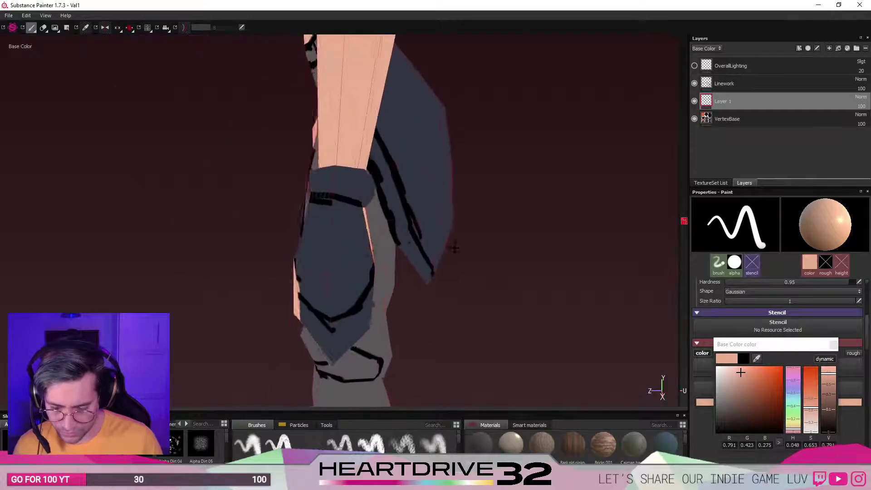
left_click_drag(455, 247, 419, 199, "alt")
middle_click_drag(379, 188, 420, 213, "alt")
mouse_move(420, 213)
left_mouse_down("alt")
mouse_move(435, 240)
mouse_move(411, 286)
mouse_move(400, 259)
mouse_move(416, 267)
mouse_move(403, 258)
mouse_move(418, 291)
mouse_move(425, 282)
mouse_move(412, 257)
mouse_move(367, 256)
left_mouse_up("alt")
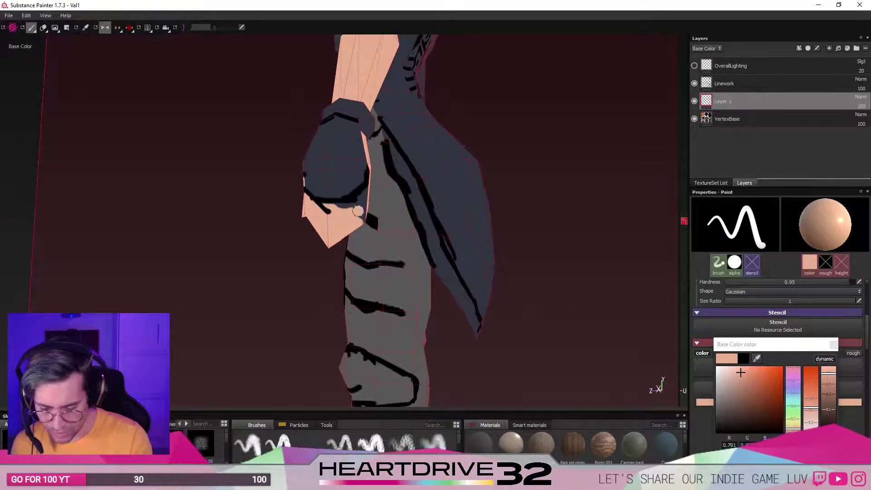
left_click_drag(365, 194, 358, 251)
Examine the painted clothing from the side and front, from the lower legs up to the head.
right_click_drag(358, 251, 340, 248, "alt")
left_click_drag(337, 243, 491, 275, "alt")
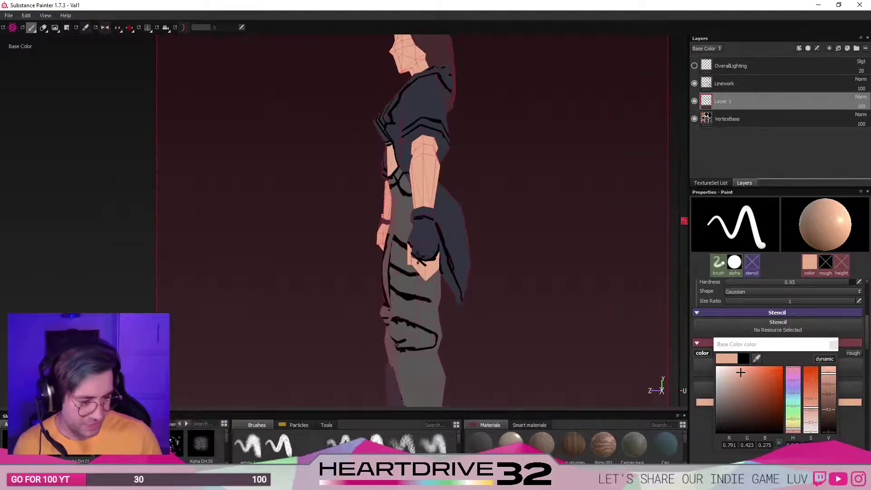
right_click_drag(430, 271, 344, 288, "alt")
left_click_drag(344, 288, 416, 287, "alt")
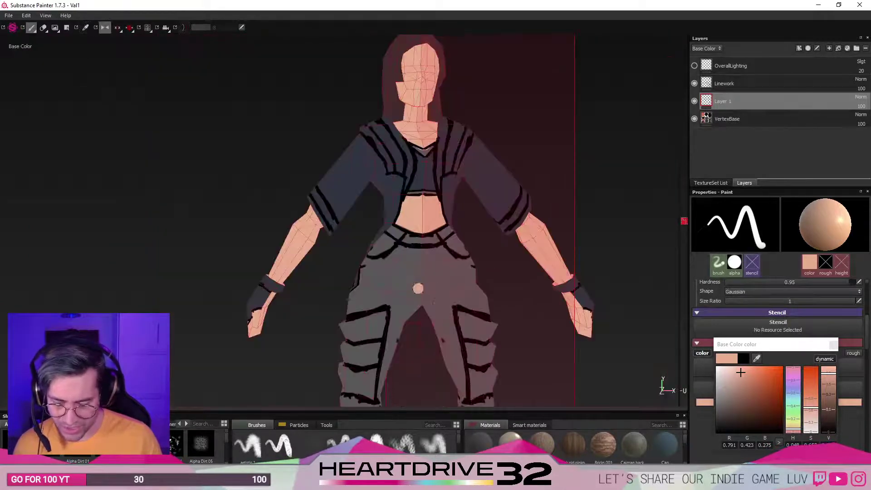
right_click_drag(416, 288, 416, 312, "alt")
middle_click_drag(415, 311, 411, 112, "alt")
mouse_move(439, 224)
middle_mouse_down("alt")
mouse_move(462, 139)
mouse_move(416, 268)
middle_mouse_up("alt")
middle_click_drag(336, 216, 359, 294, "alt")
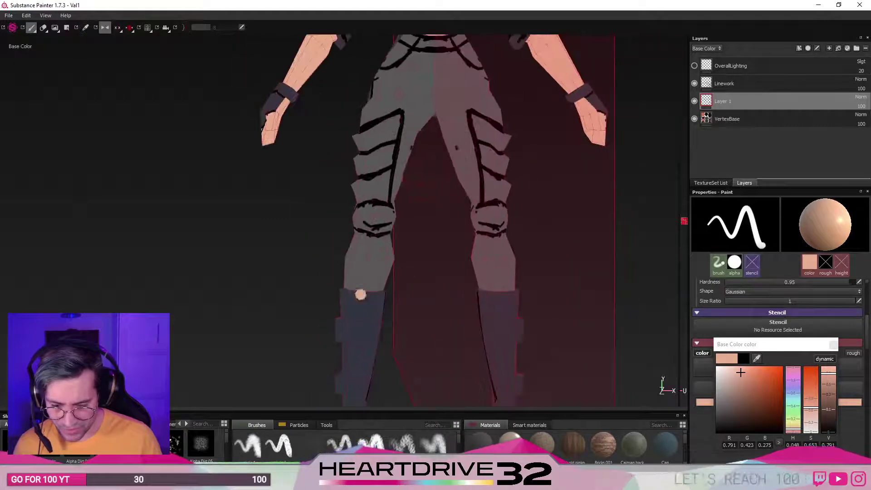
middle_click_drag(361, 222, 351, 305, "alt")
middle_click_drag(359, 139, 354, 243, "alt")
middle_click_drag(324, 173, 330, 235, "alt")
middle_click_drag(315, 267, 306, 201, "alt")
middle_click_drag(382, 173, 377, 202, "alt")
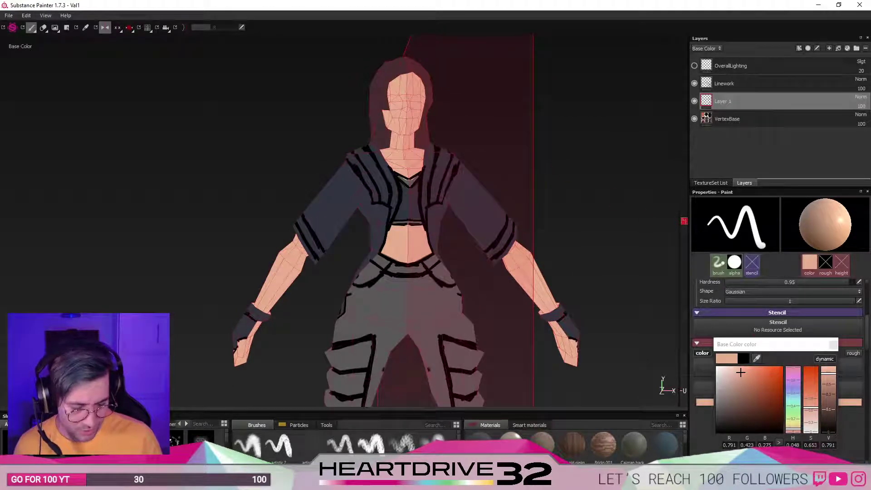
Choose a golden yellow base colour (RGB 0.866, 0.545, 0.072) and fill the coat's inner front bands from shoulder to chest.
left_click_drag(757, 358, 0, 181)
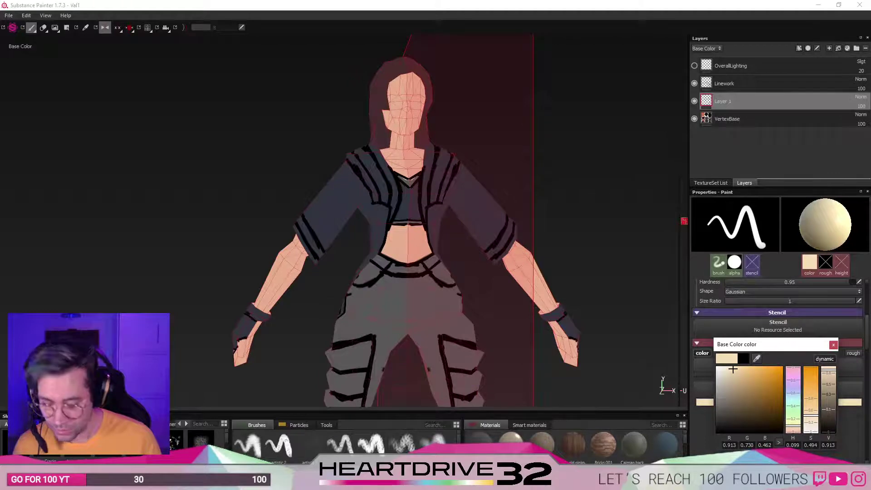
left_click(748, 370)
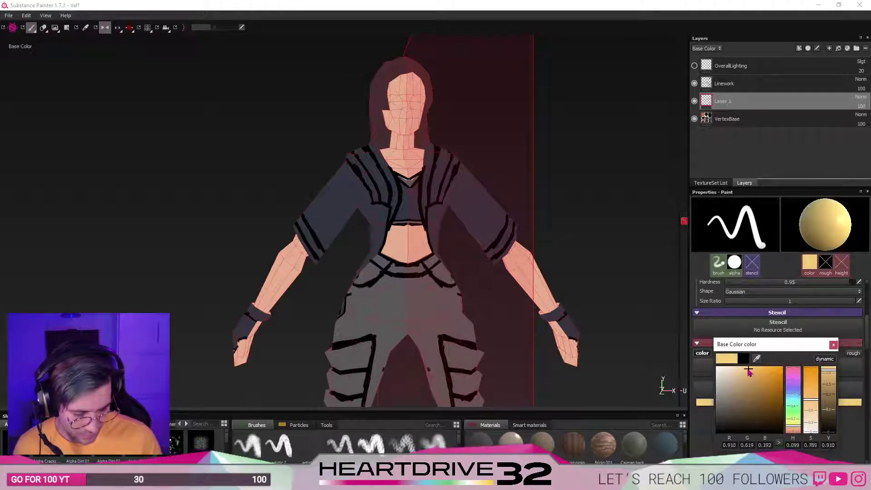
left_click_drag(748, 371, 761, 372)
scroll(414, 239, "up", 6)
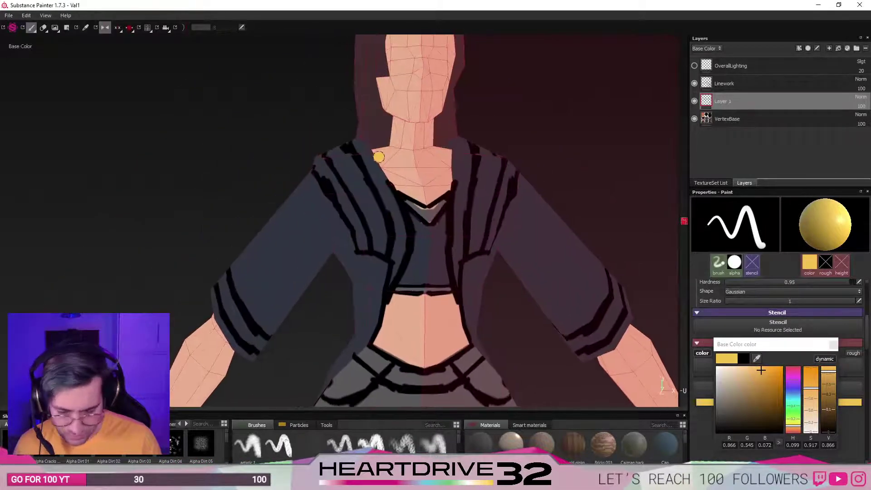
middle_click_drag(395, 239, 409, 257, "alt")
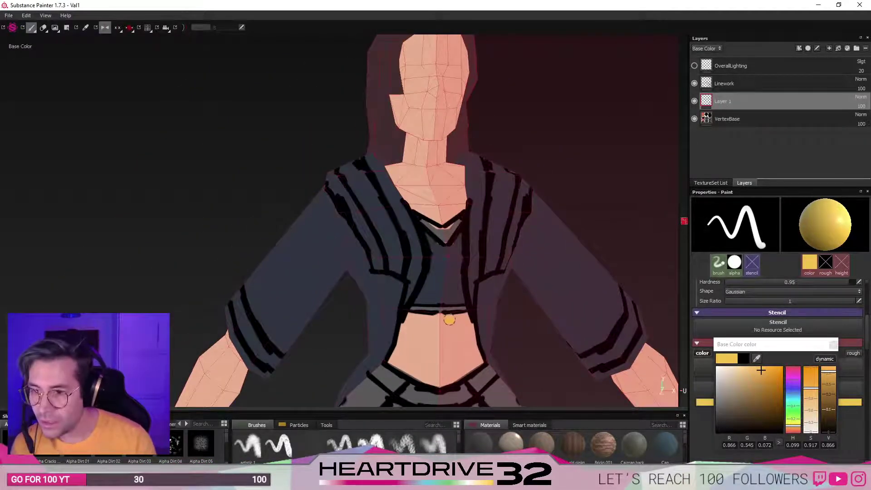
mouse_move(390, 245)
left_mouse_down()
mouse_move(394, 266)
mouse_move(351, 170)
left_mouse_up()
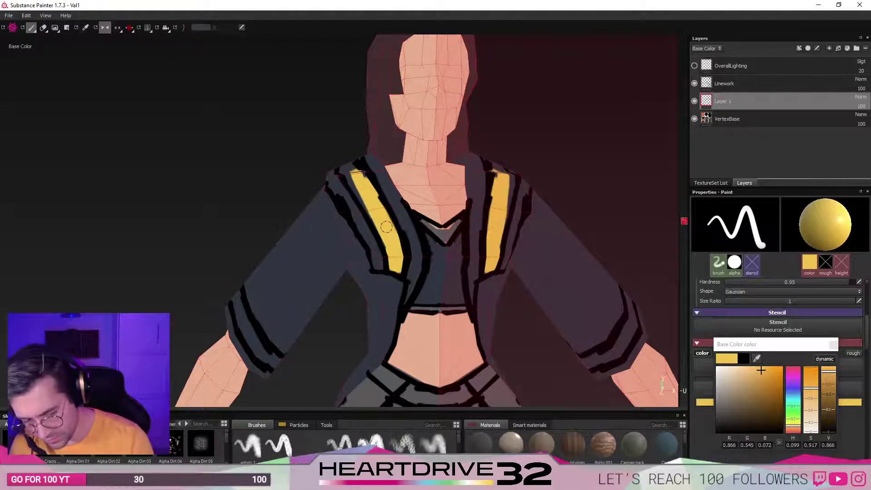
key("l")
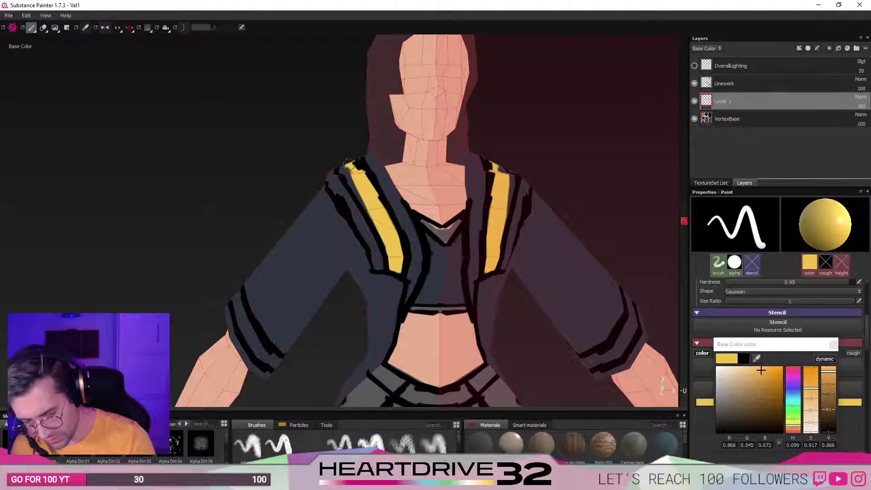
left_click_drag(347, 166, 381, 206)
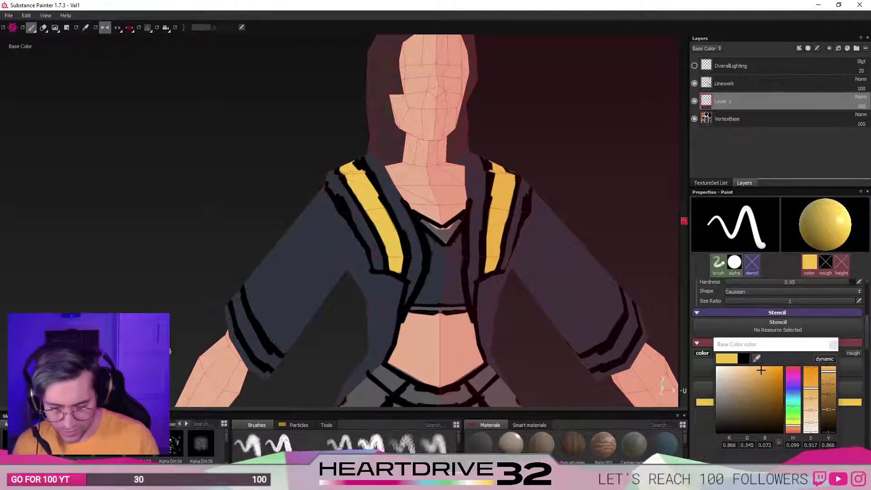
Repaint the coat's front bands in a darker yellow (RGB 0.656, 0.412, 0.055) and fill their continuation across the shoulder and upper back.
left_click(761, 377)
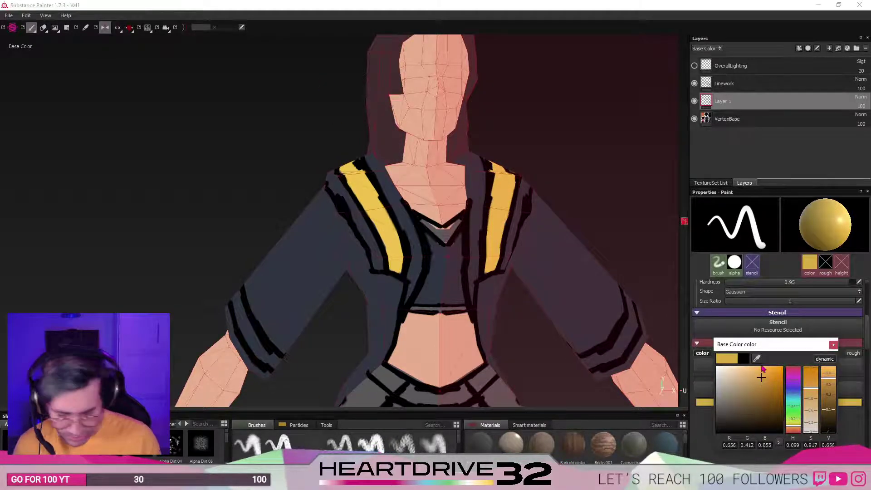
mouse_move(397, 261)
left_mouse_down()
mouse_move(361, 184)
mouse_move(414, 296)
left_mouse_up()
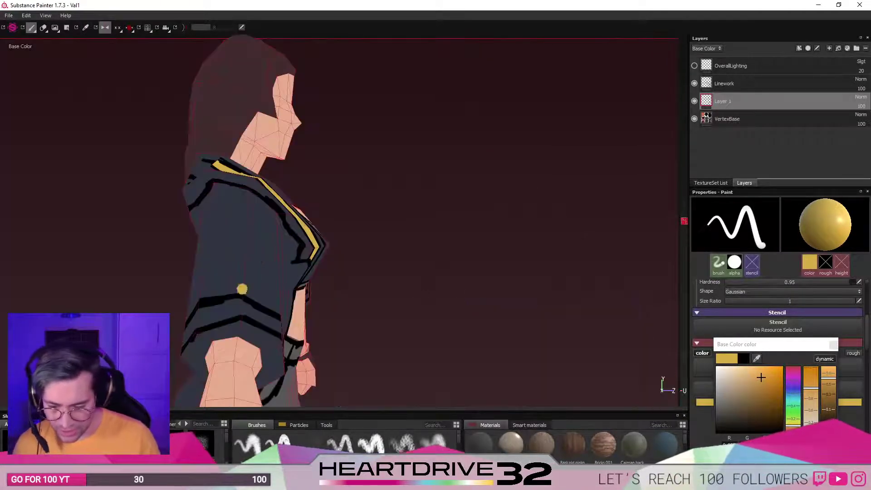
left_click_drag(241, 289, 367, 272, "alt+shift")
middle_click_drag(204, 249, 276, 274, "alt")
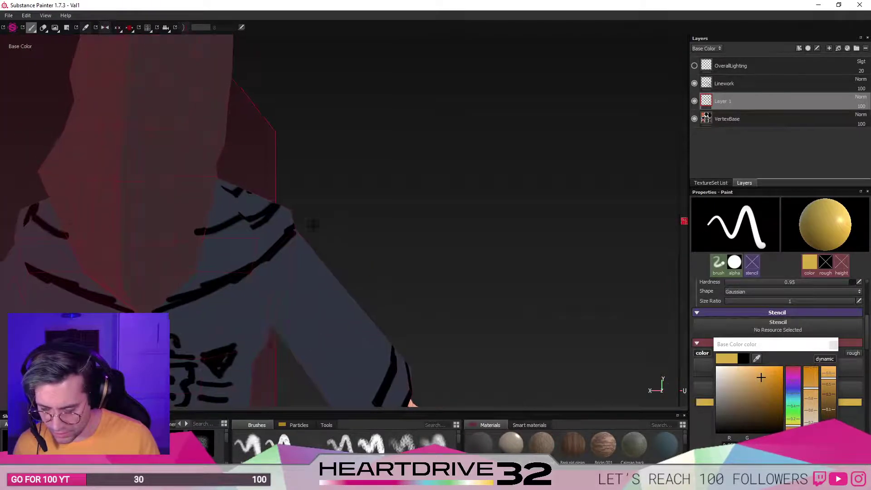
left_click_drag(305, 226, 367, 217, "alt")
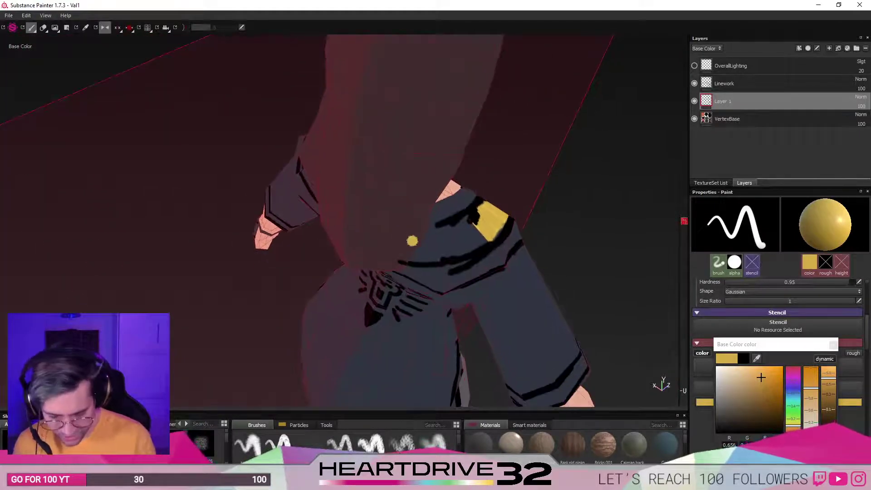
left_click_drag(416, 258, 436, 249)
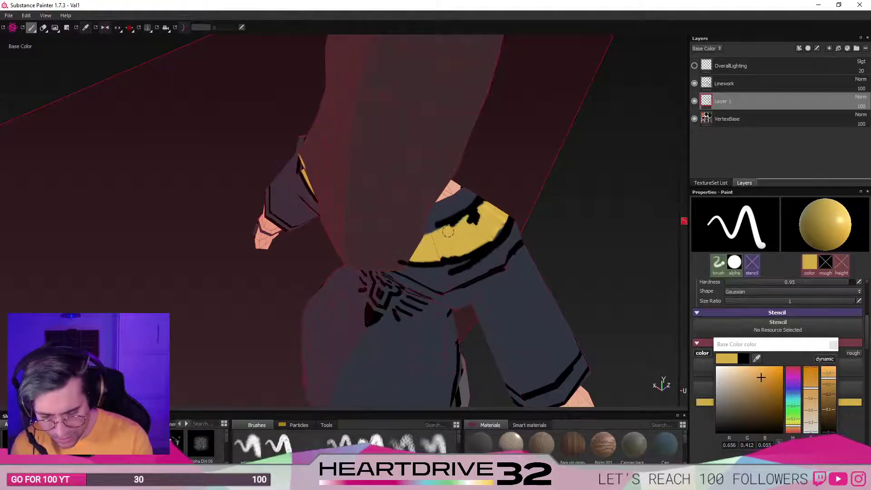
left_click_drag(448, 232, 455, 228)
Fill the band between the two black cuff lines on the back of the sleeve with the same yellow, redoing the overshooting strokes.
middle_click_drag(535, 269, 430, 110, "alt")
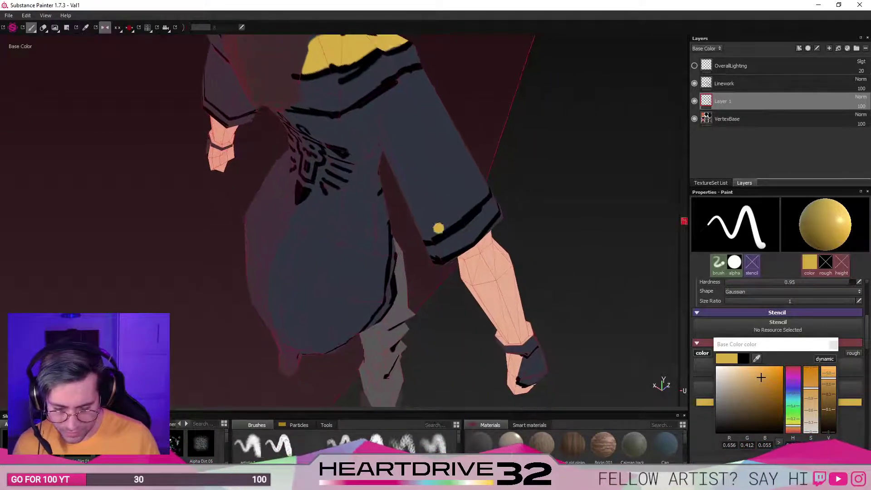
middle_click_drag(466, 341, 464, 276, "alt")
mouse_move(476, 269)
left_mouse_down("alt")
mouse_move(484, 250)
mouse_move(472, 240)
mouse_move(506, 163)
left_mouse_up("alt")
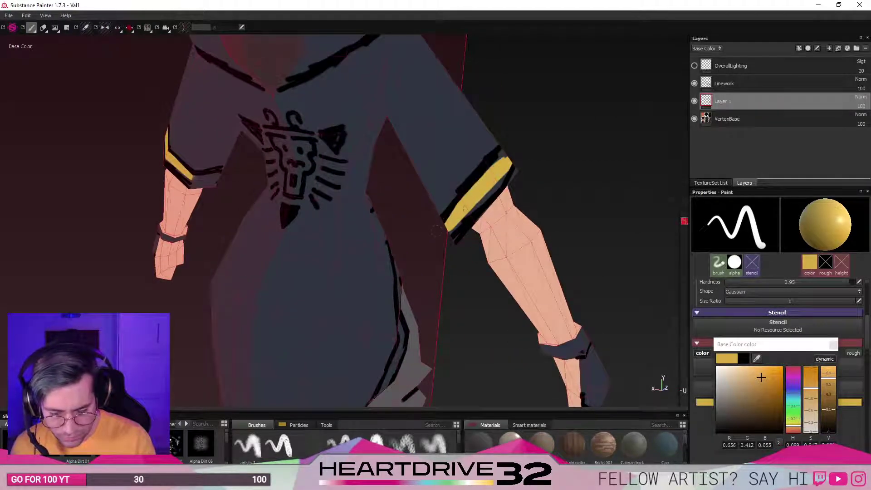
key("ctrl+z")
left_click_drag(454, 218, 507, 161)
key("l")
left_click(459, 225)
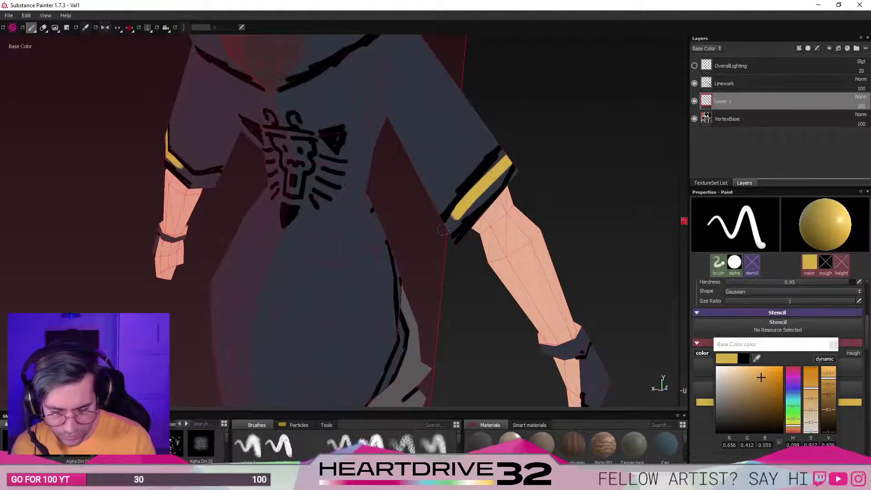
left_click_drag(442, 230, 522, 161)
key("l")
left_click_drag(446, 226, 472, 198)
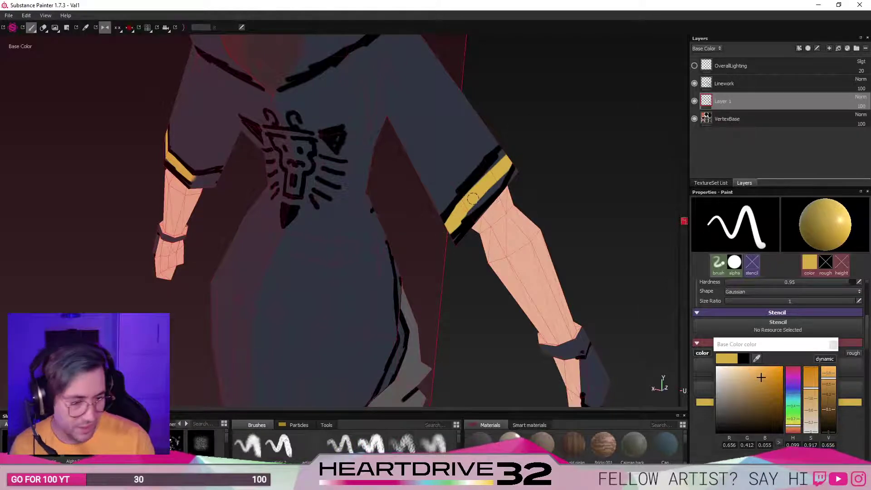
left_click_drag(447, 232, 499, 178)
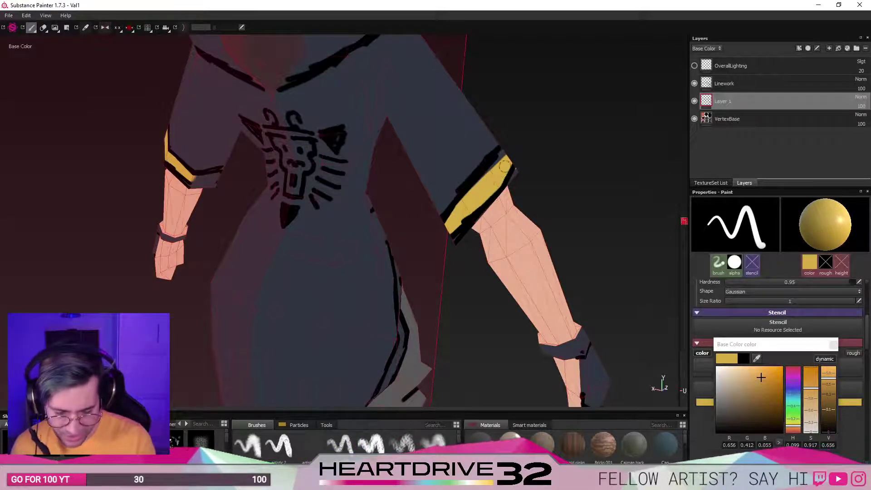
Fill the band between the two black cuff lines on the front of the sleeve with the same yellow.
key("l")
mouse_move(462, 236)
left_mouse_down("alt")
mouse_move(162, 227)
mouse_move(408, 252)
mouse_move(584, 302)
mouse_move(550, 310)
left_mouse_up("alt")
key("l")
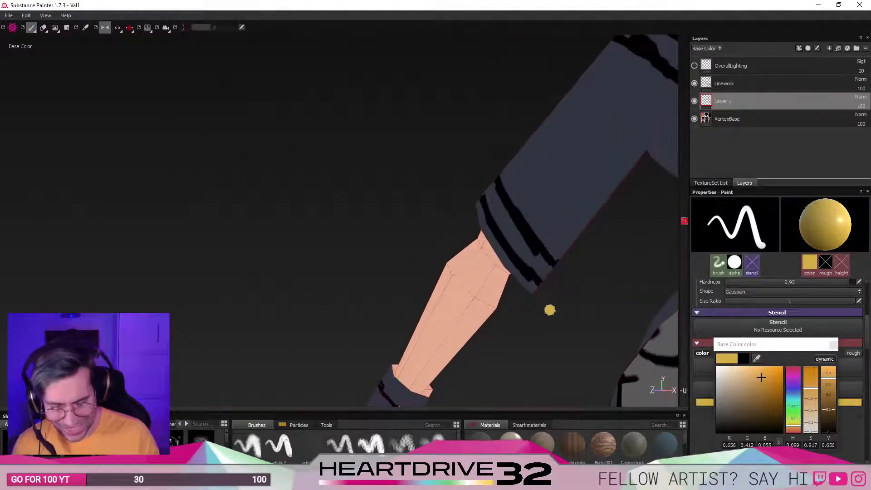
key("l")
mouse_move(498, 213)
left_mouse_down()
mouse_move(493, 194)
mouse_move(521, 248)
mouse_move(547, 266)
left_mouse_up()
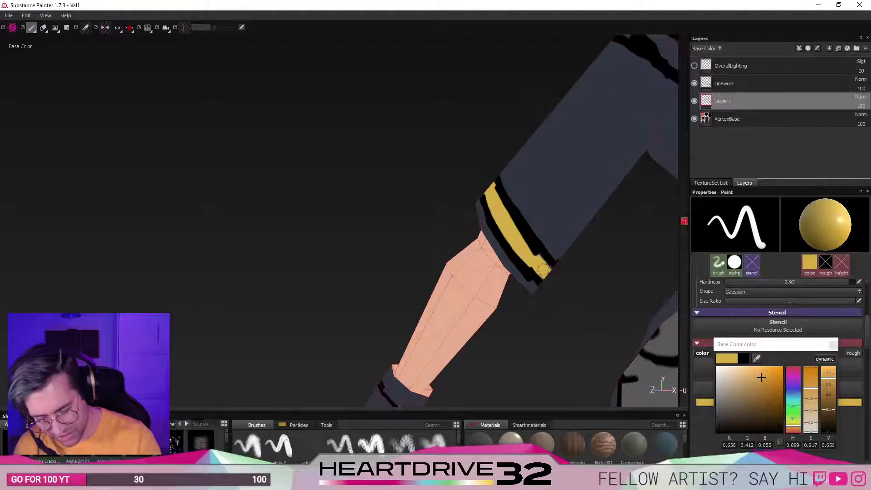
key("l")
scroll(596, 284, "up", 2)
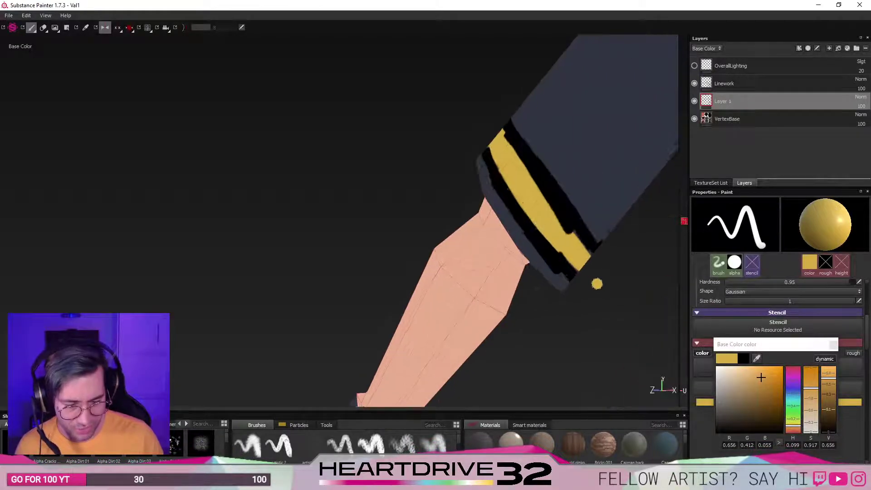
Sample the trousers' grey (RGB 0.100, 0.100, 0.100) and paint grey borders along the outer sides of the front cuff's black lines.
scroll(621, 261, "down", 5)
middle_click_drag(613, 260, 544, 158, "alt")
key("l")
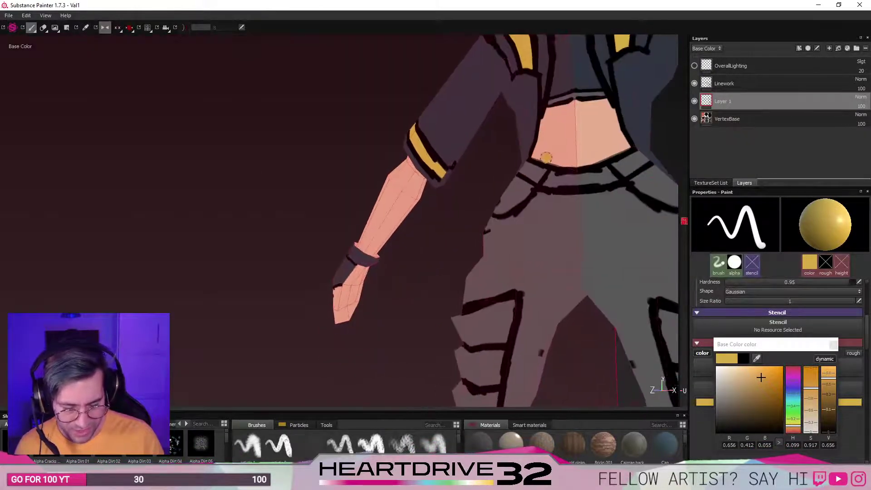
left_click_drag(546, 156, 503, 245, "alt")
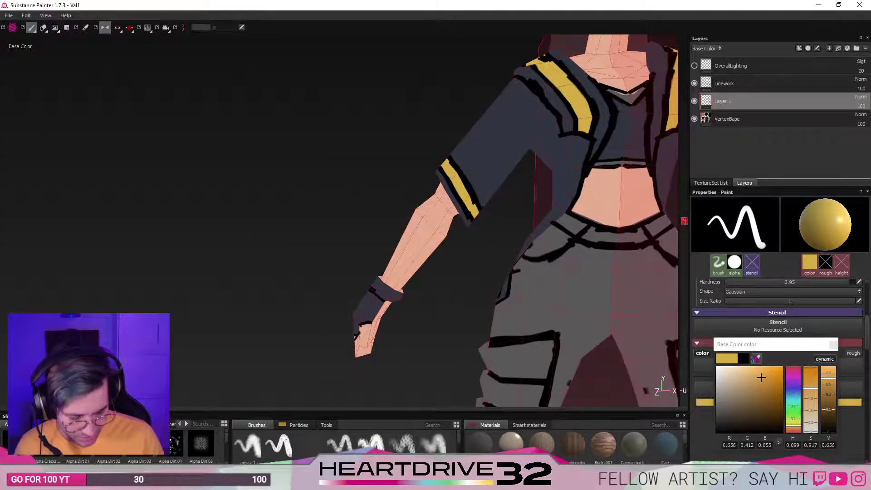
left_click(755, 358)
left_click(583, 283)
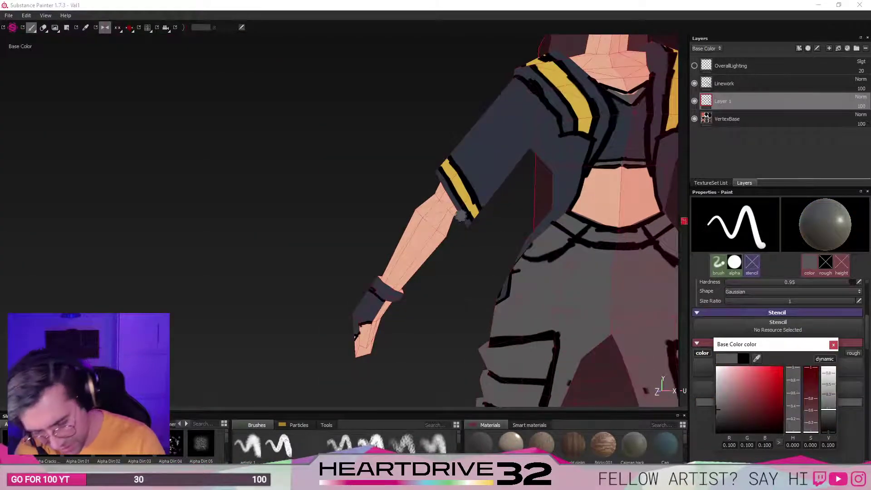
left_click_drag(466, 219, 460, 210)
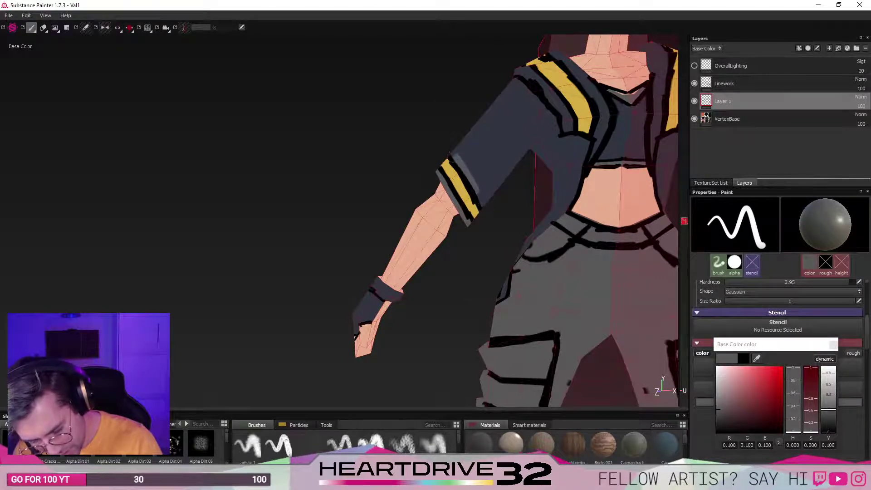
key("l")
Continue the grey cuff borders around the back and underside of the sleeve.
mouse_move(493, 237)
left_mouse_down("alt")
mouse_move(567, 220)
mouse_move(513, 217)
mouse_move(534, 218)
mouse_move(472, 198)
mouse_move(486, 174)
left_mouse_up("alt")
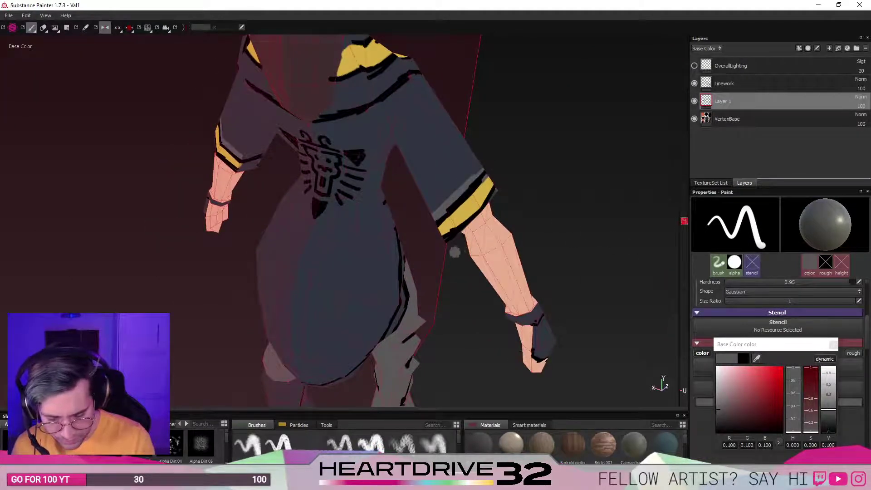
left_click_drag(455, 252, 467, 223, "alt")
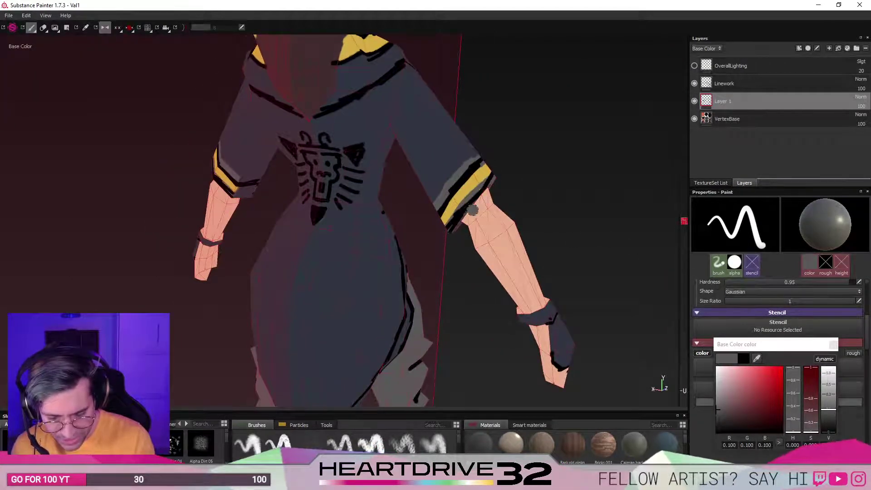
mouse_move(468, 244)
left_mouse_down("alt")
mouse_move(486, 221)
mouse_move(515, 231)
left_mouse_up("alt")
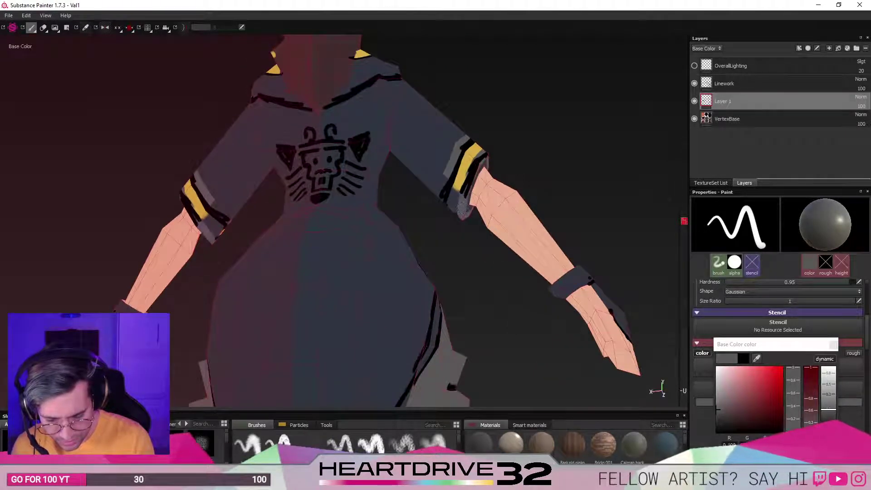
left_click_drag(447, 174, 438, 197)
mouse_move(476, 331)
left_mouse_down("alt")
mouse_move(680, 257)
mouse_move(522, 202)
mouse_move(505, 224)
mouse_move(491, 224)
left_mouse_up("alt")
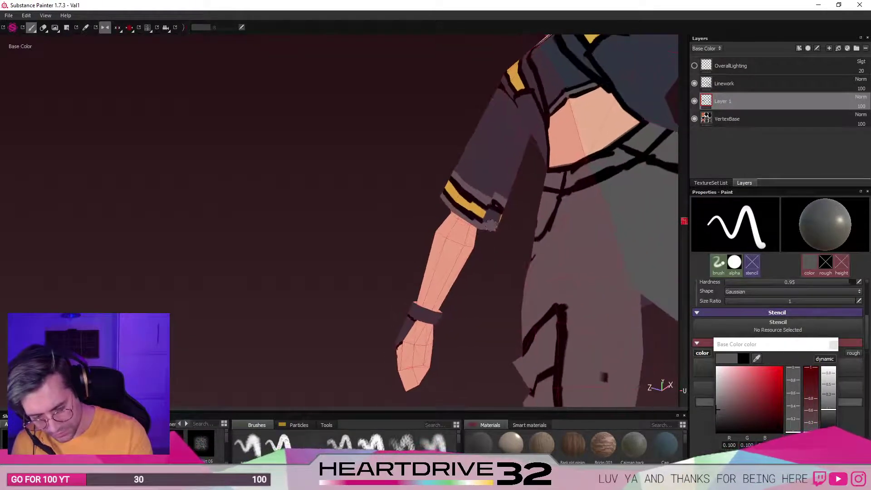
Sample the trim yellow again (RGB 0.658, 0.413, 0.054) and fill the gap in the cuff band on the sleeve's underside.
left_click_drag(310, 151, 464, 232, "alt")
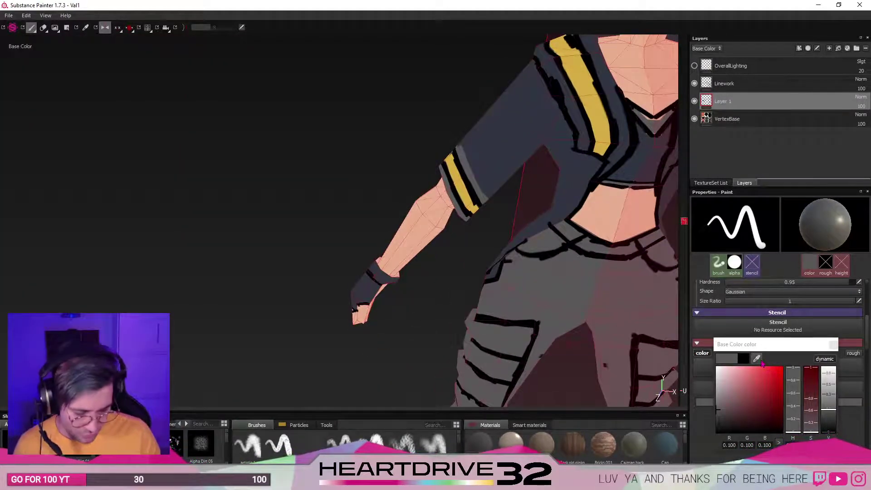
left_click_drag(758, 359, 335, 159)
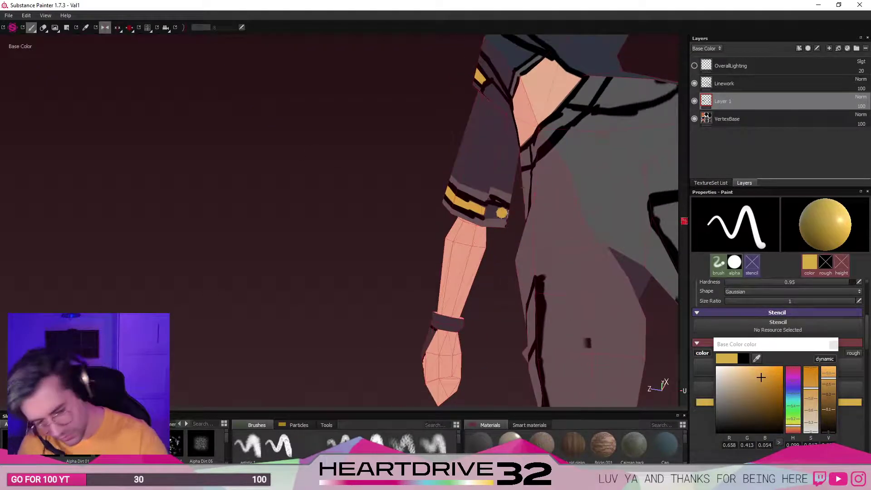
left_click_drag(501, 213, 494, 213)
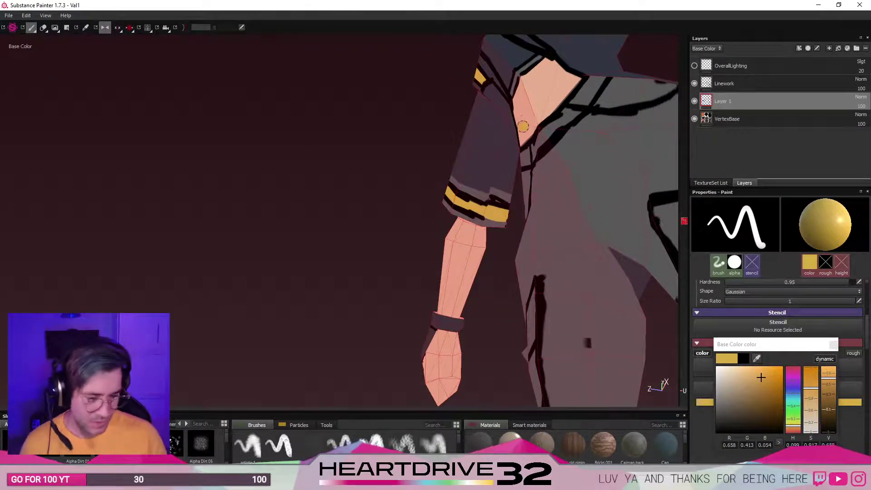
Examine the whole figure from the front, comparing the coat trim with the trousers, gloves and boots.
left_click_drag(522, 126, 457, 152, "alt")
right_click_drag(456, 151, 372, 181, "alt")
left_click_drag(372, 181, 454, 199, "alt+shift")
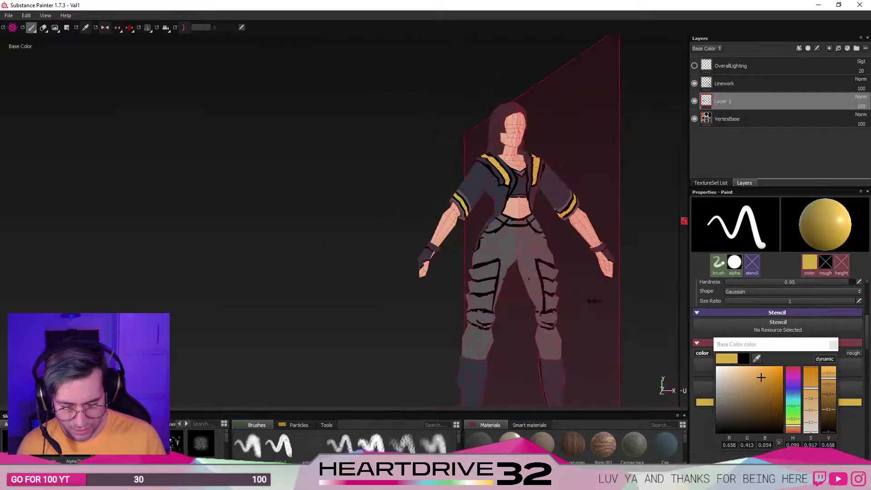
middle_click_drag(592, 300, 463, 188, "alt")
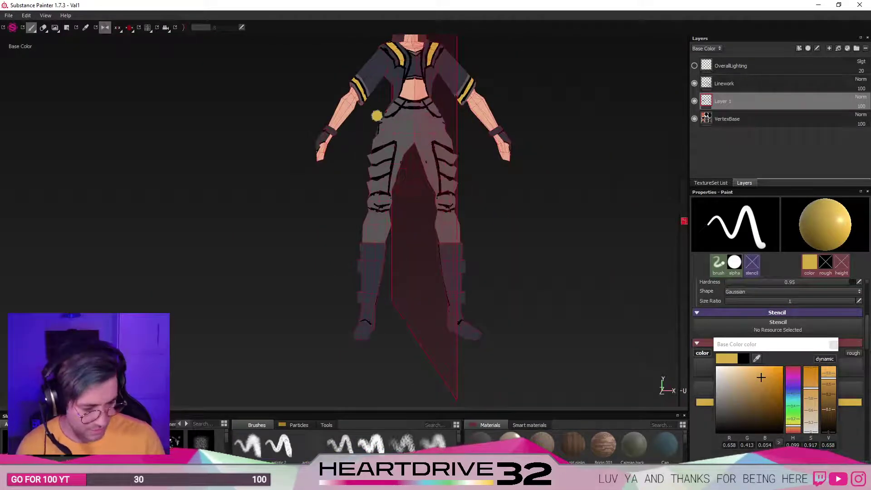
mouse_move(376, 115)
middle_mouse_down("alt")
mouse_move(389, 161)
mouse_move(444, 206)
mouse_move(430, 176)
middle_mouse_up("alt")
scroll(476, 198, "down", 3)
scroll(476, 198, "up", 6)
middle_click_drag(495, 201, 434, 290, "alt")
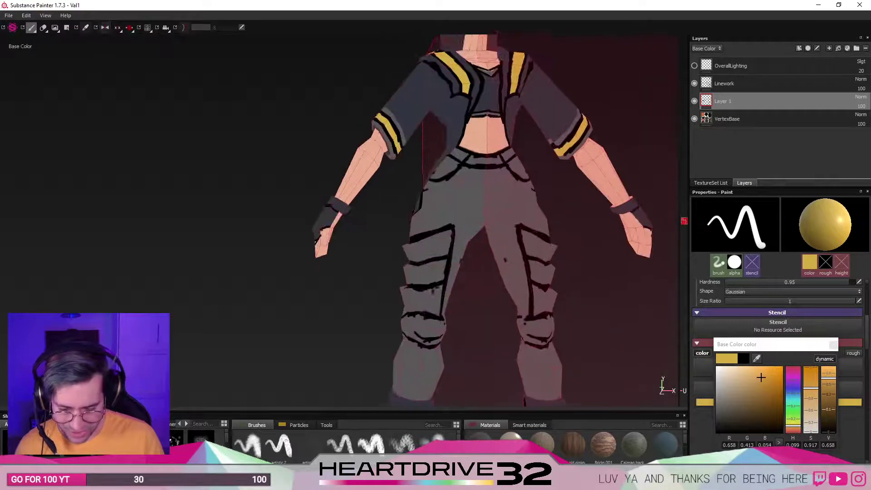
left_click_drag(434, 290, 437, 297, "ctrl+alt")
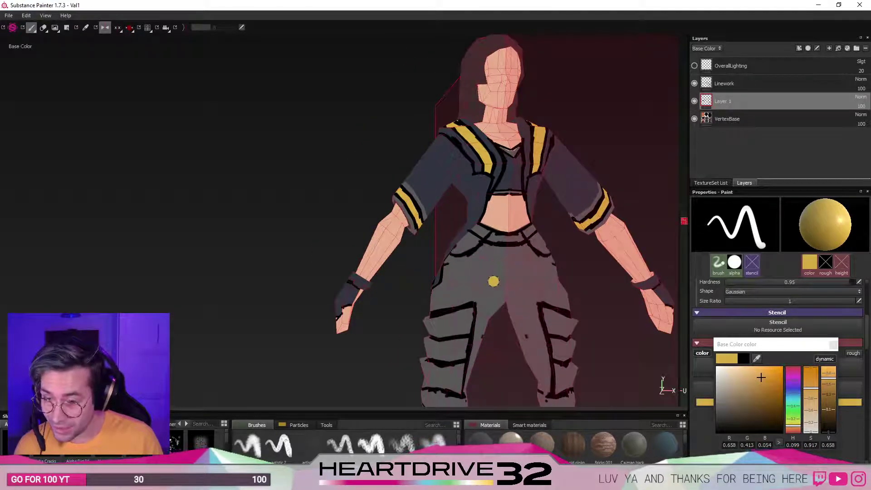
middle_click_drag(348, 281, 340, 169, "alt")
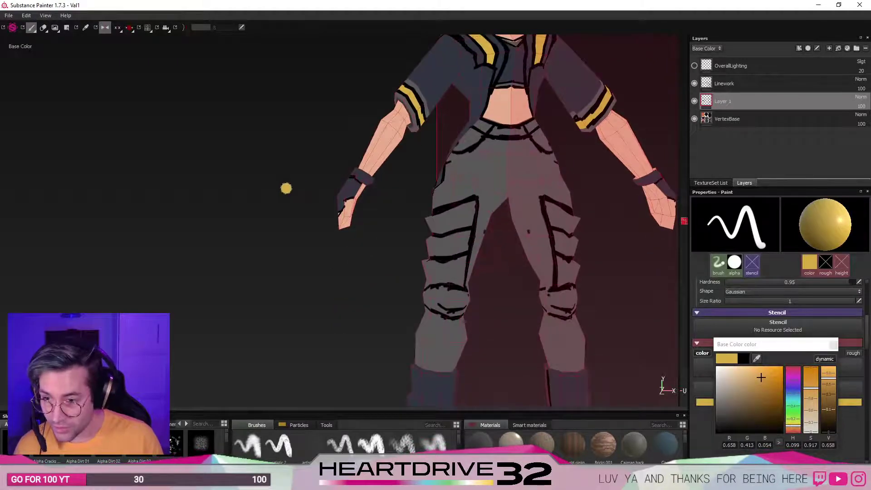
Fill the front of the glove's wristband with the same yellow.
right_click_drag(286, 189, 295, 215, "alt")
middle_click_drag(210, 205, 354, 265, "alt")
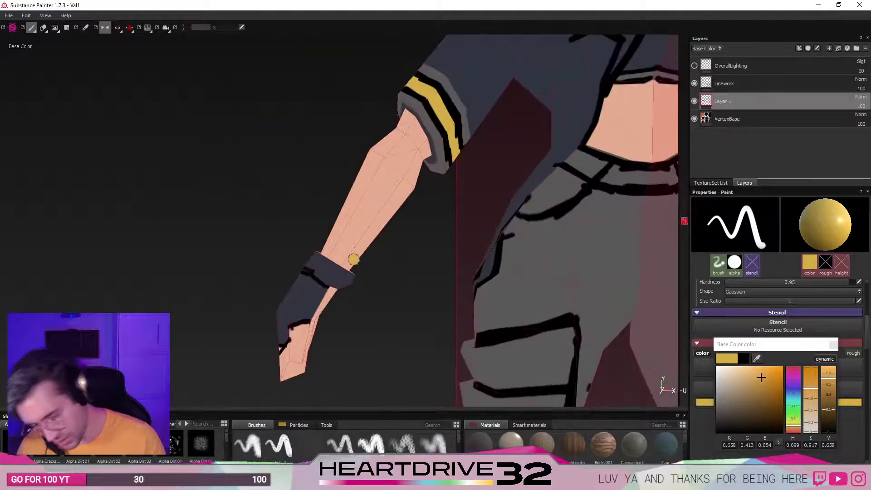
mouse_move(343, 276)
left_mouse_down()
mouse_move(318, 261)
mouse_move(354, 282)
left_mouse_up()
mouse_move(297, 228)
left_mouse_down("alt")
mouse_move(358, 249)
mouse_move(396, 239)
left_mouse_up("alt")
right_click_drag(523, 265, 561, 324, "alt")
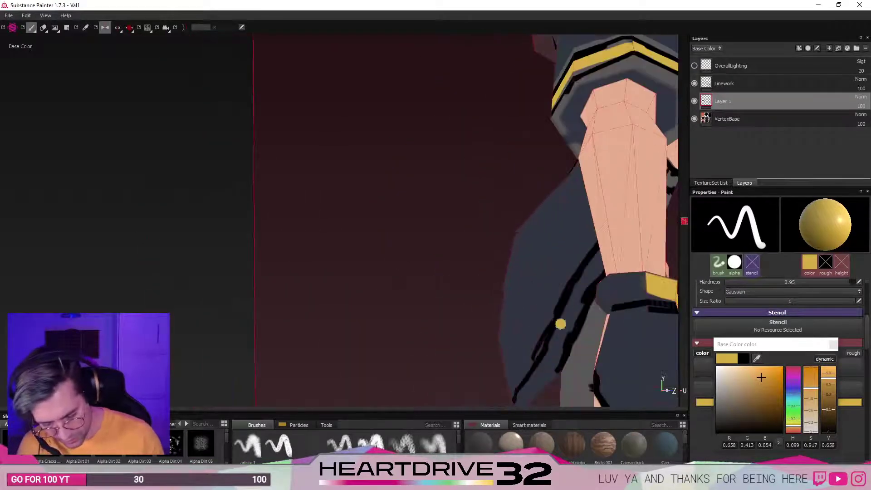
Continue the yellow around the back and inner side of the glove's wristband, undoing a stray stroke.
left_click_drag(561, 324, 578, 311, "alt")
middle_click_drag(578, 310, 473, 270, "alt")
left_click_drag(474, 269, 628, 324, "alt")
middle_click_drag(601, 322, 458, 301, "alt")
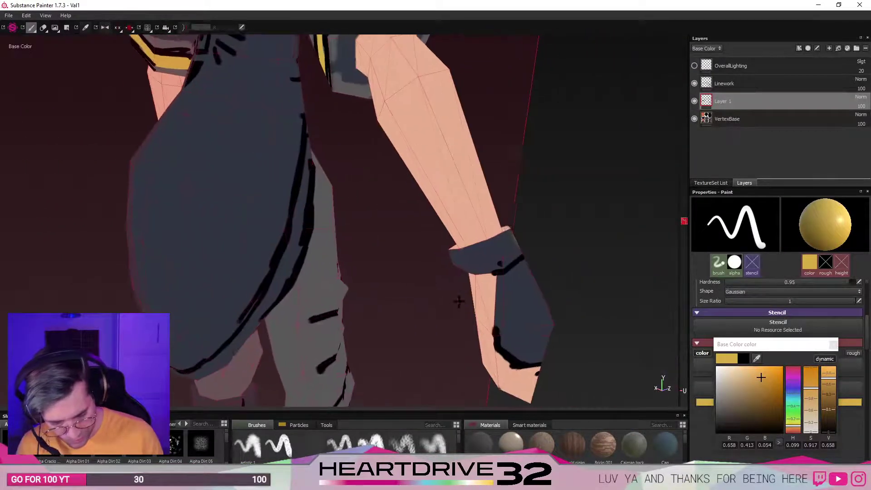
left_click_drag(459, 301, 492, 304, "alt")
mouse_move(480, 243)
left_mouse_down()
mouse_move(526, 218)
mouse_move(535, 224)
mouse_move(479, 244)
left_mouse_up()
key("ctrl+z")
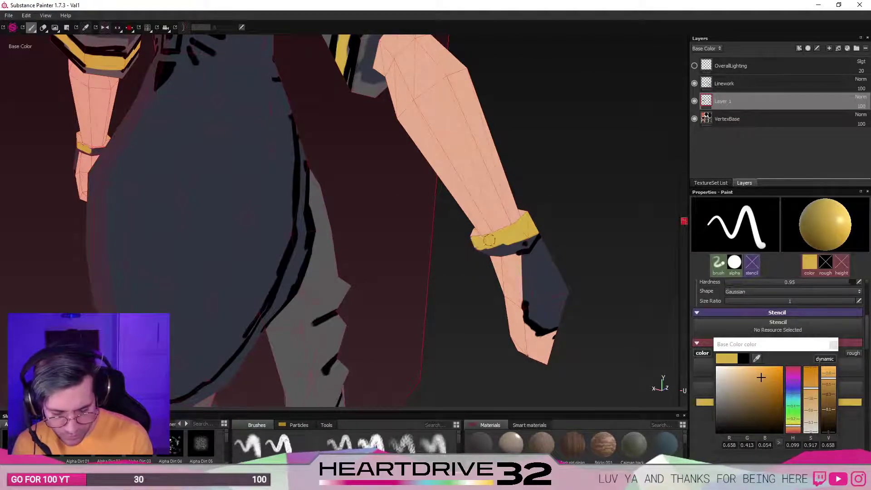
left_click_drag(489, 241, 469, 251, "alt")
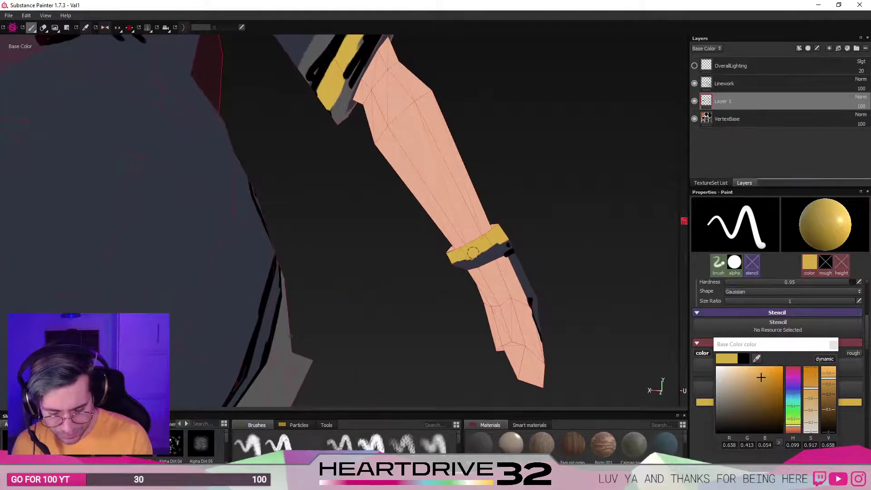
mouse_move(454, 285)
left_mouse_down("alt")
mouse_move(598, 250)
mouse_move(512, 259)
mouse_move(477, 251)
mouse_move(466, 281)
left_mouse_up("alt")
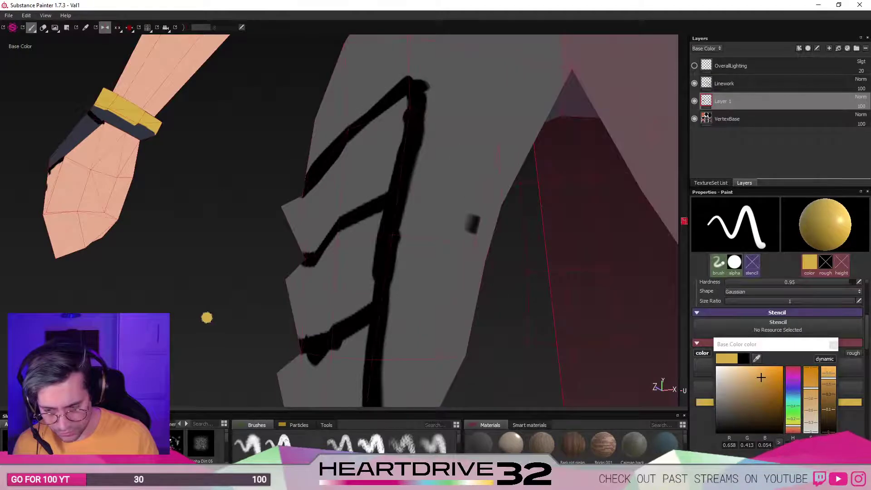
Examine the yellow wristband against the full figure from the front and close up at the wrist.
scroll(209, 317, "down", 6)
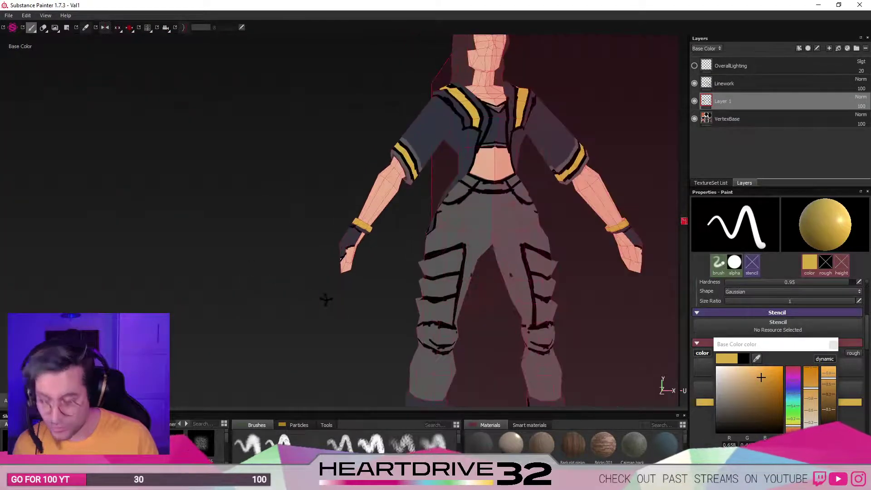
scroll(325, 299, "down", 5)
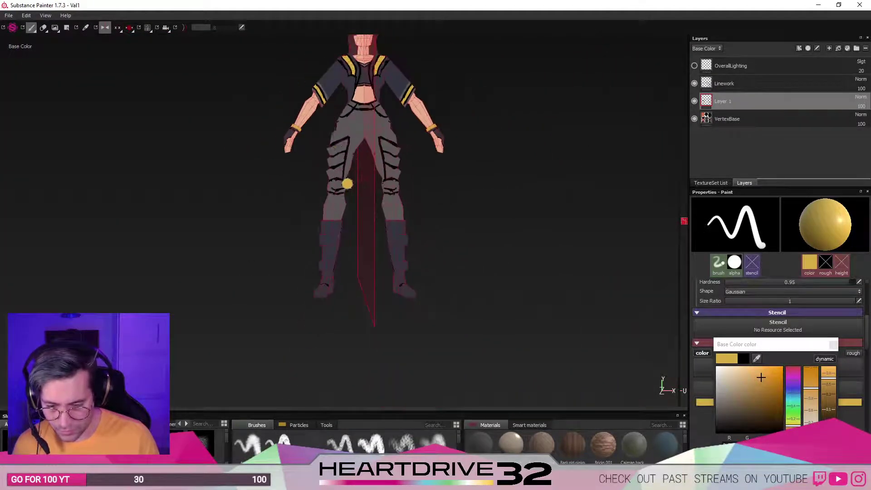
middle_click_drag(347, 184, 387, 284, "alt")
scroll(362, 213, "down", 2)
scroll(365, 225, "up", 3)
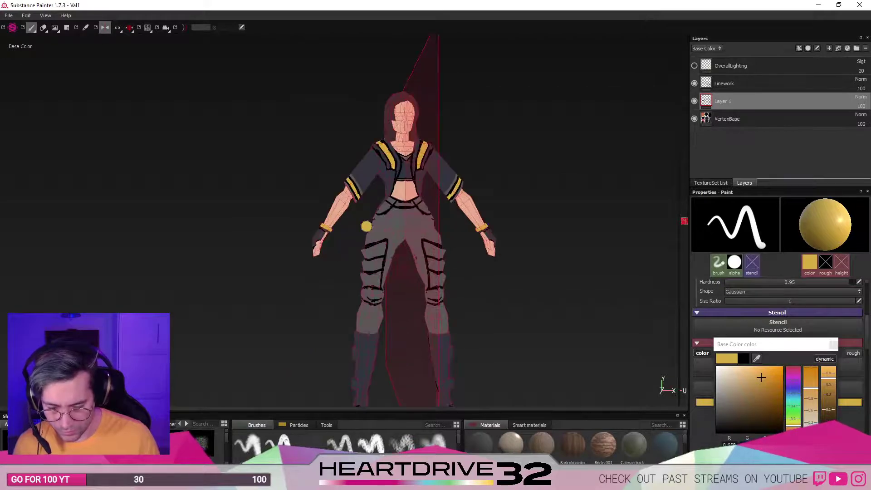
scroll(354, 249, "up", 4)
scroll(315, 317, "up", 3)
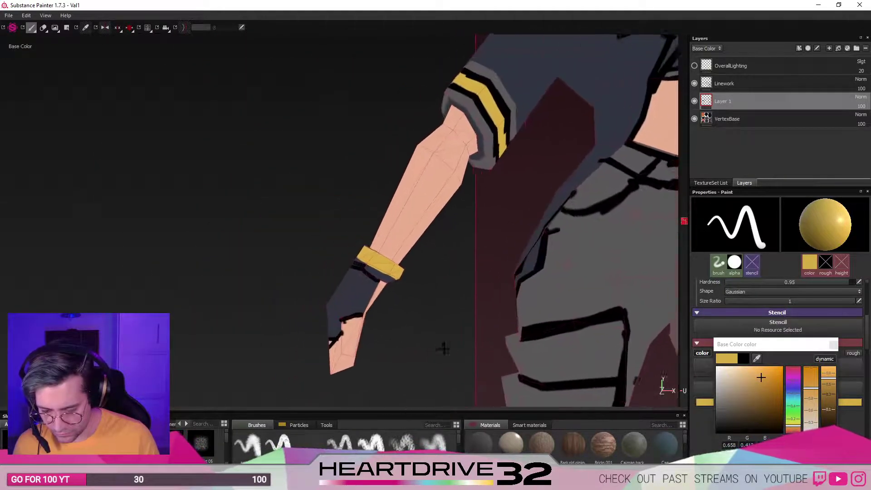
middle_click_drag(443, 349, 447, 347, "alt")
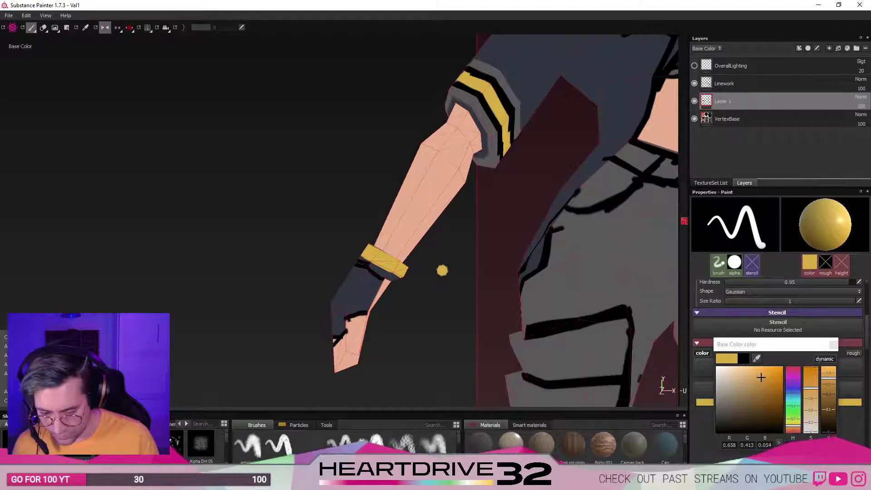
left_click_drag(410, 293, 535, 317, "alt")
scroll(537, 321, "up", 2)
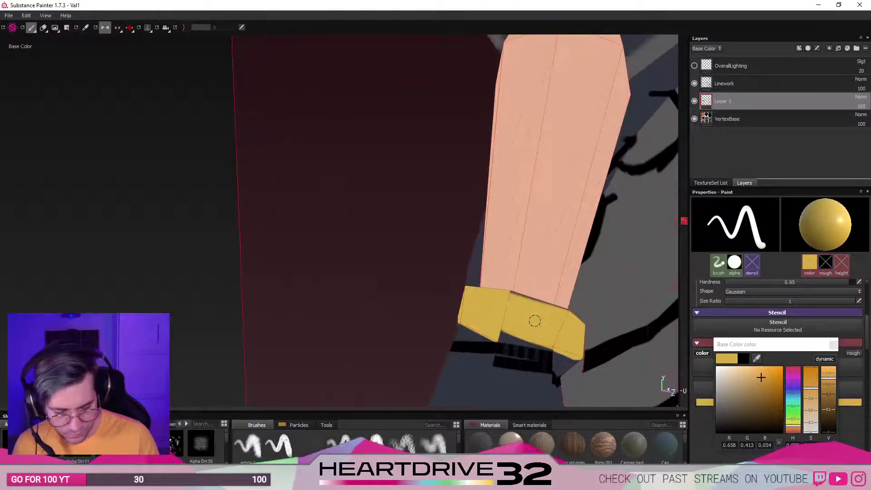
scroll(541, 324, "down", 4)
scroll(539, 315, "up", 2)
scroll(548, 322, "down", 4)
Examine the whole character from the front down to the boots and around to the coat's back.
left_click_drag(550, 313, 451, 307, "alt")
left_click_drag(612, 320, 564, 323, "alt")
middle_click_drag(613, 328, 559, 244, "alt")
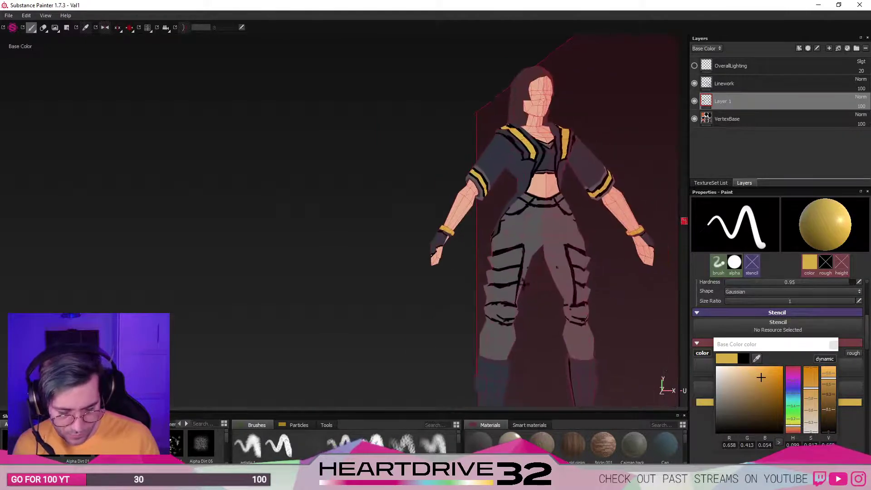
mouse_move(524, 285)
left_mouse_down("alt+shift")
mouse_move(501, 281)
mouse_move(540, 293)
left_mouse_up("alt+shift")
middle_click_drag(601, 327, 443, 185, "alt")
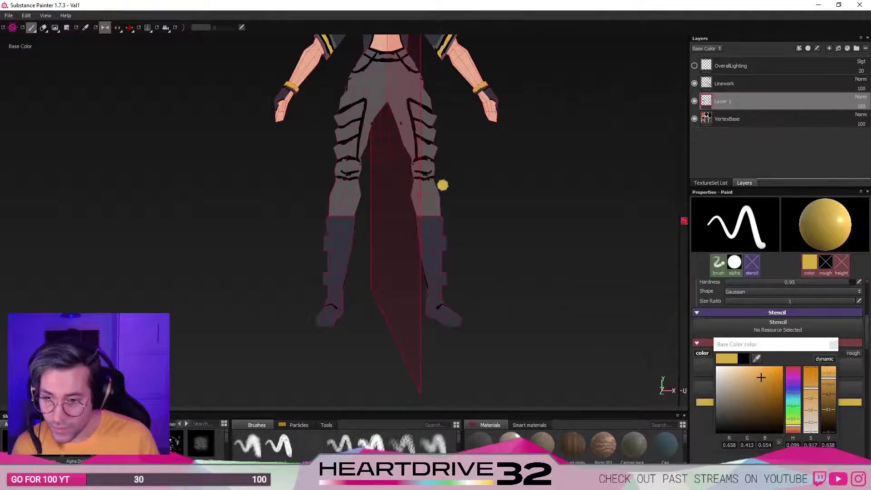
middle_click_drag(343, 210, 355, 285, "alt")
middle_click_drag(398, 194, 403, 258, "alt")
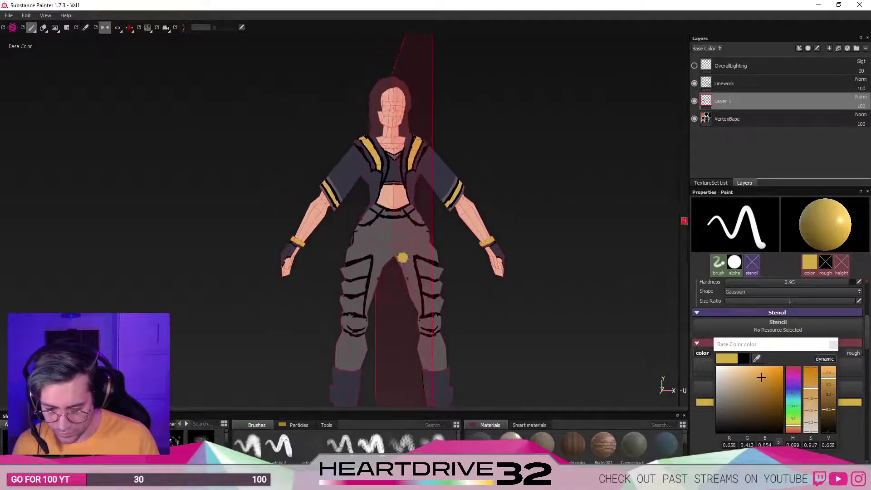
middle_click_drag(433, 202, 444, 265, "alt")
left_click_drag(311, 325, 658, 331, "alt")
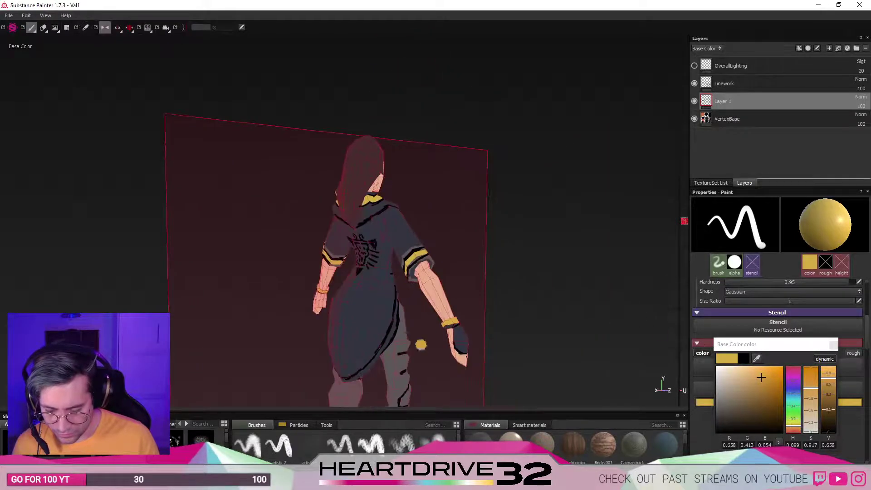
Fill the outlined trim band down the side of the coat tail with yellow, undoing the first stroke.
right_click_drag(421, 344, 475, 257, "alt")
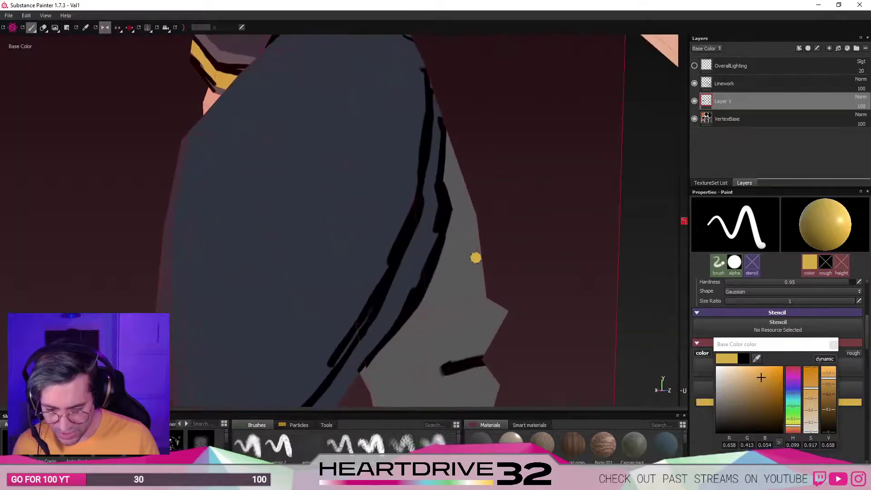
left_click_drag(475, 257, 409, 276, "alt")
right_click_drag(470, 211, 500, 219, "alt")
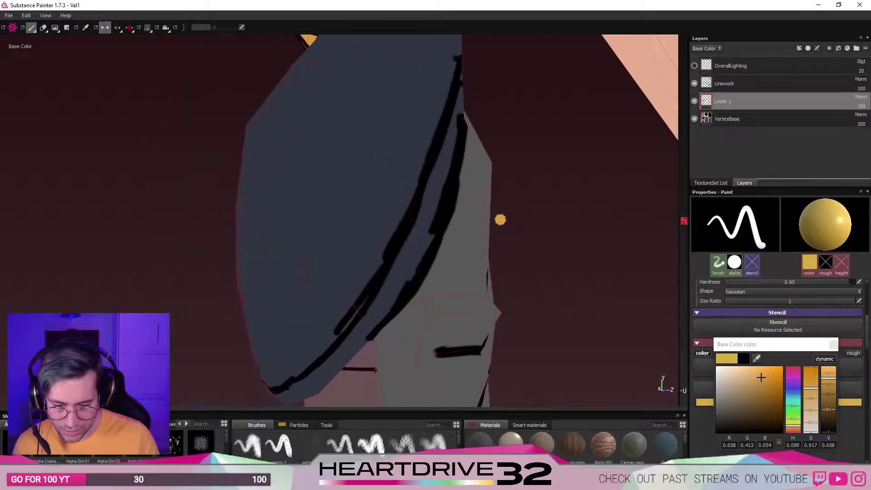
left_click_drag(500, 219, 461, 175, "alt")
key("l")
left_click_drag(475, 145, 466, 180)
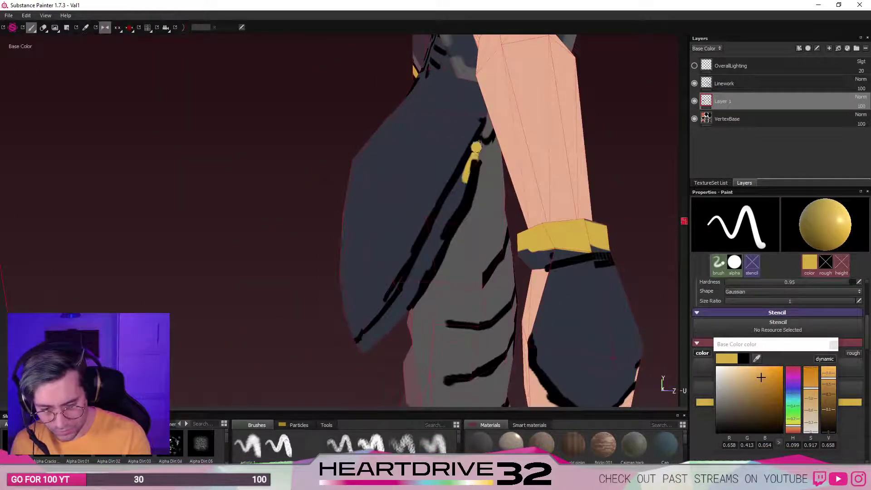
key("ctrl+z")
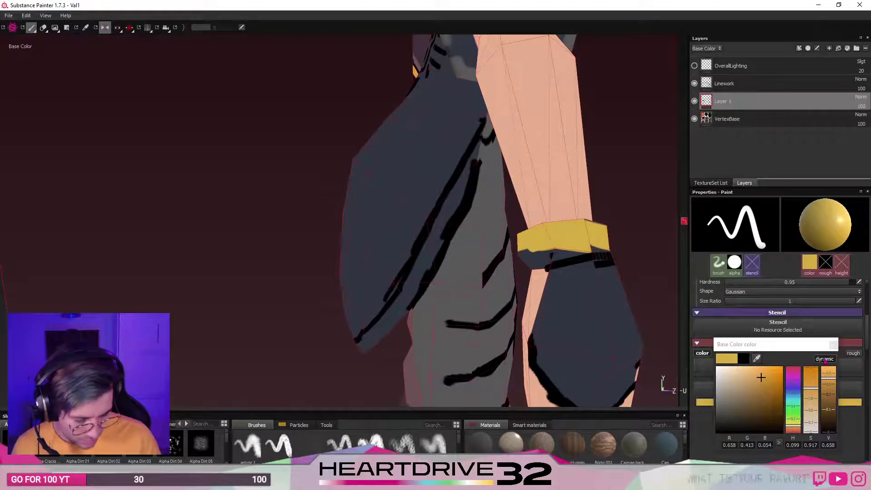
left_click(831, 345)
scroll(806, 395, "up", 1)
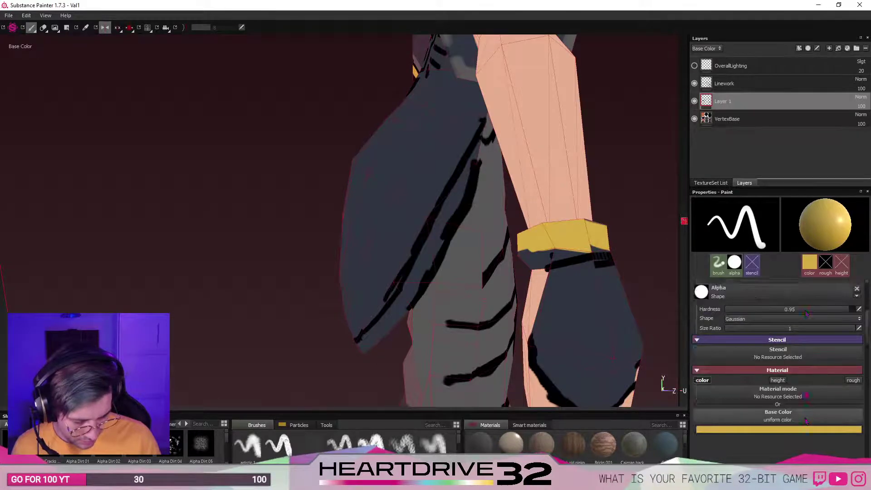
scroll(806, 395, "up", 3)
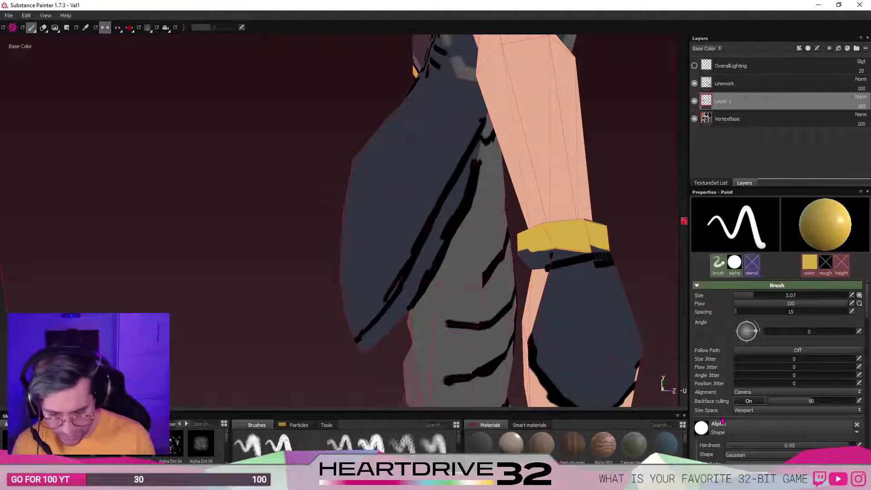
mouse_move(428, 249)
left_mouse_down()
mouse_move(440, 222)
mouse_move(423, 270)
mouse_move(479, 139)
mouse_move(457, 195)
left_mouse_up()
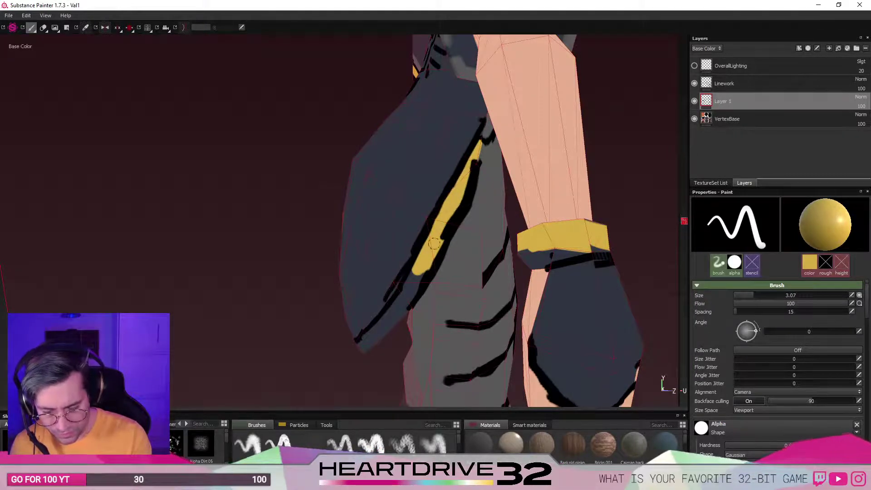
mouse_move(419, 272)
left_mouse_down()
mouse_move(363, 347)
mouse_move(390, 320)
left_mouse_up()
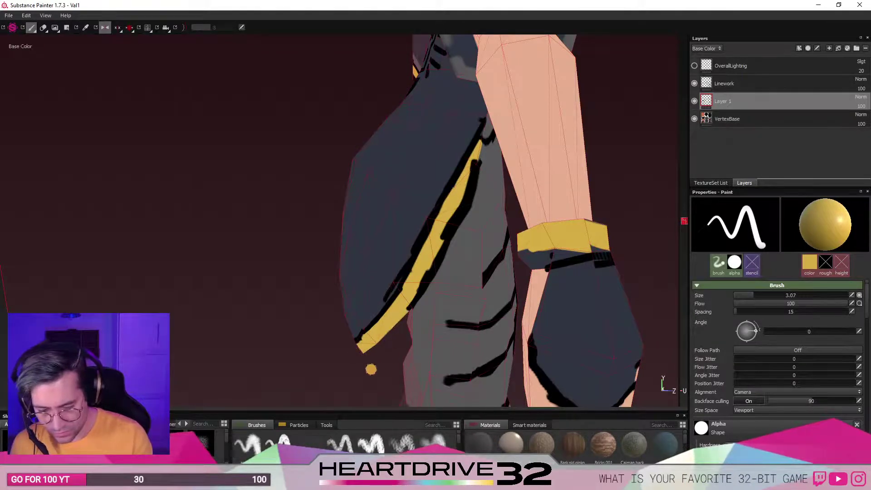
Complete the yellow trim across the lower hem at the coat's back centre.
mouse_move(371, 368)
left_mouse_down("alt")
mouse_move(558, 279)
mouse_move(367, 257)
left_mouse_up("alt")
right_click_drag(367, 258, 371, 301, "alt")
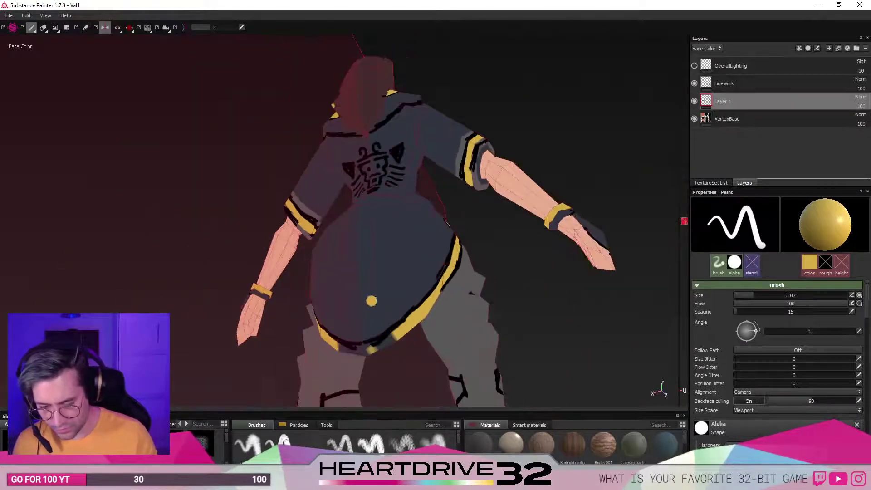
mouse_move(371, 301)
left_mouse_down("alt")
mouse_move(391, 338)
mouse_move(358, 352)
mouse_move(415, 325)
left_mouse_up("alt")
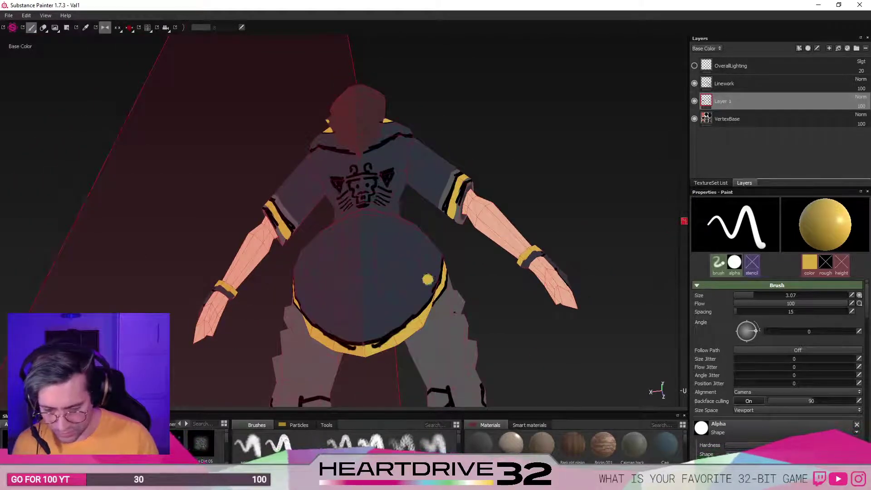
Try yellow inside the lower face of the emblem on the coat's back, undoing each stroke.
left_click_drag(428, 279, 408, 245, "alt")
middle_click_drag(408, 245, 394, 332, "alt")
mouse_move(395, 333)
right_mouse_down("alt")
mouse_move(375, 346)
mouse_move(366, 284)
mouse_move(350, 274)
right_mouse_up("alt")
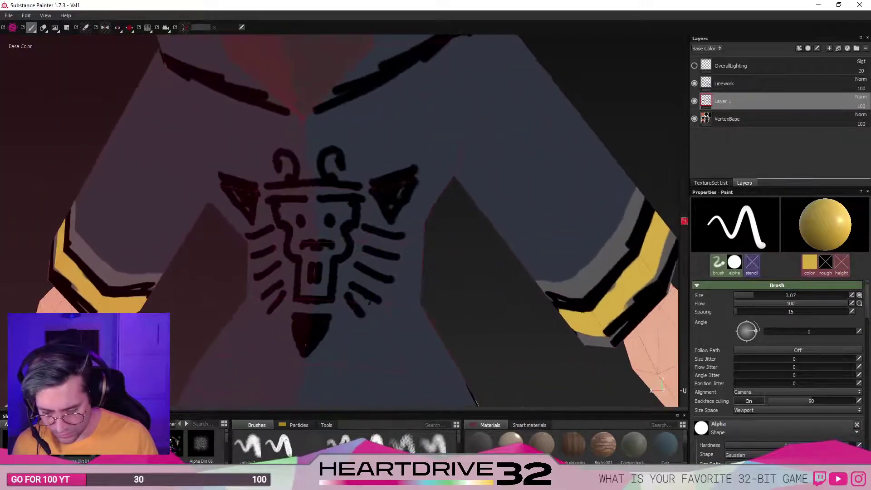
mouse_move(323, 285)
left_mouse_down()
mouse_move(321, 291)
mouse_move(320, 278)
mouse_move(322, 289)
left_mouse_up()
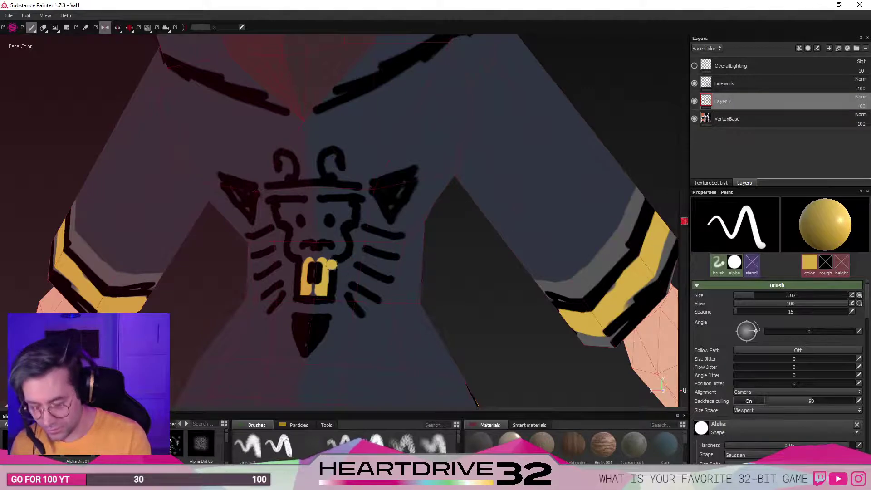
key("ctrl+z")
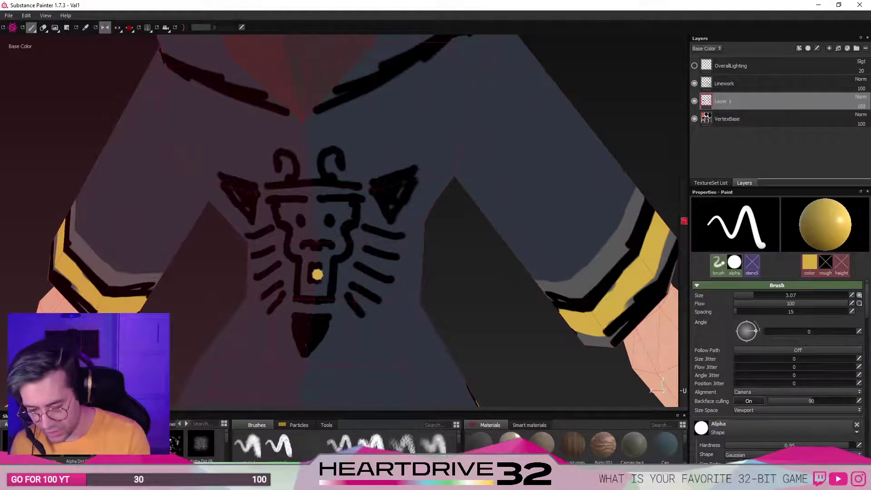
mouse_move(317, 274)
left_mouse_down()
mouse_move(327, 260)
mouse_move(319, 281)
left_mouse_up()
key("ctrl+z")
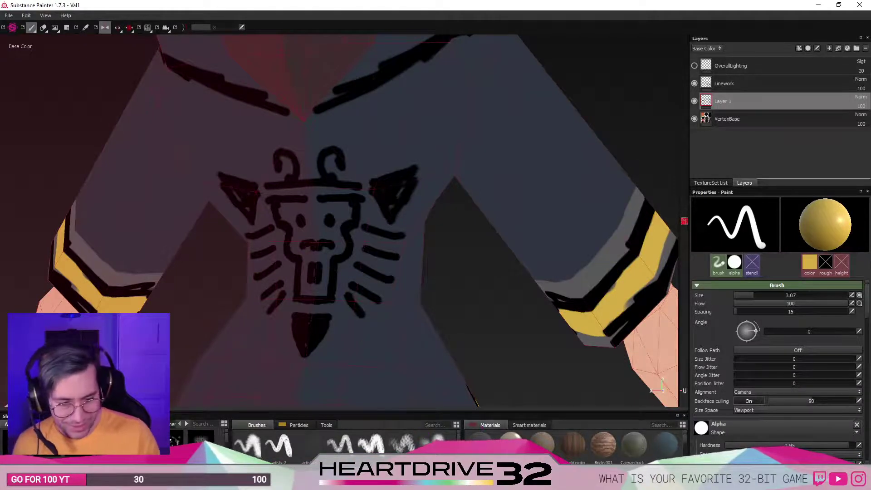
Examine the full figure's yellow trim from the back, the side and the front.
scroll(322, 183, "up", 3)
scroll(360, 211, "down", 6)
scroll(359, 212, "down", 8)
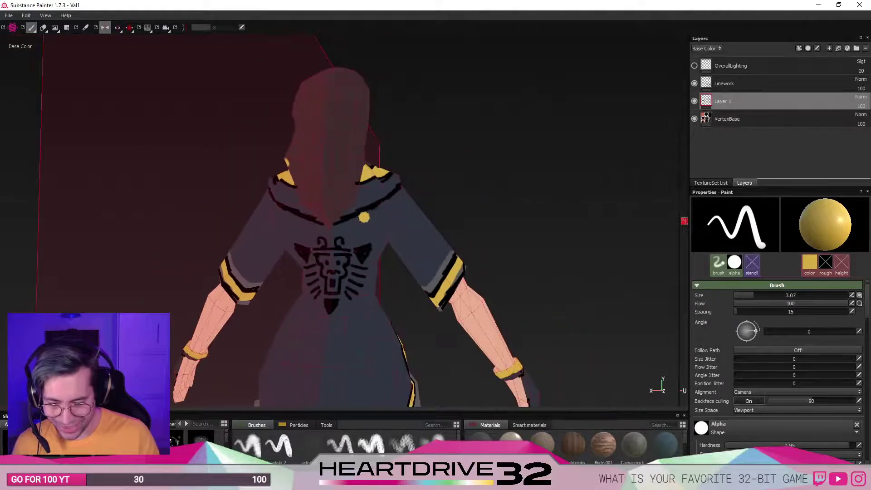
left_click_drag(373, 384, 571, 342, "alt+shift")
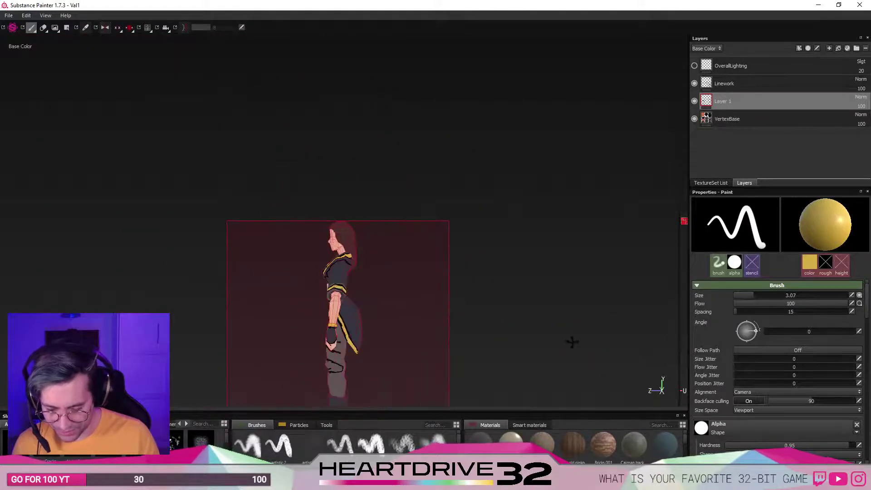
left_click_drag(366, 336, 521, 334, "alt+shift")
scroll(394, 348, "down", 1)
scroll(398, 340, "up", 6)
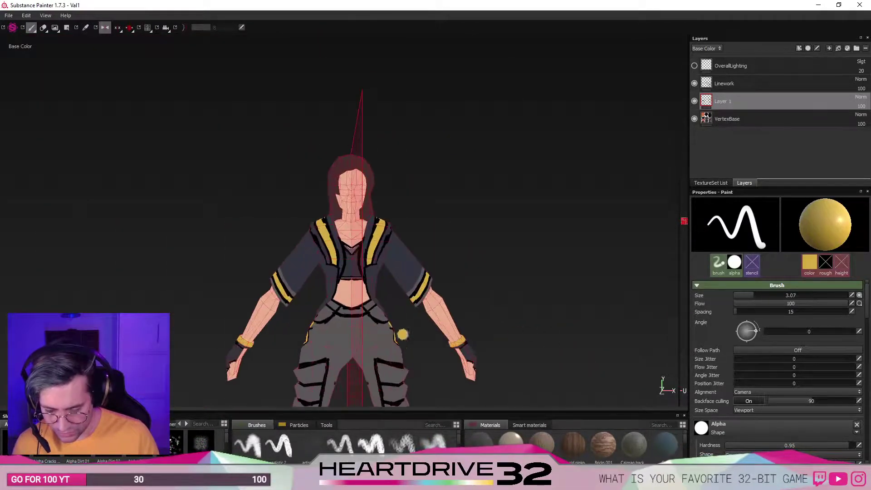
middle_click_drag(433, 303, 441, 256, "alt")
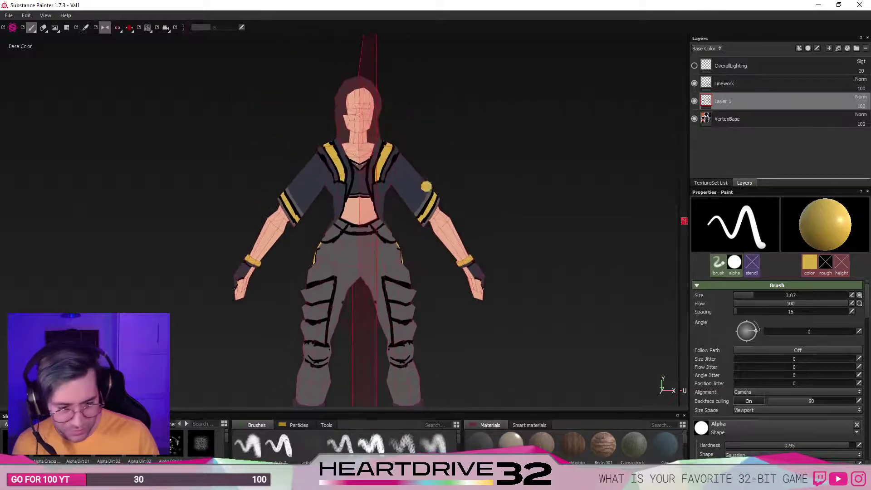
Compare the base colours with and without the Linework layer from the front, leaving that layer hidden.
left_click(694, 84)
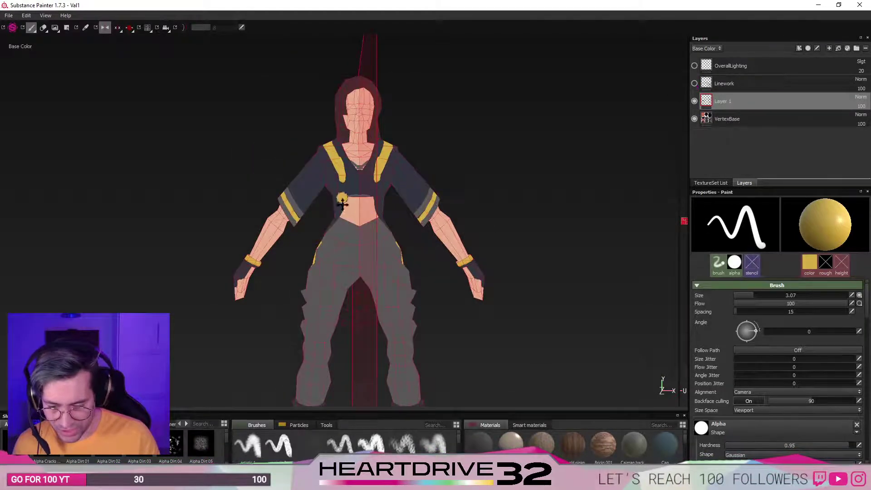
middle_click_drag(353, 226, 331, 190, "alt")
left_click(694, 83)
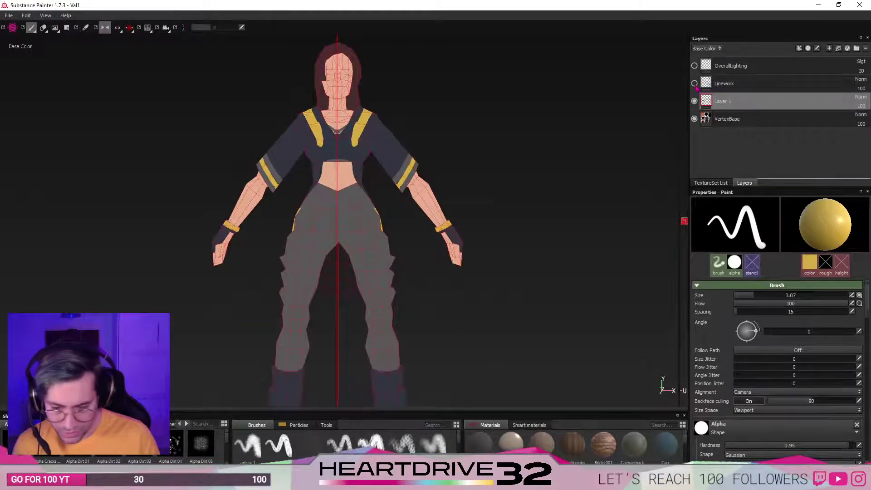
scroll(365, 111, "up", 5)
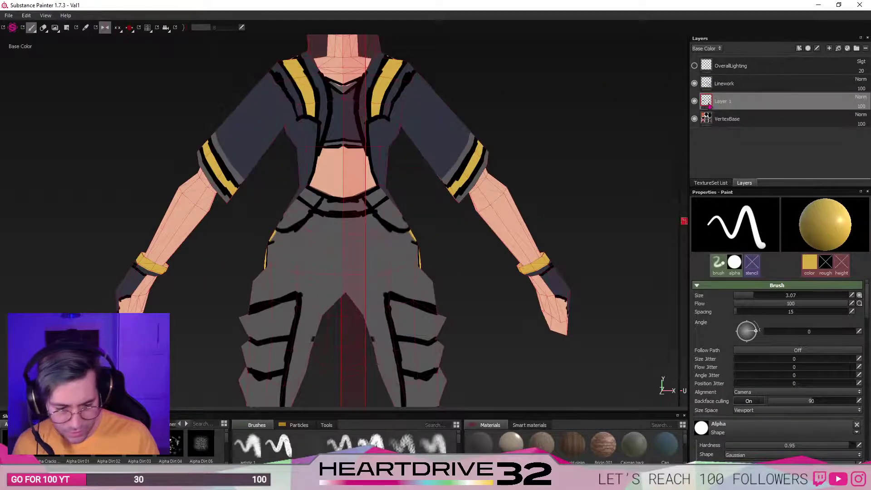
left_click(693, 83)
scroll(387, 124, "down", 2)
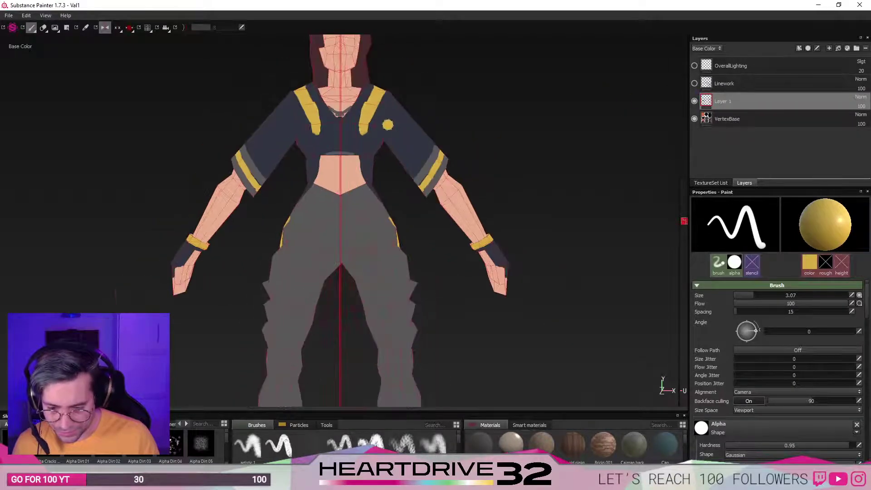
Set the brush's base colour to neutral grey with R, G and B at 0.100 for the chest details.
scroll(386, 124, "up", 6)
middle_click_drag(387, 124, 374, 246, "alt")
key("l")
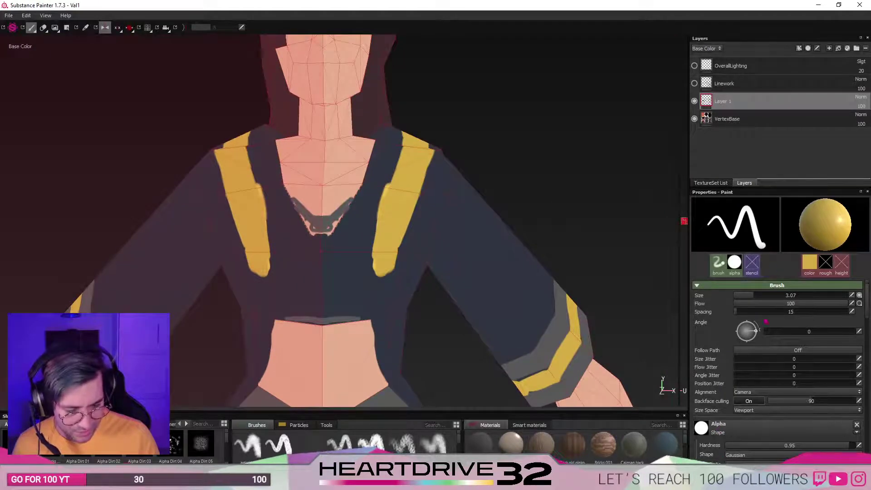
scroll(765, 362, "down", 5)
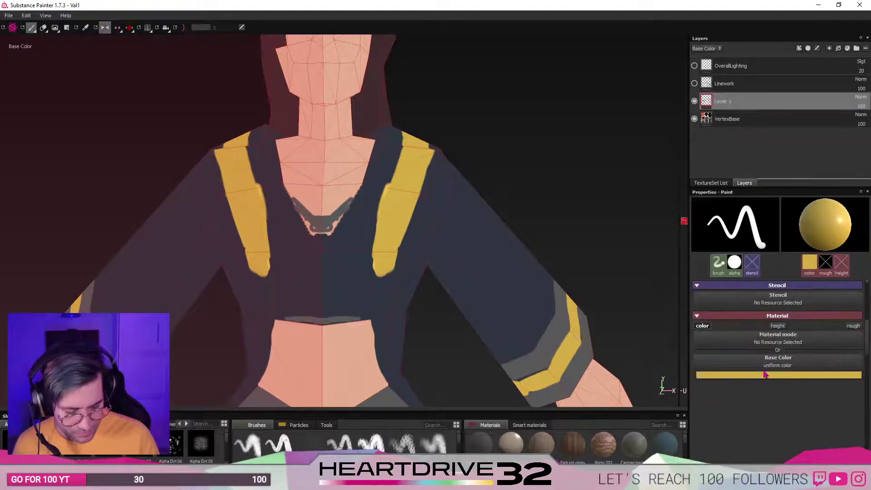
left_click(766, 375)
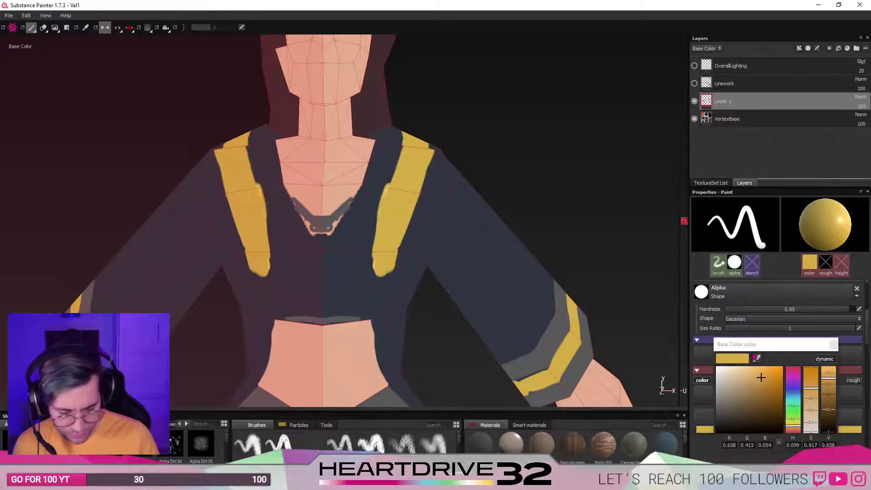
left_click(756, 357)
left_click(731, 416)
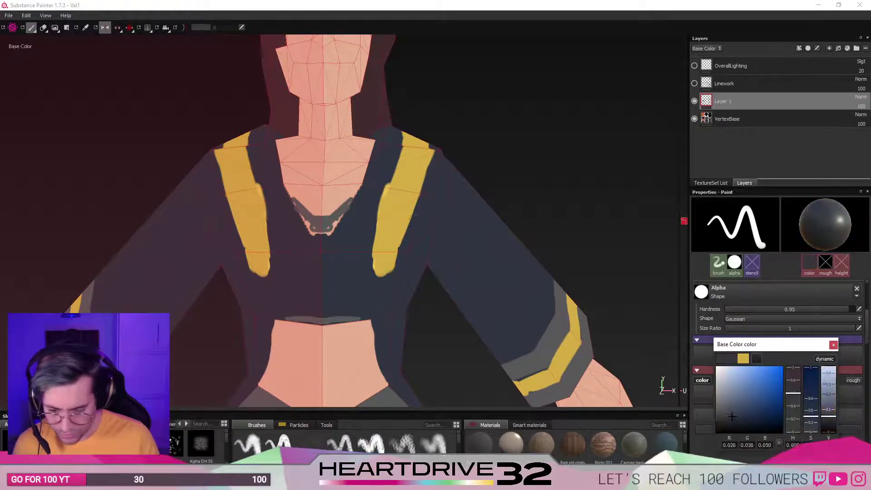
left_click_drag(731, 416, 716, 408)
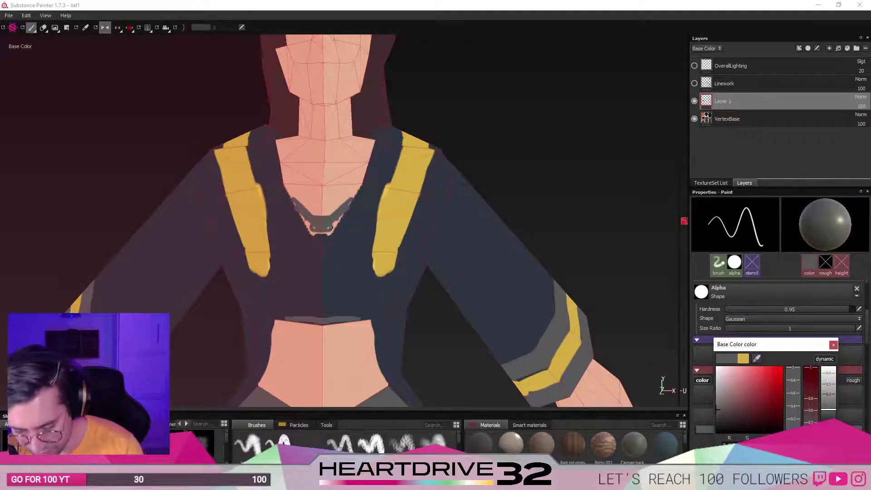
Fill the V-shaped neckline insert and the bottom hem of the inner top with grey.
key("l")
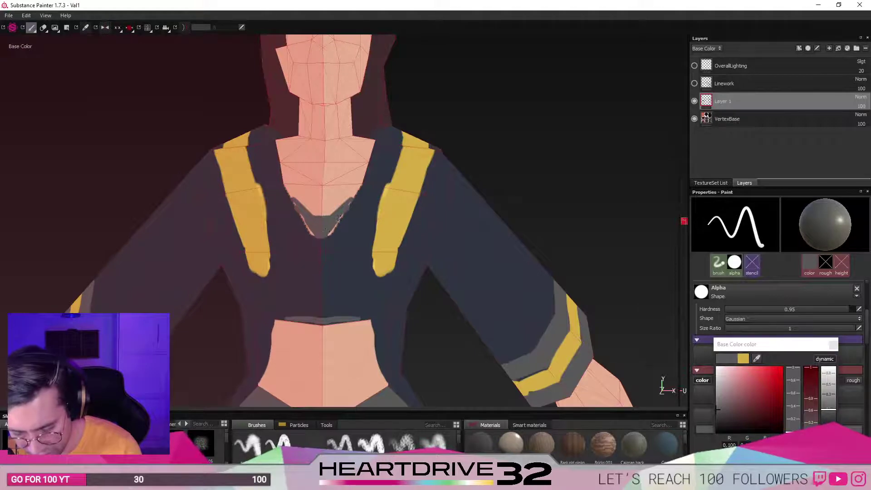
left_click_drag(326, 230, 328, 230)
mouse_move(329, 230)
left_mouse_down()
mouse_move(343, 210)
mouse_move(323, 244)
left_mouse_up()
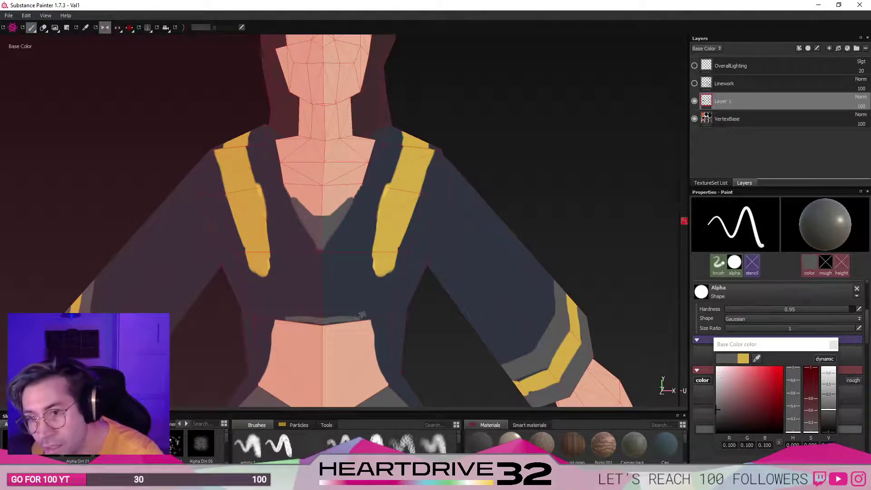
mouse_move(364, 318)
left_mouse_down()
mouse_move(333, 315)
mouse_move(368, 318)
mouse_move(340, 315)
mouse_move(351, 315)
left_mouse_up()
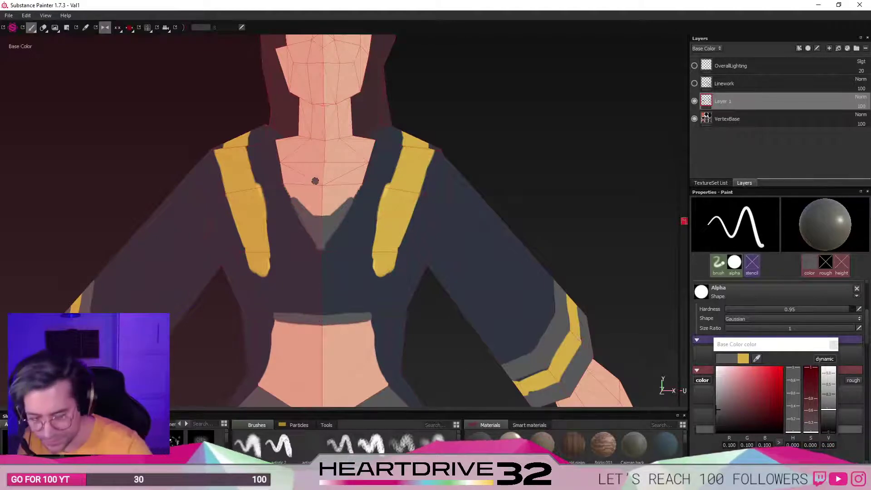
Set the brush size to 0.57 and line the coat's front edges beside the bare midriff with neutral grey.
mouse_move(302, 158)
left_mouse_down("alt")
mouse_move(321, 103)
mouse_move(316, 142)
mouse_move(311, 117)
mouse_move(307, 146)
mouse_move(313, 163)
mouse_move(287, 97)
mouse_move(292, 75)
left_mouse_up("alt")
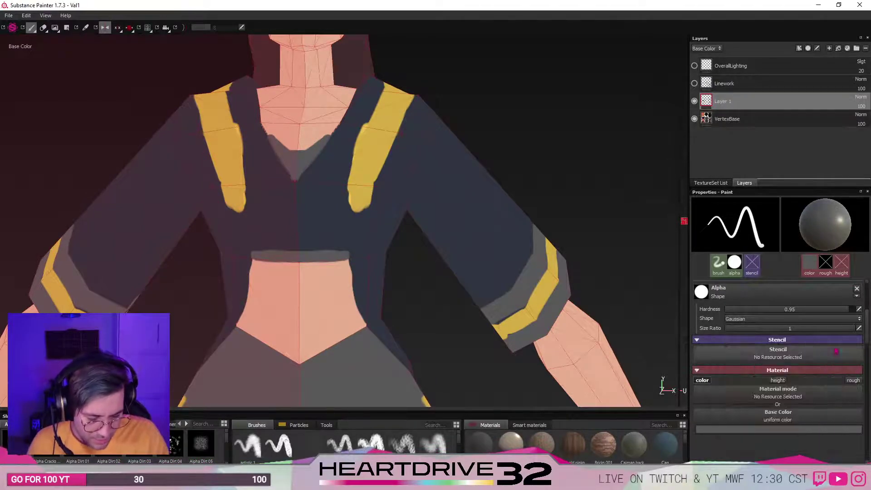
scroll(800, 433, "up", 2)
scroll(800, 433, "up", 1)
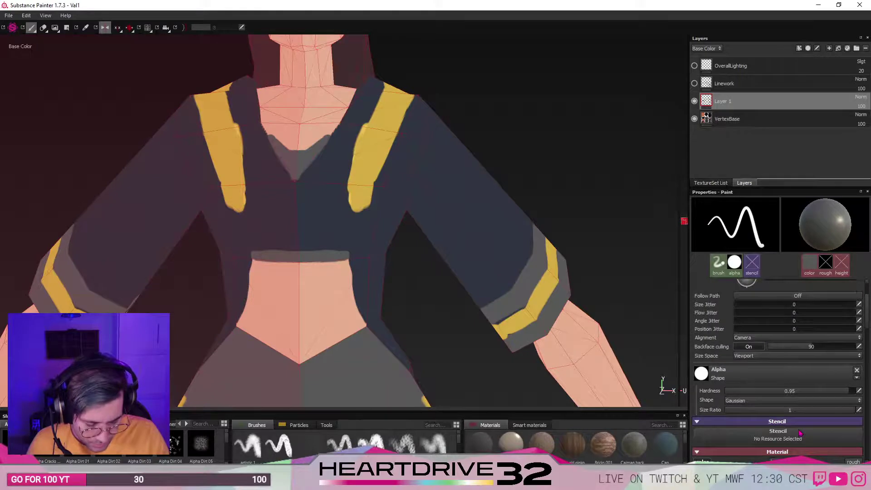
scroll(801, 433, "up", 2)
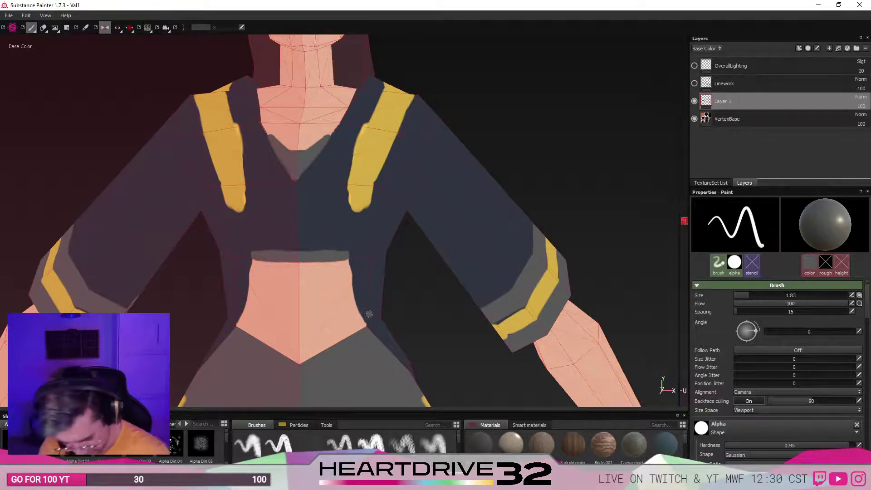
right_click_drag(382, 276, 355, 295, "ctrl")
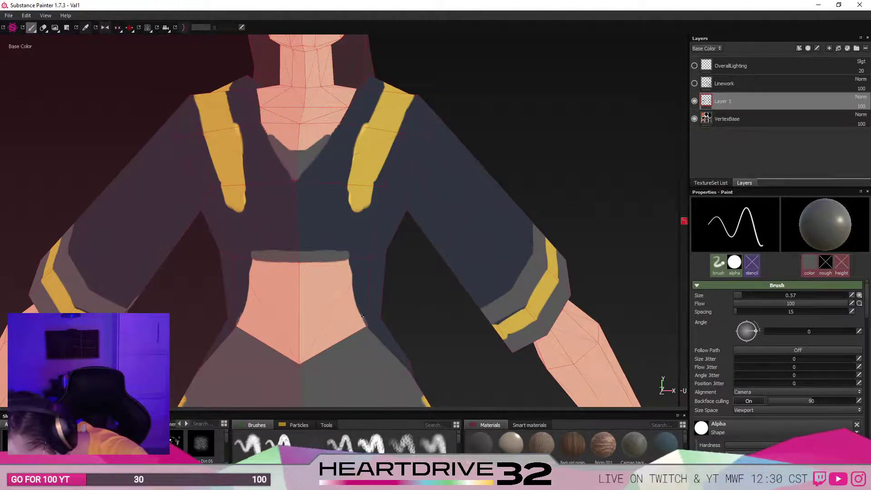
key("l")
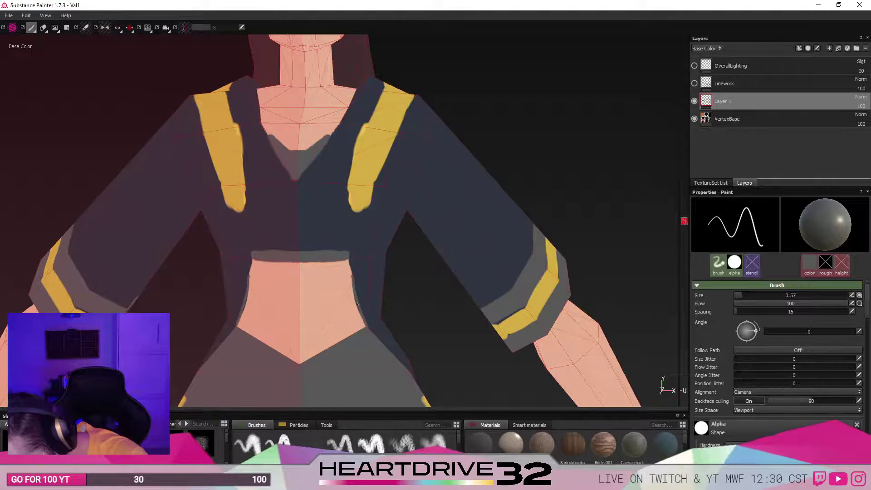
key("l")
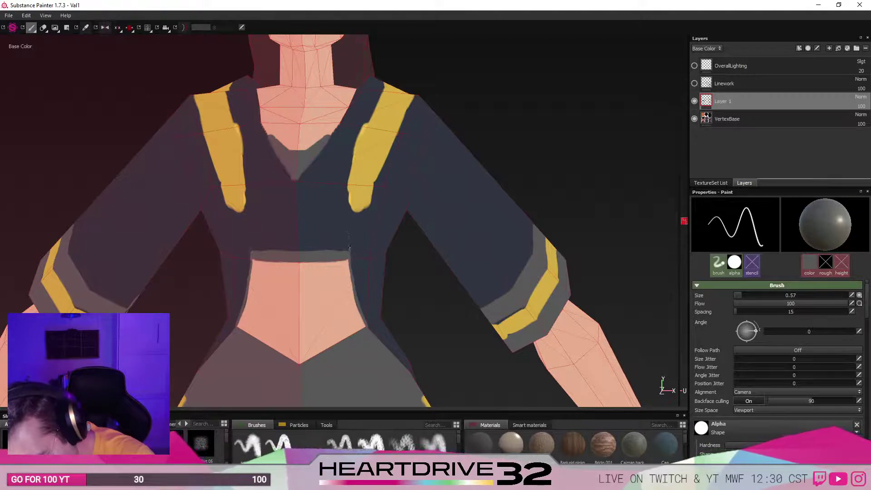
Draw two parallel thin grey outlines for a trim strip up the coat's front, over the yellow stripes to the shoulders.
mouse_move(349, 262)
left_mouse_down()
mouse_move(347, 207)
mouse_move(384, 89)
left_mouse_up()
key("ctrl+z")
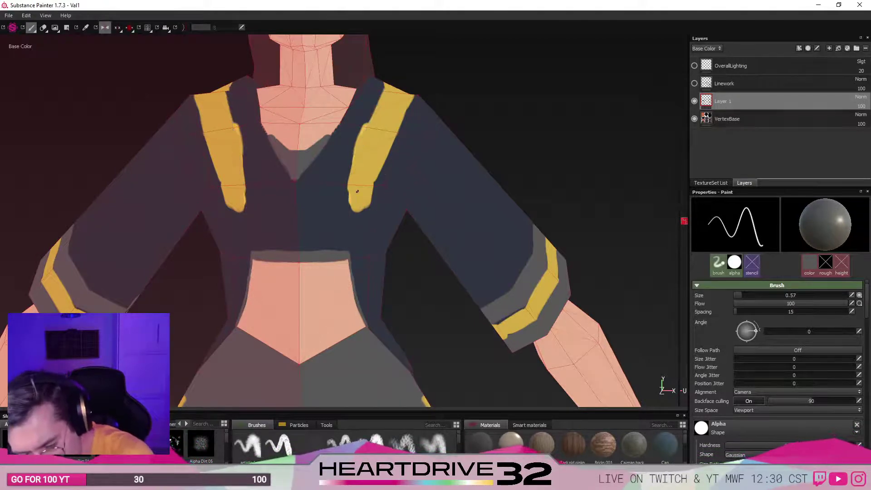
left_click_drag(349, 267, 349, 234)
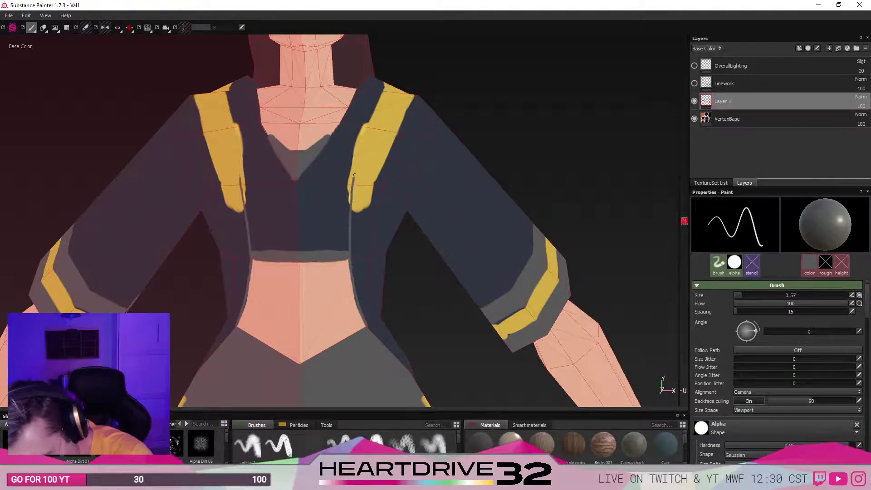
left_click_drag(383, 92, 383, 89)
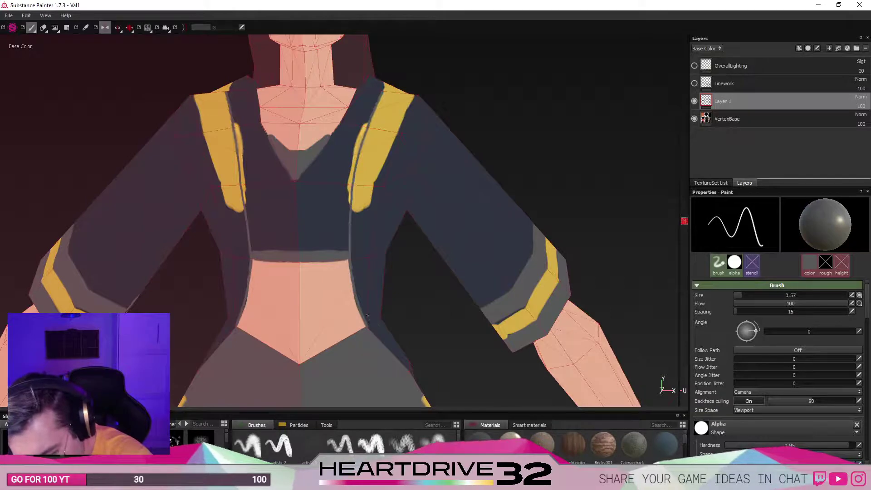
key("l")
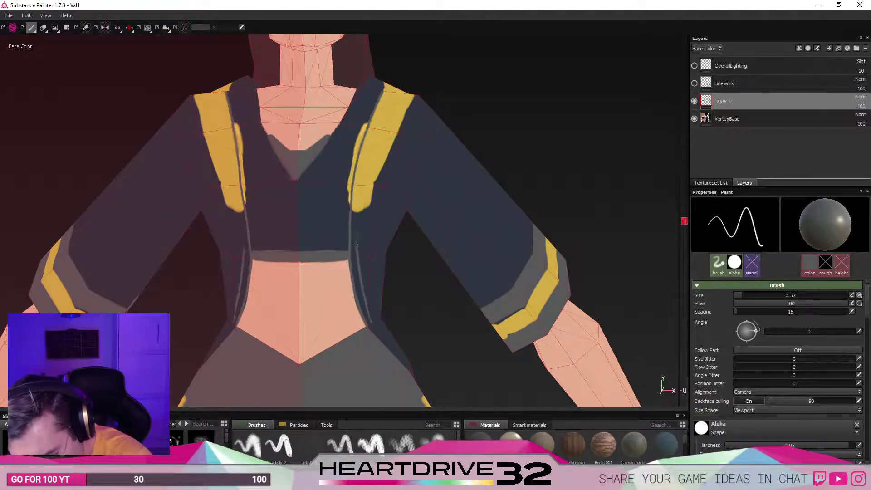
left_click_drag(365, 169, 390, 96)
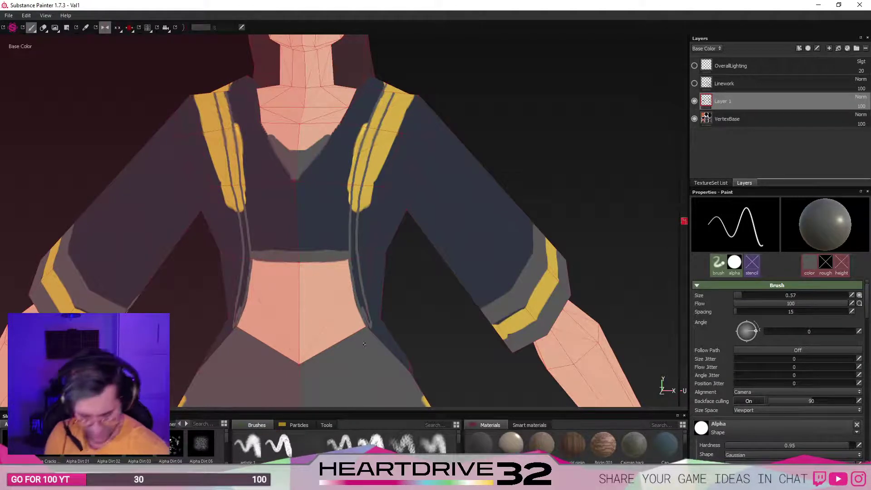
Enlarge the brush to size 1.33 and fill the outlined trim strip with grey from the waist up to the shoulders.
right_click_drag(360, 326, 367, 322, "ctrl")
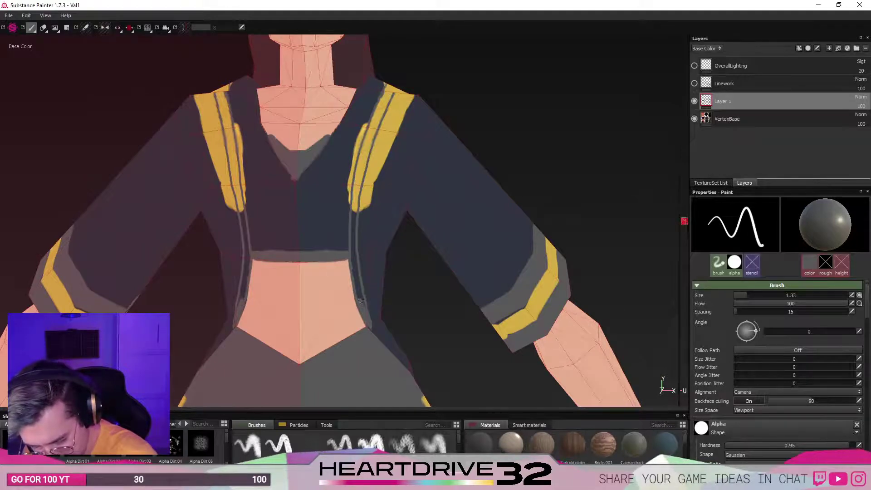
left_click_drag(359, 293, 359, 168)
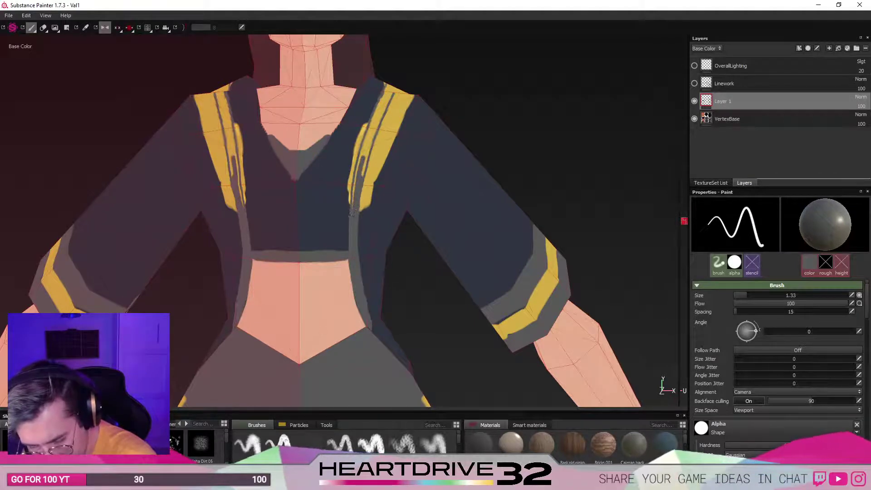
left_click_drag(352, 211, 367, 140)
left_click_drag(358, 169, 377, 119)
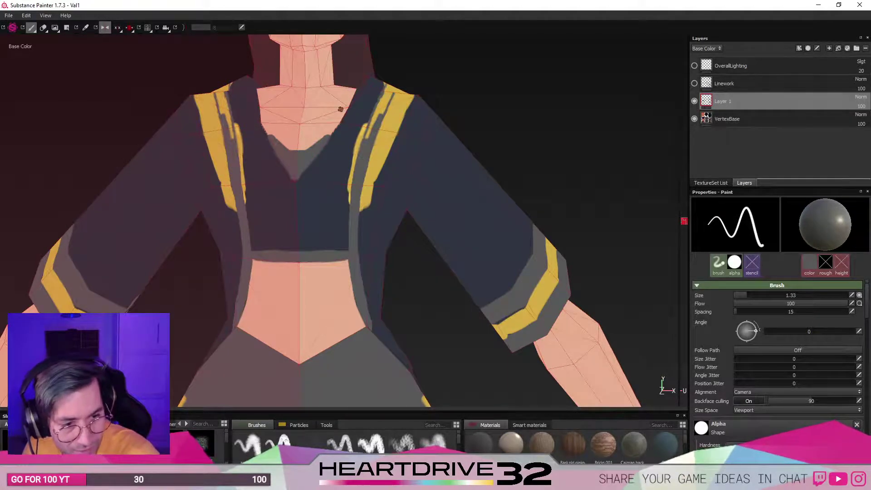
left_click_drag(365, 138, 386, 88)
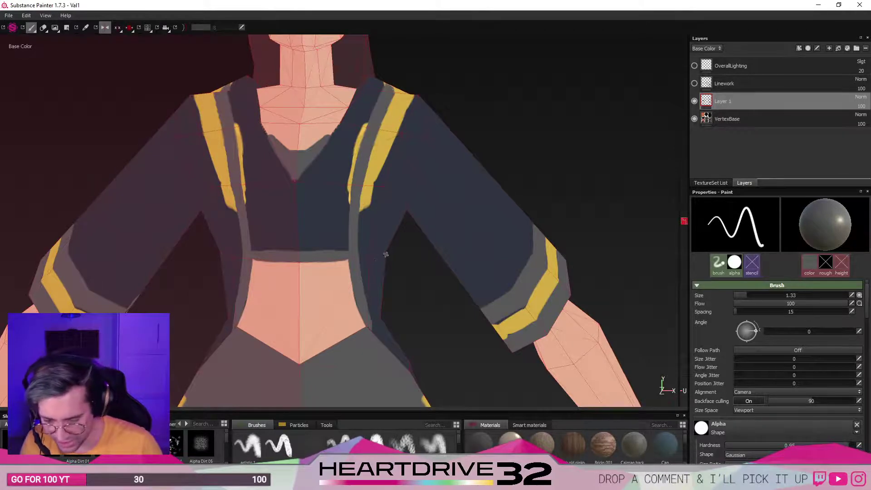
left_click_drag(341, 258, 342, 257)
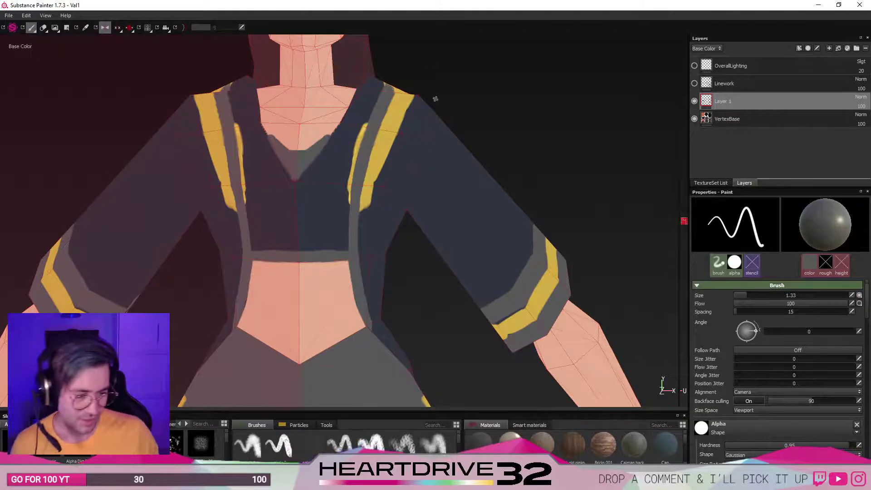
Sample the coat's navy as base colour and paint over the leftover yellow on the inner side of the grey strips.
scroll(800, 356, "down", 8)
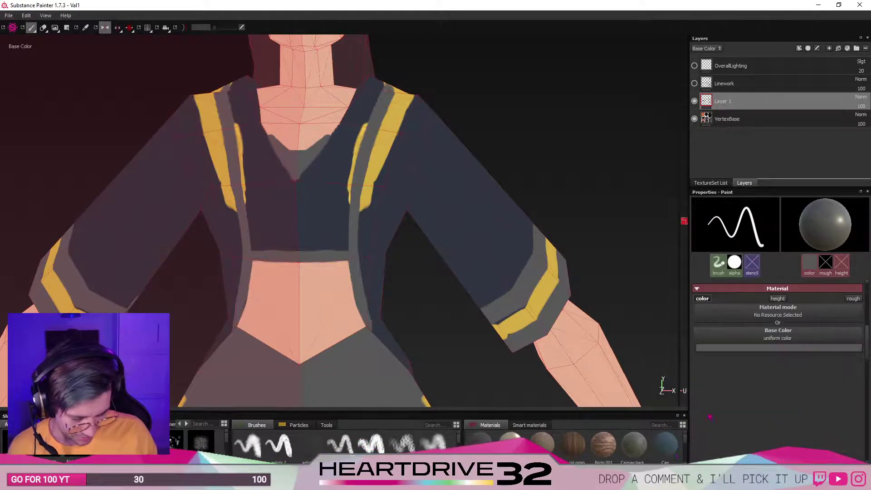
left_click(799, 349)
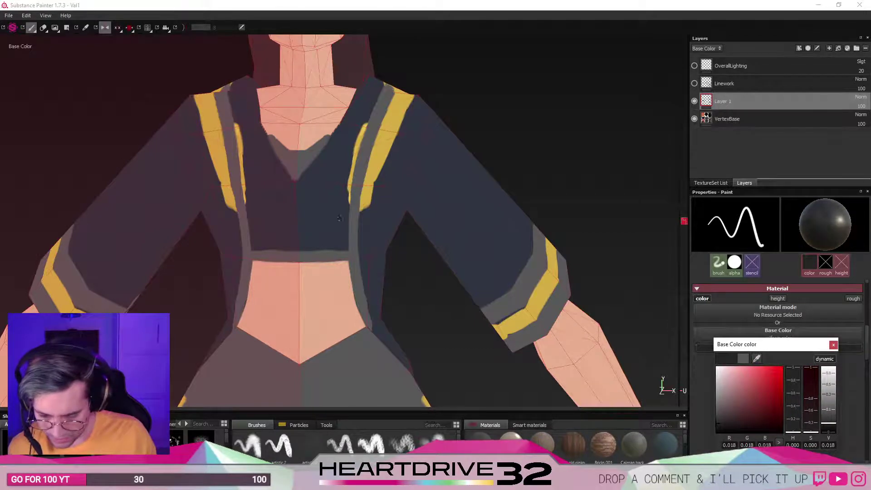
left_click(368, 219)
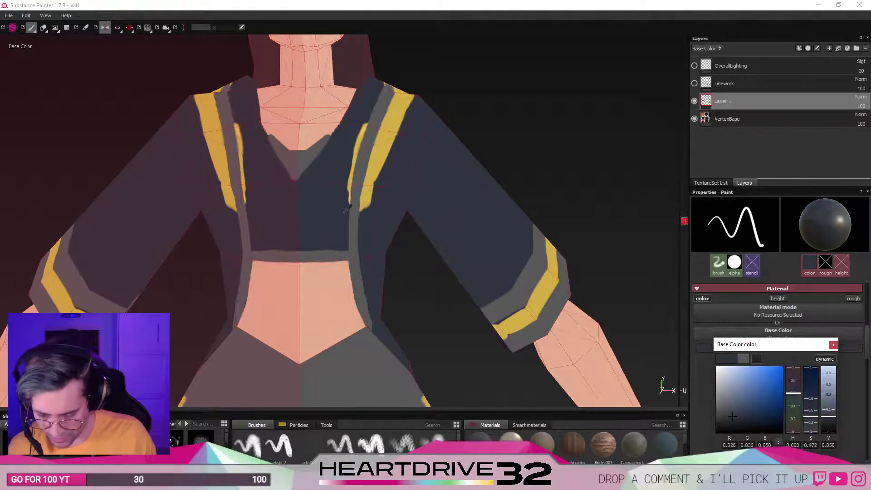
mouse_move(368, 111)
left_mouse_down()
mouse_move(348, 187)
mouse_move(353, 157)
left_mouse_up()
key("ctrl+z")
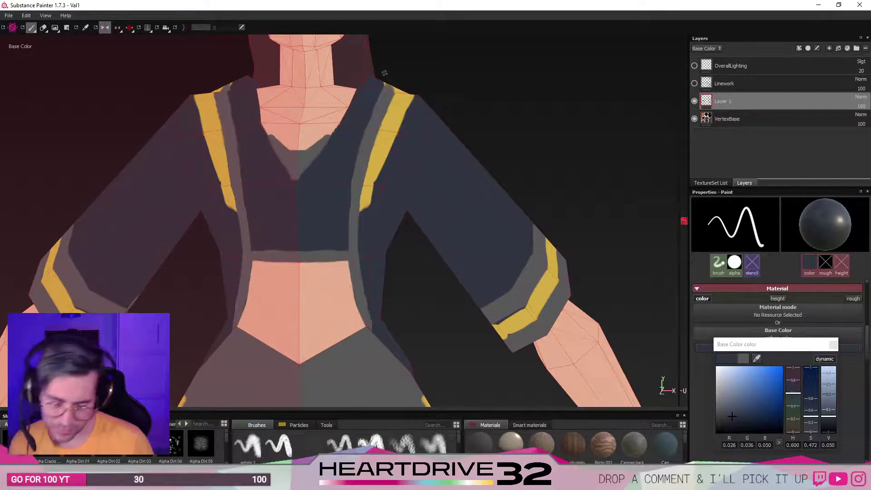
Restore the neutral grey with R, G and B at 0.100 and extend the grey strip over the yellow on the shoulder tops.
left_click(756, 358)
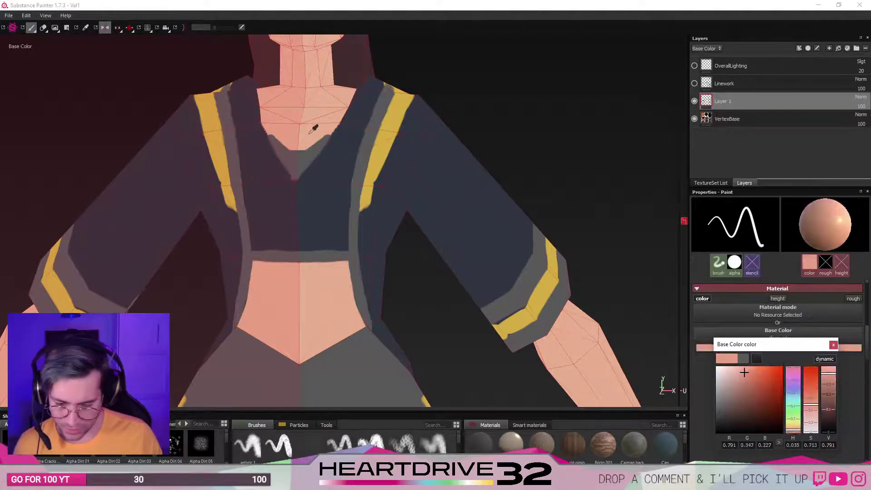
middle_click_drag(399, 124, 423, 198, "alt")
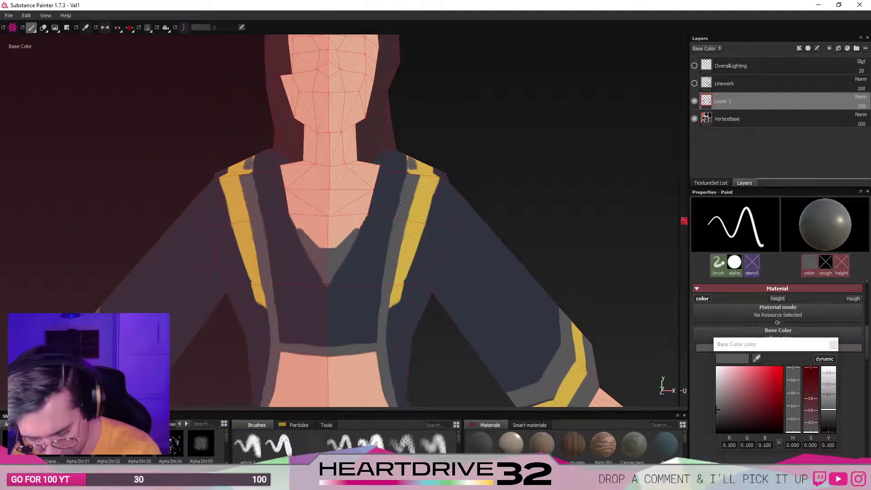
mouse_move(395, 222)
left_mouse_down("alt")
mouse_move(411, 185)
mouse_move(408, 164)
mouse_move(396, 169)
left_mouse_up("alt")
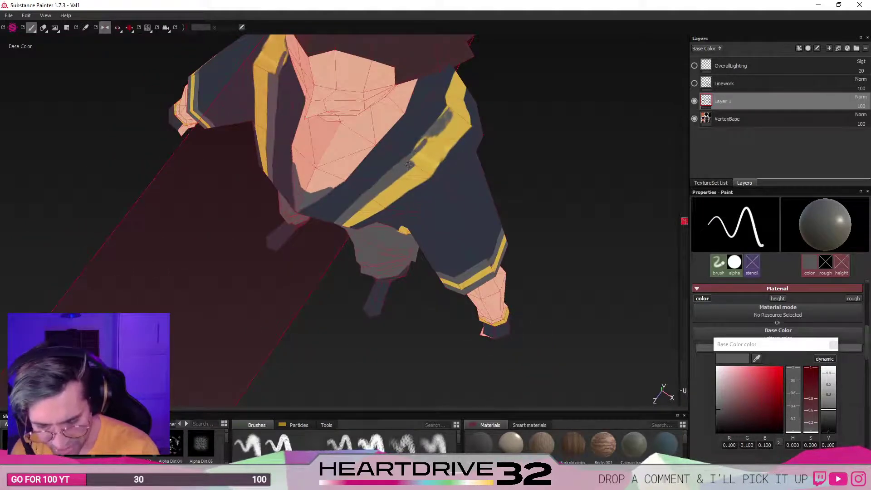
left_click_drag(400, 208, 362, 238, "alt")
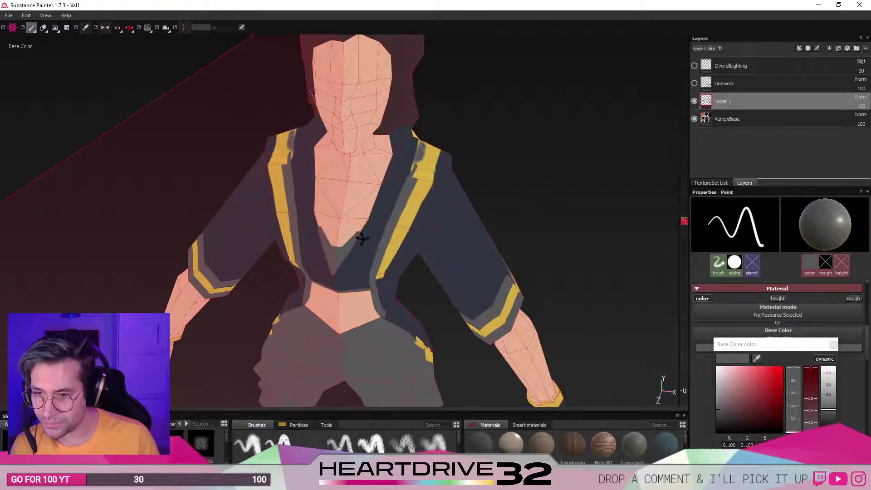
Examine the grey and yellow trim around the neckline and shoulders from the side and the front.
left_click_drag(362, 238, 483, 196, "alt")
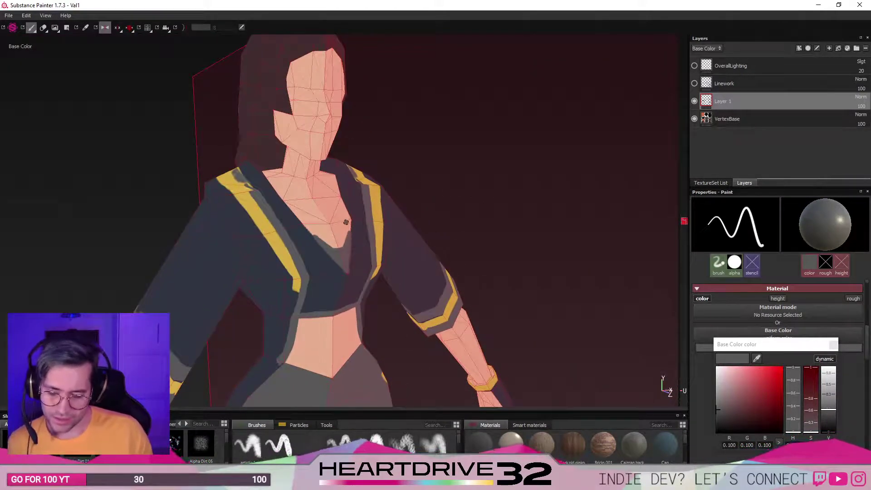
scroll(346, 222, "down", 3)
scroll(347, 213, "up", 3)
scroll(349, 201, "up", 2)
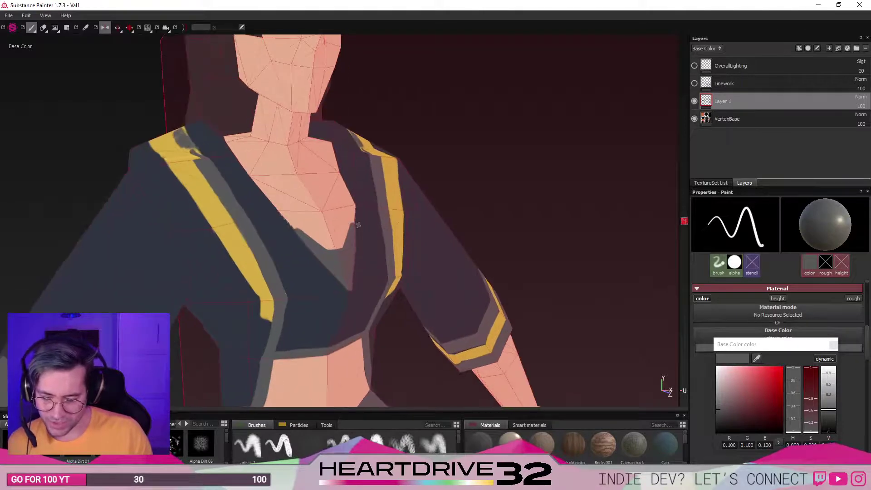
scroll(358, 225, "down", 3)
scroll(358, 211, "up", 3)
scroll(358, 211, "up", 2)
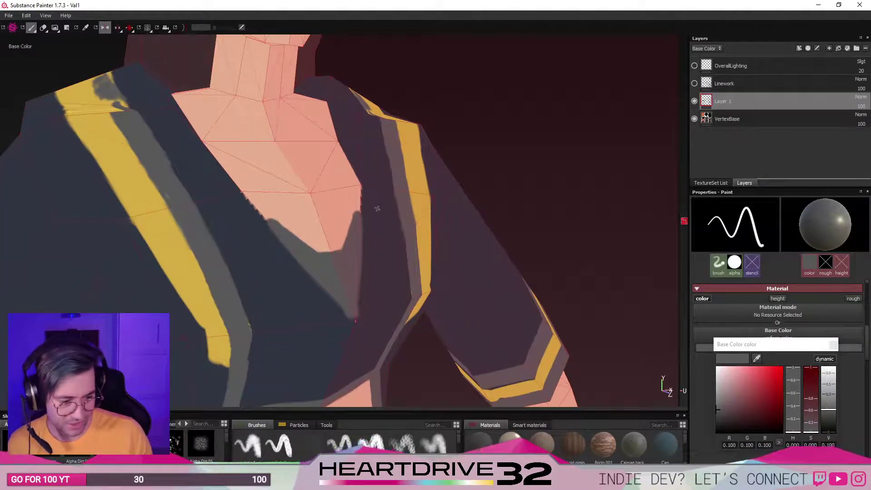
left_click_drag(377, 208, 373, 122, "alt")
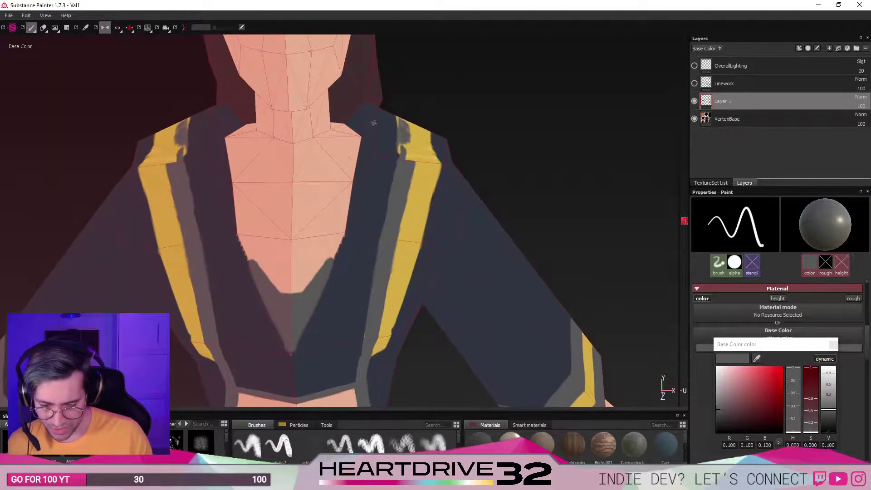
middle_click_drag(360, 248, 394, 291, "alt")
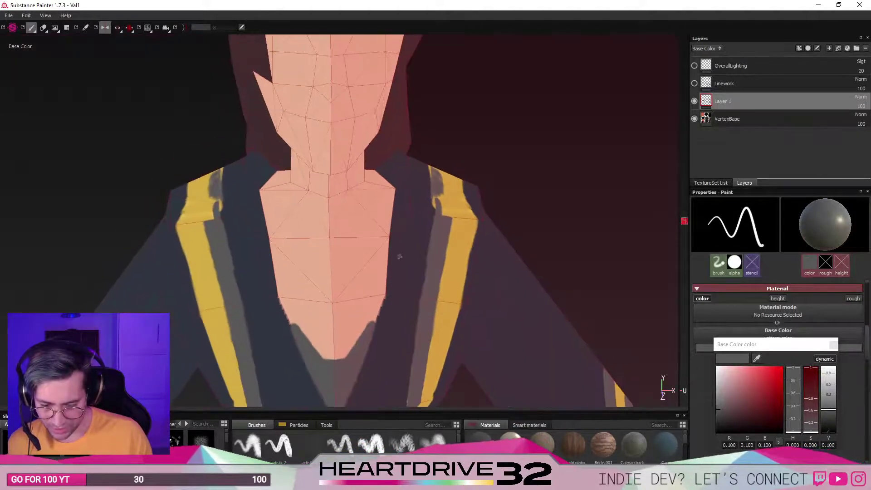
middle_click_drag(398, 336, 383, 251, "alt")
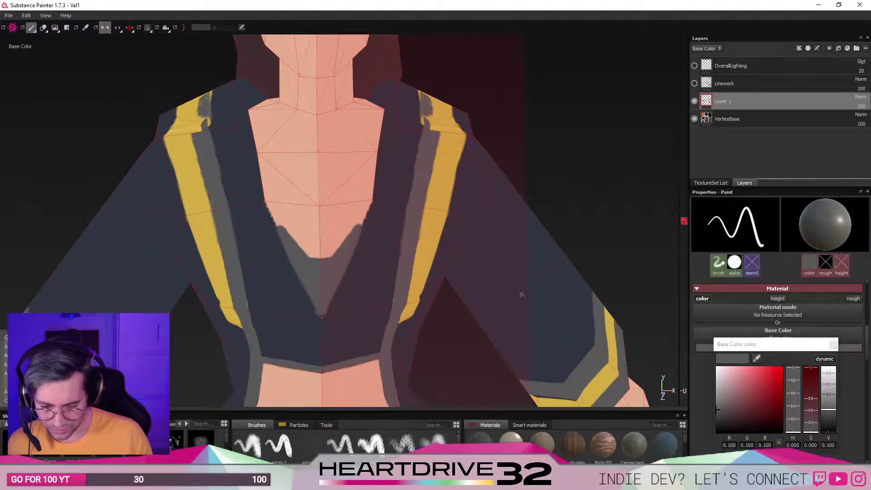
Paint thin mirrored grey lines across the coat's upper back, from the hair's tip outward towards the shoulders.
left_click_drag(521, 292, 503, 328, "alt")
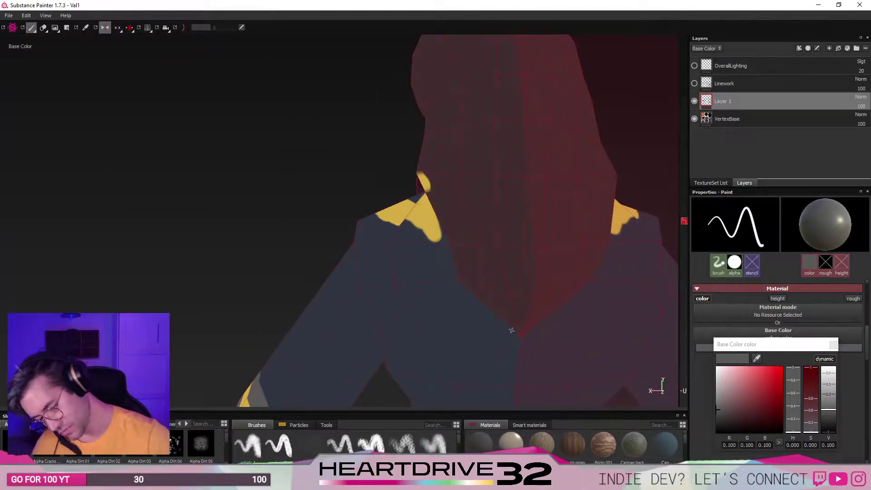
mouse_move(494, 323)
left_mouse_down()
mouse_move(509, 328)
mouse_move(492, 315)
left_mouse_up()
key("l")
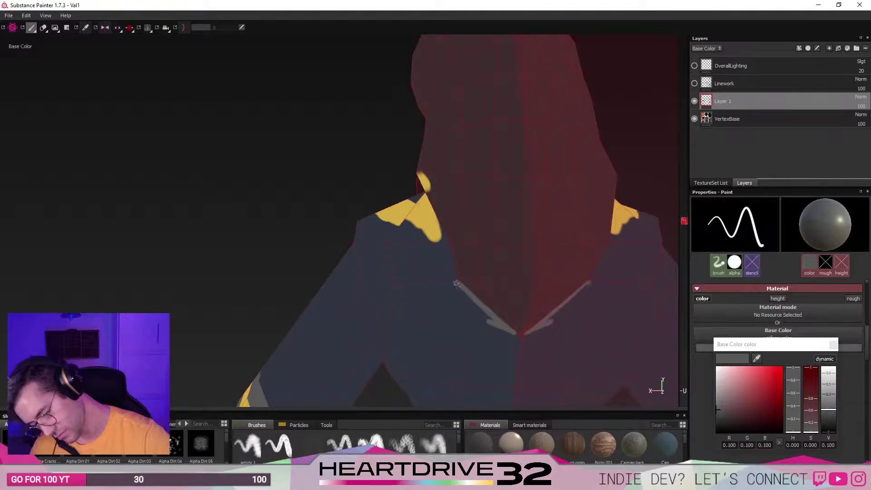
key("l")
key("l")
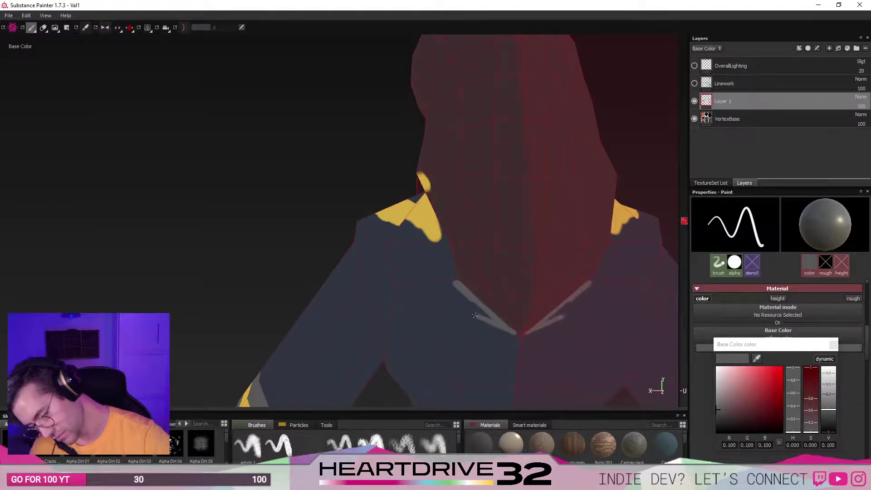
left_click_drag(440, 302, 387, 276)
key("l")
key("l")
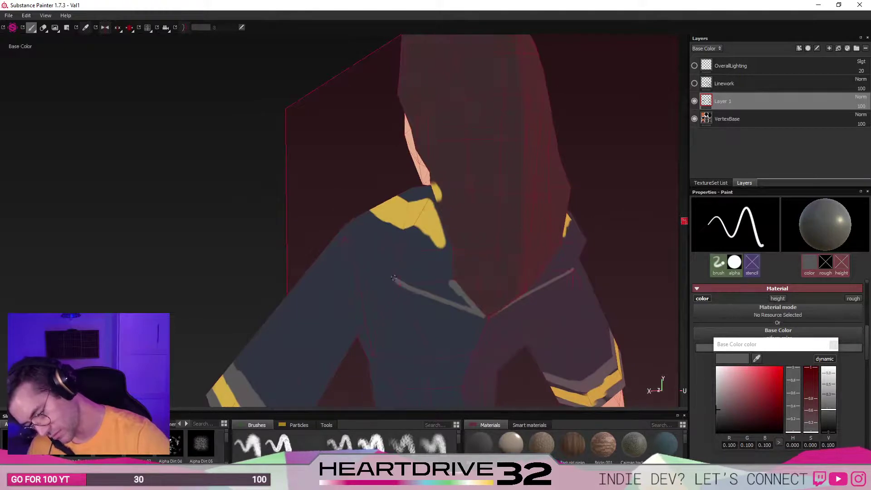
key("l")
Continue the thin grey line over the top of the shoulder, parallel to the outer edge of the yellow trim.
left_click_drag(357, 245, 385, 191, "alt")
key("l")
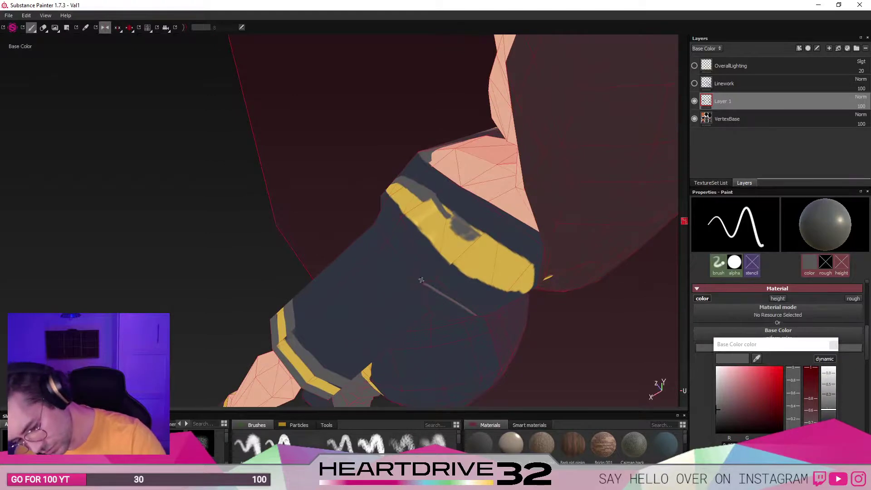
key("l")
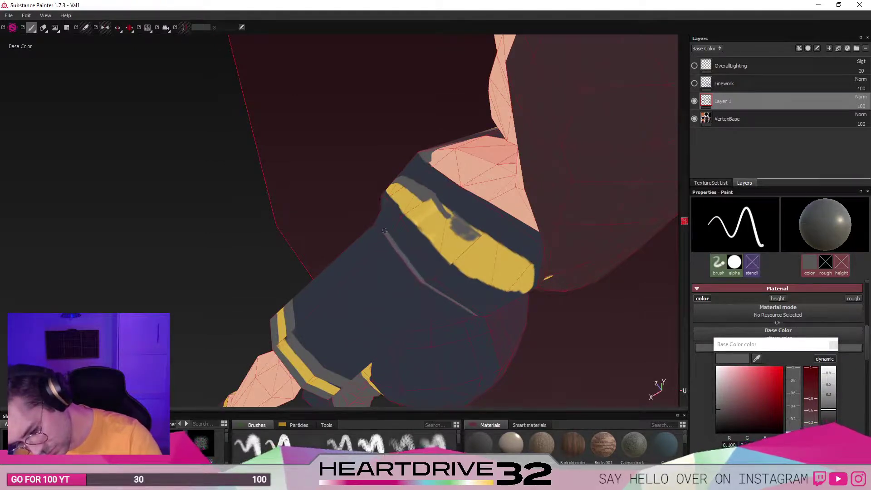
key("l")
key("l")
key("l")
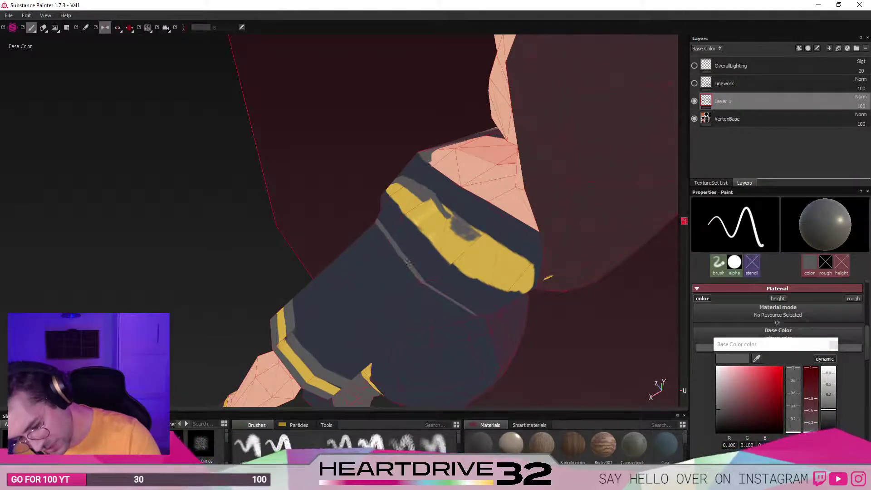
key("l")
key("l")
Extend the grey line down the coat's front, from the shoulder top towards the chest beside the armpit.
left_click_drag(364, 214, 580, 258, "alt")
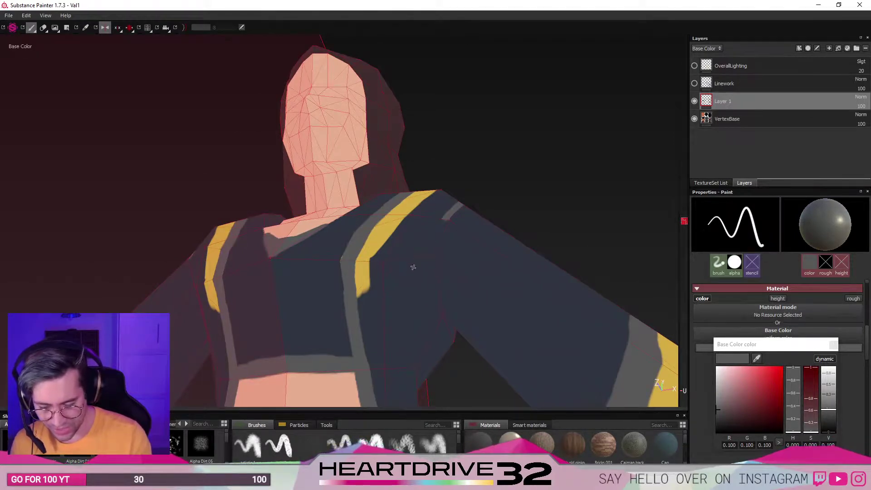
mouse_move(413, 267)
left_mouse_down()
mouse_move(435, 243)
mouse_move(412, 275)
mouse_move(448, 235)
left_mouse_up()
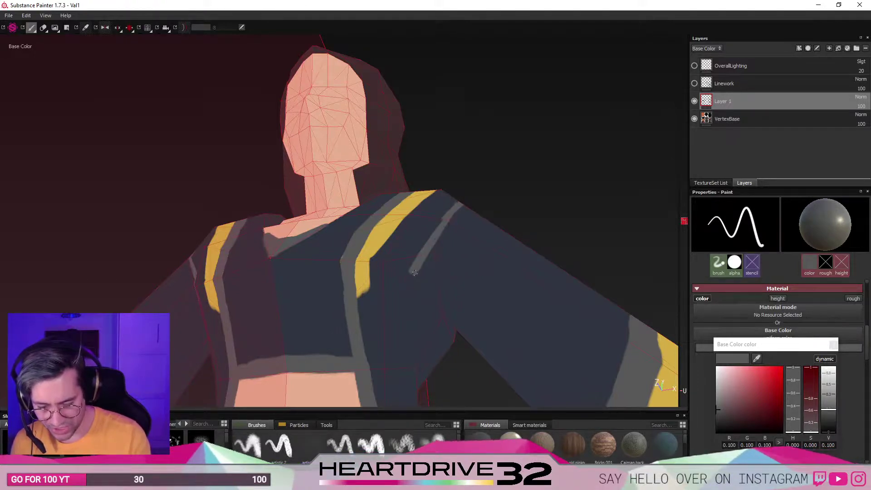
left_click_drag(411, 273, 448, 223)
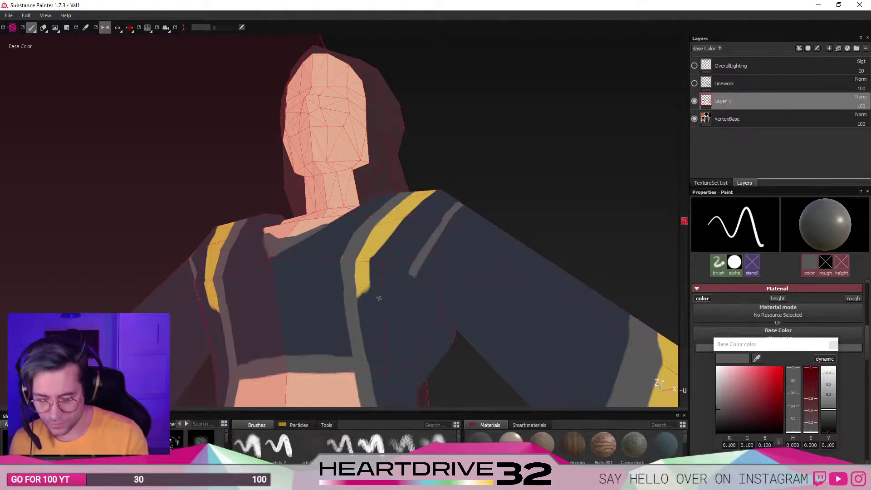
Outline the inner edge of the grey strip on the shoulder's front and fill the gap between the two lines.
left_click_drag(397, 287, 458, 307, "alt")
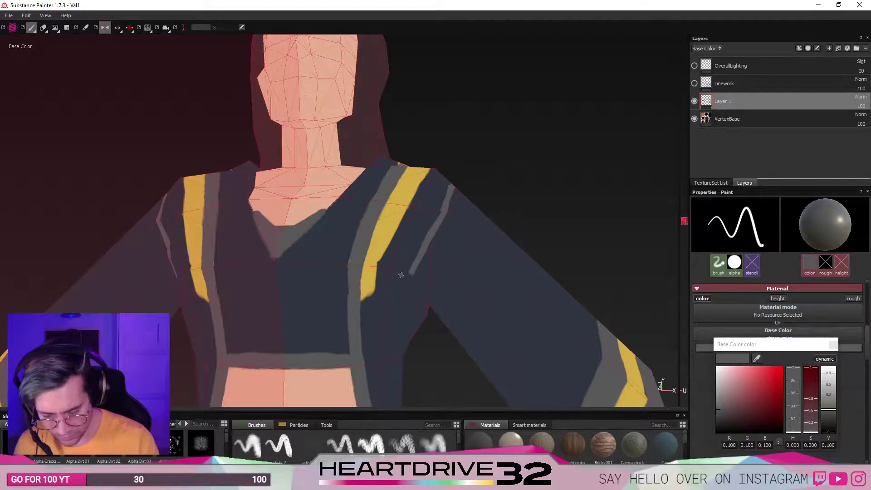
mouse_move(419, 229)
left_mouse_down()
mouse_move(401, 267)
mouse_move(409, 259)
left_mouse_up()
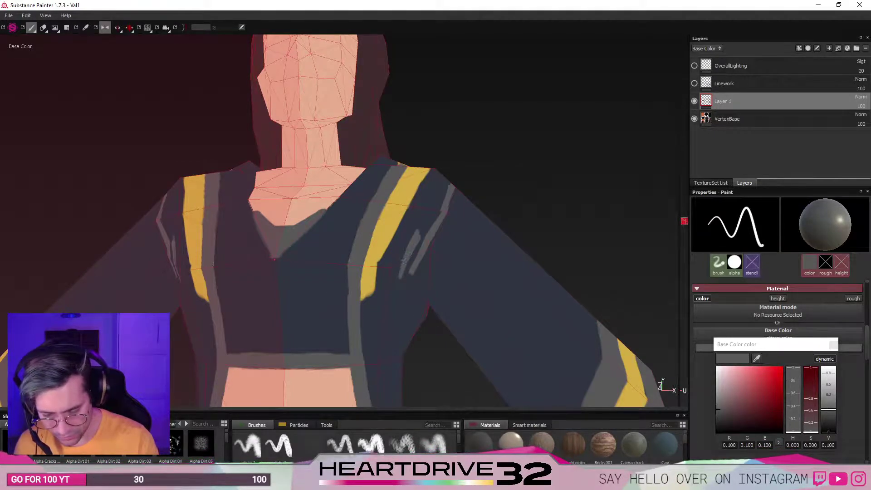
left_click_drag(431, 204, 414, 233)
left_click_drag(448, 180, 438, 201)
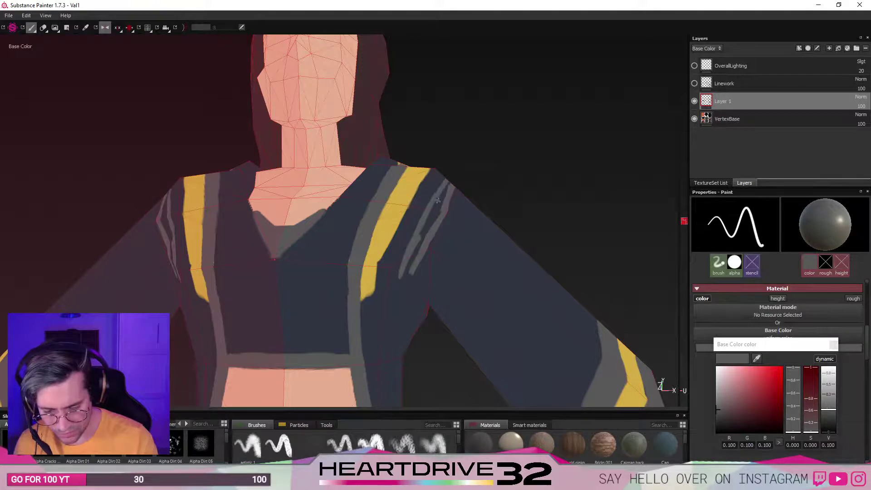
left_click_drag(406, 271, 415, 249)
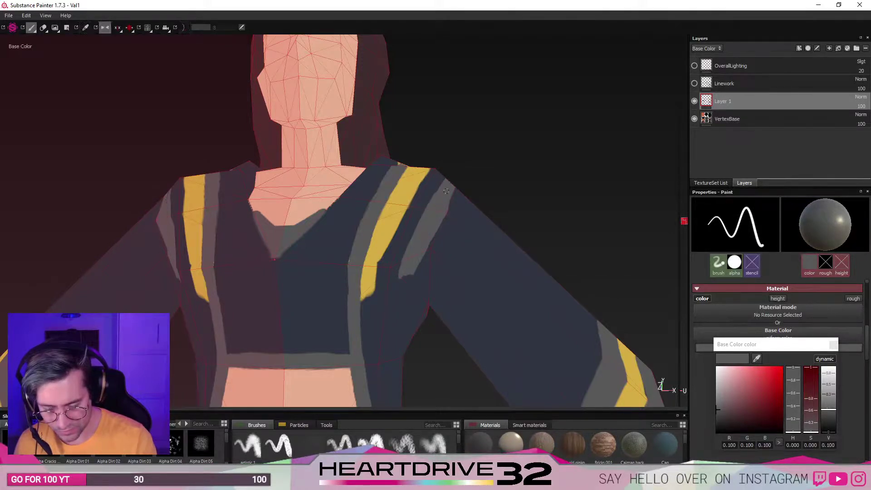
Fill the outer grey strip over the top of the shoulder, enlarging the brush to cover the remaining navy gaps.
mouse_move(446, 191)
left_mouse_down("alt")
mouse_move(496, 232)
mouse_move(590, 209)
mouse_move(554, 228)
mouse_move(629, 190)
mouse_move(659, 202)
left_mouse_up("alt")
mouse_move(571, 248)
left_mouse_down("alt")
mouse_move(443, 218)
mouse_move(360, 320)
mouse_move(358, 307)
mouse_move(385, 303)
left_mouse_up("alt")
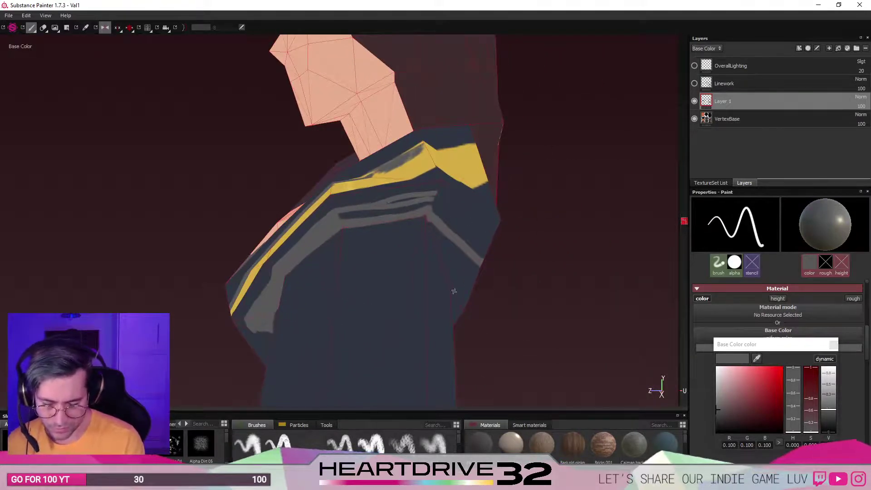
left_click_drag(453, 291, 439, 257, "alt")
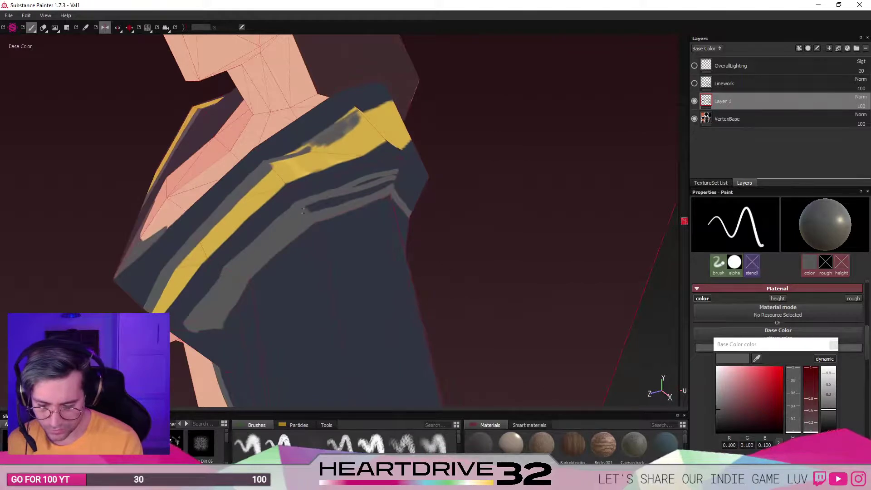
mouse_move(305, 206)
left_mouse_down()
mouse_move(384, 186)
mouse_move(312, 210)
left_mouse_up()
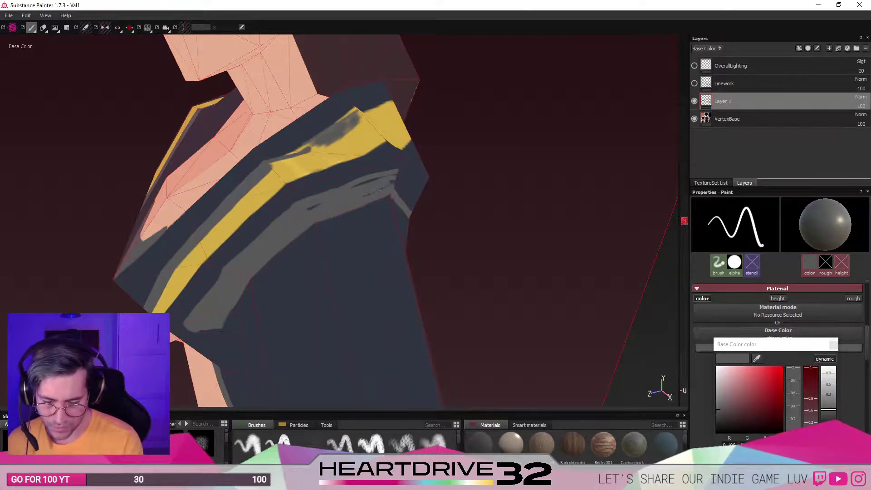
key("bracketright")
key("bracketright")
key("bracketright")
key("bracketright")
key("bracketright")
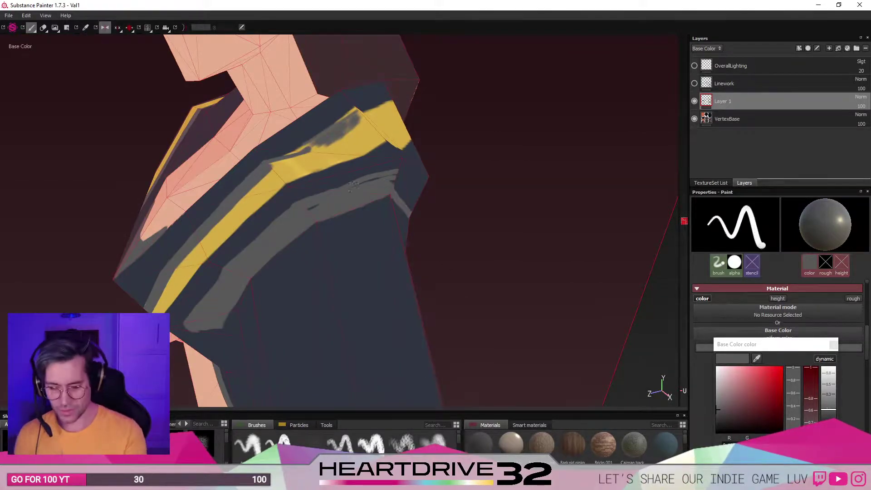
left_click_drag(315, 210, 335, 197)
left_click_drag(386, 184, 363, 183)
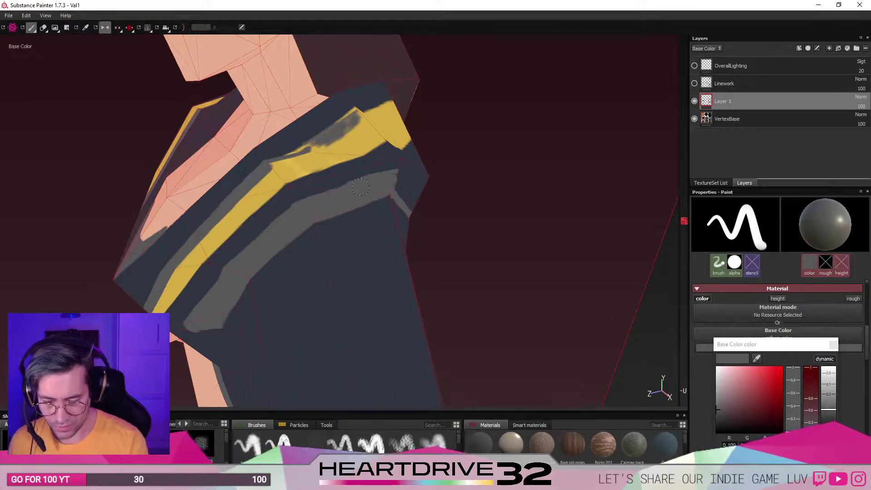
Continue filling the outer grey strip from the shoulder across the coat's upper back.
mouse_move(494, 230)
left_mouse_down("alt")
mouse_move(292, 237)
mouse_move(249, 225)
left_mouse_up("alt")
mouse_move(453, 250)
left_mouse_down()
mouse_move(531, 321)
mouse_move(491, 294)
mouse_move(497, 257)
mouse_move(283, 120)
mouse_move(301, 181)
mouse_move(301, 170)
left_mouse_up()
key("l")
mouse_move(354, 205)
left_mouse_down()
mouse_move(261, 181)
mouse_move(355, 195)
left_mouse_up()
mouse_move(399, 215)
left_mouse_down()
mouse_move(313, 212)
mouse_move(261, 193)
mouse_move(305, 208)
mouse_move(418, 331)
mouse_move(461, 346)
mouse_move(455, 306)
mouse_move(353, 291)
mouse_move(264, 321)
mouse_move(564, 291)
mouse_move(596, 129)
left_mouse_up()
scroll(577, 146, "up", 3)
scroll(560, 152, "down", 8)
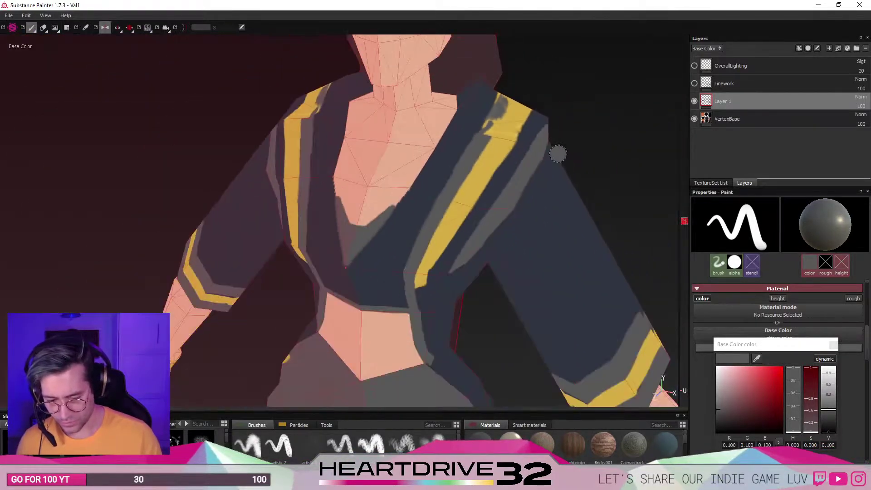
Paint the coat's inner lapels grey on both sides of the neckline, from the chest up to the collar.
mouse_move(511, 183)
left_mouse_down("alt")
mouse_move(520, 187)
mouse_move(461, 292)
mouse_move(436, 311)
mouse_move(528, 171)
mouse_move(440, 287)
left_mouse_up("alt")
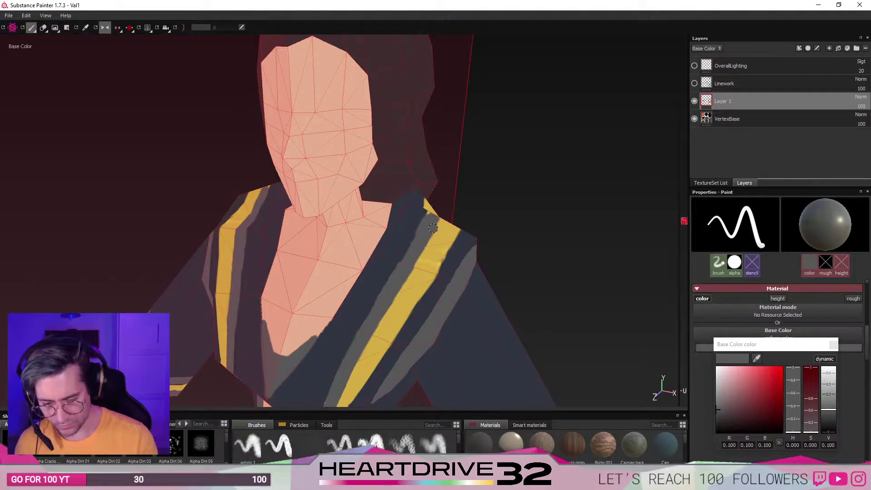
scroll(486, 360, "down", 4)
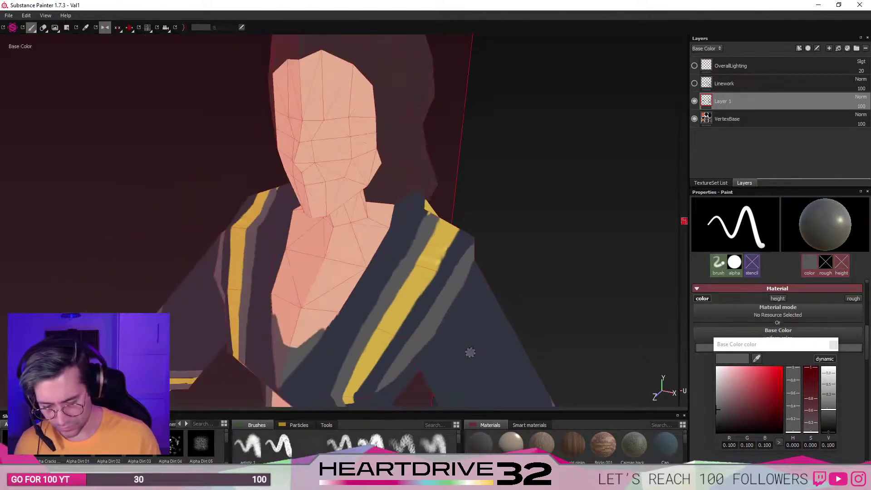
middle_click_drag(466, 350, 534, 277, "alt")
mouse_move(533, 276)
left_mouse_down("alt")
mouse_move(512, 301)
mouse_move(491, 261)
left_mouse_up("alt")
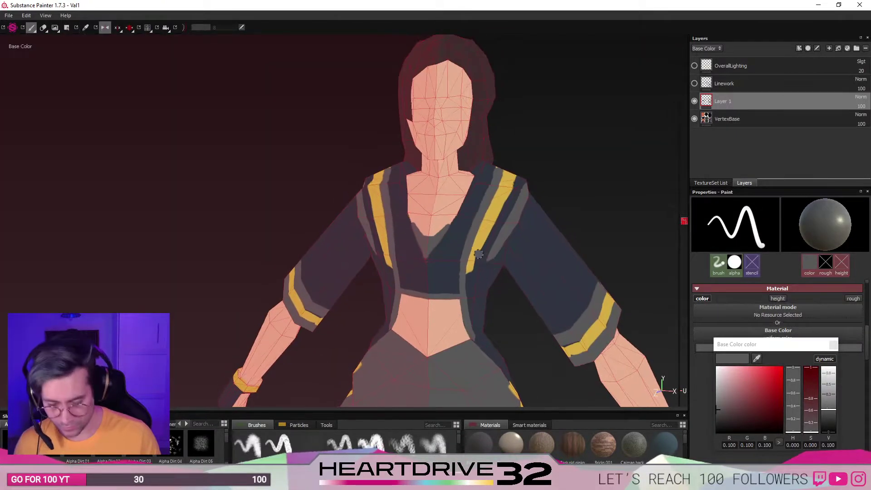
middle_click_drag(479, 254, 488, 309, "alt")
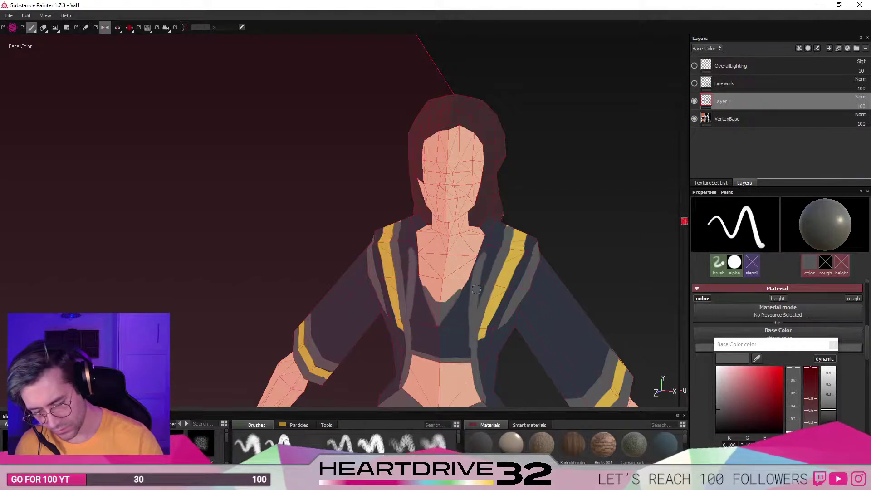
mouse_move(480, 255)
left_mouse_down("alt")
mouse_move(520, 295)
mouse_move(479, 274)
left_mouse_up("alt")
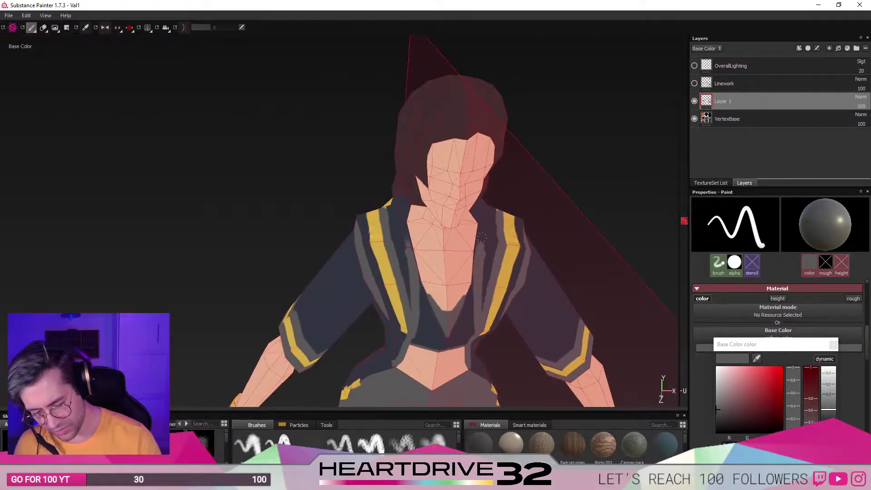
key("l")
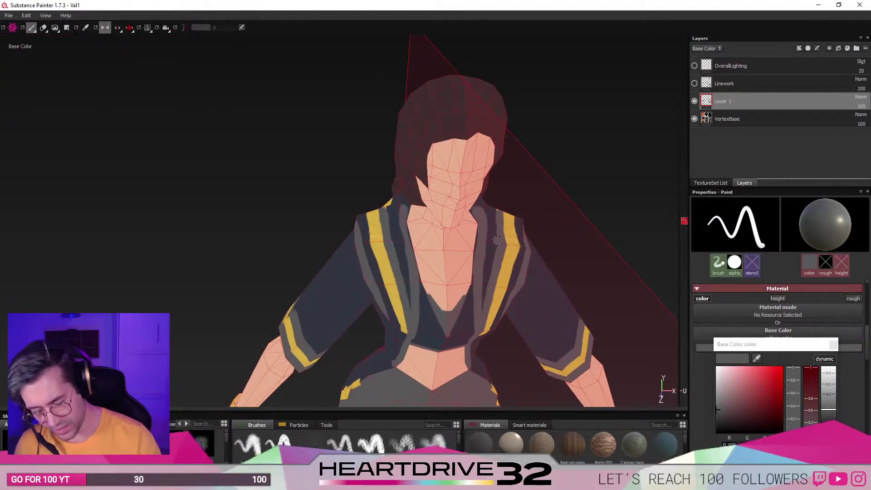
left_click_drag(477, 214, 489, 294, "alt")
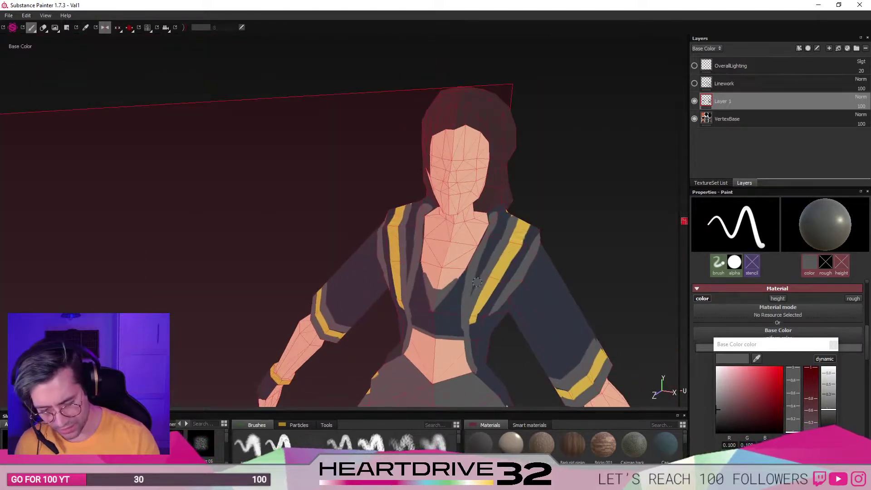
key("l")
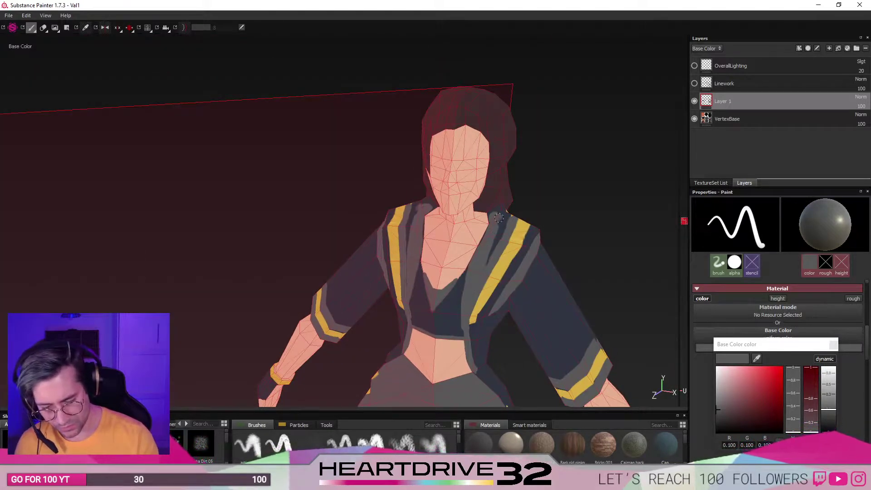
key("l")
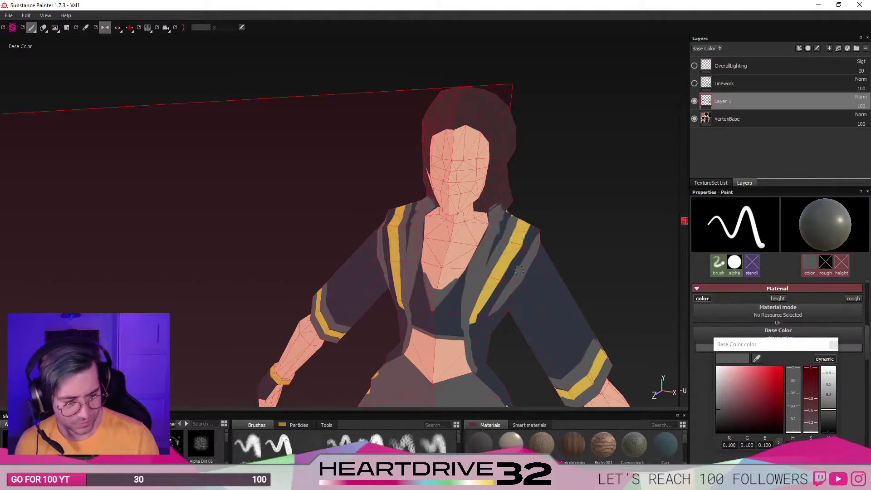
Examine the coat's lapels and trim up close and against the whole character from the front.
left_click_drag(492, 216, 512, 329, "alt")
right_click_drag(512, 330, 521, 303, "alt")
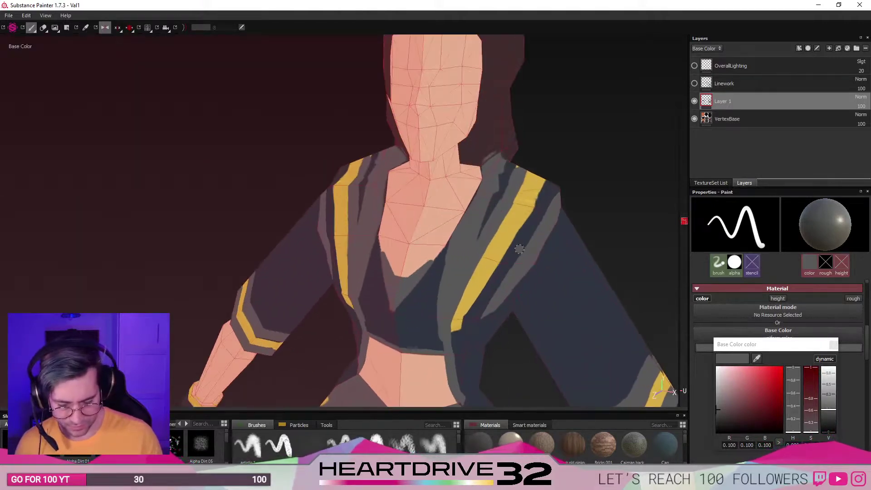
left_click_drag(521, 246, 519, 323, "alt")
middle_click_drag(538, 297, 490, 280, "alt")
mouse_move(490, 280)
left_mouse_down("alt")
mouse_move(403, 286)
mouse_move(489, 274)
mouse_move(504, 293)
left_mouse_up("alt")
mouse_move(504, 297)
right_mouse_down("alt")
mouse_move(512, 282)
mouse_move(501, 338)
mouse_move(504, 327)
right_mouse_up("alt")
left_click_drag(411, 356, 561, 372, "alt")
mouse_move(556, 357)
middle_mouse_down("alt")
mouse_move(451, 166)
mouse_move(442, 203)
middle_mouse_up("alt")
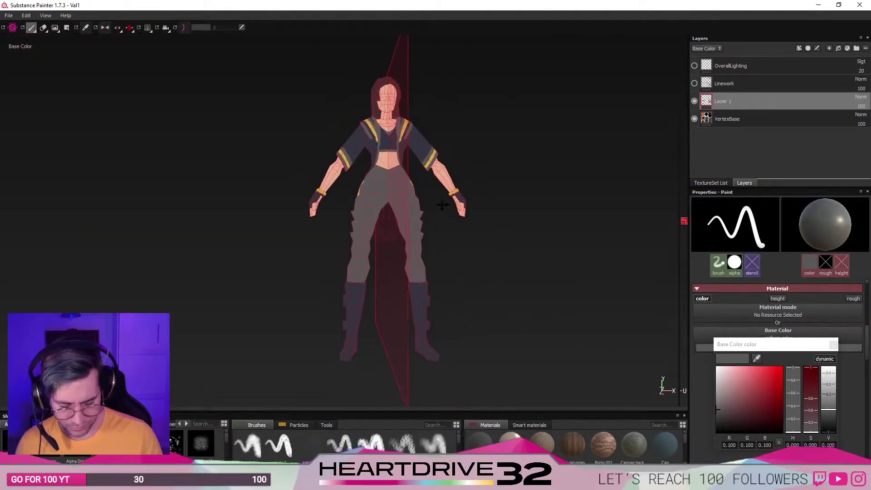
mouse_move(447, 223)
left_mouse_down("alt+shift")
mouse_move(290, 213)
mouse_move(527, 243)
left_mouse_up("alt+shift")
middle_click_drag(451, 234, 360, 231, "alt")
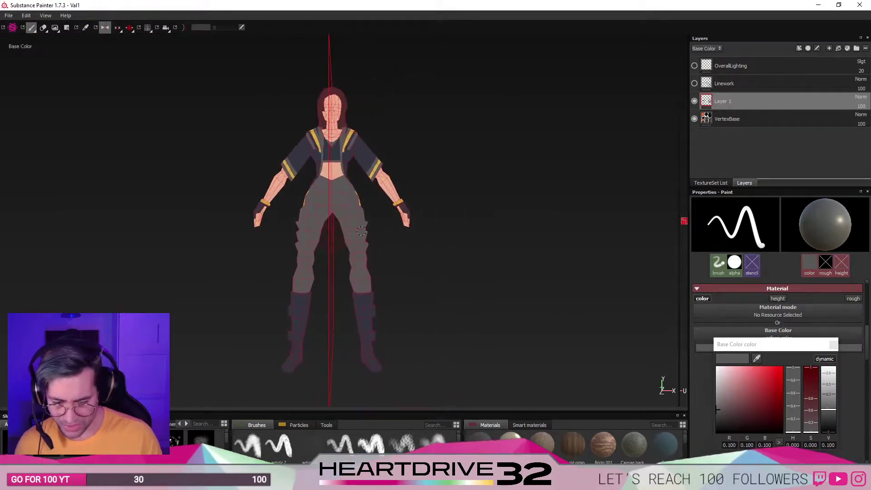